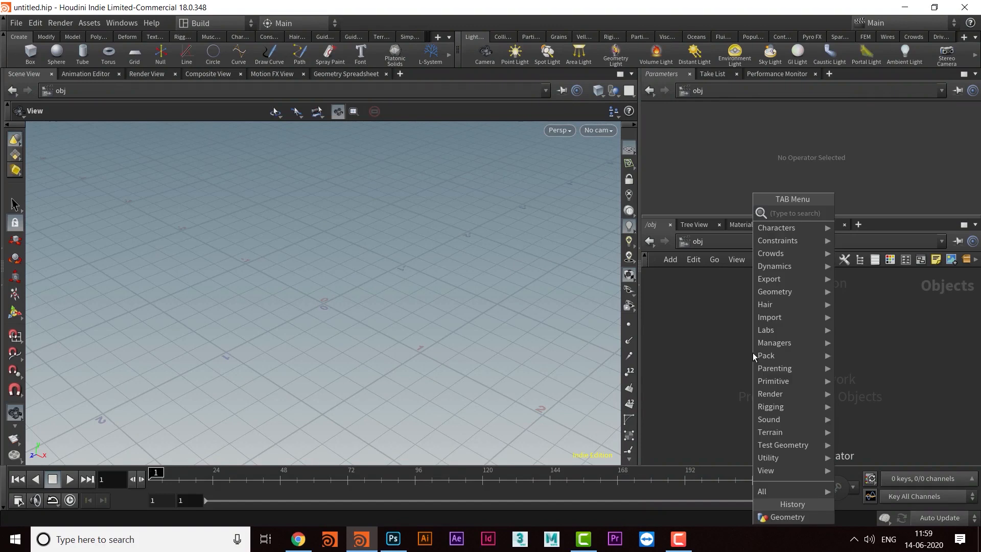
Create a Geometry object in the scene and go inside its network
type("geo")
key("Return")
left_click(752, 353)
key("Return")
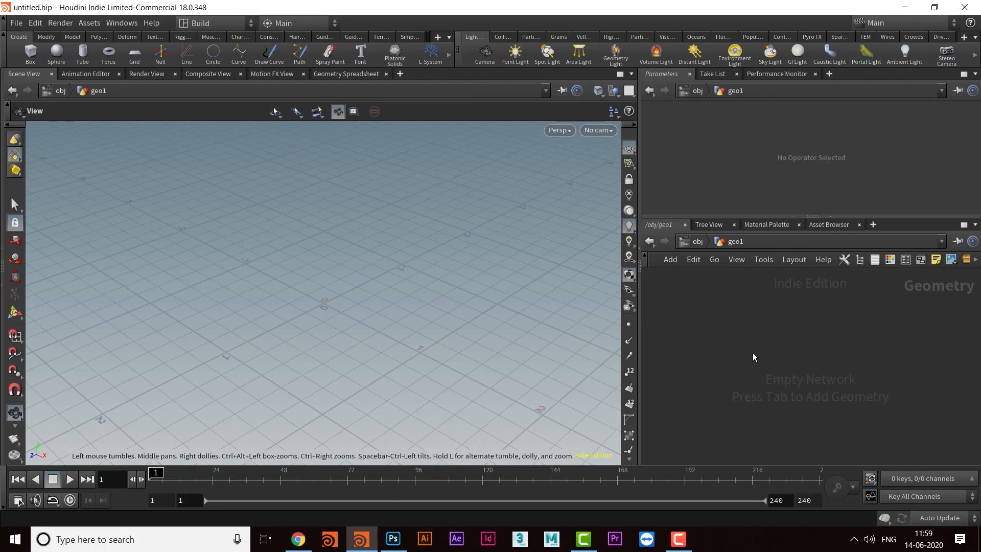
Add a Copy and Transform node to the empty geometry network
key("Tab")
type("copy")
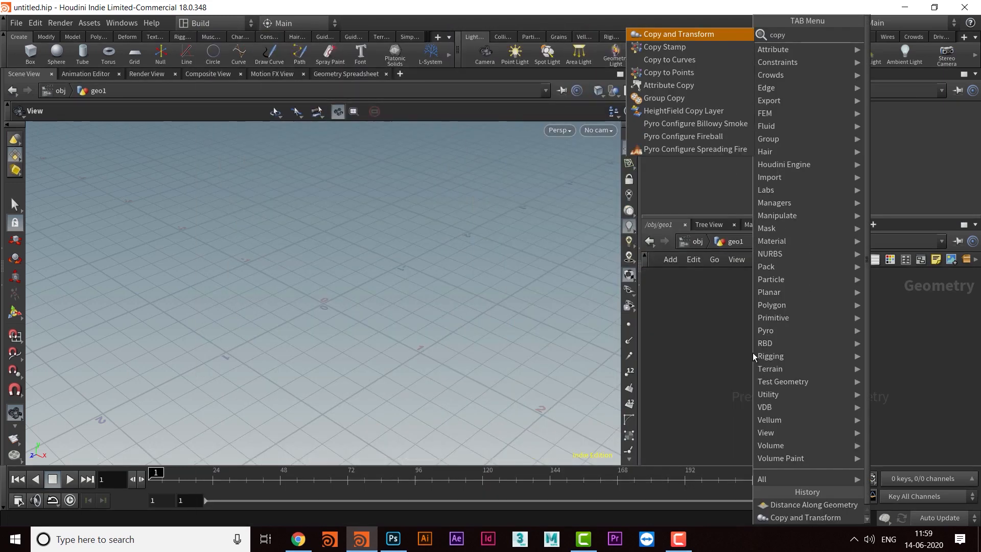
key("Return")
left_click(722, 324)
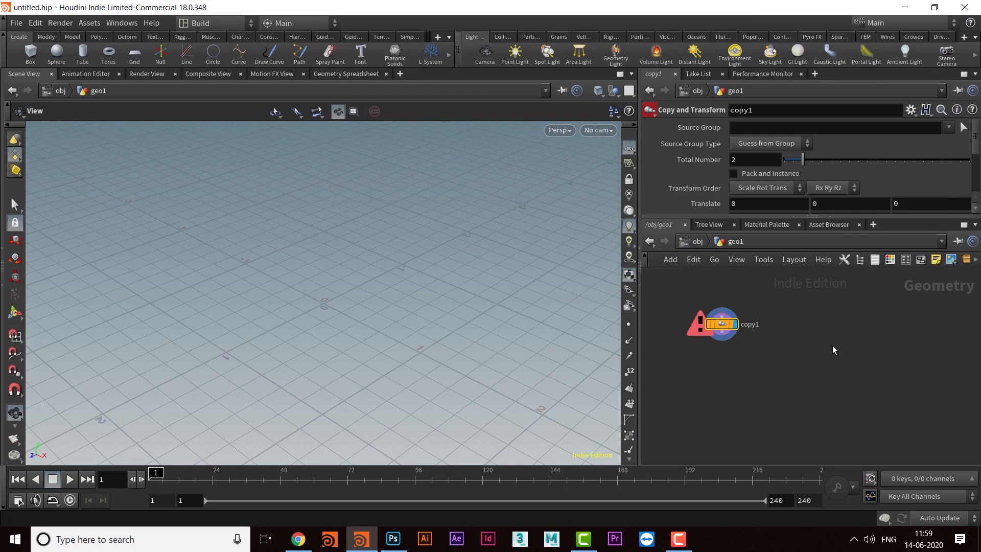
Add a Copy Stamp node below the Copy and Transform node
key("Tab")
type("copy")
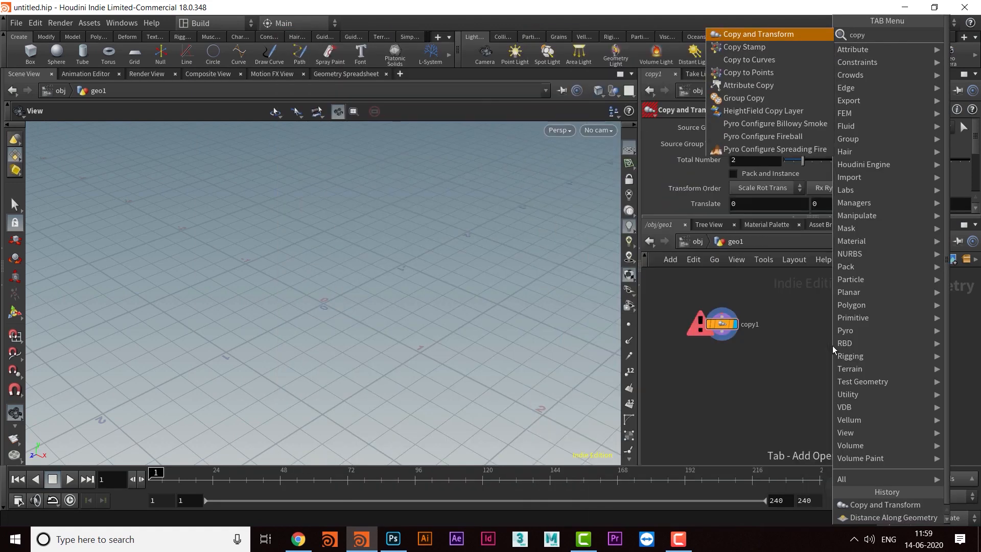
key("Down")
key("Return")
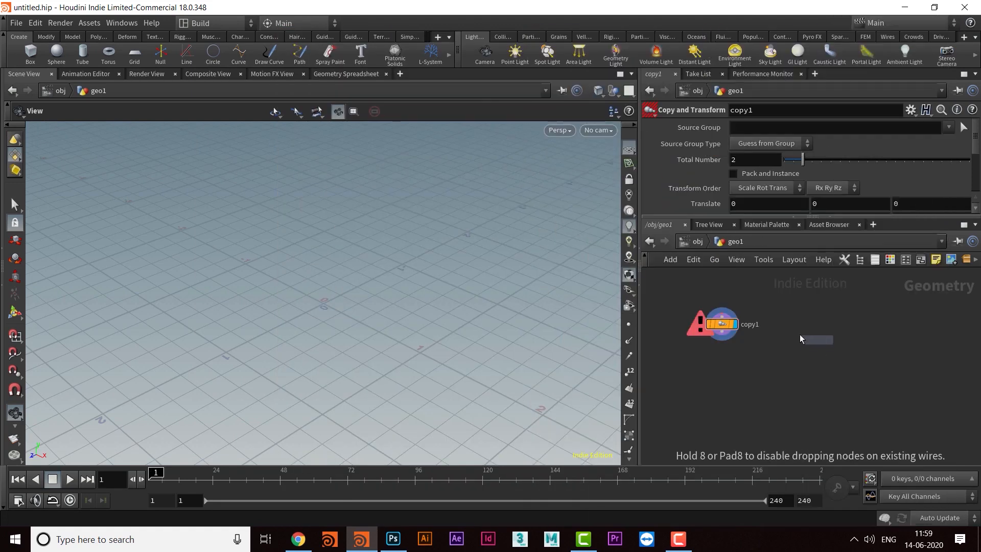
left_click(729, 363)
Add a Copy to Points node below the Copy Stamp node
key("Tab")
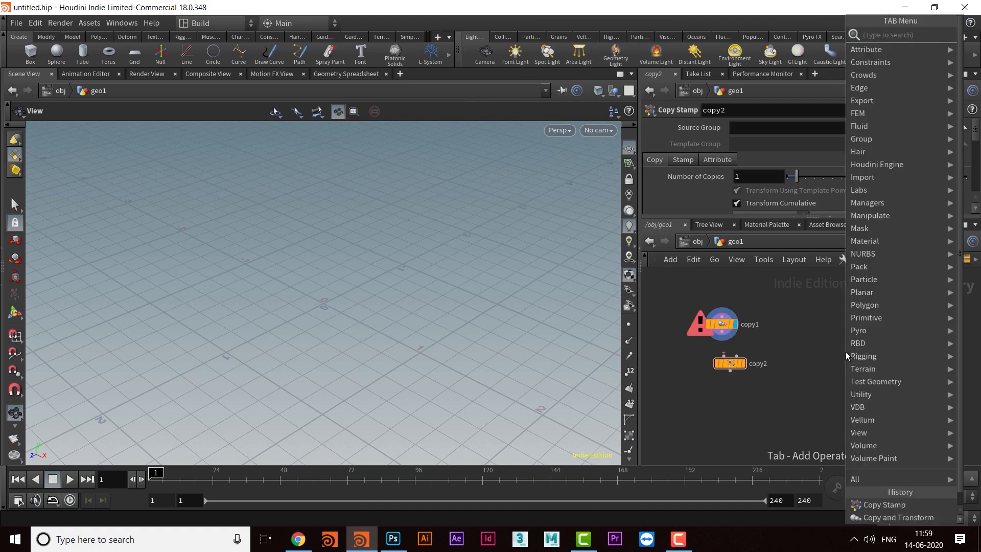
type("copy")
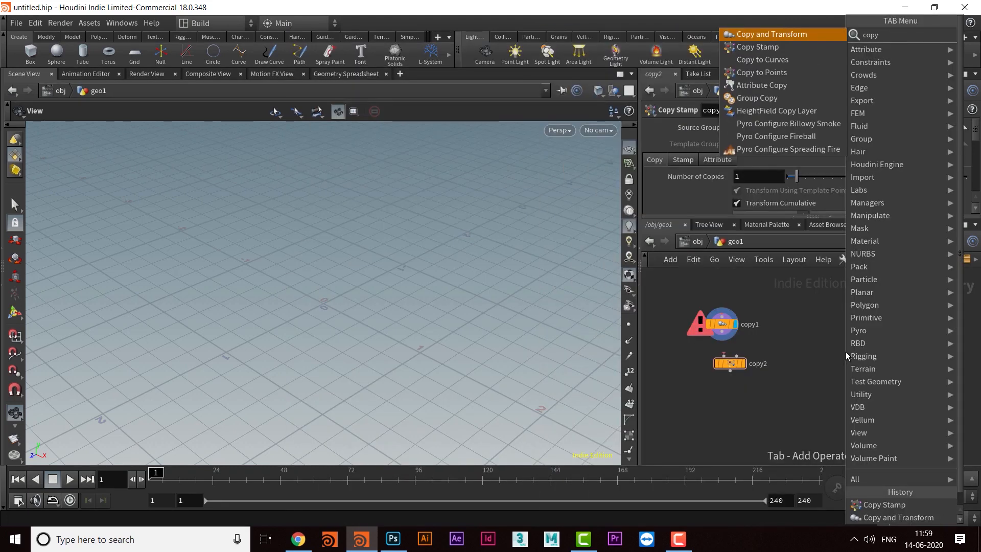
key("Down")
key("Down")
key("Down")
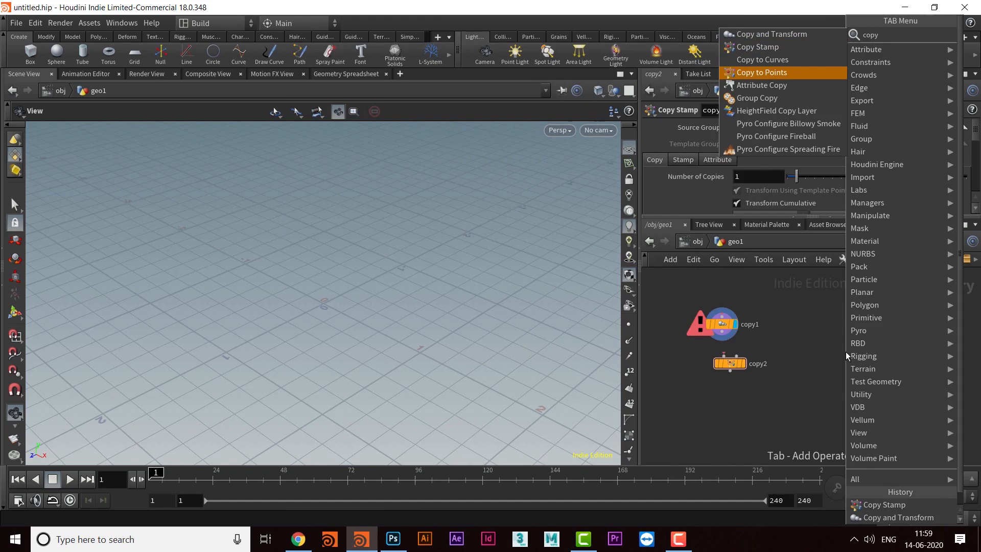
key("Return")
left_click(750, 402)
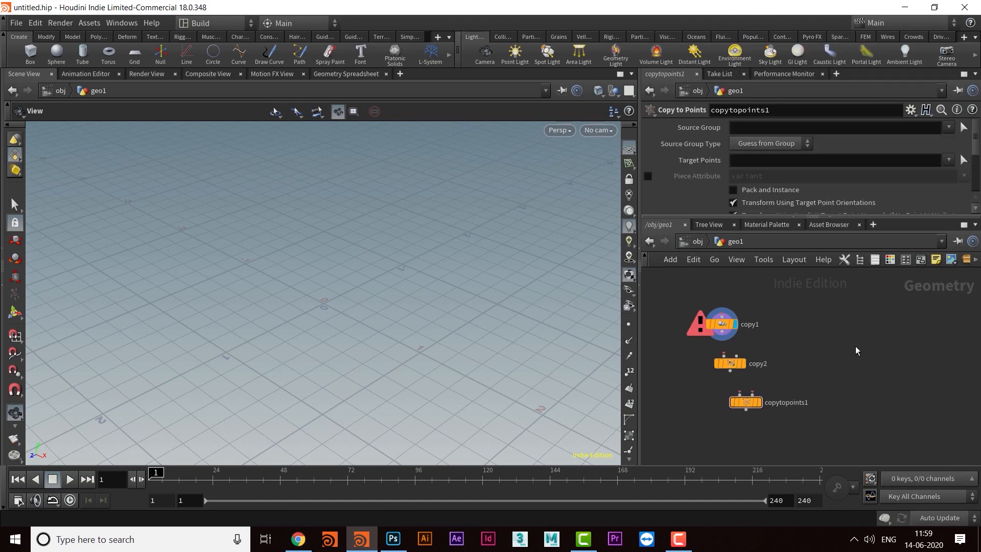
Add a second Copy to Points node and place it beside the Copy Stamp node
key("Tab")
type("copy")
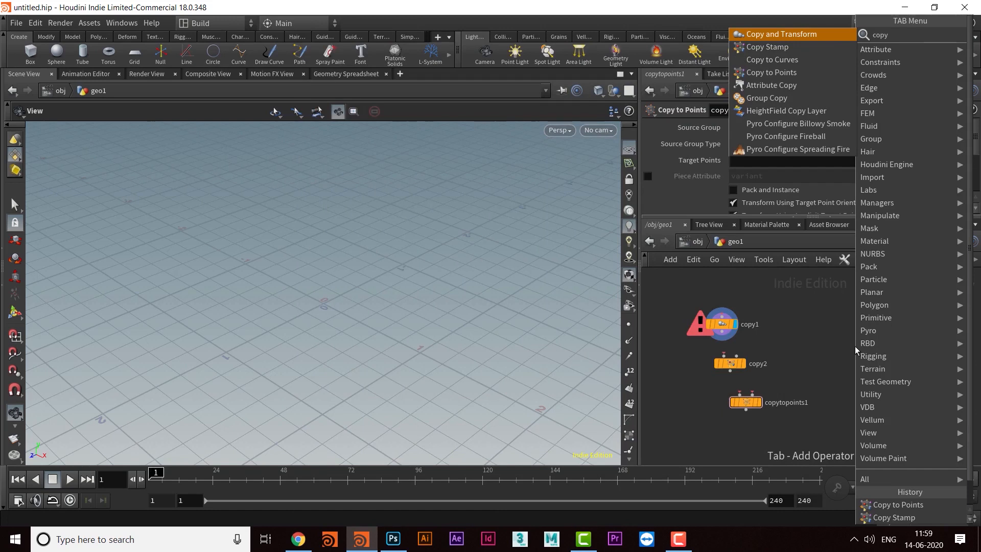
key("Down")
key("Down")
key("Return")
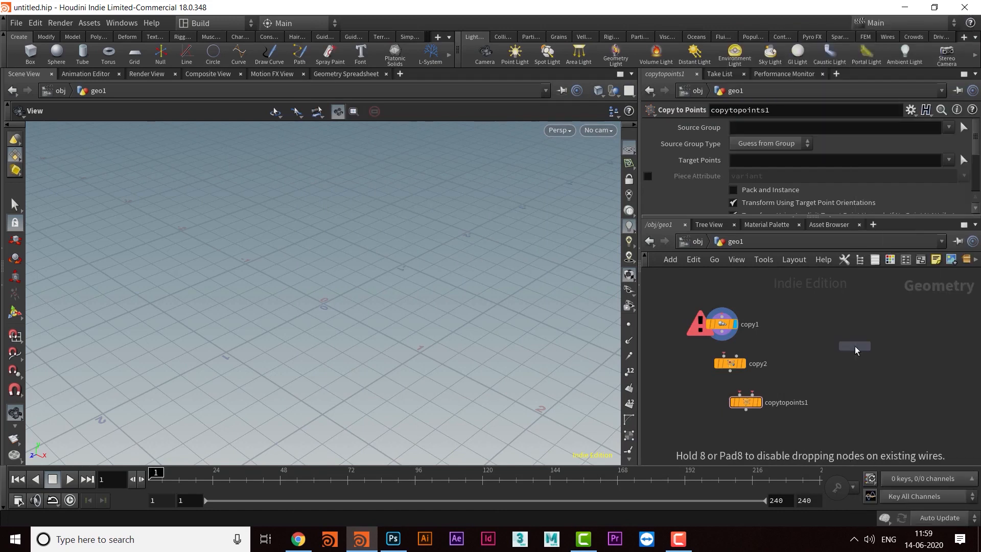
left_click(854, 345)
left_click_drag(853, 348, 798, 373)
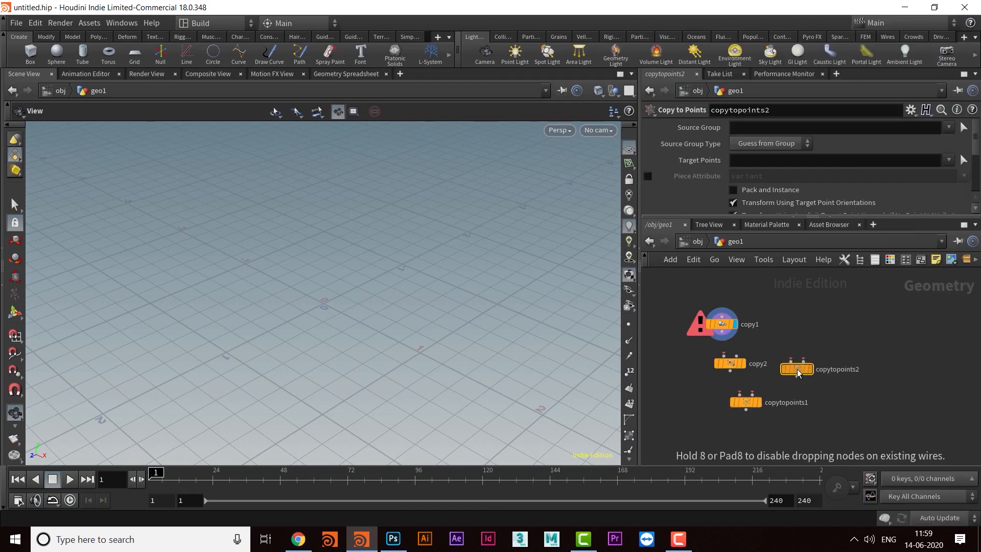
Widen the network area and line up the first three copy nodes in a column, with copytopoints2 beside the topmost one
scroll(750, 367, "up", 3)
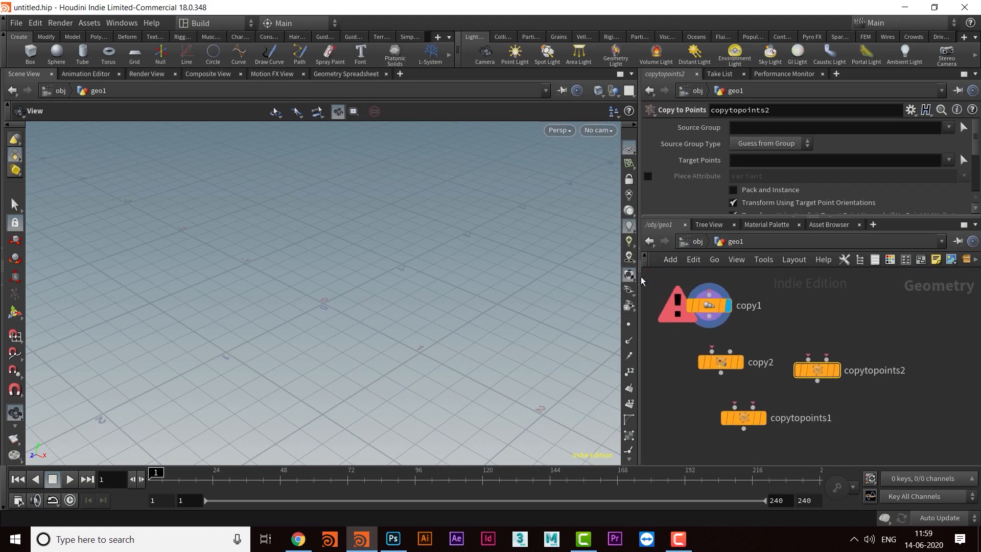
left_click_drag(642, 282, 571, 282)
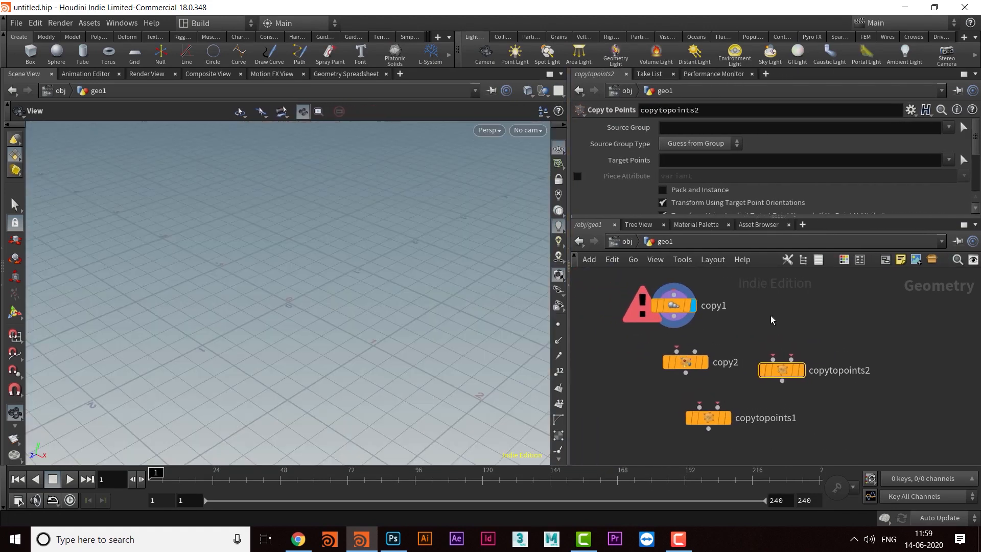
left_click_drag(666, 309, 686, 313)
left_click_drag(677, 371, 685, 368)
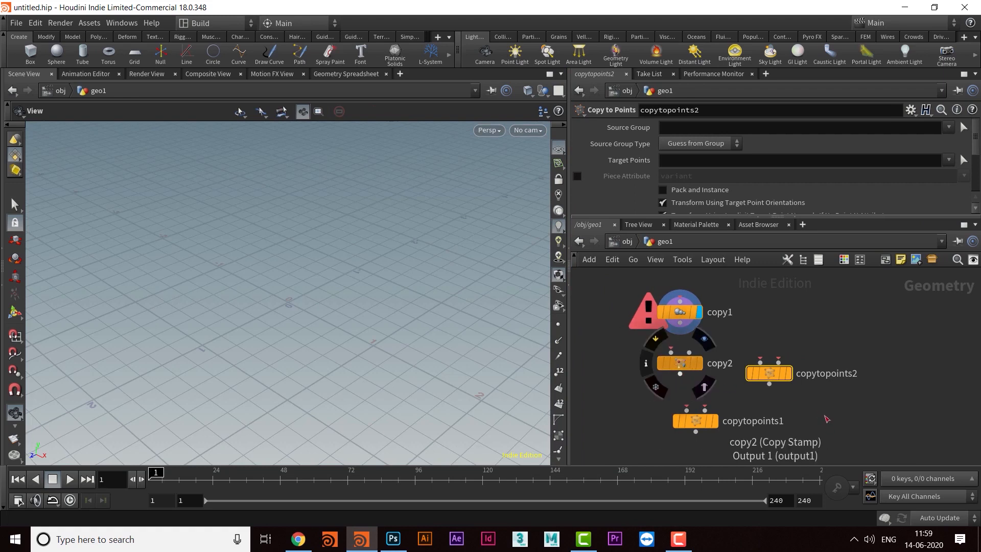
left_click_drag(681, 423, 660, 422)
left_click_drag(755, 374, 758, 313)
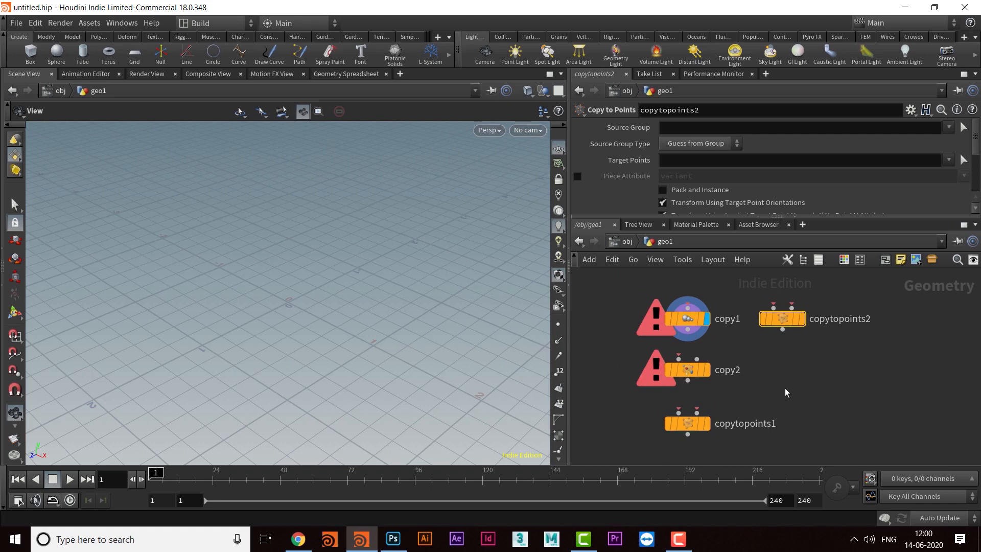
left_click(692, 318)
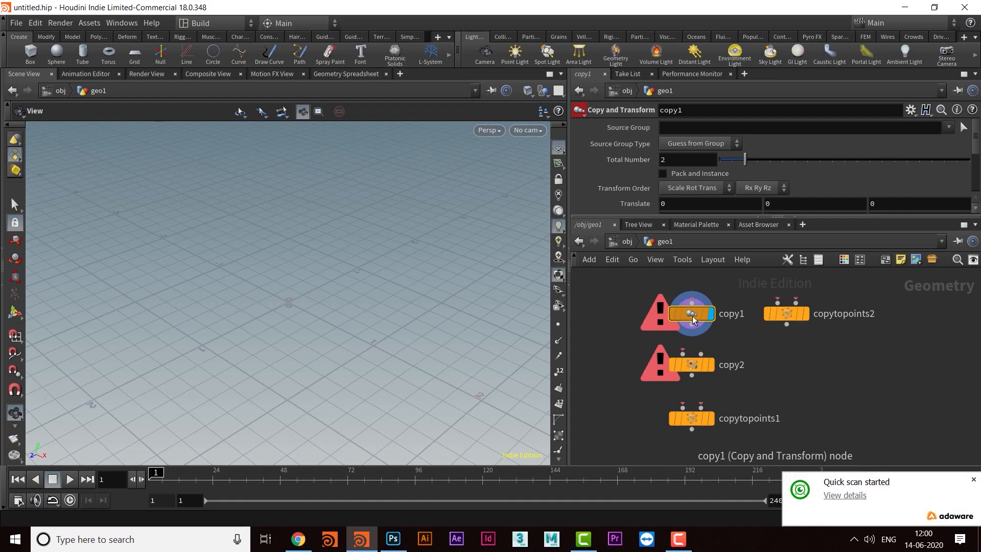
left_click(974, 481)
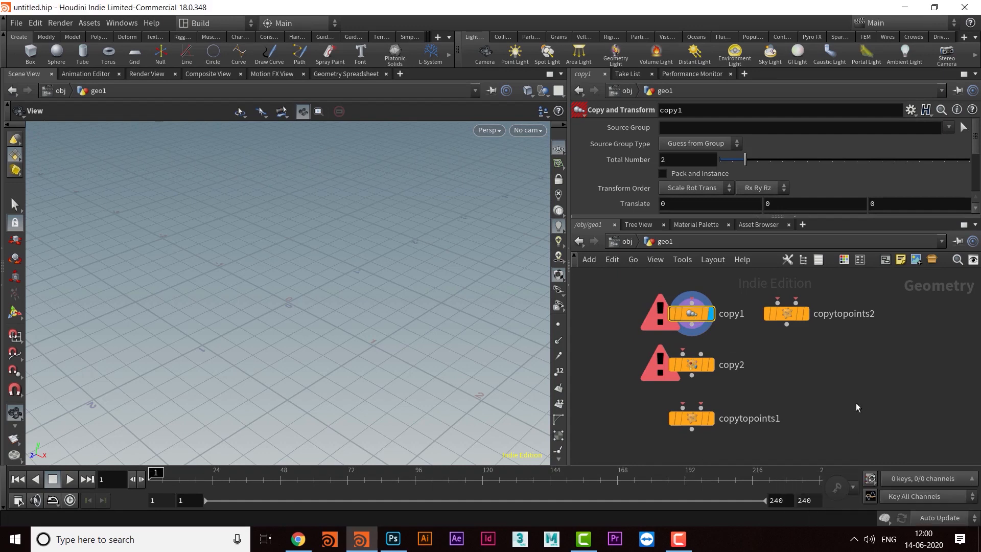
middle_click_drag(817, 353, 822, 352)
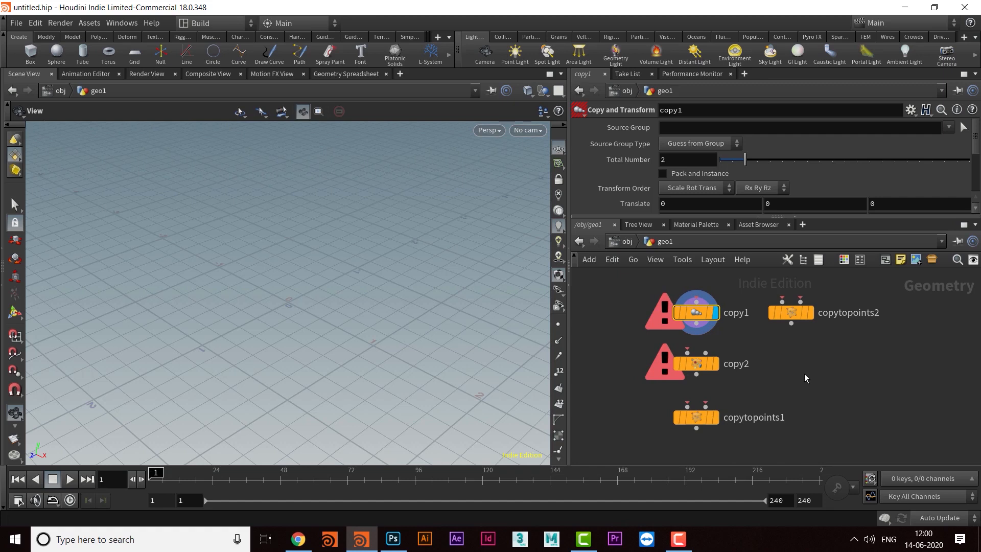
Delete all four copy nodes from the geometry network
mouse_move(760, 292)
left_click(793, 316)
key("Delete")
left_click_drag(828, 350, 644, 433)
left_click_drag(802, 308, 640, 439)
key("Delete")
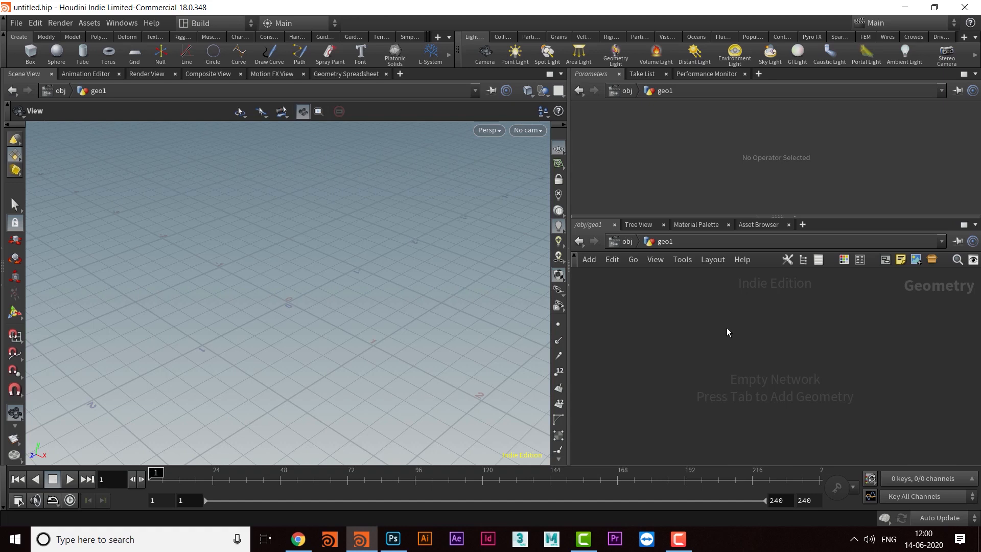
Add a Box node to the empty geometry network
key("Tab")
type("bo")
key("Return")
left_click(670, 332)
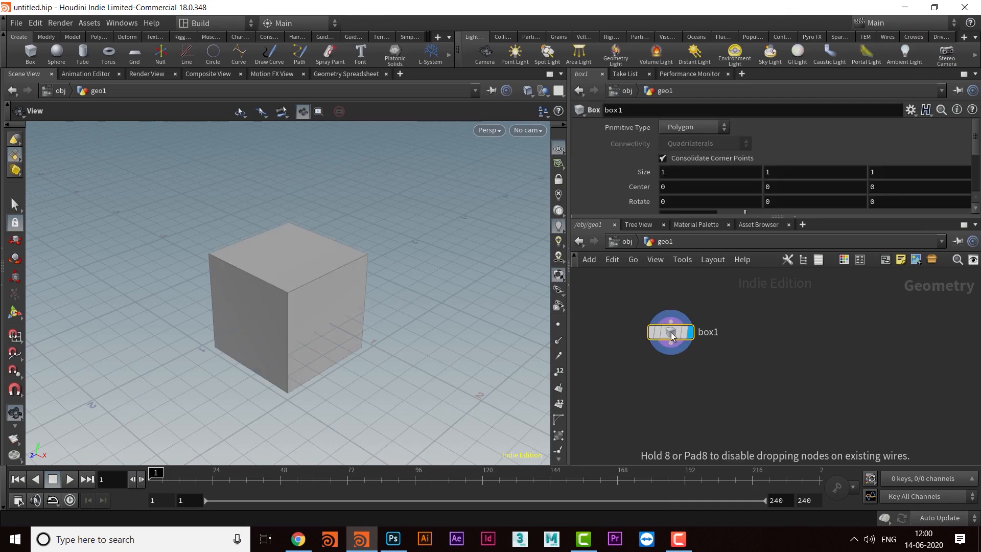
left_click_drag(701, 334, 766, 323)
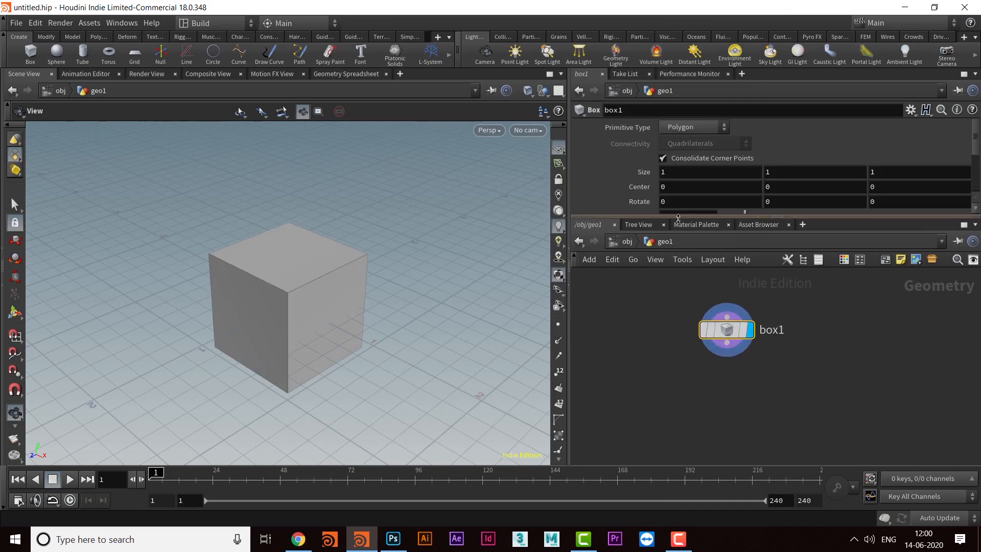
Set the box size to .4 in X, .1 in Y and .2 in Z, and frame the box in the viewport
left_click(677, 216)
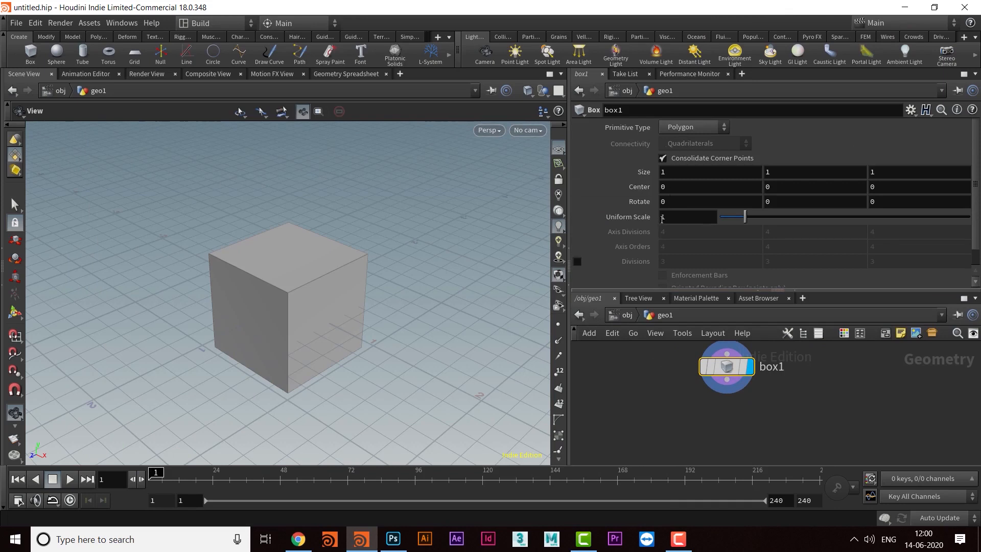
left_click(663, 172)
type("4")
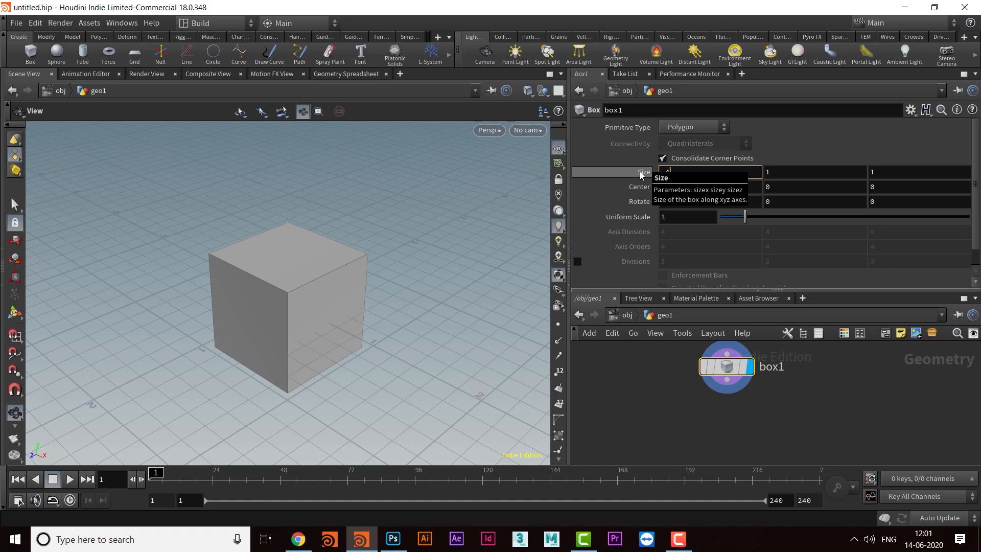
key("Return")
left_click(767, 172)
type(".1")
key("Return")
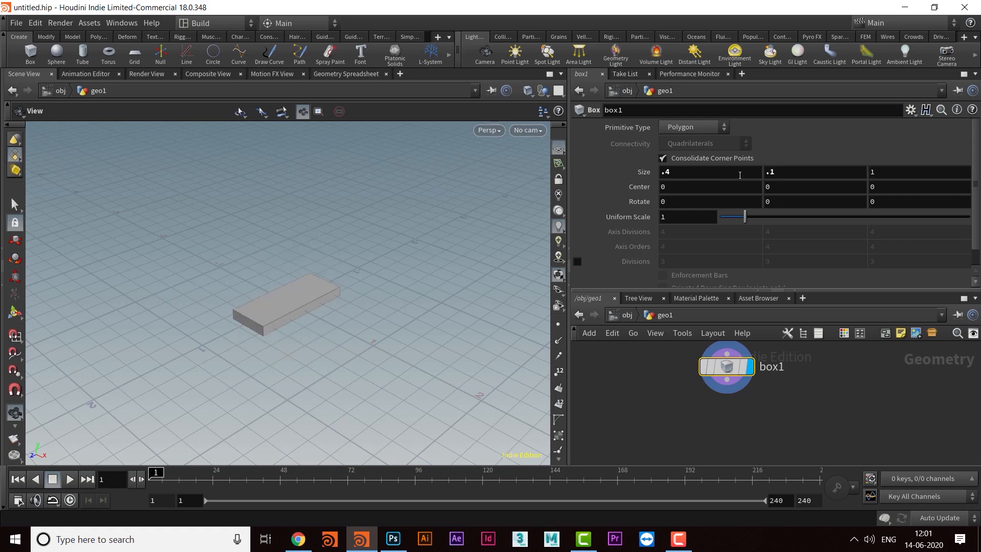
left_click(869, 173)
type(".2")
key("Return")
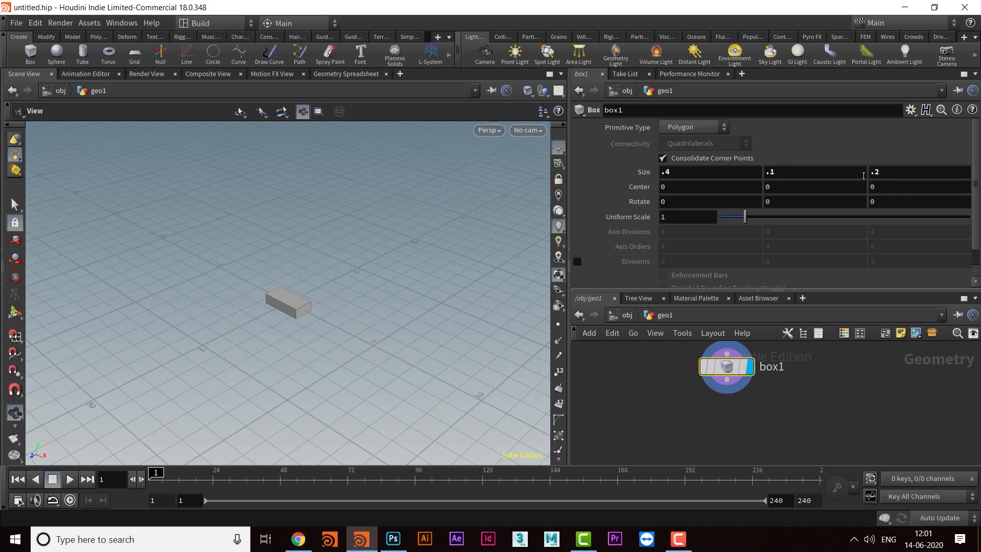
left_click_drag(341, 343, 372, 336)
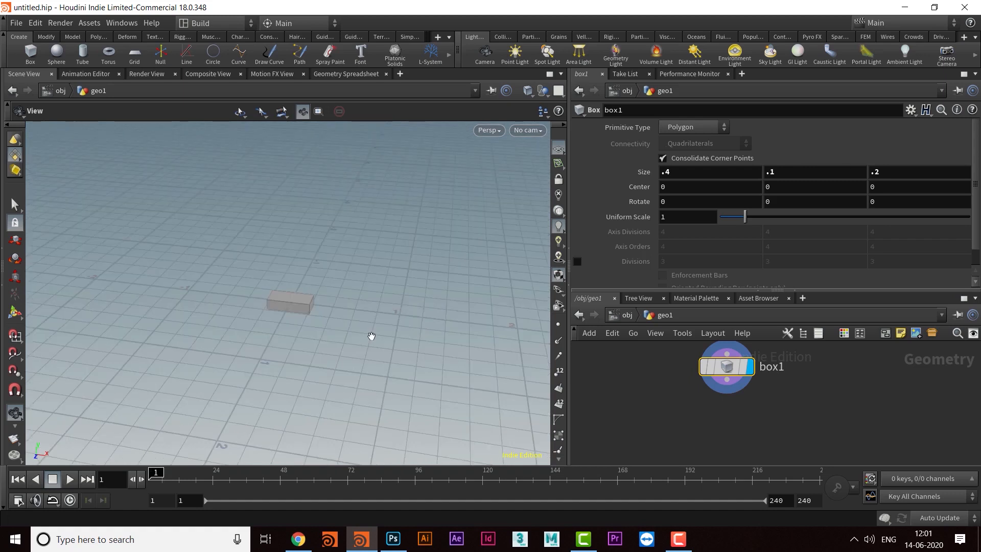
key("f")
scroll(370, 339, "down", 5)
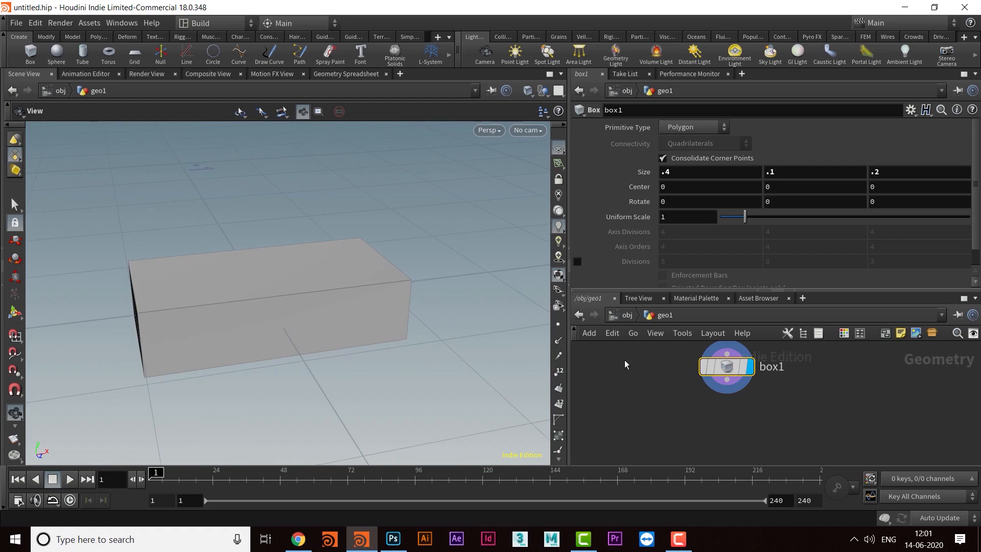
Connect a Copy and Transform node to the box's output, directly below it, and display its result
left_click_drag(704, 290, 718, 224)
mouse_move(727, 370)
middle_mouse_down()
mouse_move(751, 362)
mouse_move(734, 357)
middle_mouse_up()
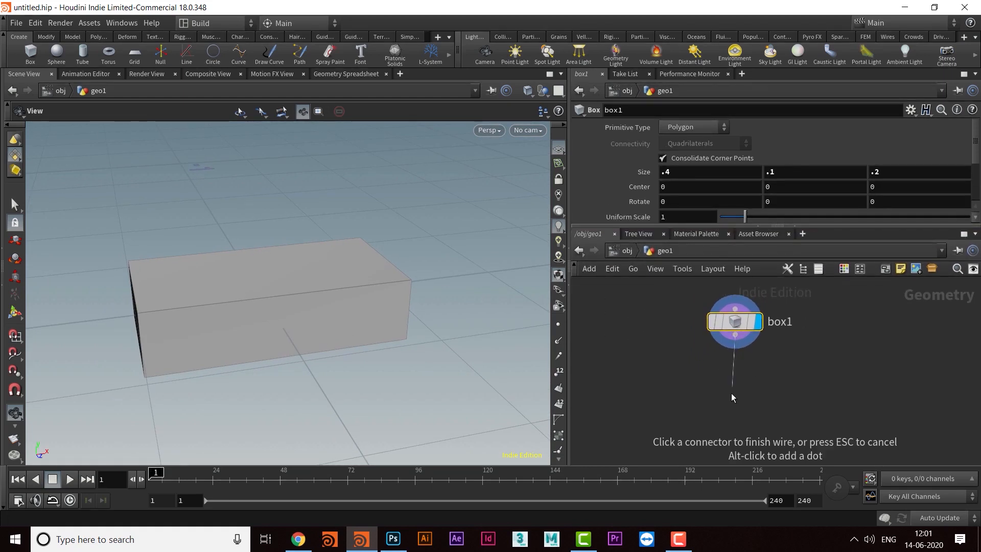
key("Tab")
type("copy")
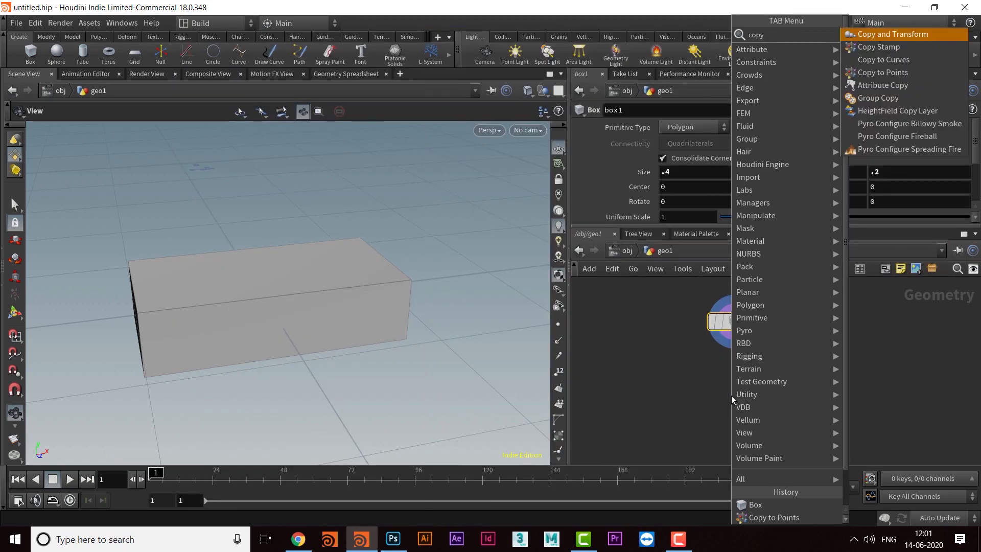
key("Return")
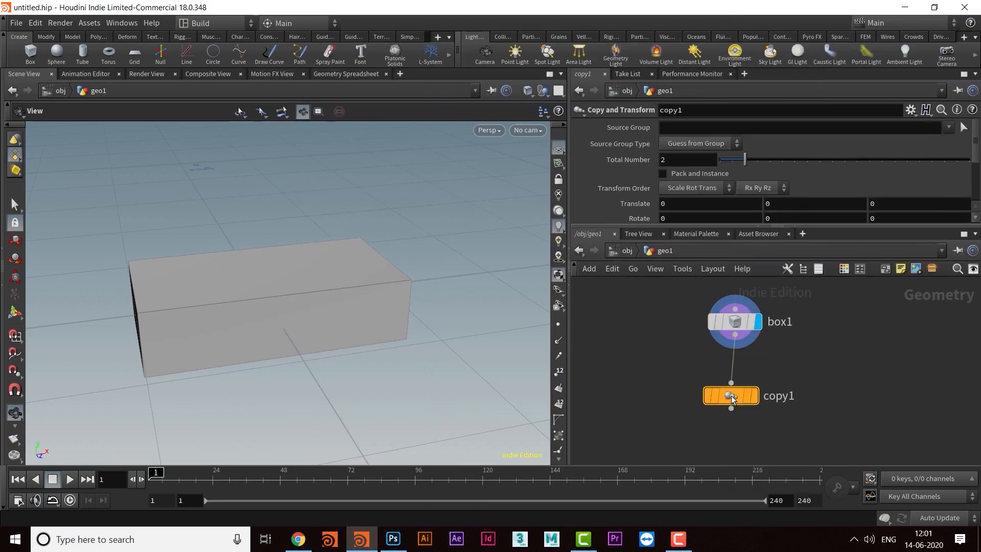
left_click(734, 381)
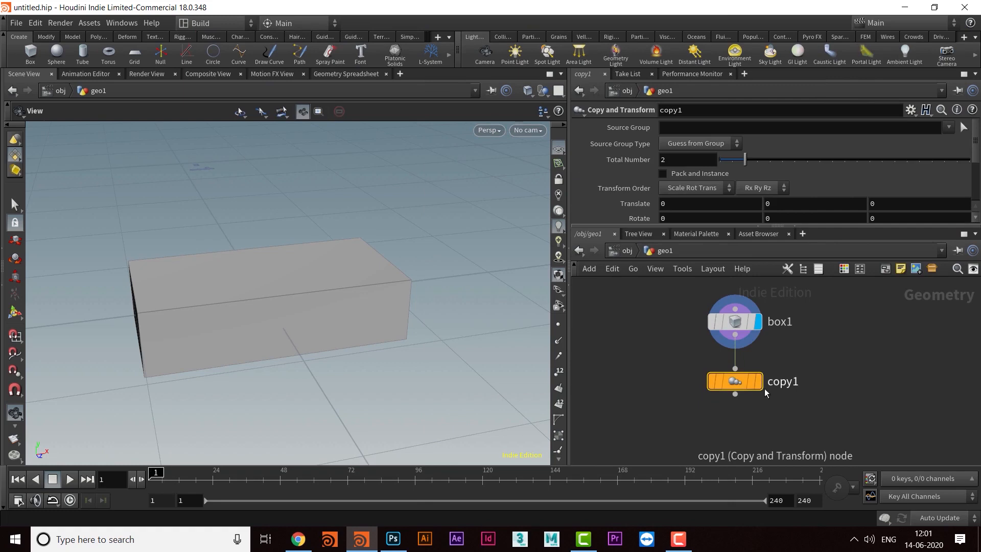
left_click(760, 388)
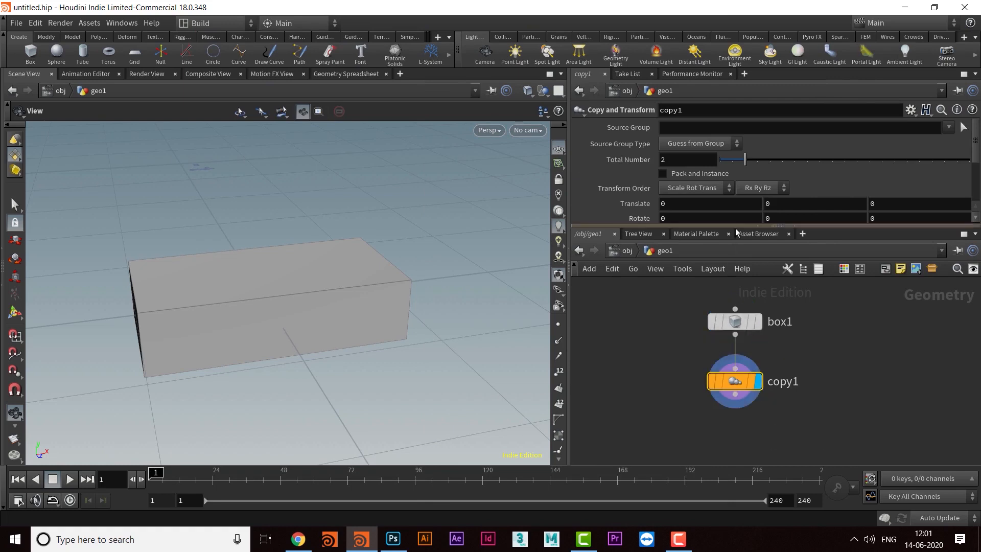
left_click_drag(733, 236, 775, 284)
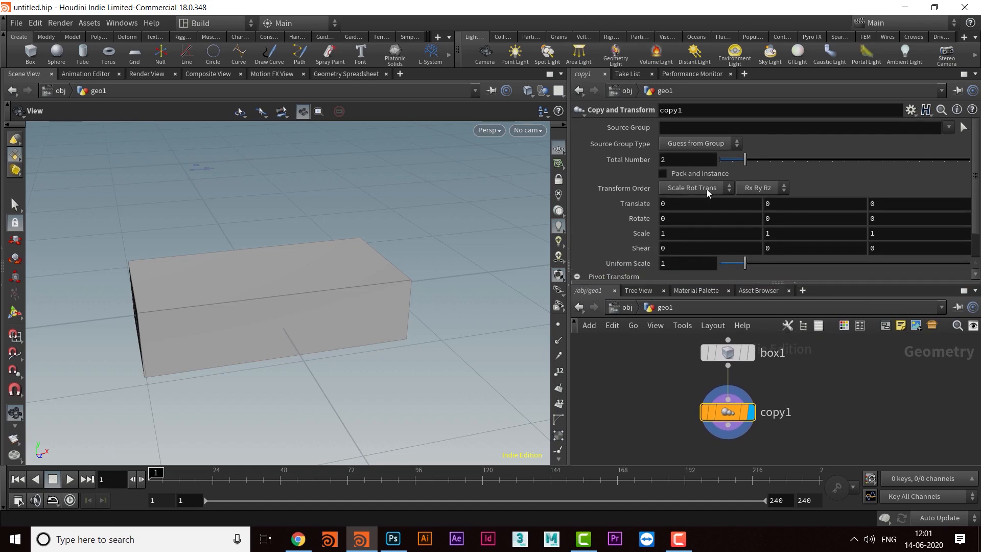
left_click_drag(706, 287, 706, 295)
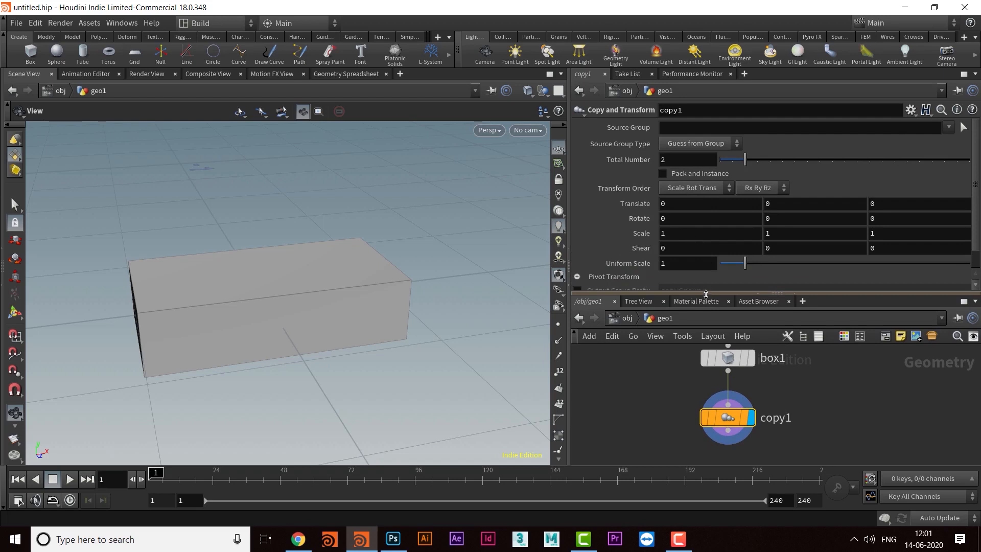
Try total numbers of 0 and 1 on the Copy and Transform node, and return it to 2
middle_click_drag(806, 437, 790, 430)
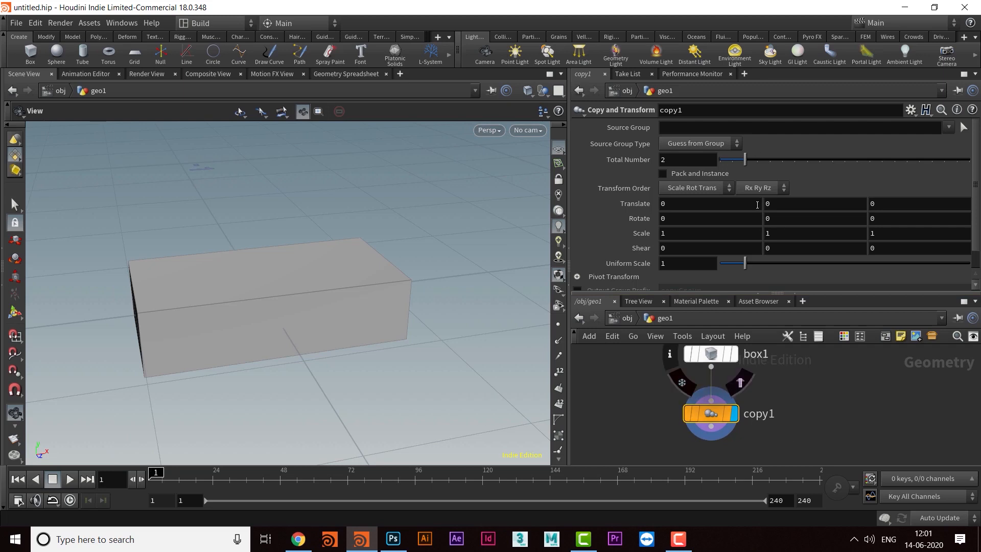
middle_click_drag(797, 410, 799, 408)
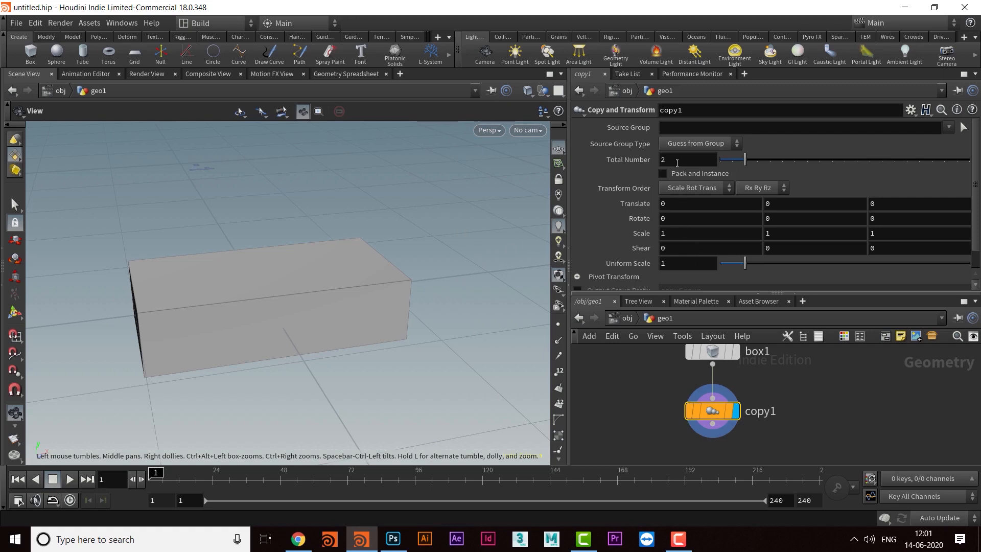
left_click(665, 161)
left_click_drag(752, 164, 721, 159)
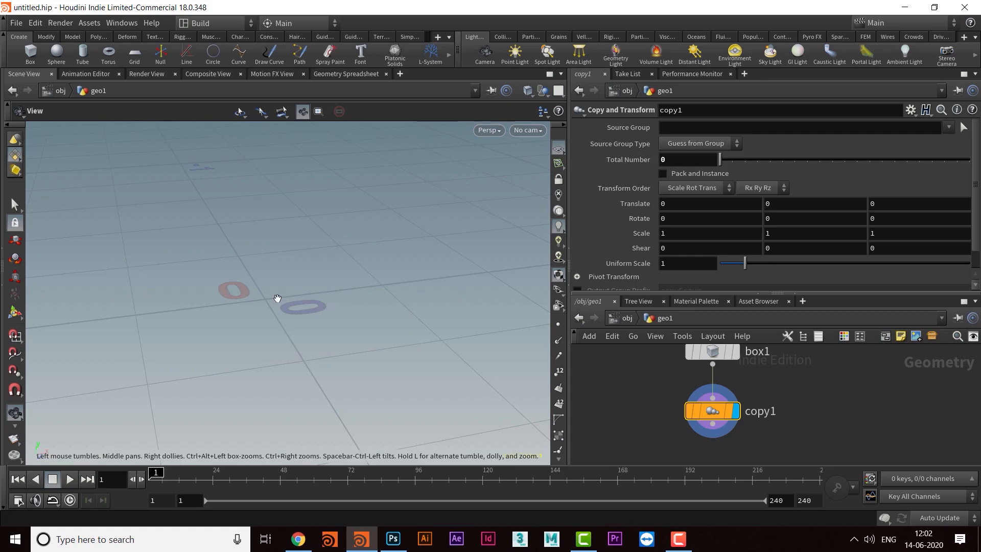
mouse_move(724, 163)
left_mouse_down()
mouse_move(735, 162)
mouse_move(706, 170)
mouse_move(732, 172)
left_mouse_up()
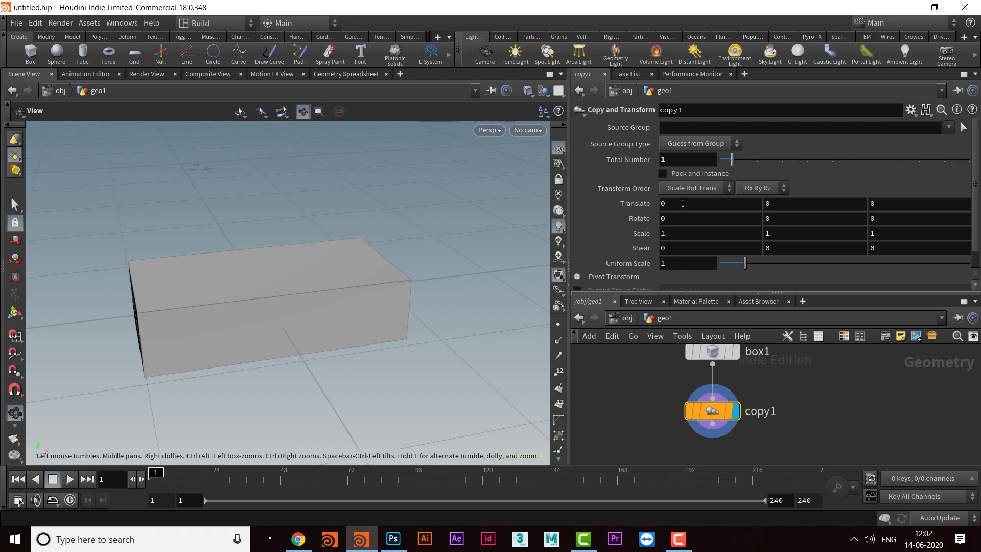
left_click(691, 204)
middle_click_drag(309, 241, 260, 300)
left_click_drag(260, 300, 285, 319)
left_click_drag(213, 328, 290, 338)
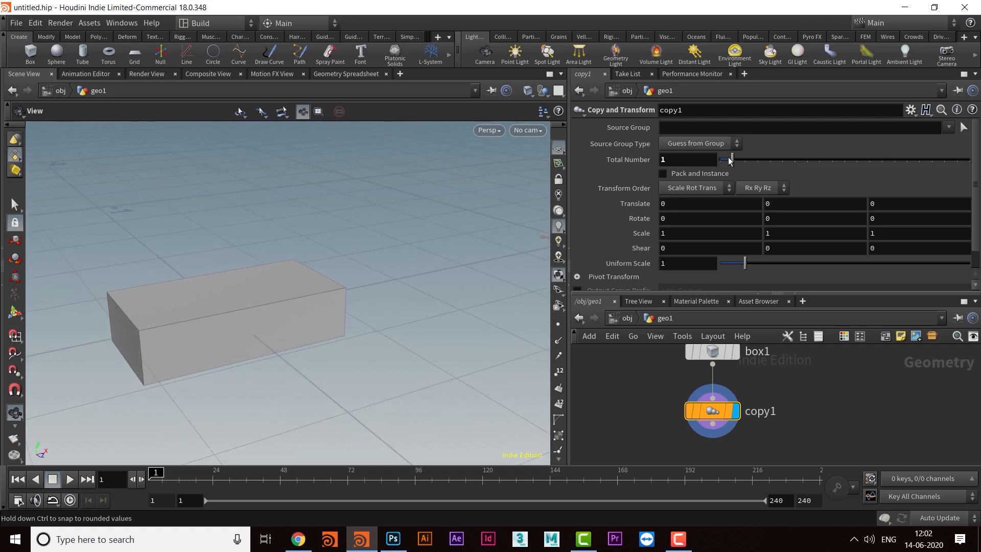
left_click_drag(732, 160, 745, 162)
left_click_drag(460, 313, 427, 320)
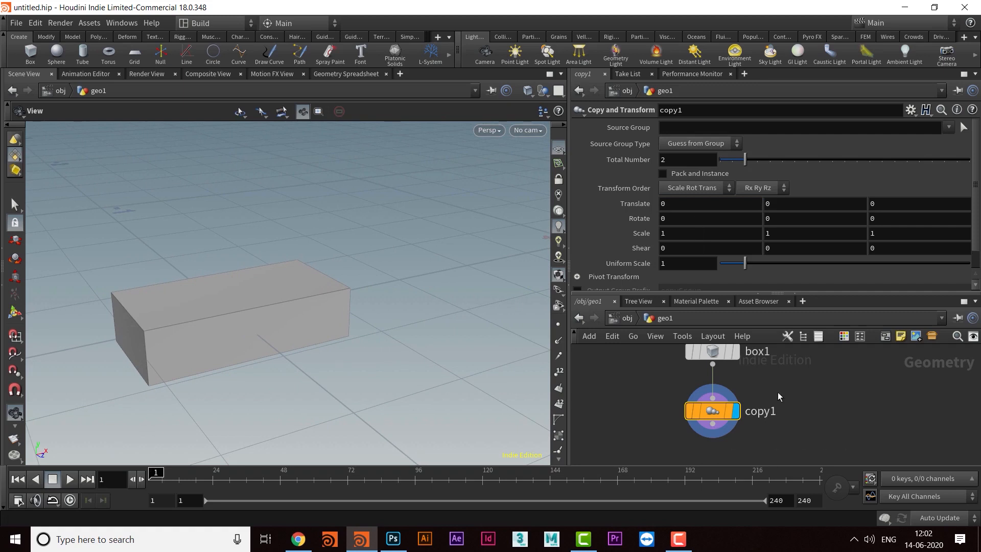
Check the box's X size and set the Copy and Transform node's X translation to .4
middle_click_drag(308, 330, 162, 351)
middle_click_drag(224, 348, 260, 343)
left_click_drag(260, 343, 240, 332)
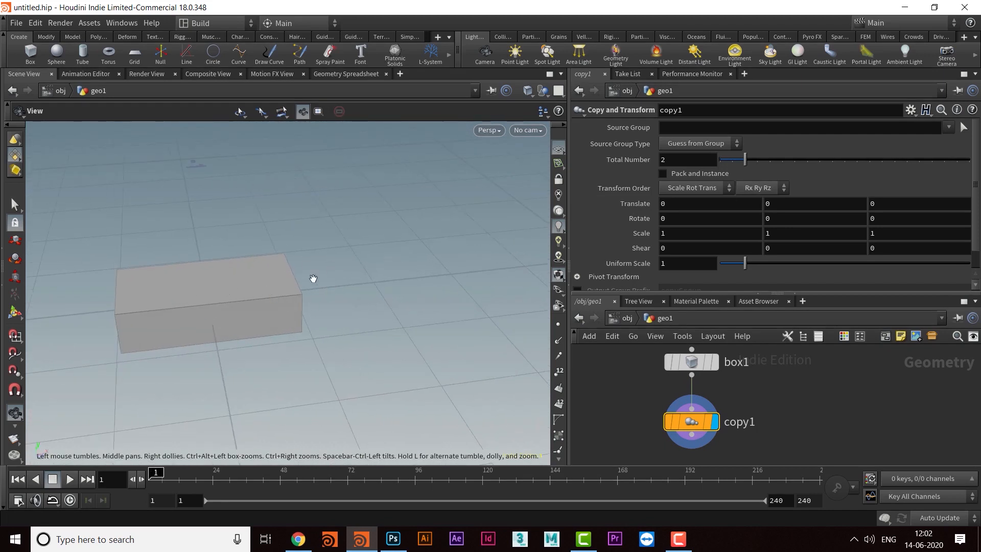
left_click_drag(372, 291, 389, 291)
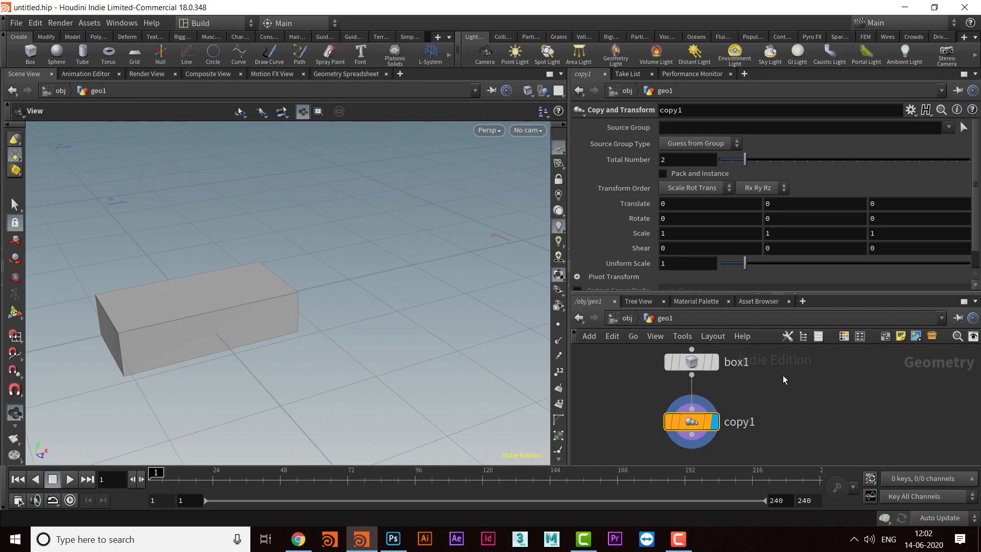
middle_click_drag(678, 369, 672, 389)
left_click(685, 383)
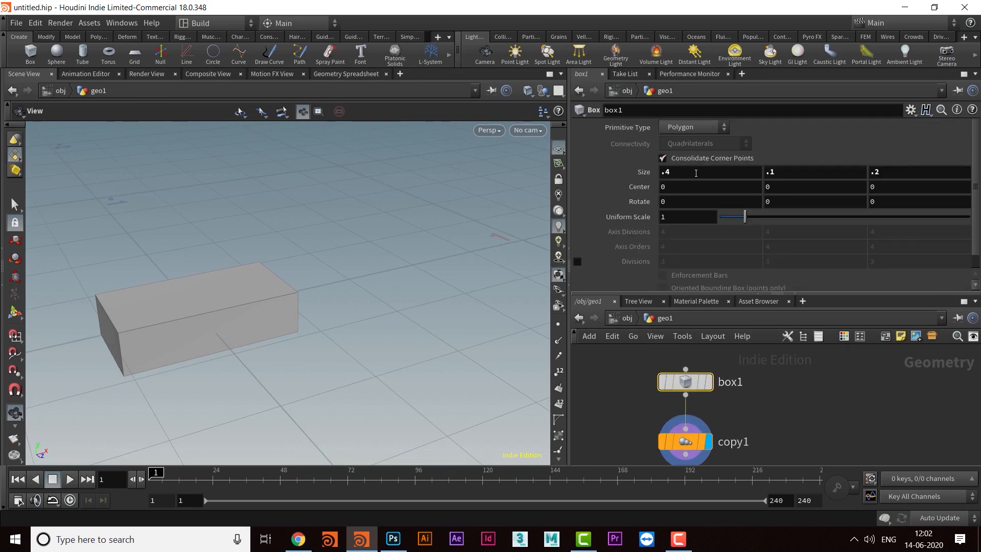
middle_click_drag(695, 449, 682, 408)
left_click(681, 391)
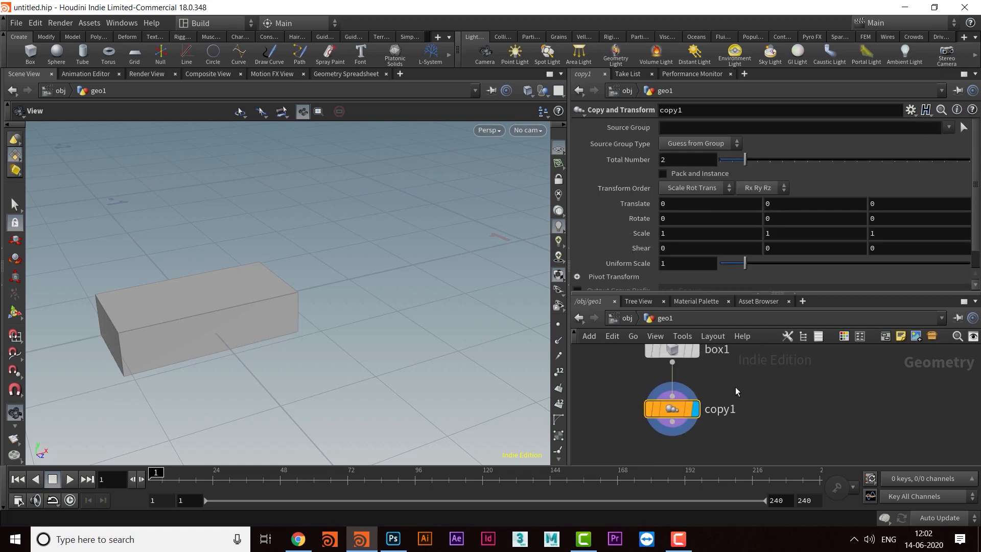
left_click(684, 203)
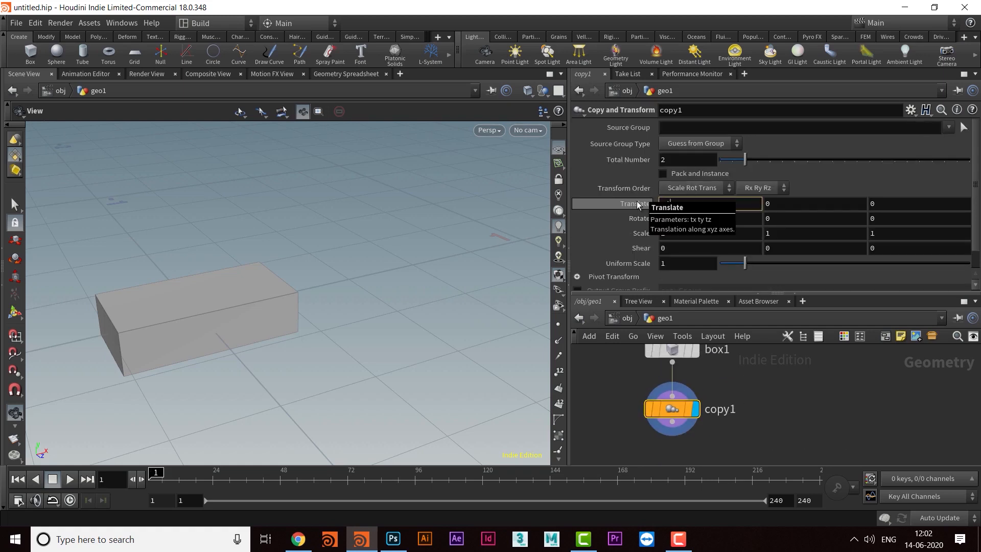
key("Return")
left_click_drag(313, 218, 373, 326)
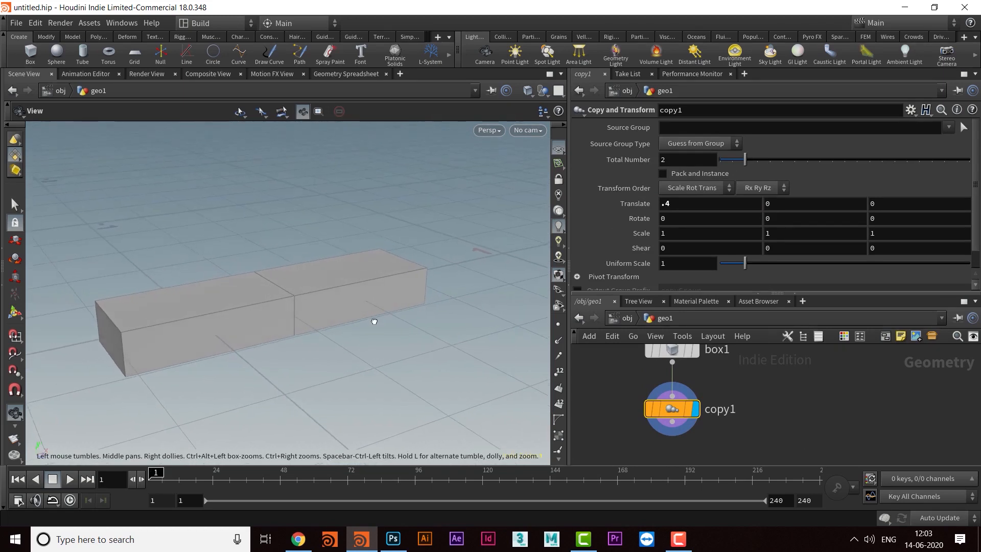
middle_click_drag(434, 333, 386, 309)
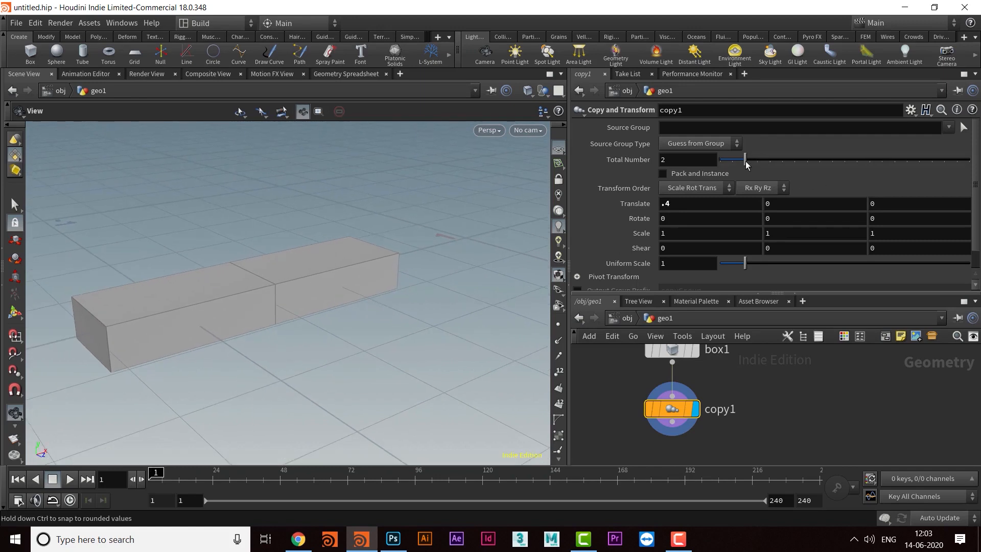
Try a total number of 5 on the copy node, and raise it to 9 to lengthen the brick row
left_click_drag(746, 164, 782, 163)
middle_click_drag(434, 245, 345, 298)
left_click_drag(278, 336, 236, 335)
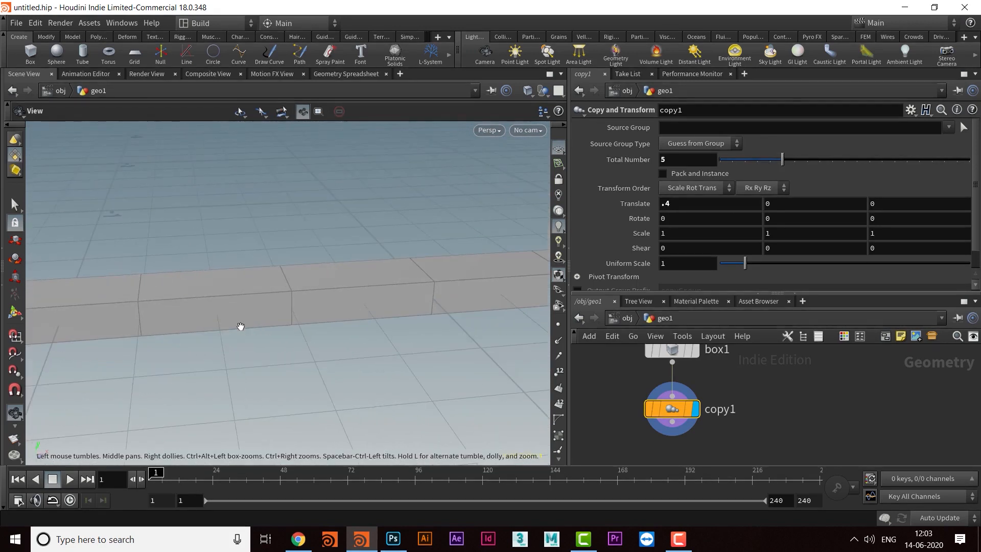
left_click_drag(385, 315, 429, 328)
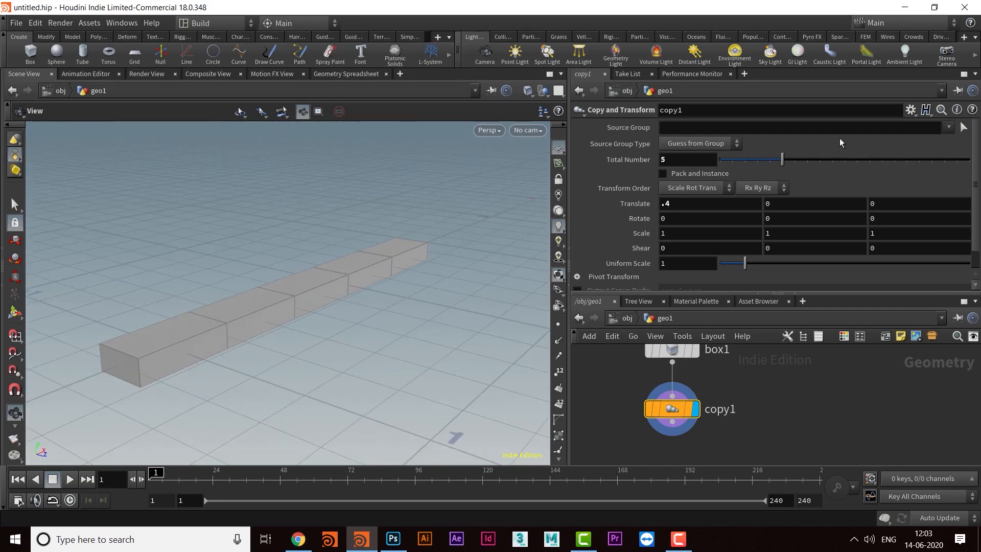
left_click_drag(783, 162, 834, 166)
mouse_move(408, 225)
left_mouse_down()
mouse_move(379, 320)
mouse_move(365, 318)
mouse_move(414, 318)
mouse_move(390, 322)
mouse_move(420, 223)
left_mouse_up()
left_click_drag(490, 182, 370, 284)
Connect a second Copy and Transform node to copy1's output and align it directly below
middle_click_drag(759, 415, 786, 368)
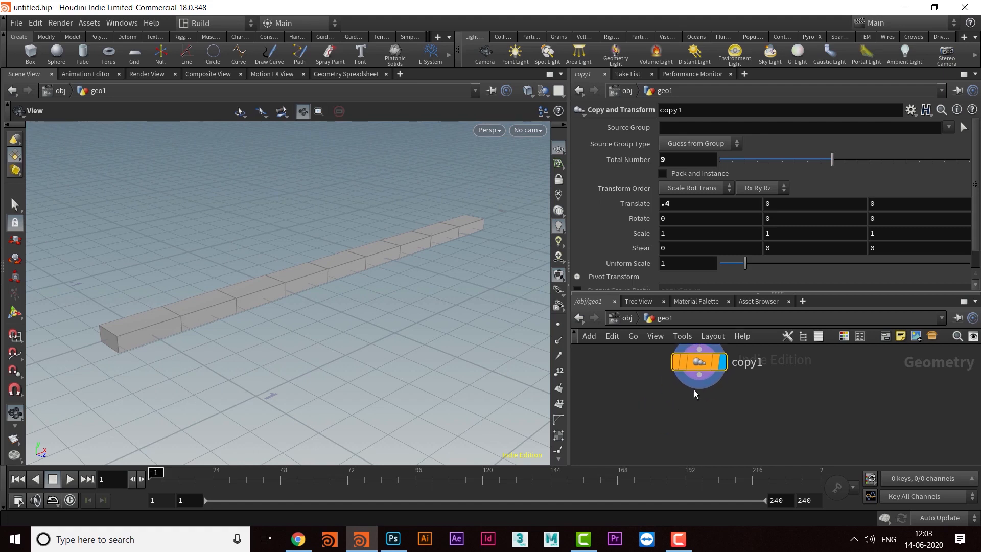
left_click(700, 376)
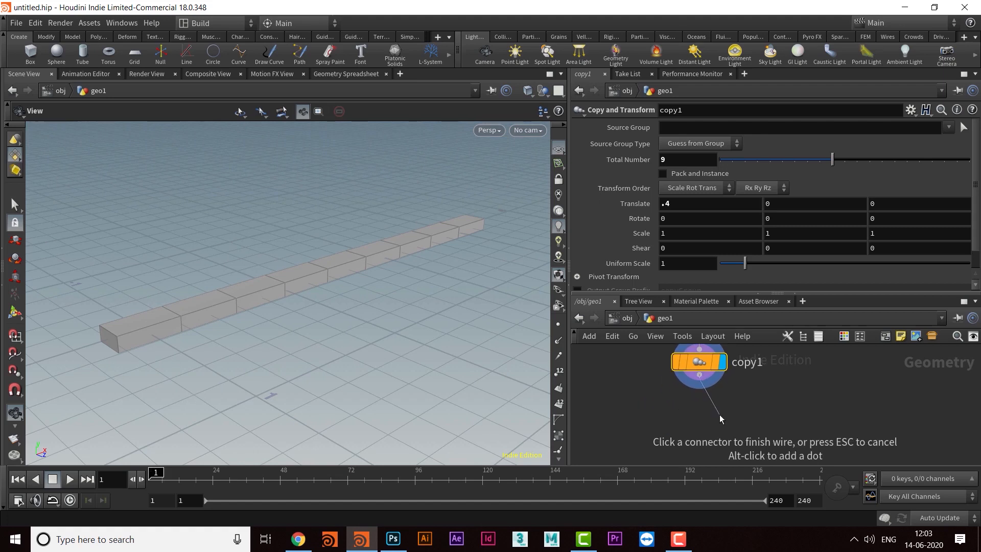
key("Tab")
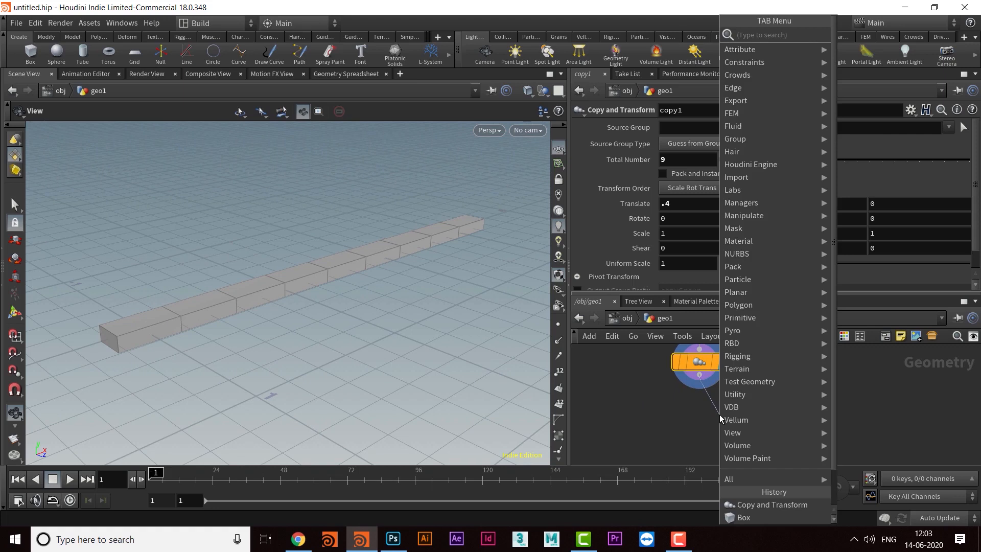
type("copy")
key("Return")
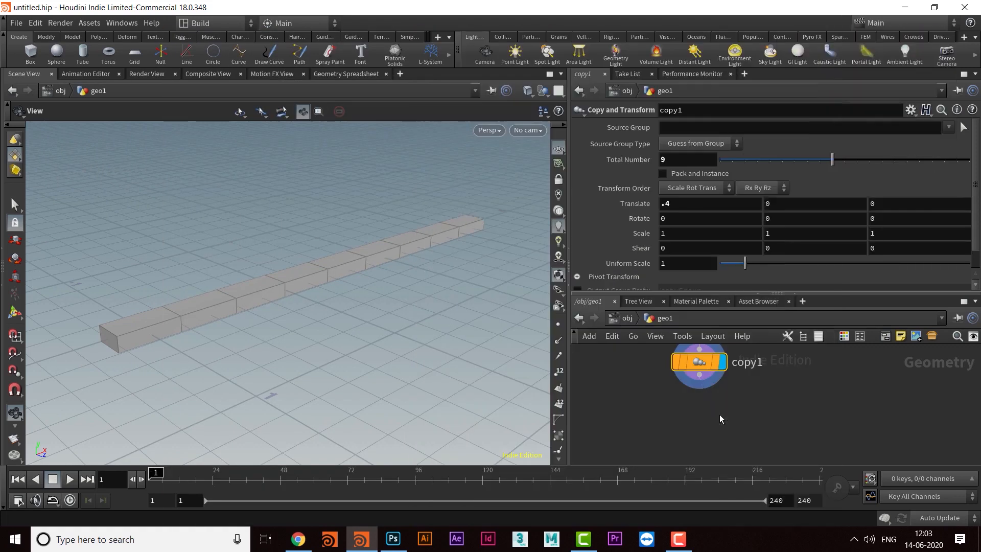
left_click(701, 417)
middle_click_drag(797, 388, 772, 395)
left_click(667, 416)
left_click_drag(282, 335, 251, 320)
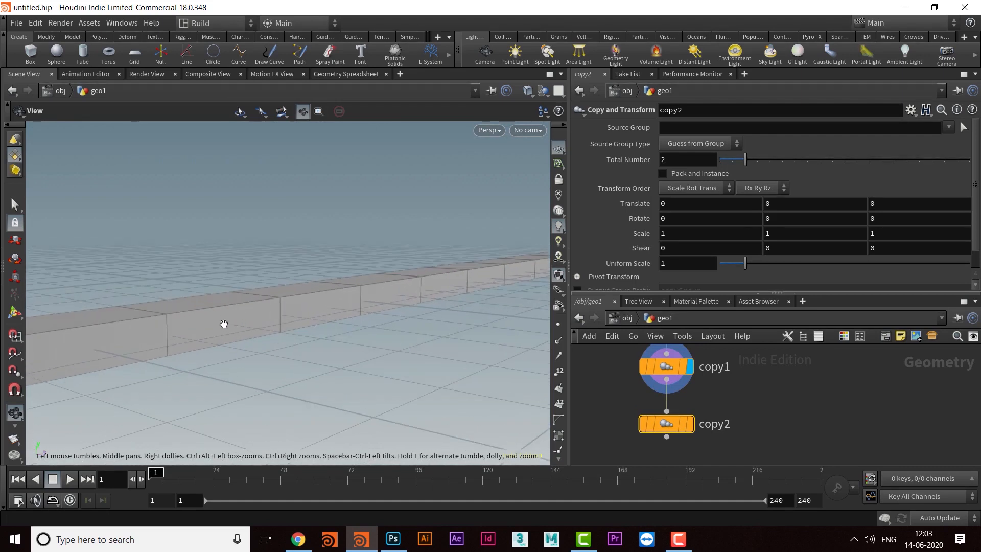
Set copy2's Y translation to .1 to match the box's height, and display its result
middle_click_drag(761, 386, 733, 408)
middle_click_drag(725, 364, 724, 392)
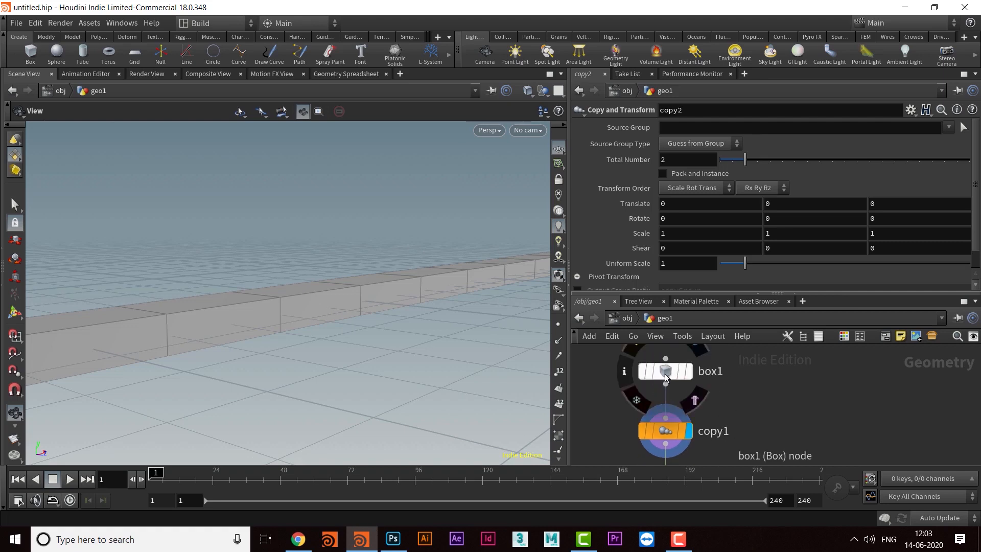
left_click(666, 376)
left_click(763, 172)
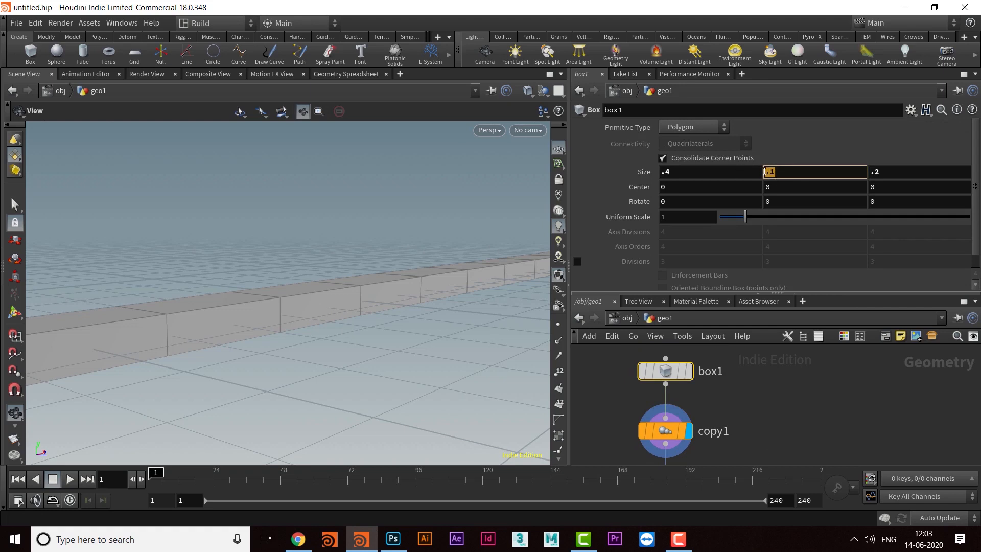
middle_click_drag(759, 435, 756, 331)
left_click(669, 383)
middle_click_drag(761, 370, 762, 423)
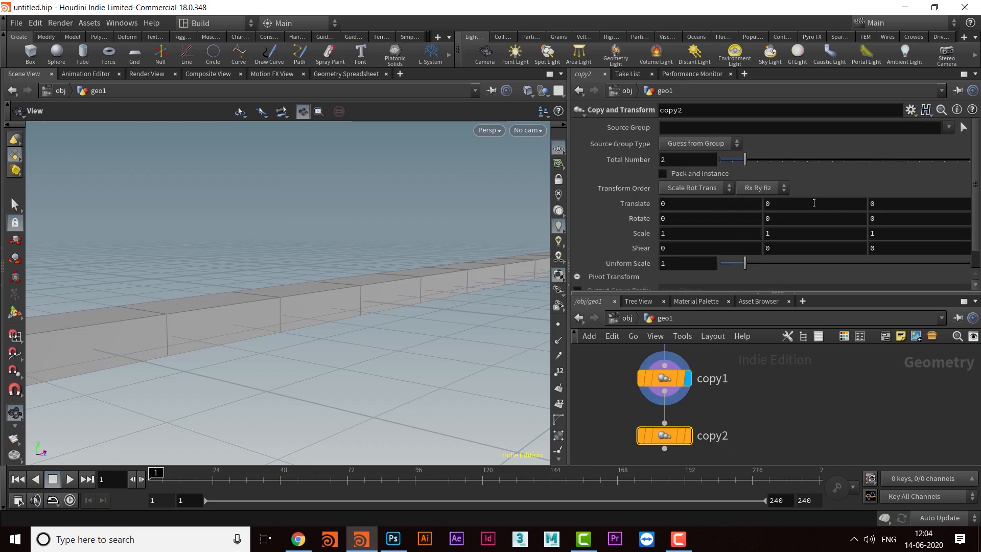
left_click(757, 203)
key("Return")
left_click(689, 439)
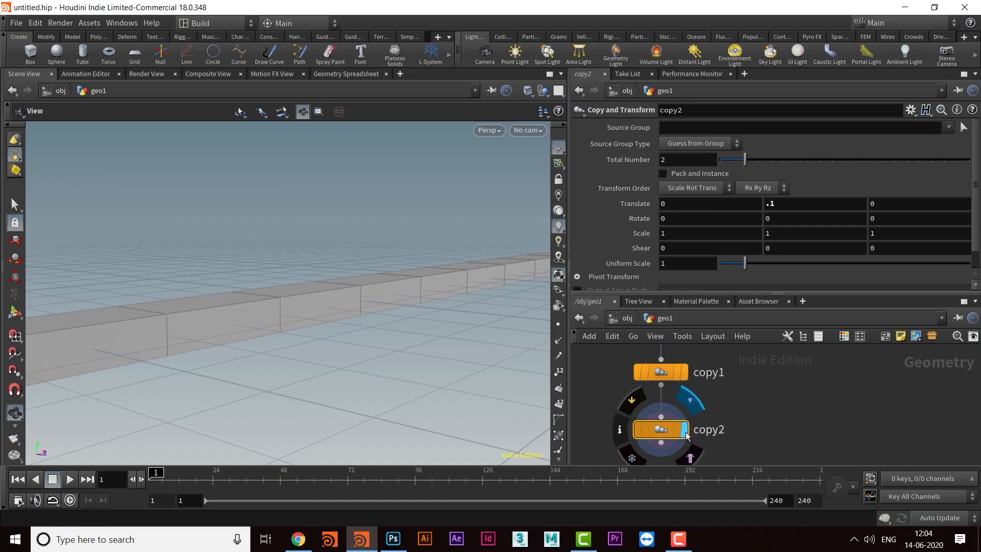
left_click_drag(394, 285, 175, 320)
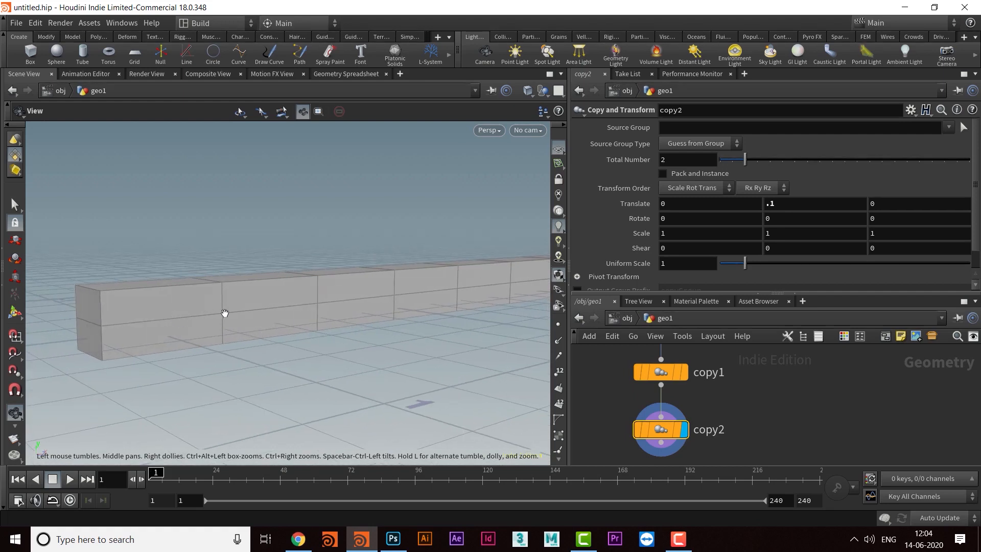
left_click_drag(232, 303, 333, 346)
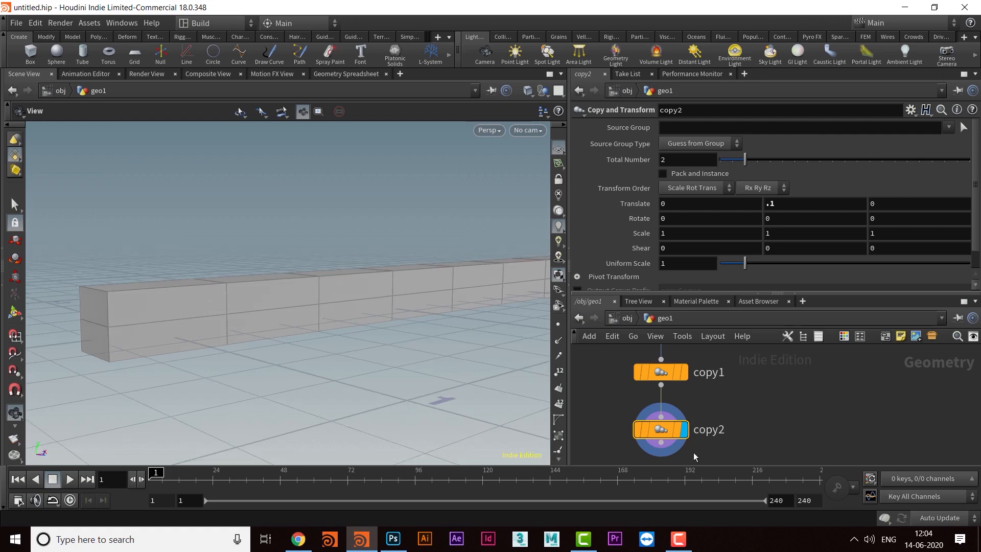
Set copy2's X translation to .2 to offset the upper brick row by half a brick
left_click_drag(645, 209, 651, 203)
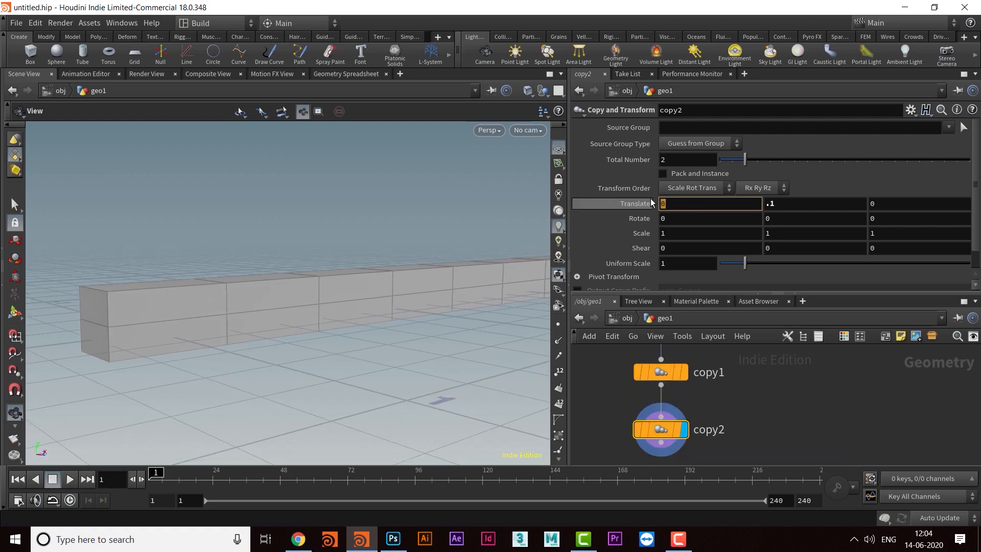
type(".2")
key("Return")
left_click_drag(439, 134, 337, 305)
middle_click_drag(776, 423, 767, 373)
left_click_drag(416, 348, 384, 288)
Connect a third Copy and Transform node directly below copy2 and display its result
middle_click_drag(720, 419, 734, 408)
left_click(669, 382)
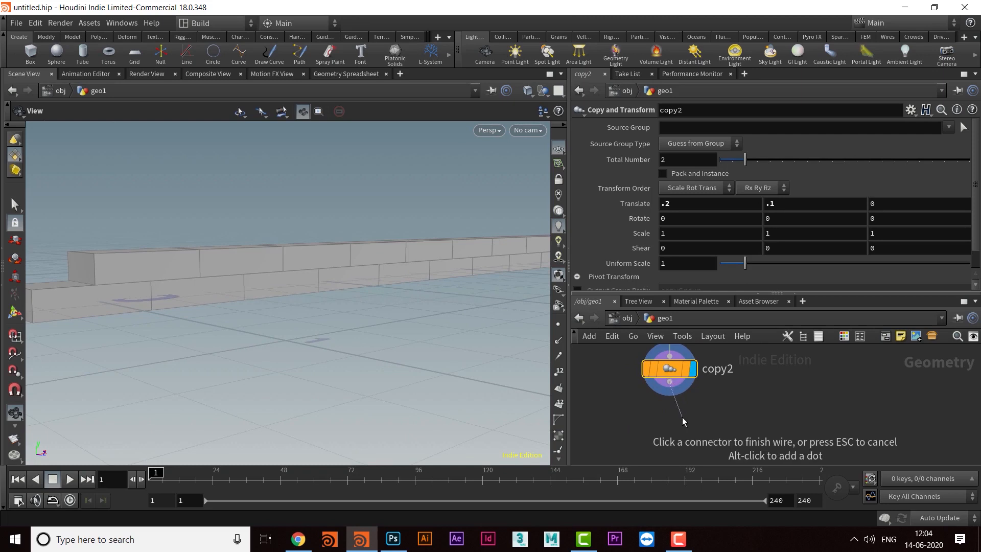
key("Tab")
type("copy")
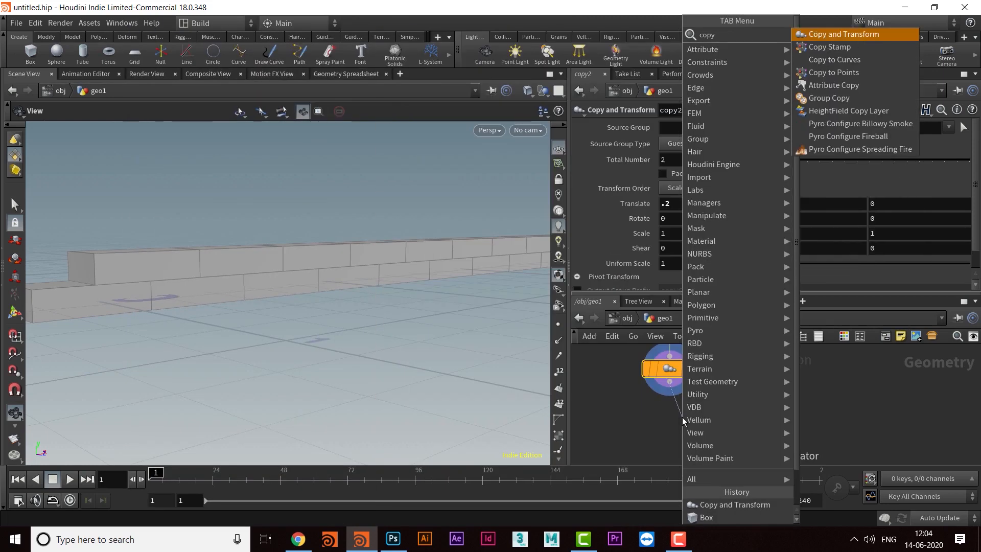
key("Return")
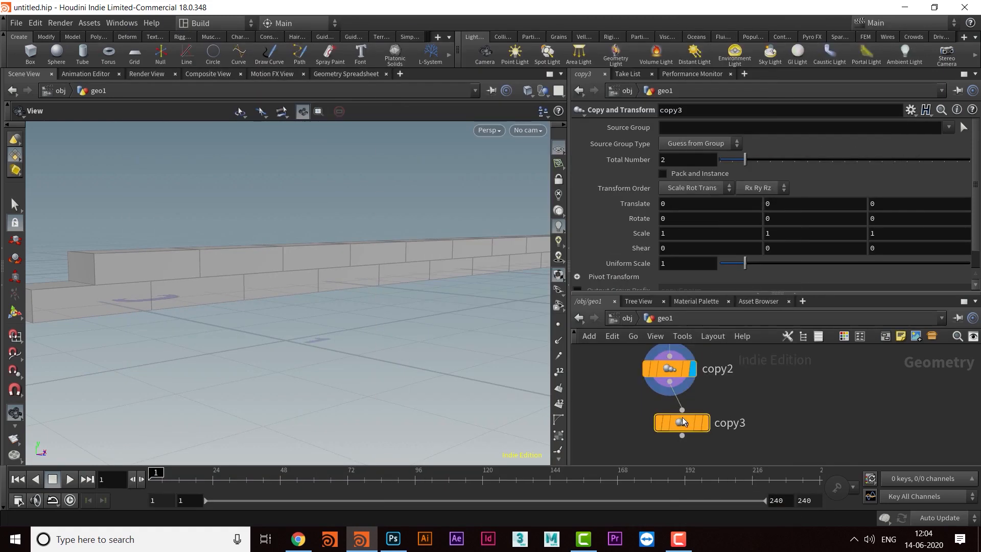
left_click_drag(682, 425, 670, 427)
middle_click_drag(776, 424, 732, 392)
left_click(693, 388)
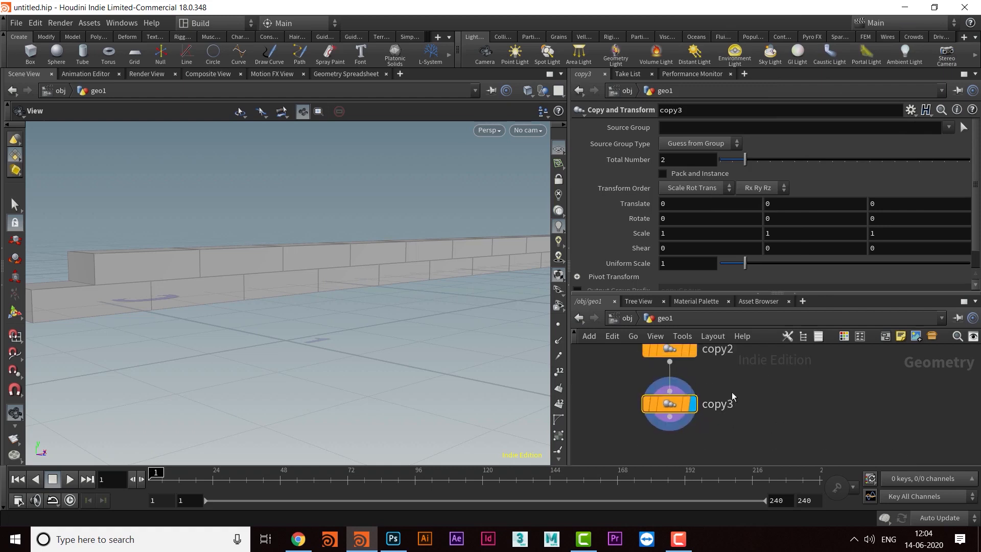
Check copy2's Y translation and set copy3's Y translation to .2 to stack the paired brick rows
left_click(669, 407)
middle_click_drag(669, 350, 663, 403)
left_click(664, 403)
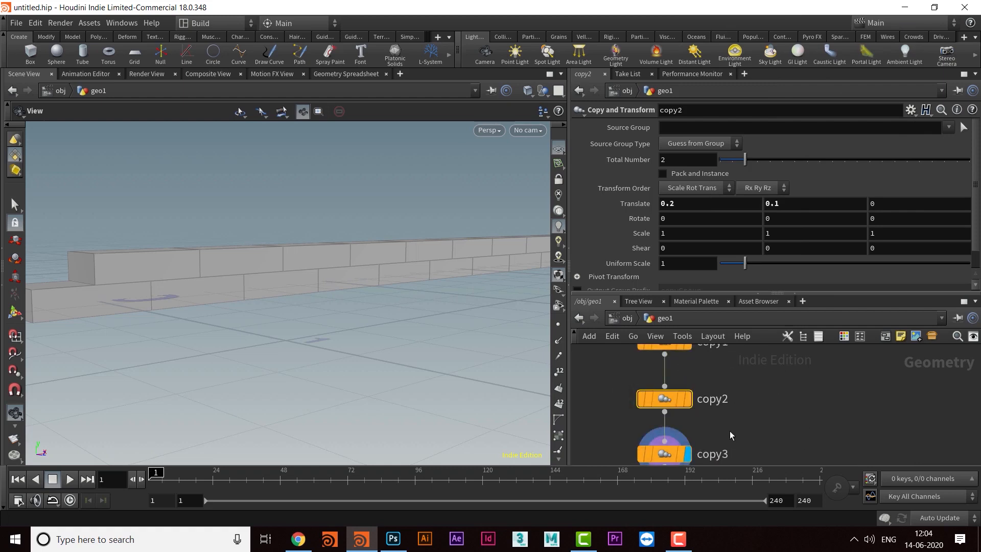
left_click(794, 201)
middle_click_drag(778, 431, 775, 396)
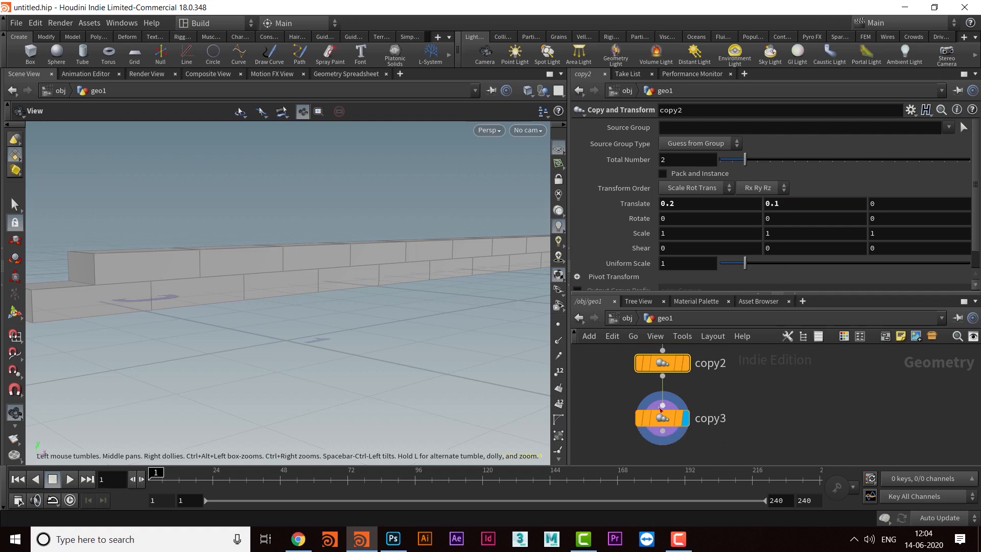
left_click(662, 418)
left_click_drag(781, 207, 732, 192)
type(".2")
key("Return")
left_click_drag(344, 197, 398, 322)
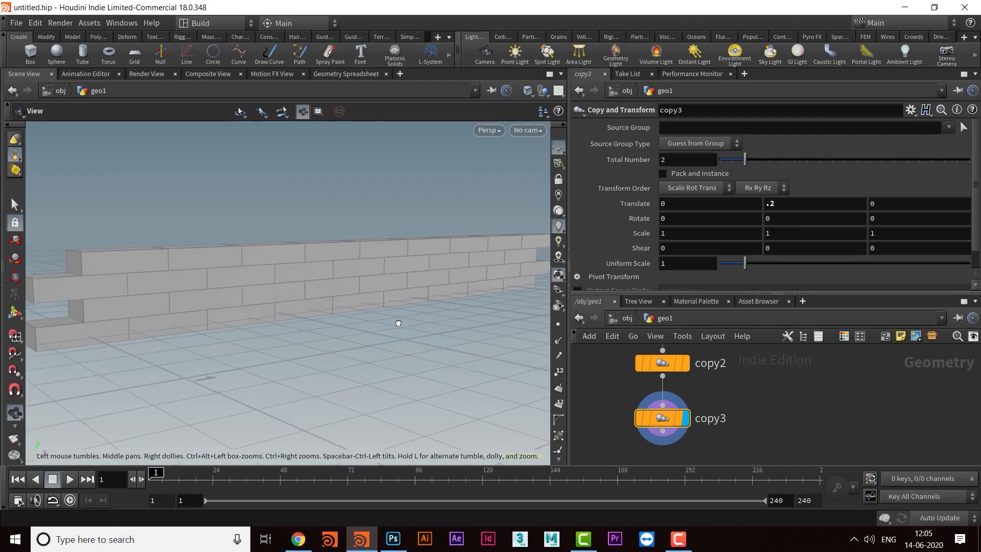
middle_click_drag(735, 442, 760, 406)
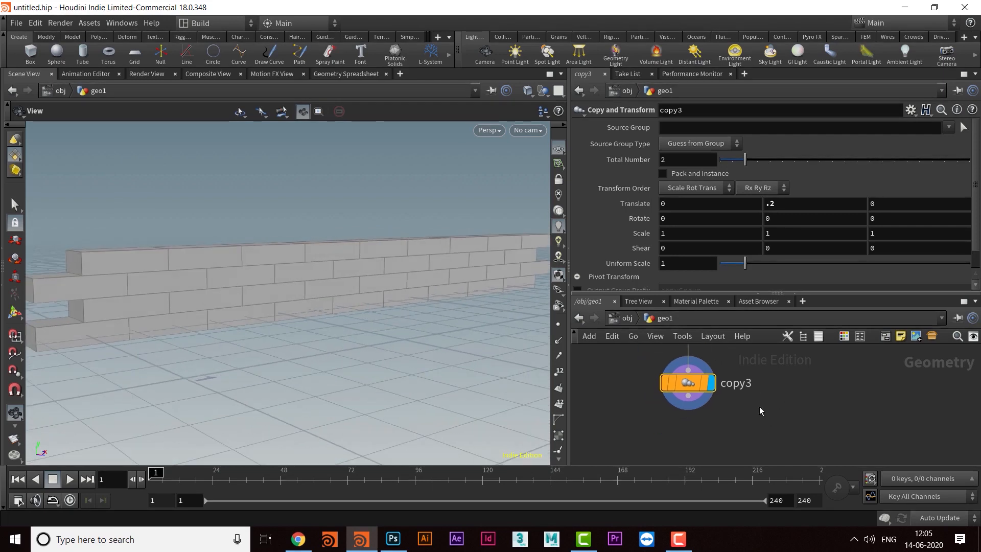
Connect a Null node directly below copy3 to mark the end of the wall chain
left_click(688, 396)
key("Tab")
type("null")
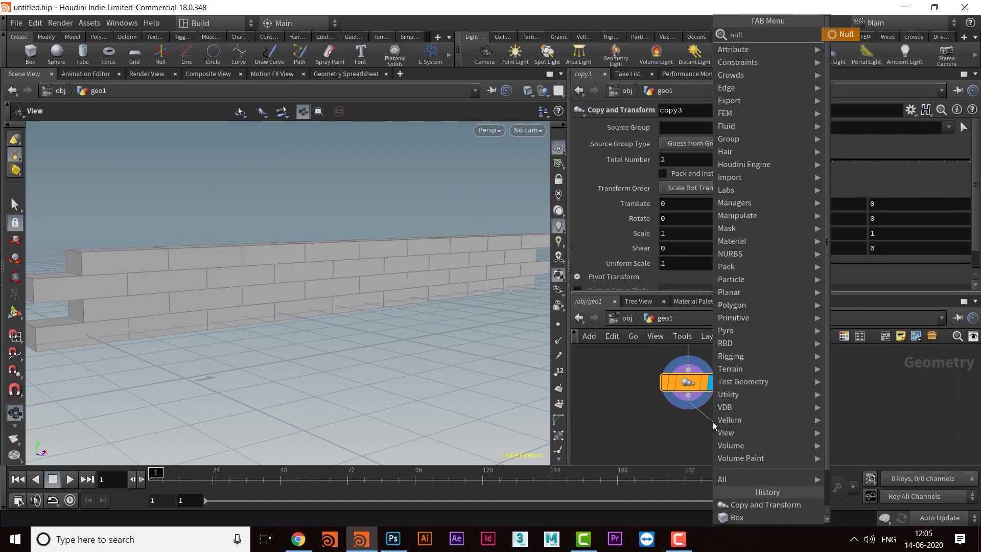
key("Return")
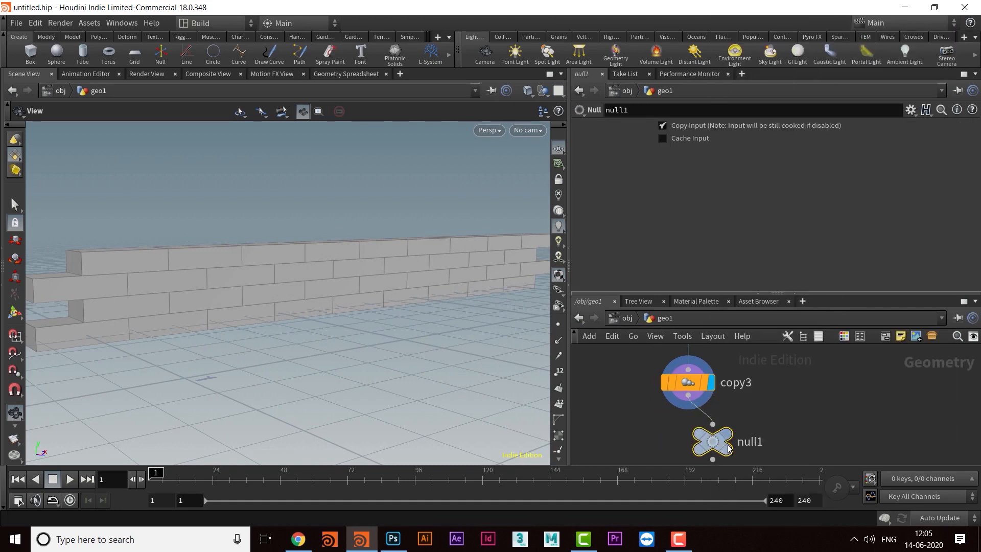
left_click(688, 451)
middle_click_drag(784, 427, 787, 393)
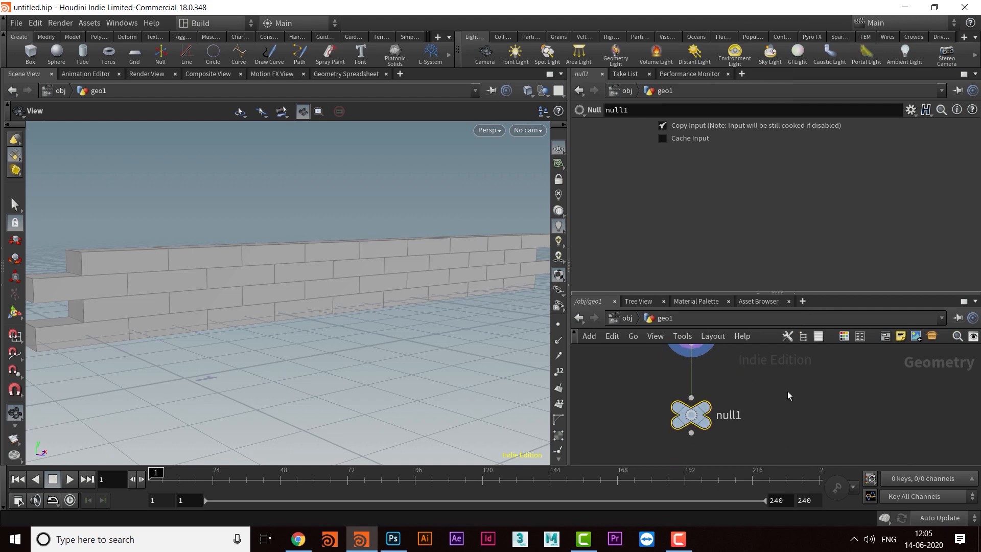
Rename the Null node below copy3 to OUT_WALL
left_click(735, 415)
left_click_drag(750, 416, 566, 456)
type("OUT_WALL")
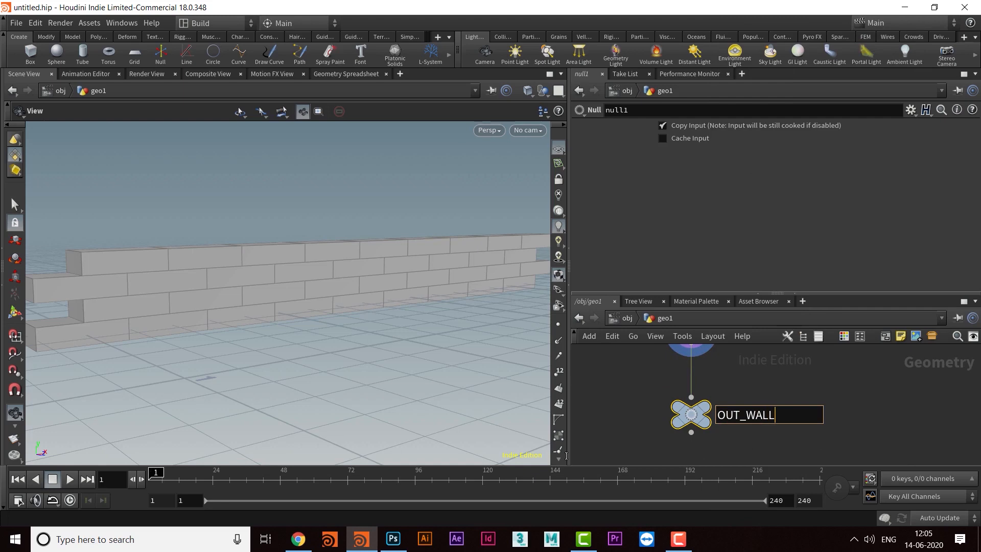
key("Return")
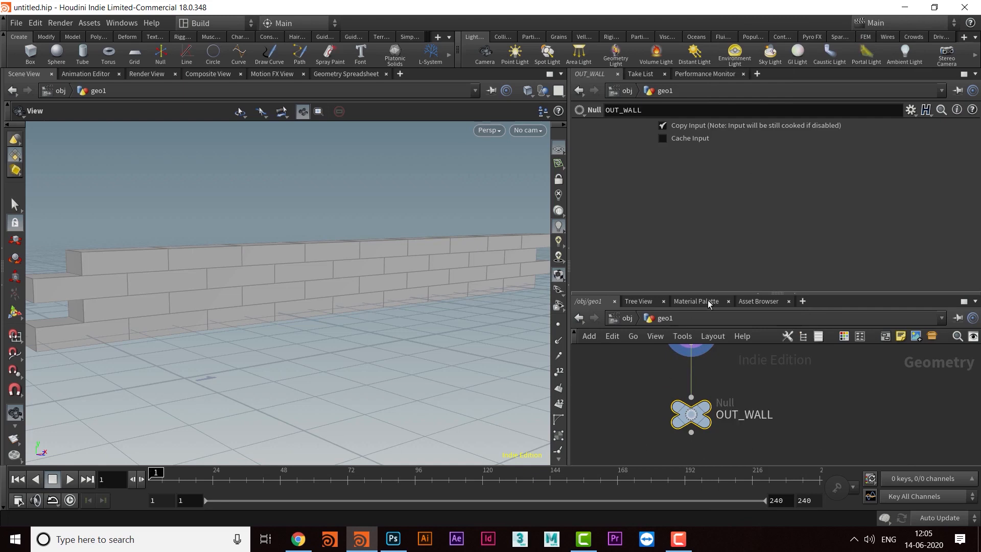
Add a separate, unconnected Null node beside the brick wall's copy chain
left_click_drag(709, 293, 723, 190)
middle_click_drag(812, 265, 789, 357)
middle_click_drag(790, 245, 773, 333)
scroll(773, 333, "down", 3)
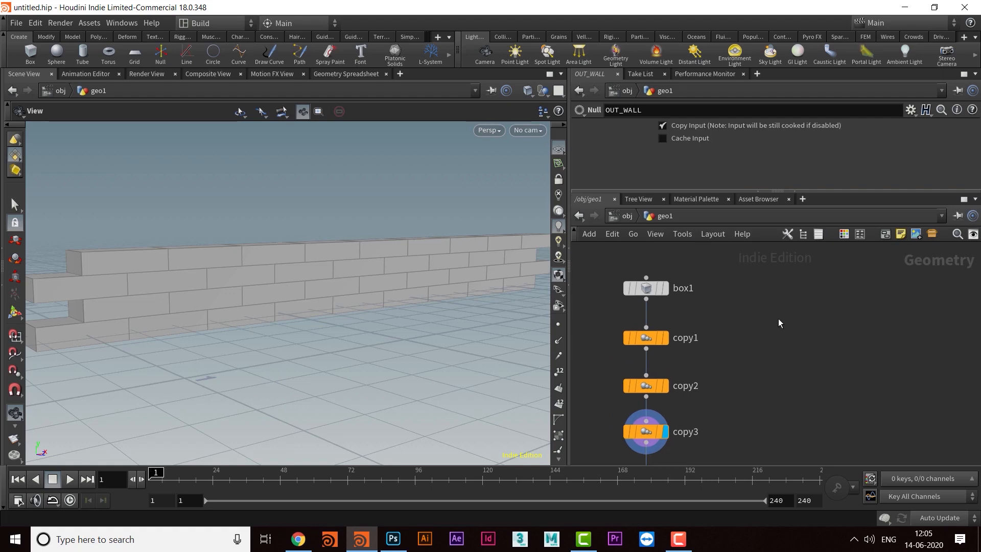
key("Tab")
type("NULL")
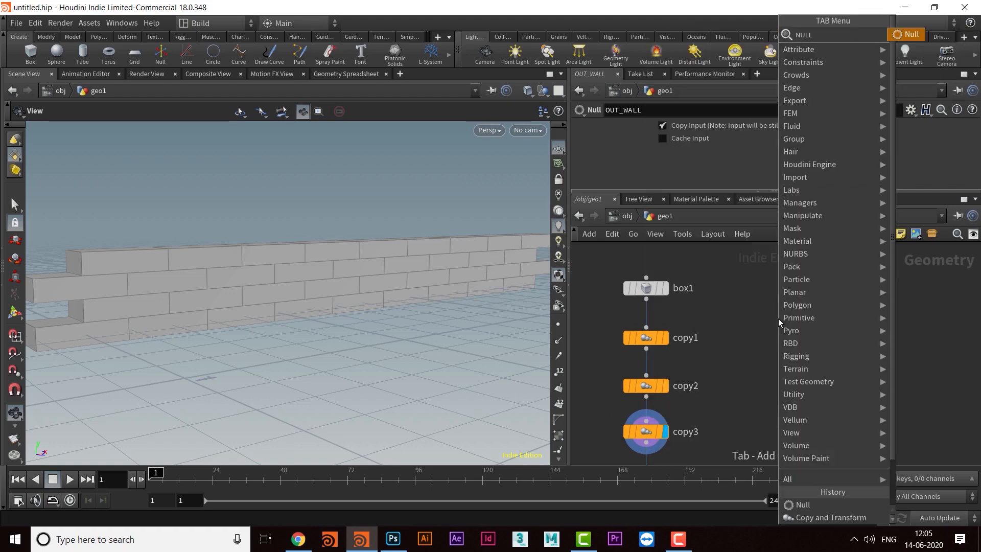
key("Return")
left_click(780, 318)
middle_click_drag(835, 336, 818, 350)
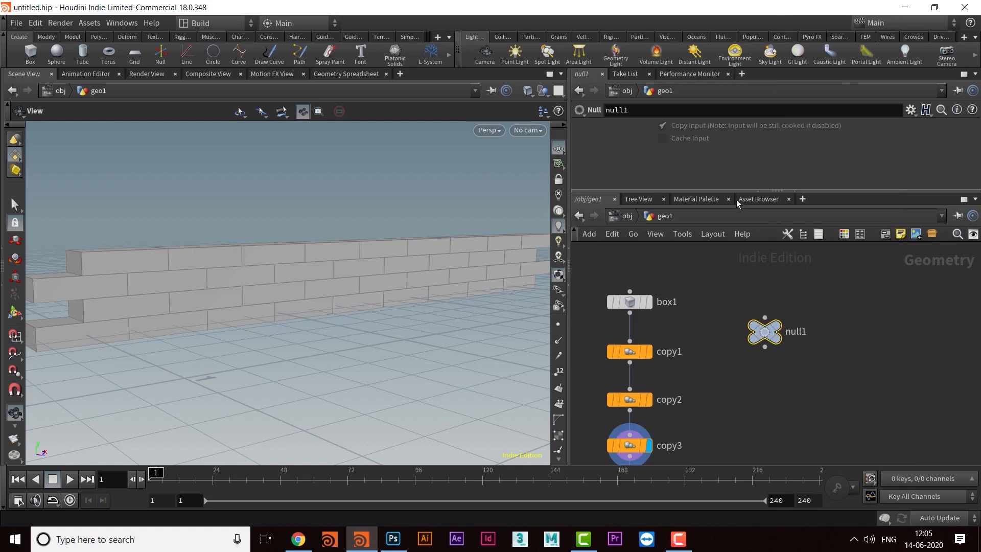
Enlarge the parameter area above the network and reposition null1 beside copy1
left_click_drag(740, 192, 739, 261)
middle_click_drag(710, 392, 740, 385)
left_click_drag(769, 346, 772, 366)
middle_click_drag(755, 335, 742, 332)
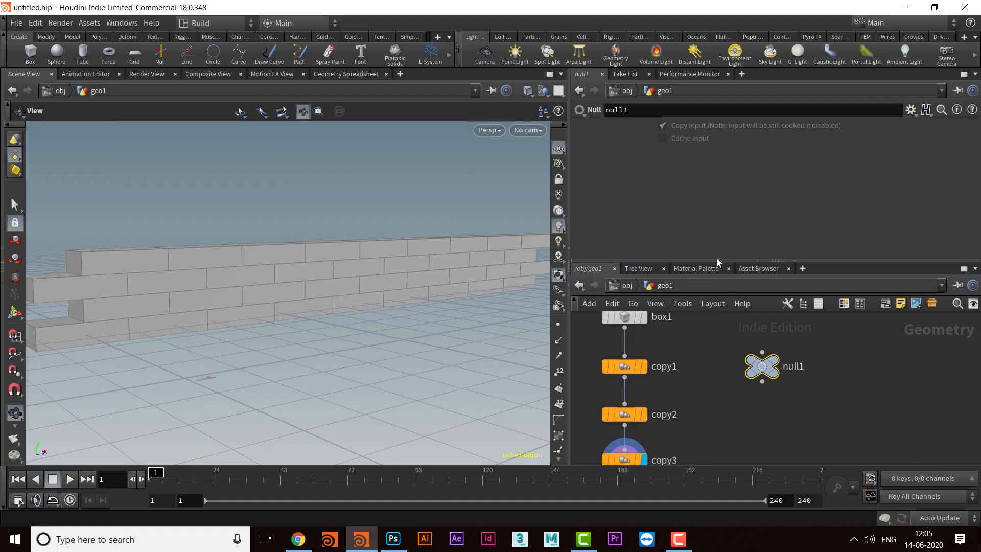
left_click_drag(717, 259, 718, 268)
middle_click_drag(717, 366, 750, 366)
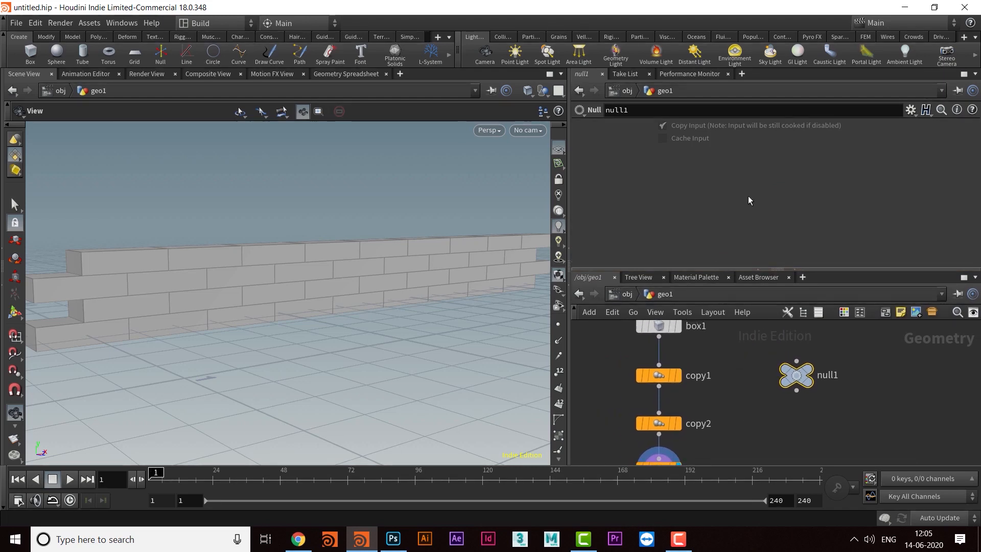
In null1's parameter interface, make both default parameters invisible and add two Float parameters
left_click(911, 110)
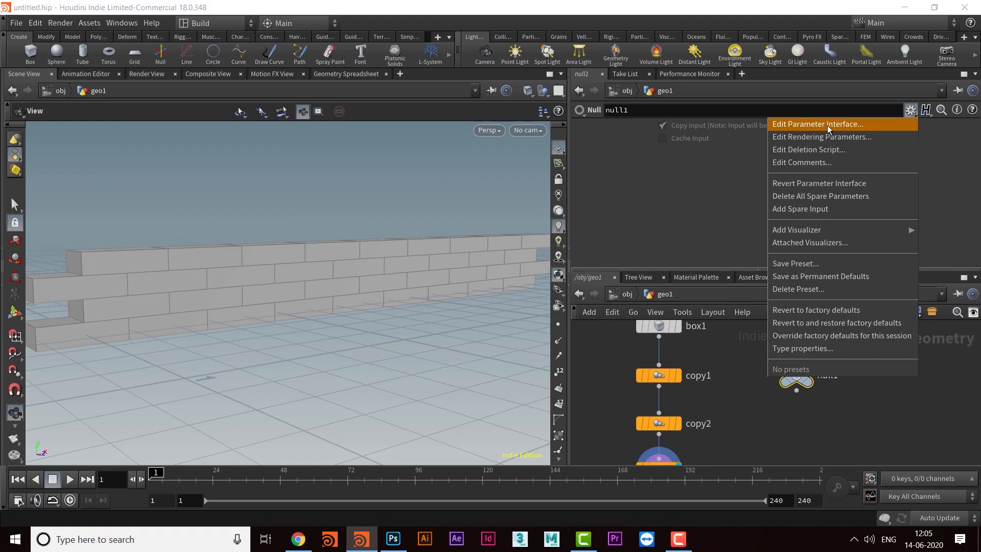
left_click(827, 124)
left_click_drag(508, 14, 372, 11)
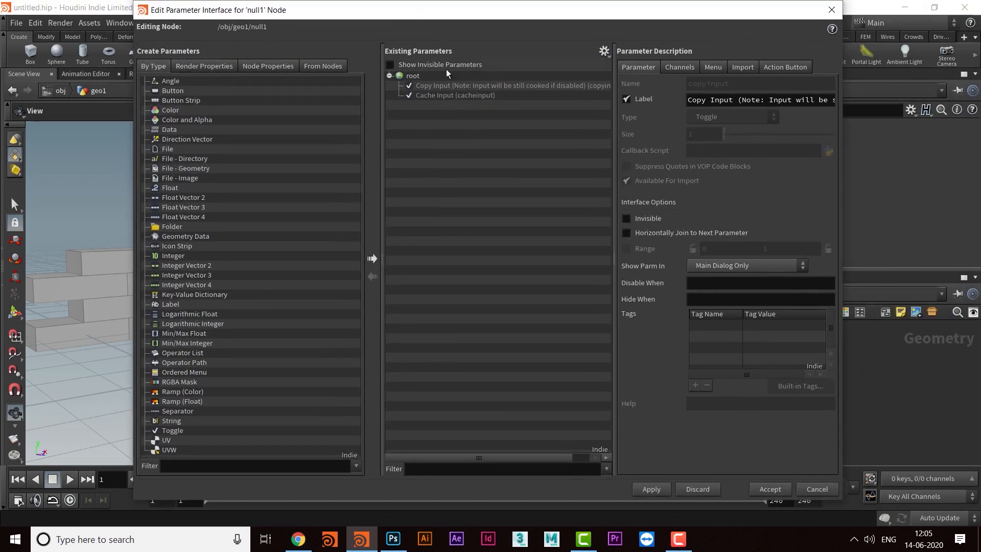
left_click(446, 87)
left_click(445, 99, "shift")
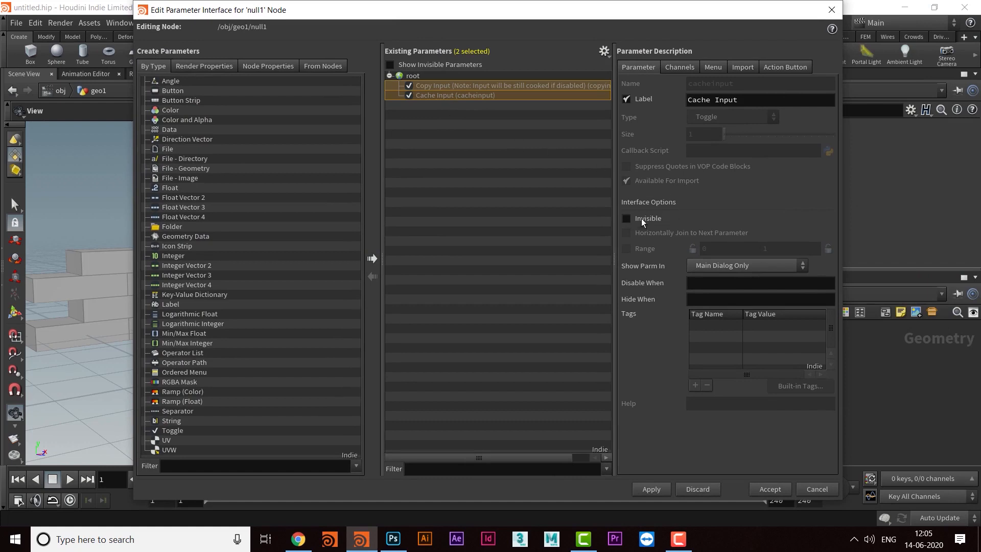
left_click(623, 220)
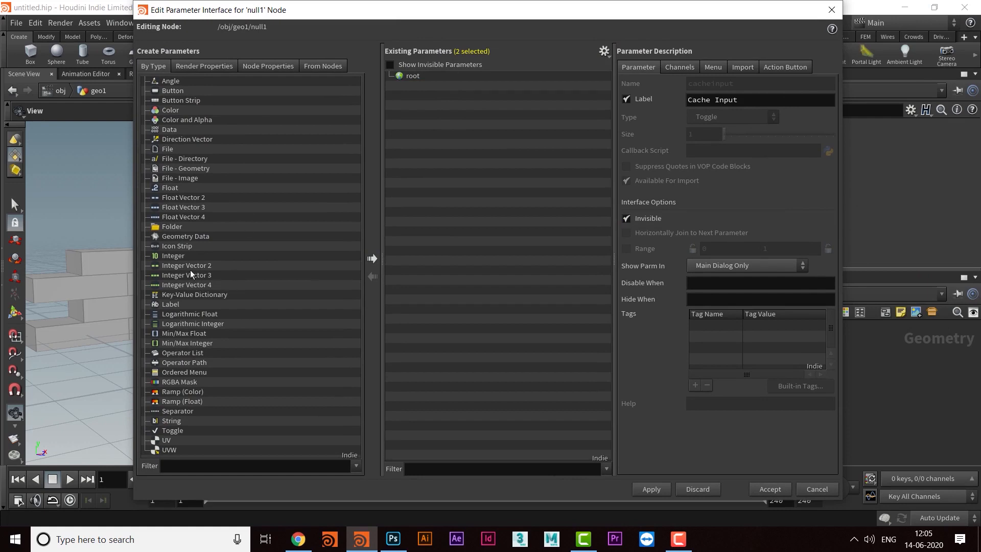
left_click_drag(171, 189, 419, 100)
left_click_drag(170, 189, 436, 108)
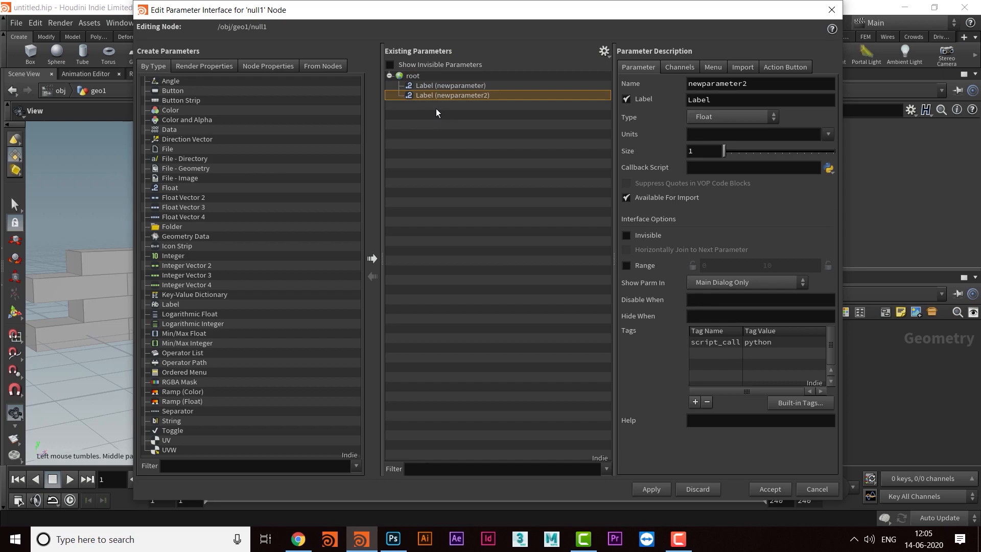
Name the first float parameter ww and label it "Width of the Wall"
left_click(460, 85)
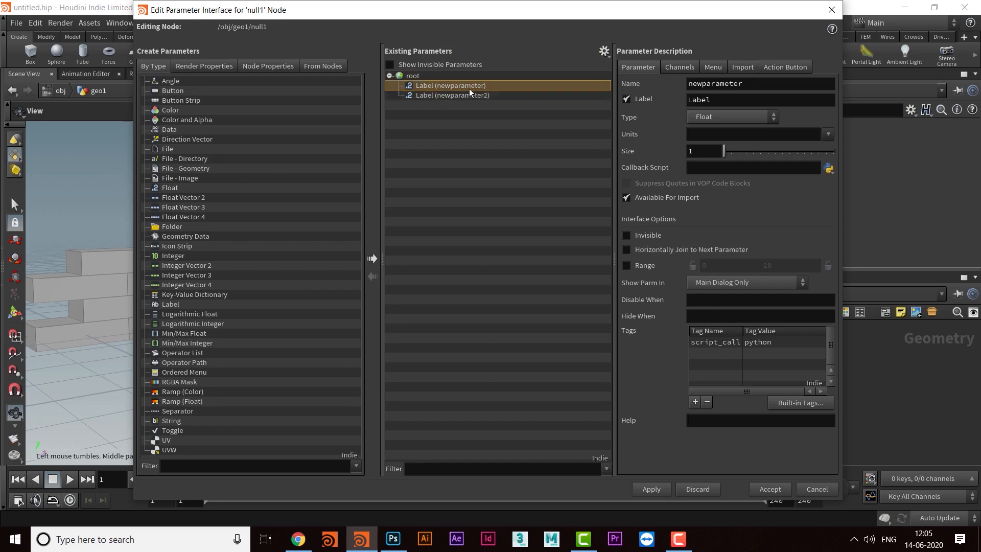
left_click_drag(764, 83, 637, 102)
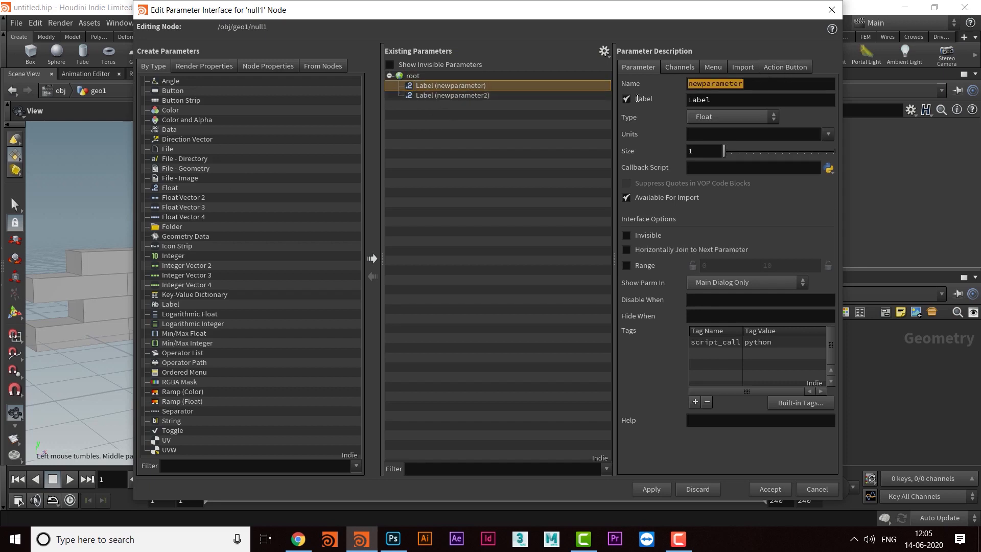
type("WW")
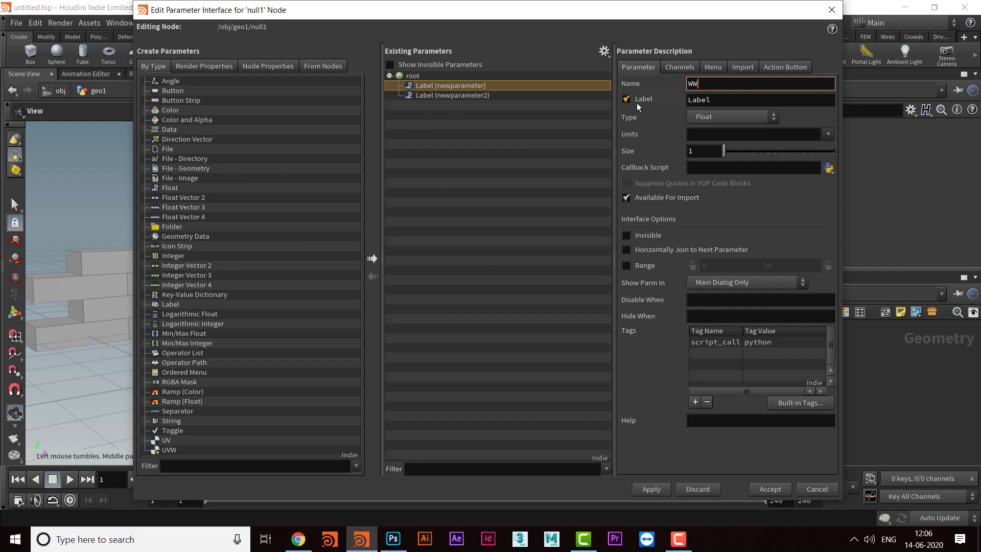
key("Tab")
left_click(710, 88)
type("ww")
key("Tab")
type("W")
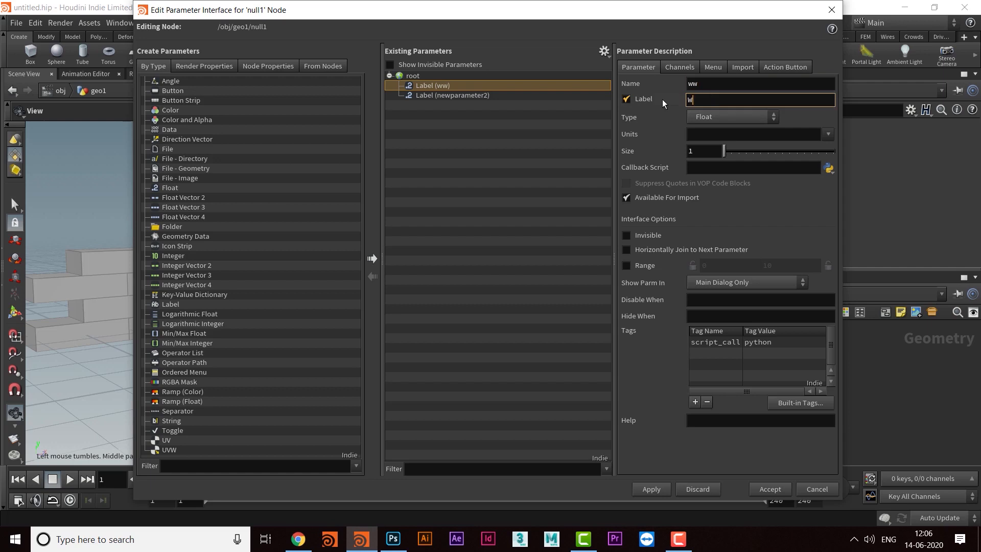
type("idth of the Wall")
left_click_drag(678, 11, 636, 11)
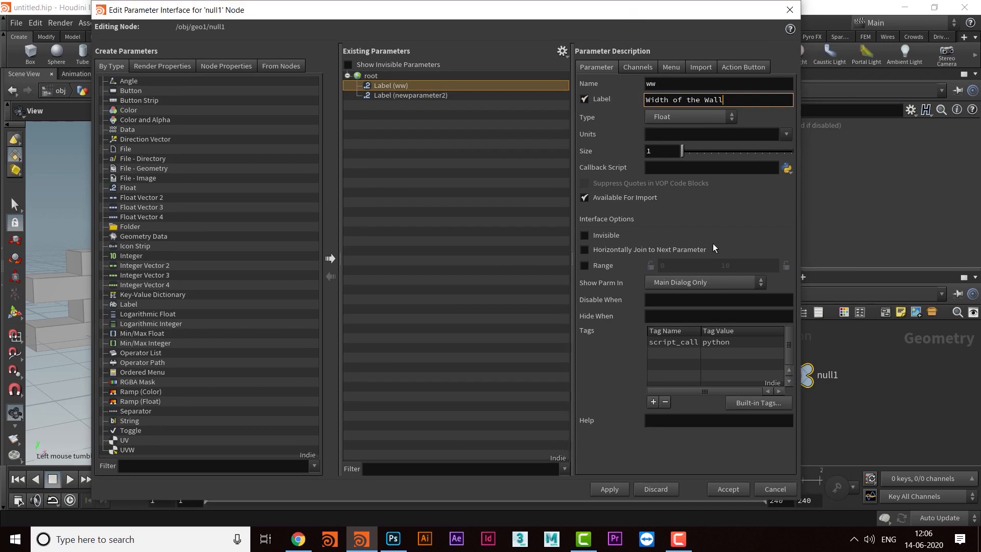
Give the Width of the Wall parameter a range of 1 to 30 with the lower limit locked, and apply it
left_click(584, 266)
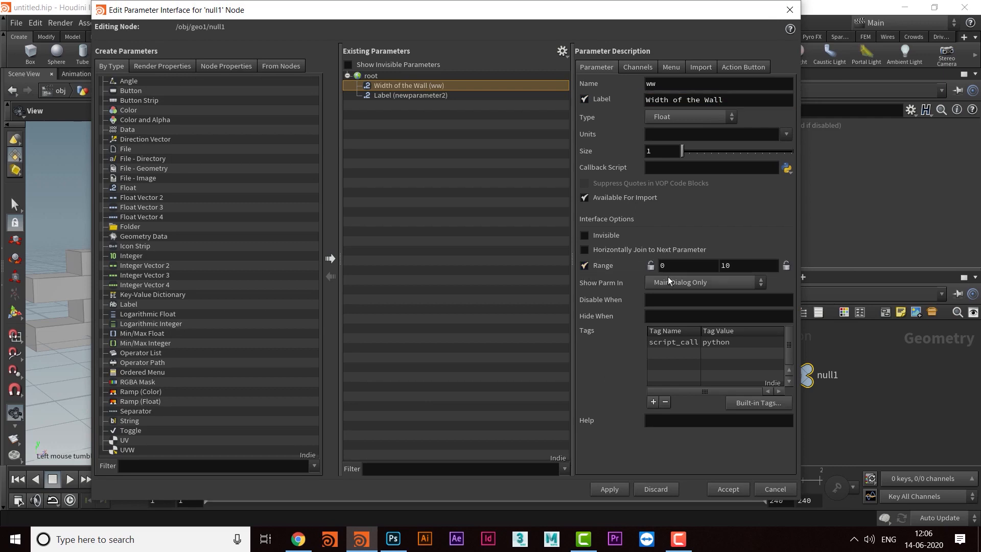
left_click_drag(673, 267, 645, 272)
type("1")
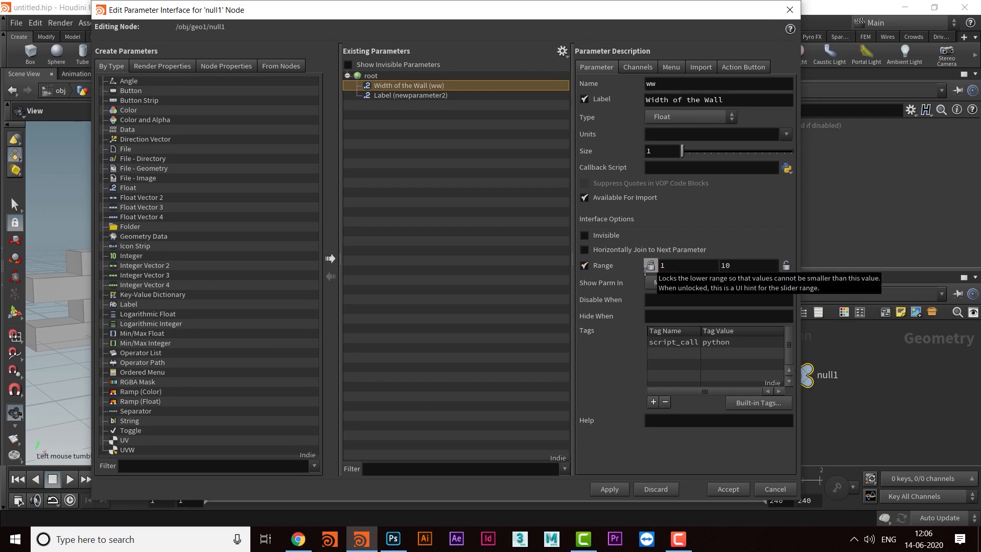
left_click(650, 266)
double_click(739, 267)
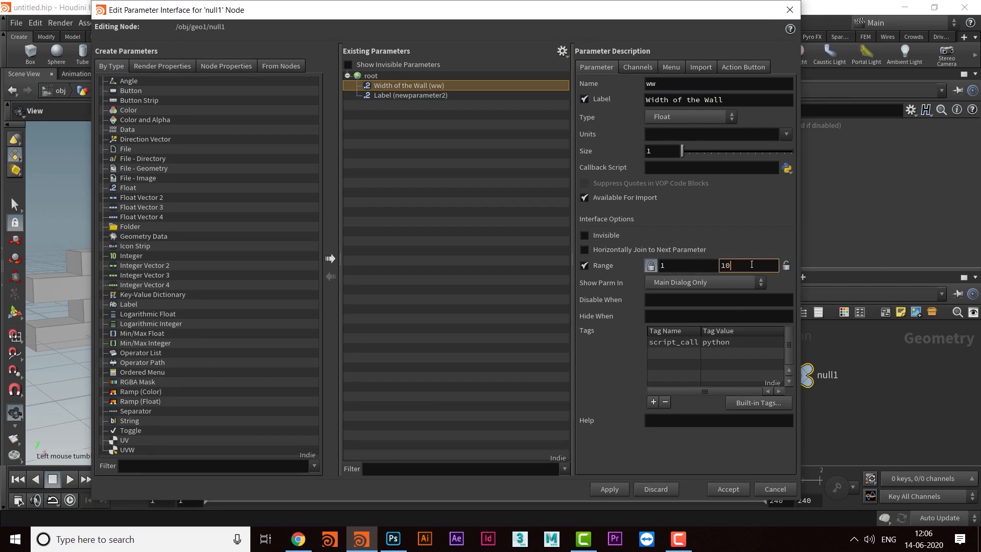
type("30")
key("Return")
left_click(613, 493)
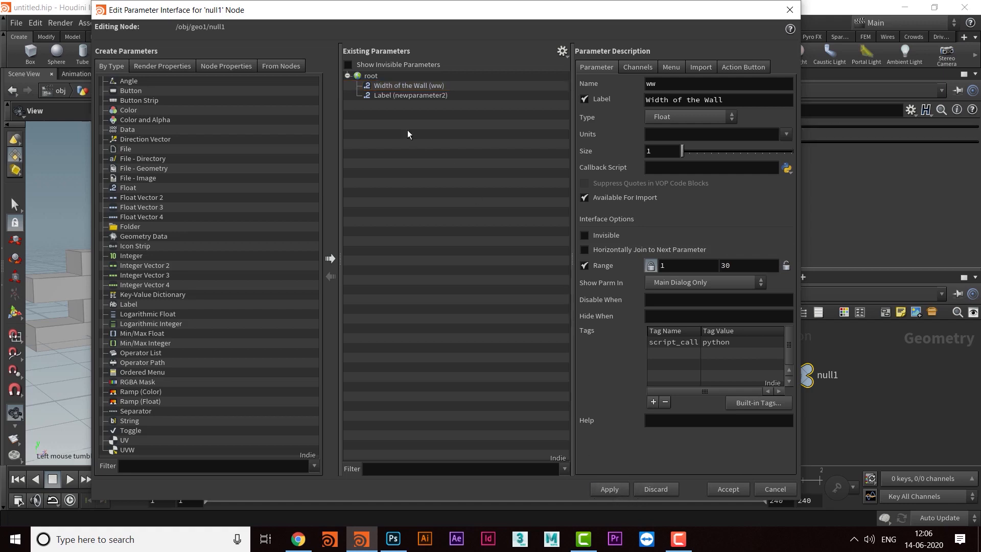
Name the second float parameter hw and label it "Height of the Wall"
left_click(398, 96)
double_click(675, 84)
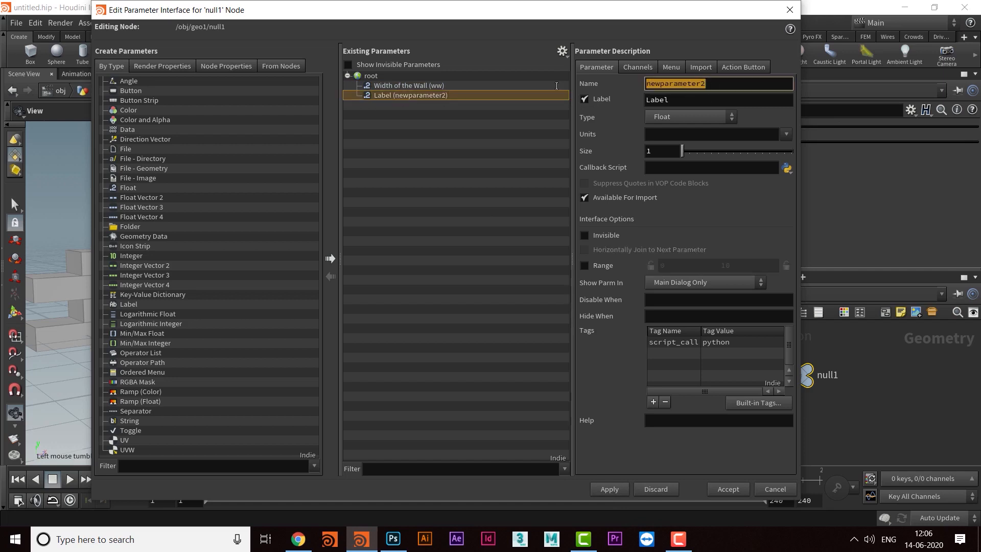
type("hw")
double_click(664, 99)
type("Height ")
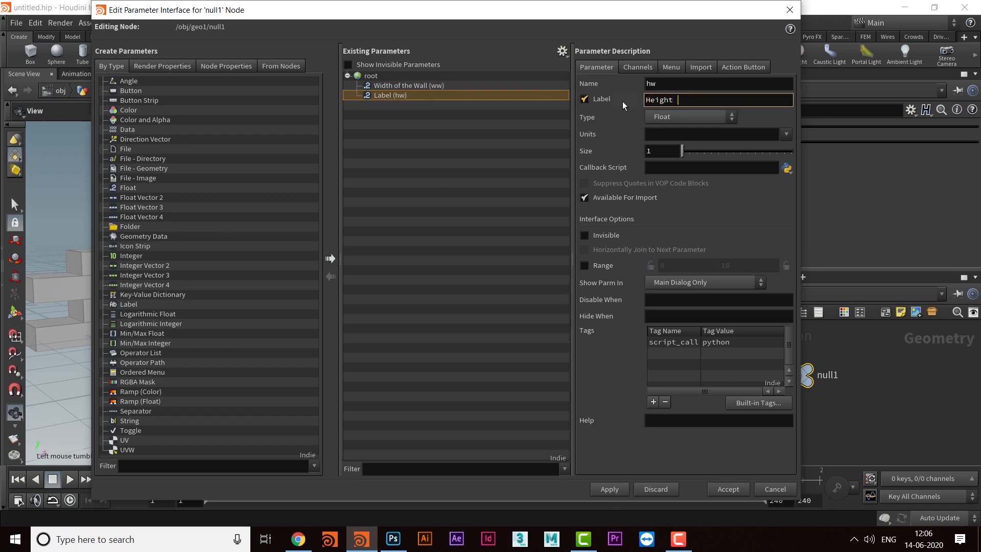
type("of the Wall")
key("Return")
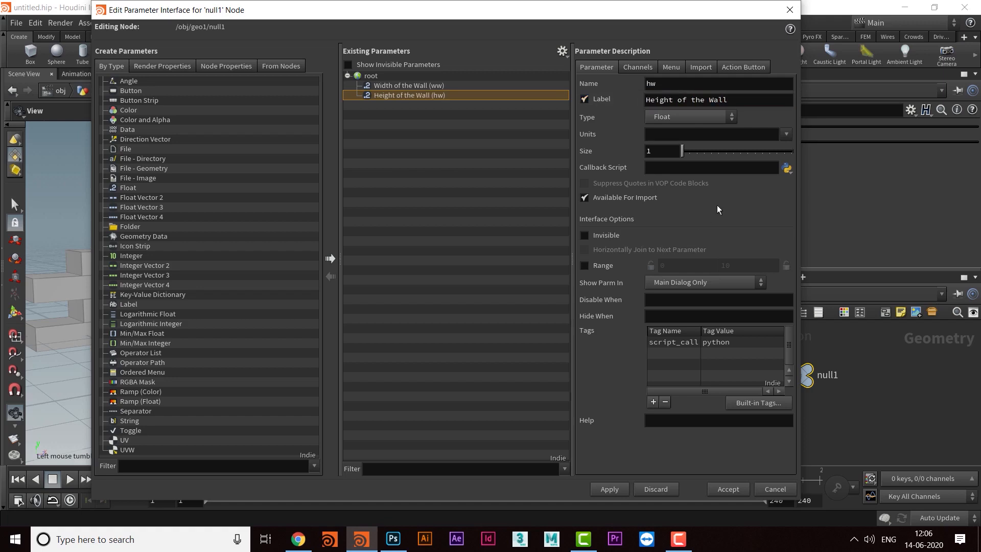
Give the Height of the Wall parameter a range of 1 to 20 and accept the parameter interface changes
left_click(585, 265)
left_click(676, 266)
type("1")
key("Return")
left_click(747, 268)
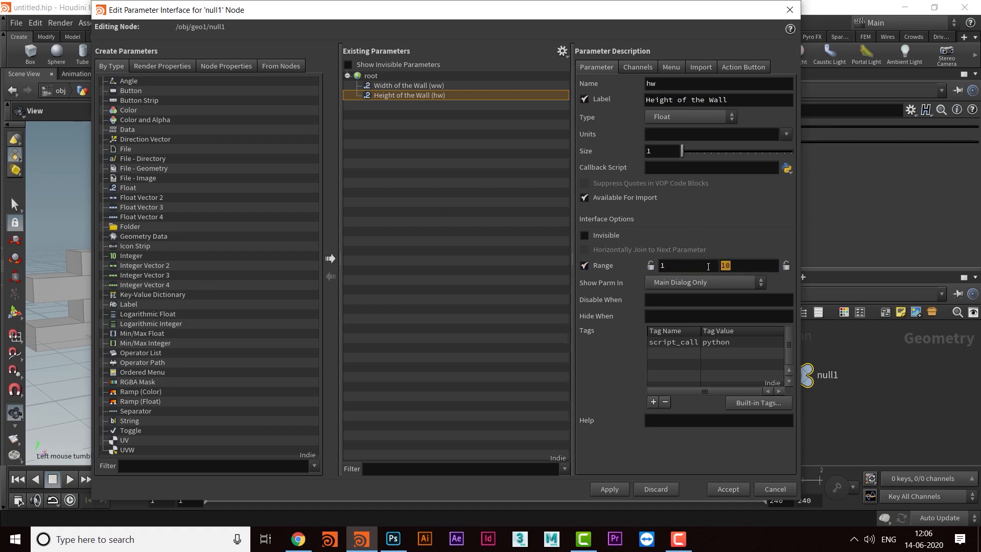
type("20")
key("Return")
left_click(621, 492)
left_click(714, 489)
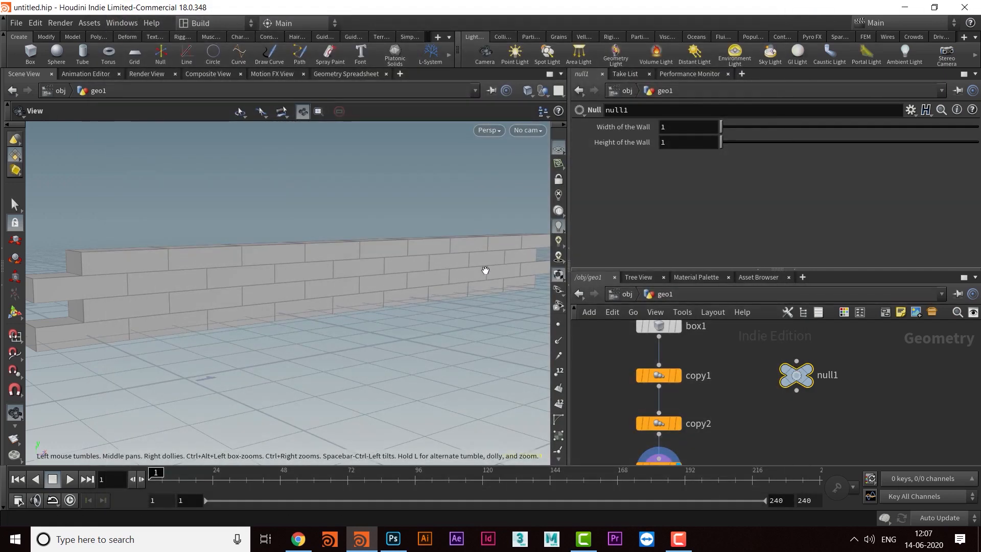
Move null1 farther from the copy chain and display its result in the viewport
left_click_drag(803, 377, 839, 360)
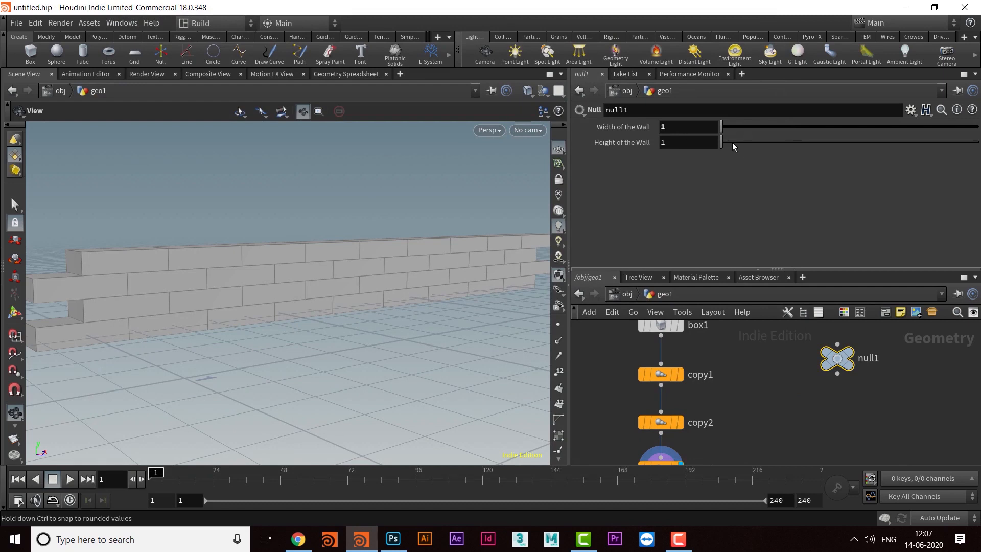
mouse_move(850, 369)
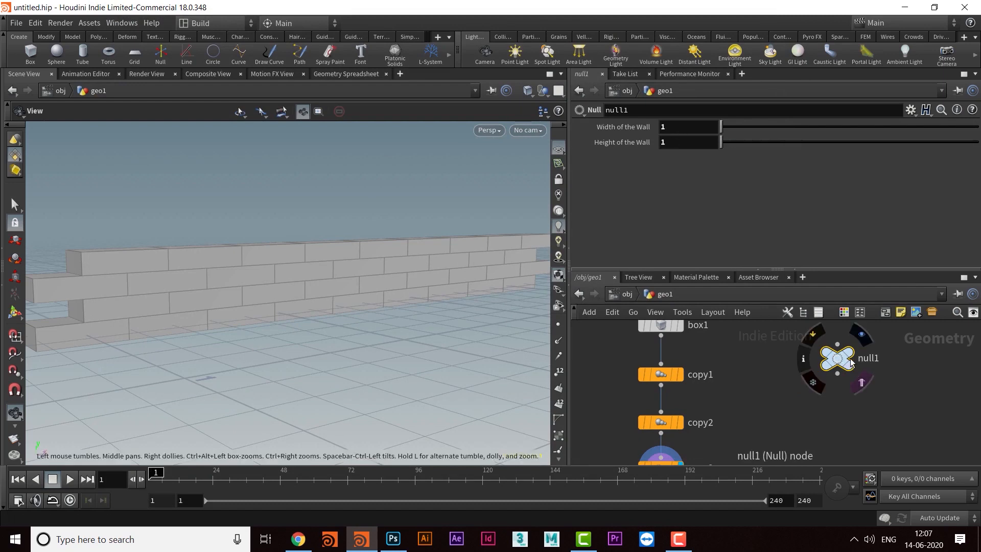
left_click(861, 334)
left_click_drag(840, 361, 820, 365)
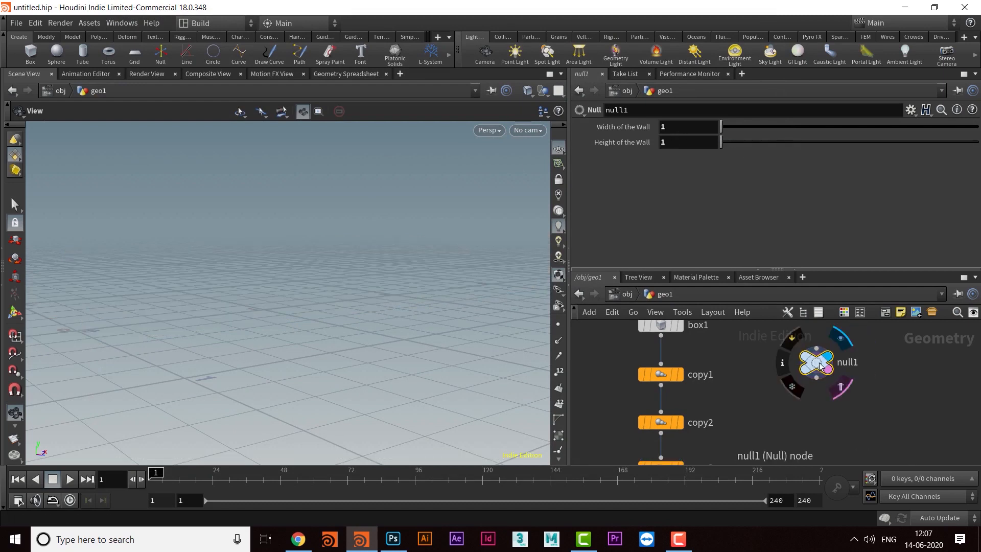
middle_click_drag(781, 406, 786, 399)
left_click_drag(720, 127, 663, 124)
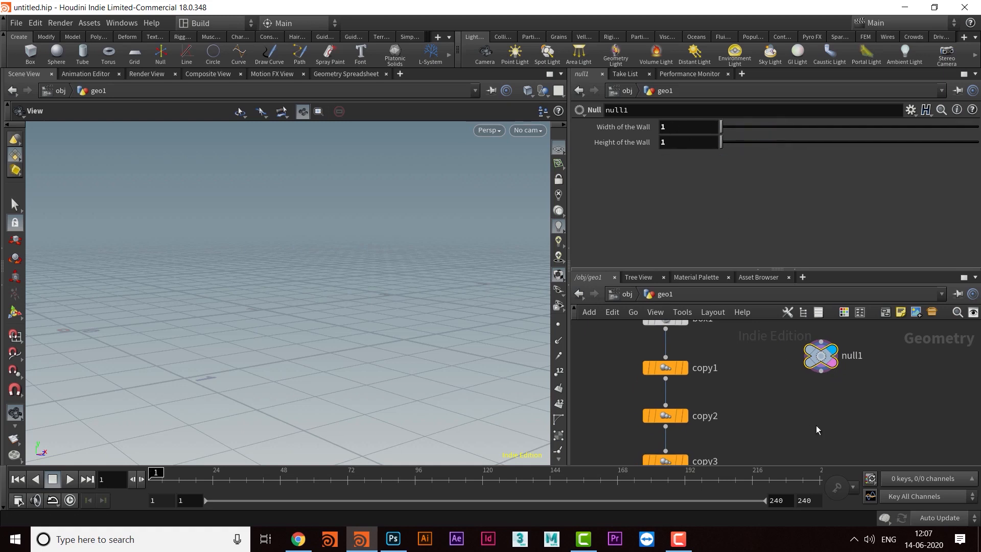
Display the brick wall's result again instead of null1's
scroll(812, 418, "down", 3)
middle_click_drag(800, 404, 801, 369)
middle_click_drag(750, 407, 725, 434)
mouse_move(687, 375)
left_click(705, 355)
middle_click_drag(763, 361, 762, 421)
mouse_move(783, 394)
scroll(759, 413, "up", 1)
middle_click_drag(719, 394, 736, 389)
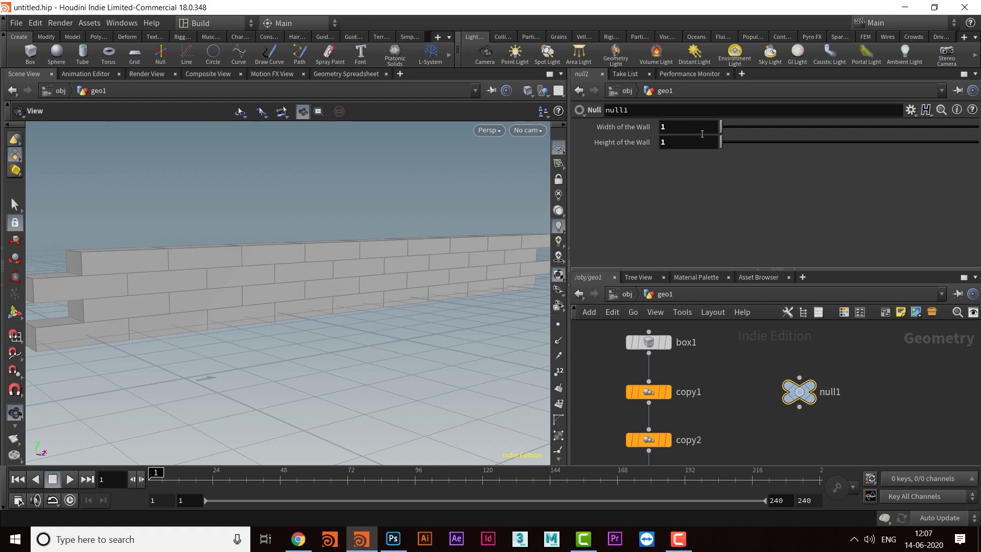
Copy null1's Width of the Wall parameter for referencing from another node
left_click(667, 128)
right_click(669, 128)
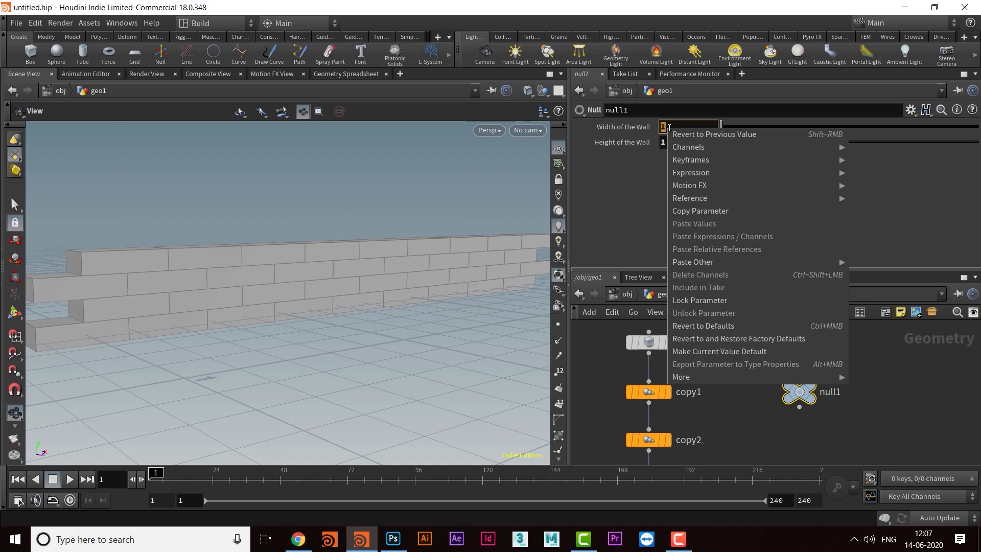
left_click(702, 211)
middle_click_drag(724, 393, 756, 393)
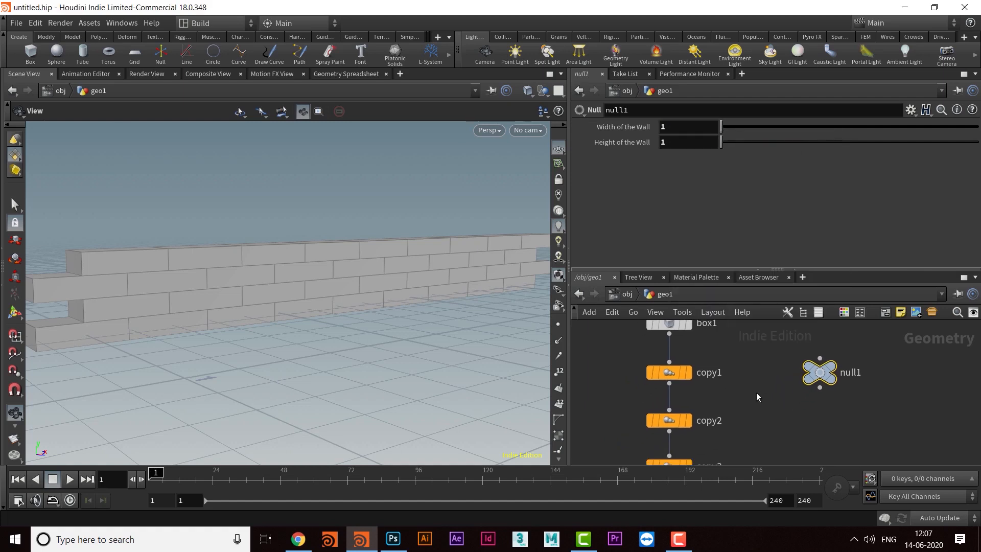
Display copy1 and link its Total Number to null1's width parameter with a pasted relative reference
left_click(694, 372)
left_click(695, 376)
left_click_drag(302, 267, 388, 292)
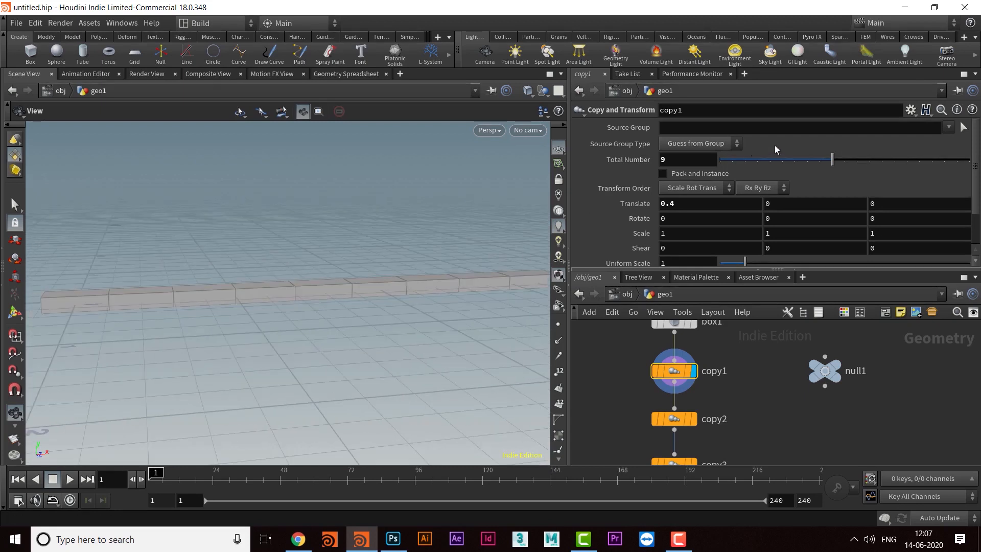
left_click_drag(830, 159, 896, 158)
right_click(691, 160)
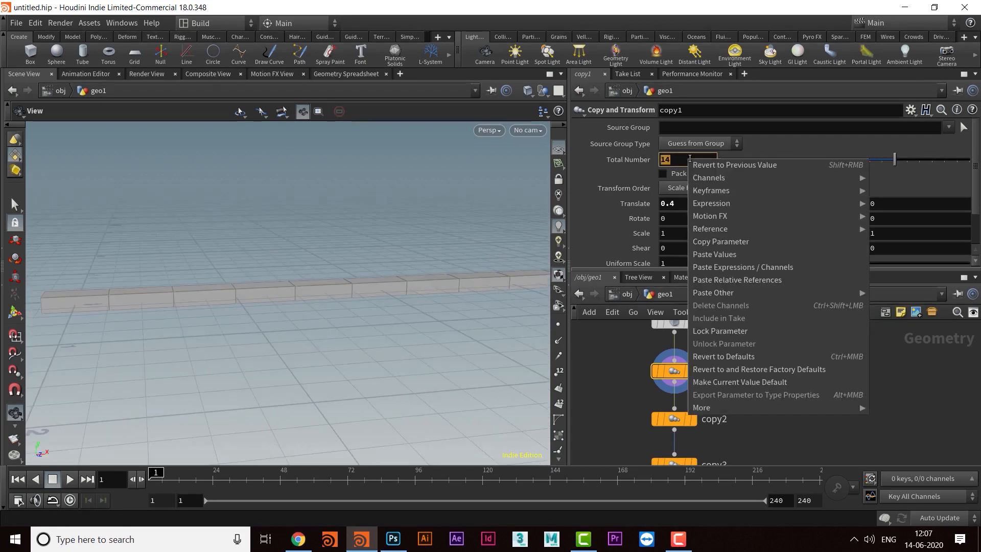
left_click(737, 283)
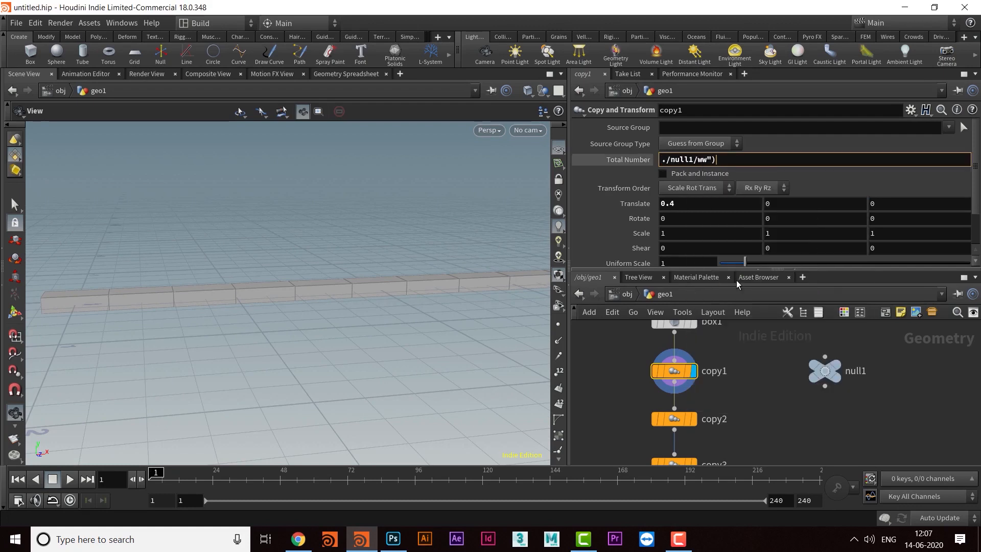
key("Return")
left_click_drag(225, 354, 357, 319)
Set the lower range limit of null1's Width of the Wall parameter to 2 and accept the interface changes
middle_click_drag(857, 432, 803, 427)
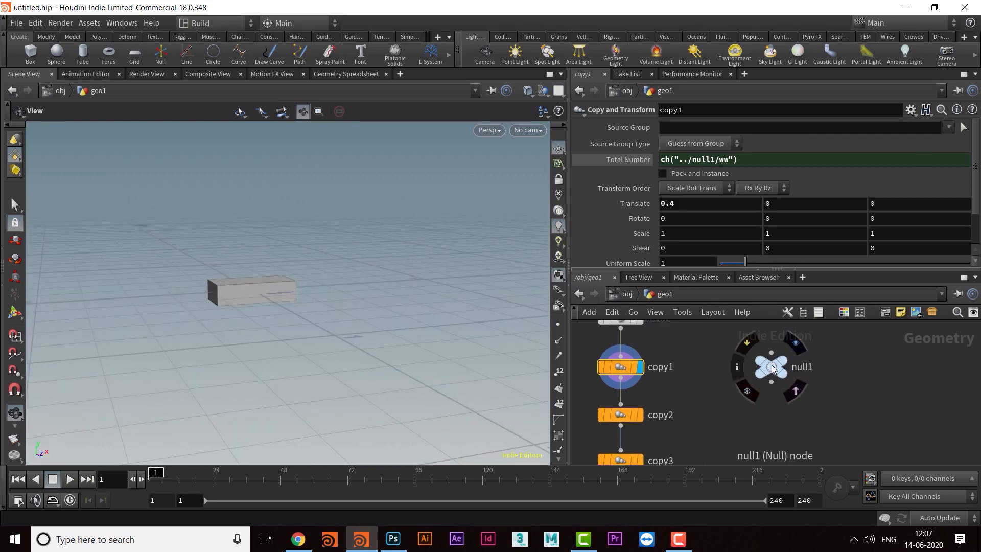
left_click(771, 366)
left_click_drag(337, 296, 313, 318)
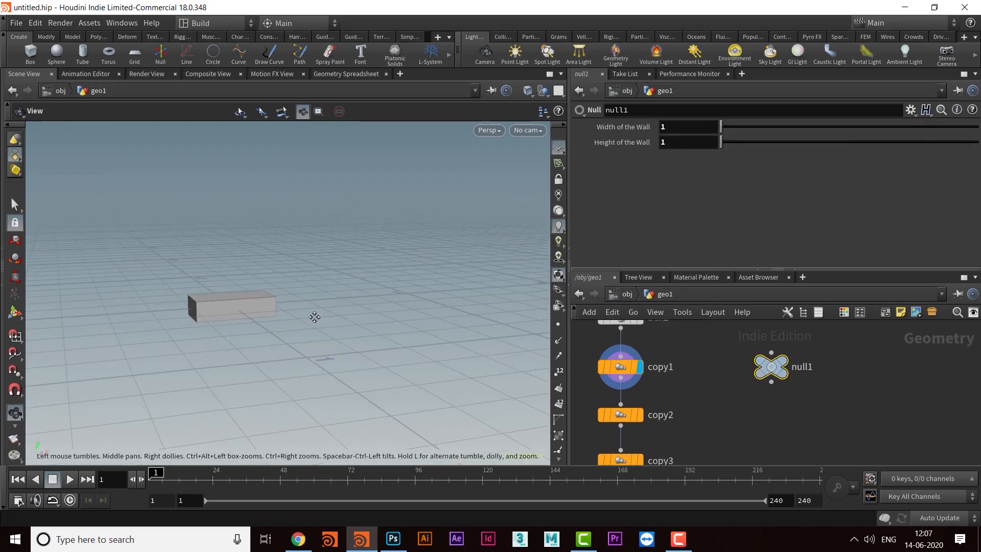
left_click(911, 110)
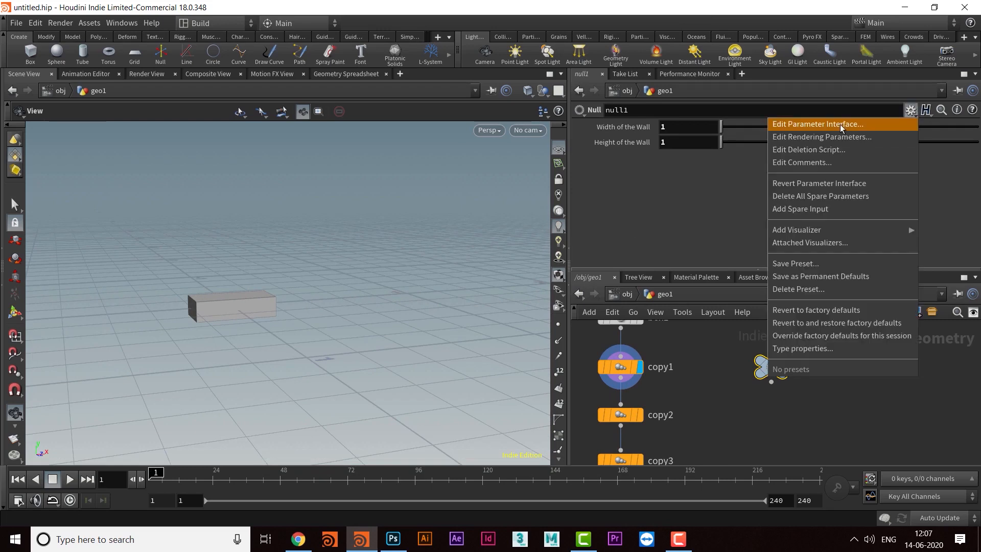
left_click(823, 124)
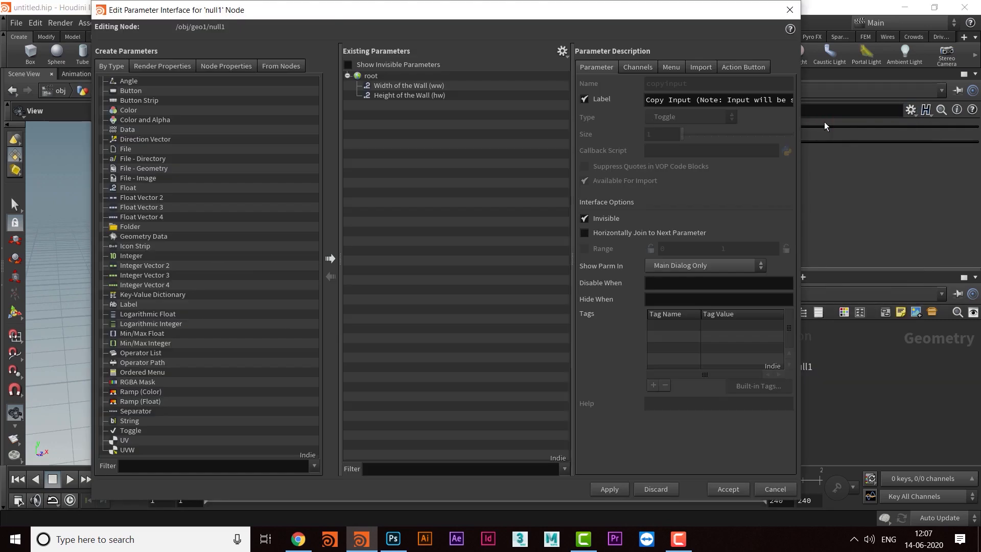
left_click(397, 86)
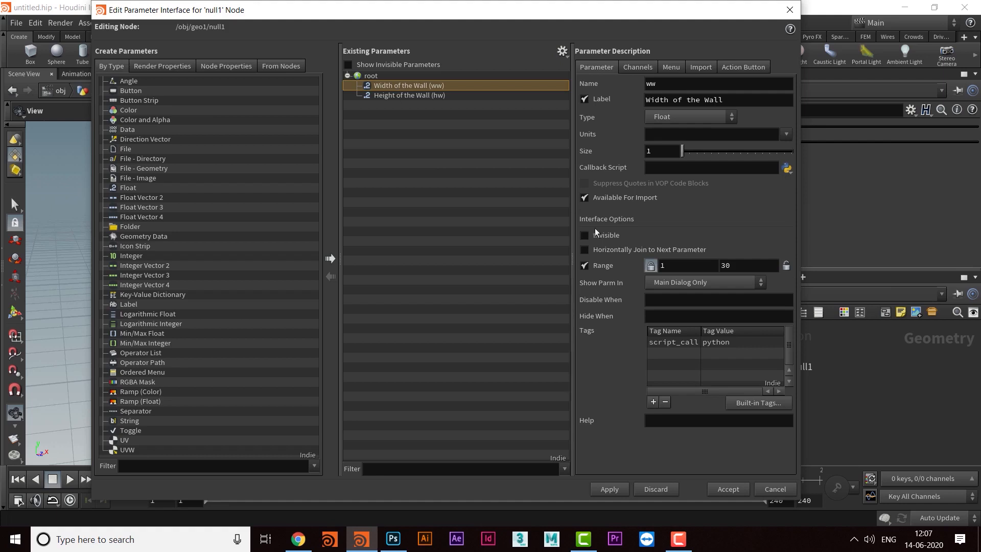
left_click_drag(674, 269, 646, 269)
type("2")
key("Return")
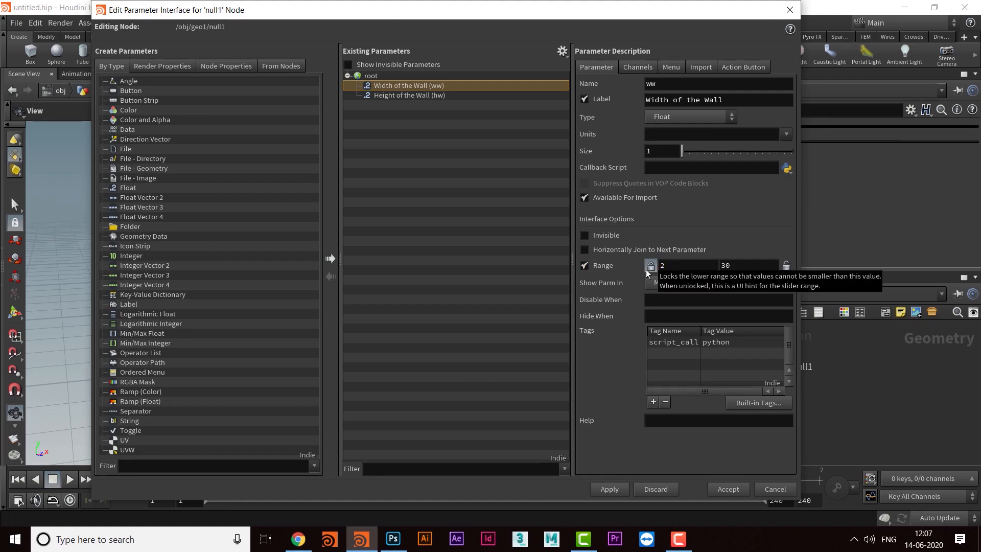
left_click(610, 488)
left_click(728, 489)
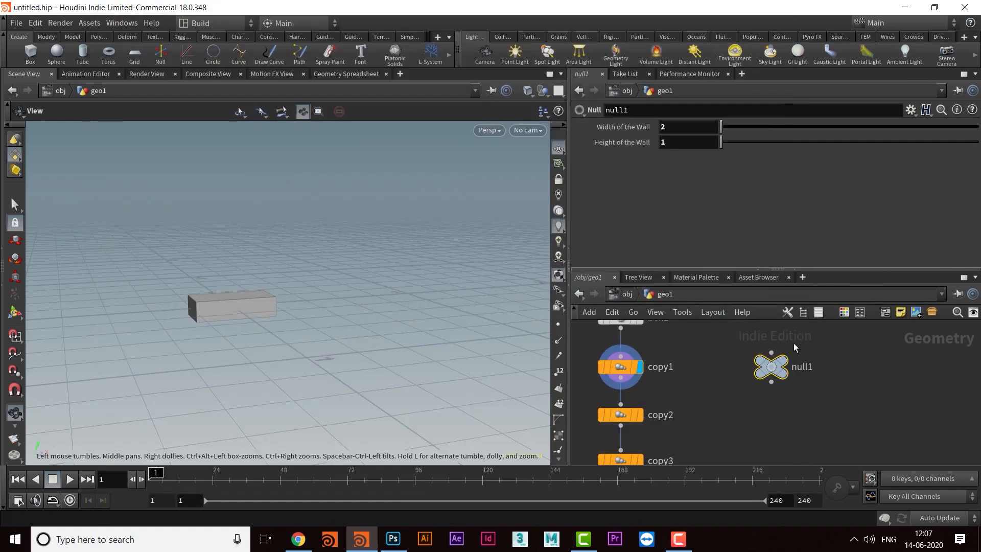
Test the Width of the Wall slider at its minimum value of 2 and check the brick row
left_click_drag(721, 126, 578, 153)
left_click_drag(286, 307, 317, 350)
middle_click_drag(783, 419, 781, 401)
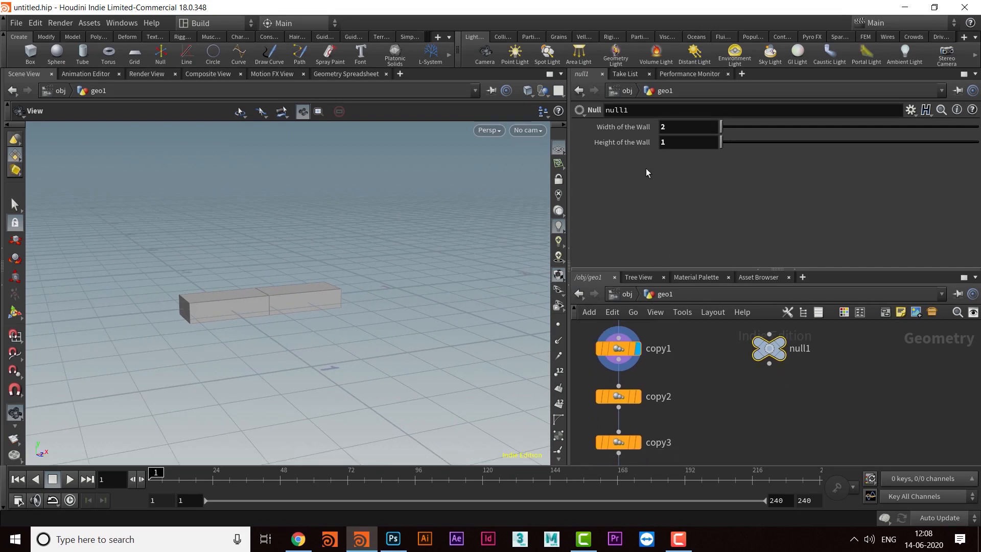
Copy null1's Height of the Wall parameter for referencing from another node
right_click(664, 143)
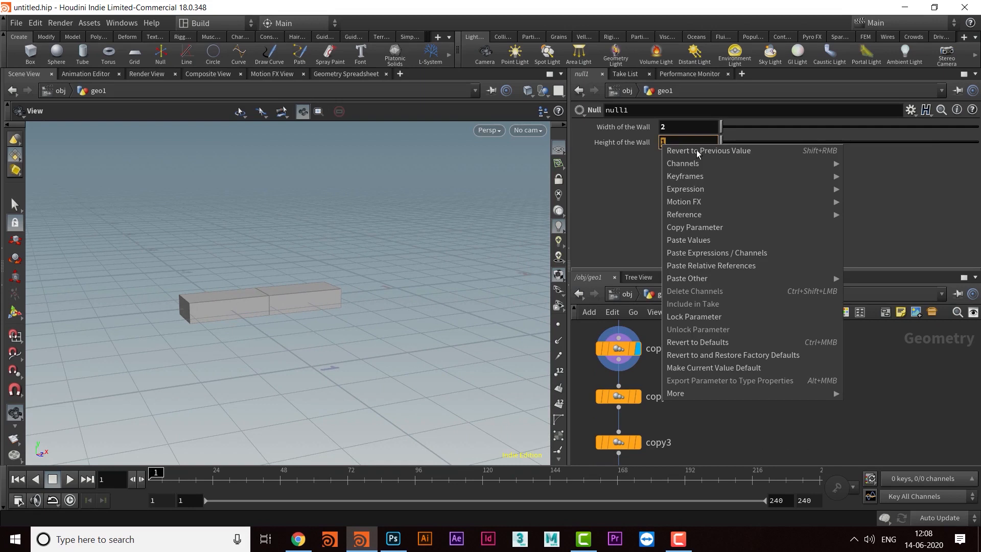
left_click(704, 229)
middle_click_drag(774, 422, 840, 352)
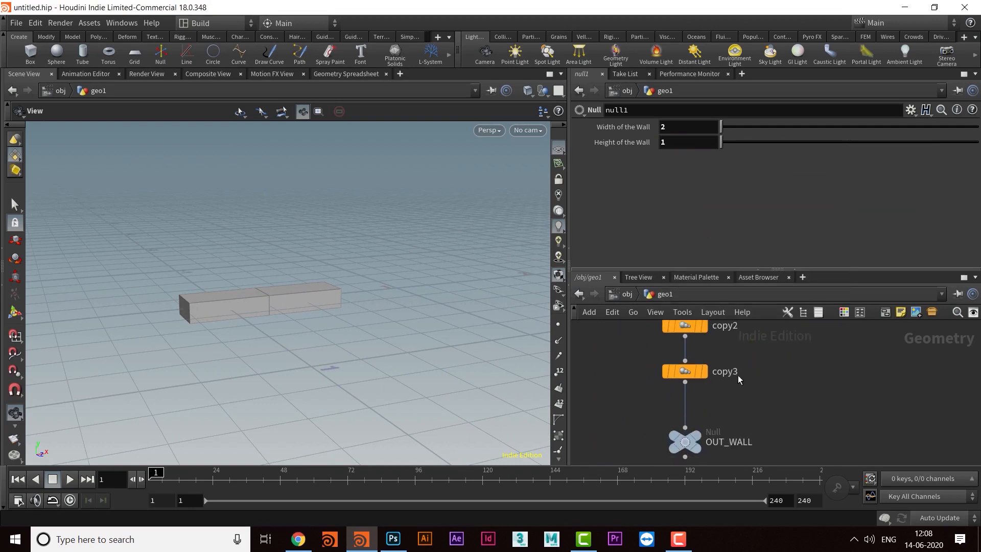
Display OUT_WALL and link copy3's Total Number to null1's height parameter with a pasted relative reference
left_click(692, 375)
left_click_drag(745, 168, 802, 162)
middle_click_drag(715, 460, 706, 412)
left_click(678, 379)
left_click_drag(795, 161, 640, 164)
right_click(701, 162)
left_click(683, 160)
right_click(678, 160)
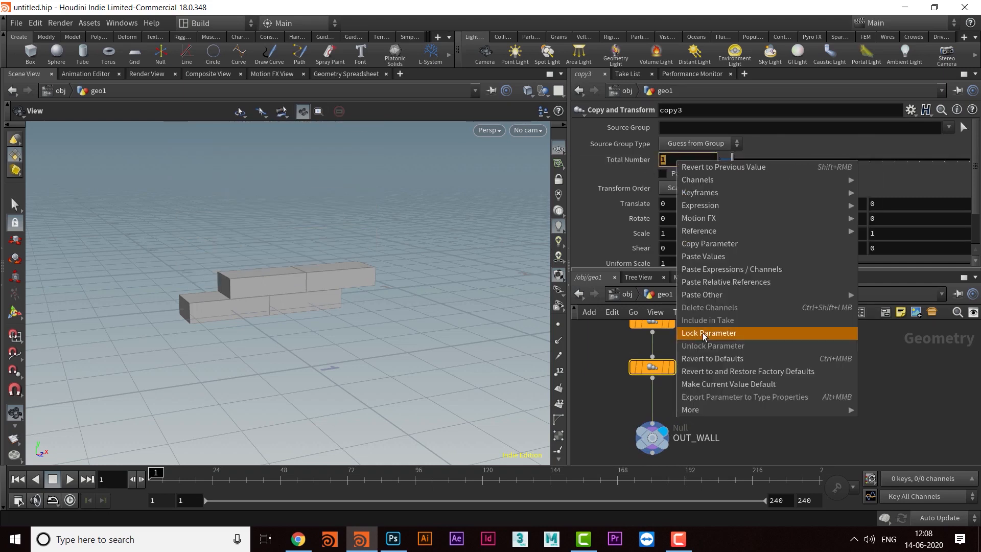
left_click(746, 286)
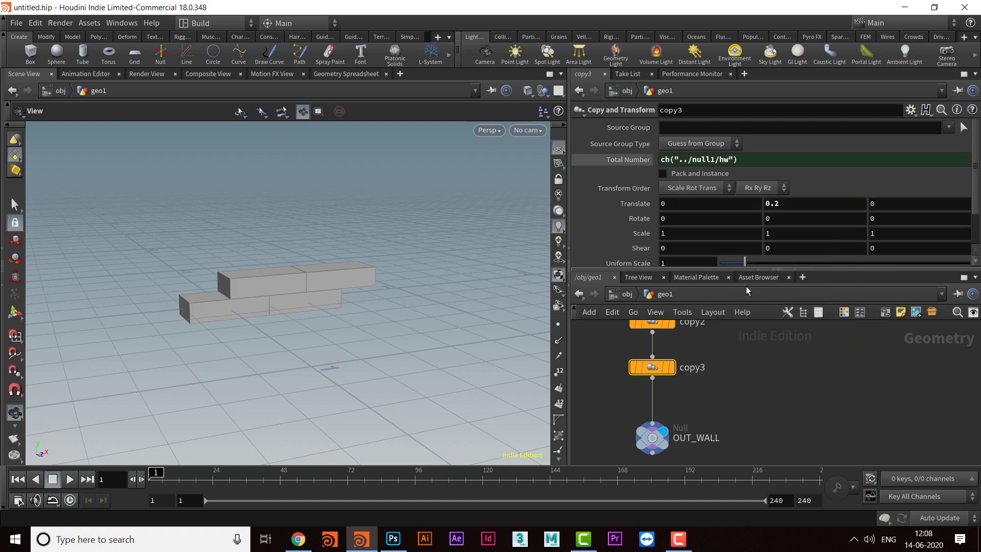
Raise null1's Height of the Wall to about 6.67
middle_click_drag(768, 391, 701, 442)
left_click_drag(700, 378, 702, 387)
left_click(702, 391)
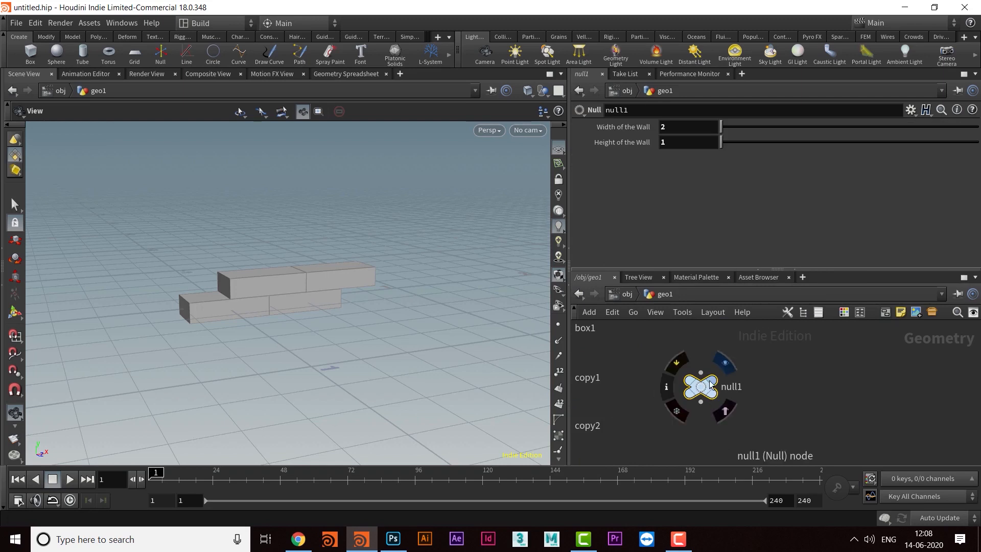
left_click_drag(724, 141, 800, 159)
scroll(331, 265, "down", 5)
left_click_drag(331, 266, 318, 284)
left_click_drag(317, 208, 338, 261)
Raise null1's Width of the Wall to about 7.29
left_click_drag(720, 126, 764, 127)
left_click_drag(312, 292, 330, 307)
left_click_drag(764, 126, 769, 129)
left_click_drag(340, 251, 308, 244)
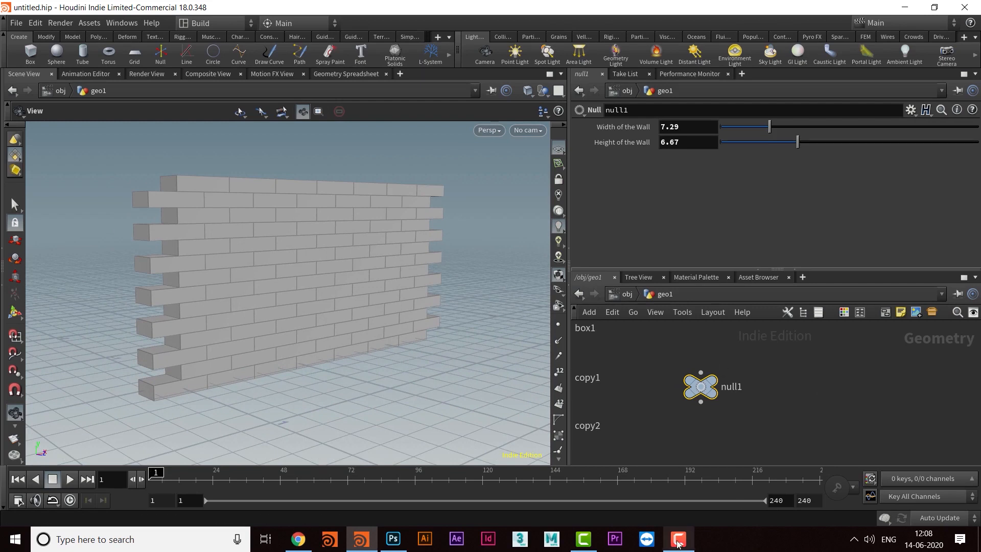
Enlarge the network editor in the empty scene by shrinking the parameter area above it
left_click_drag(293, 276, 334, 323)
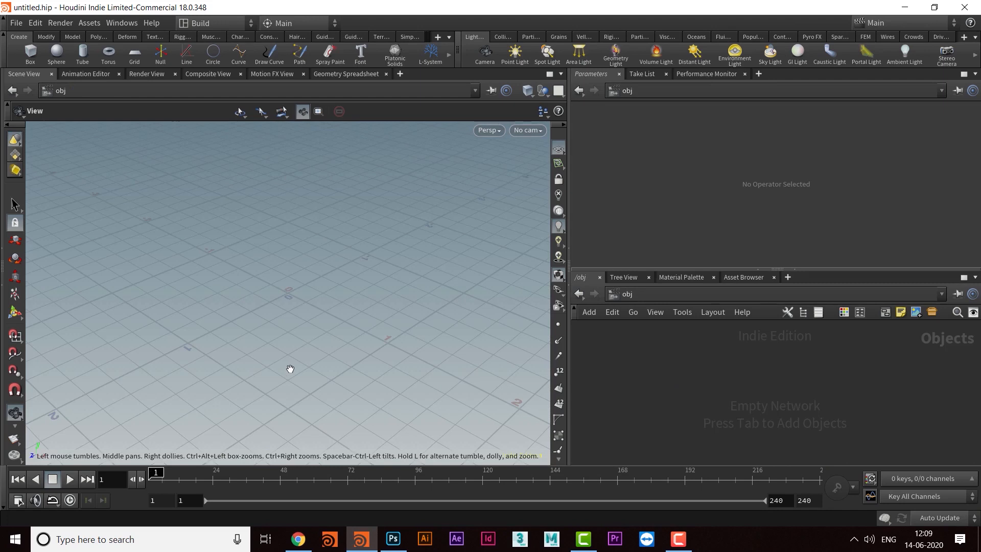
mouse_move(313, 329)
left_mouse_down()
mouse_move(312, 345)
mouse_move(339, 328)
mouse_move(324, 333)
mouse_move(333, 342)
mouse_move(309, 324)
mouse_move(317, 328)
left_mouse_up()
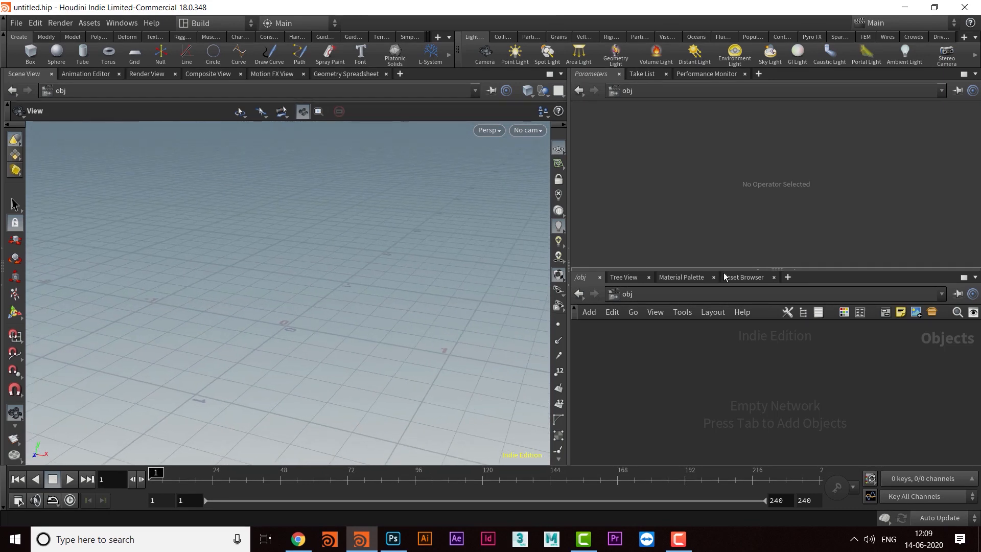
left_click_drag(722, 270, 722, 226)
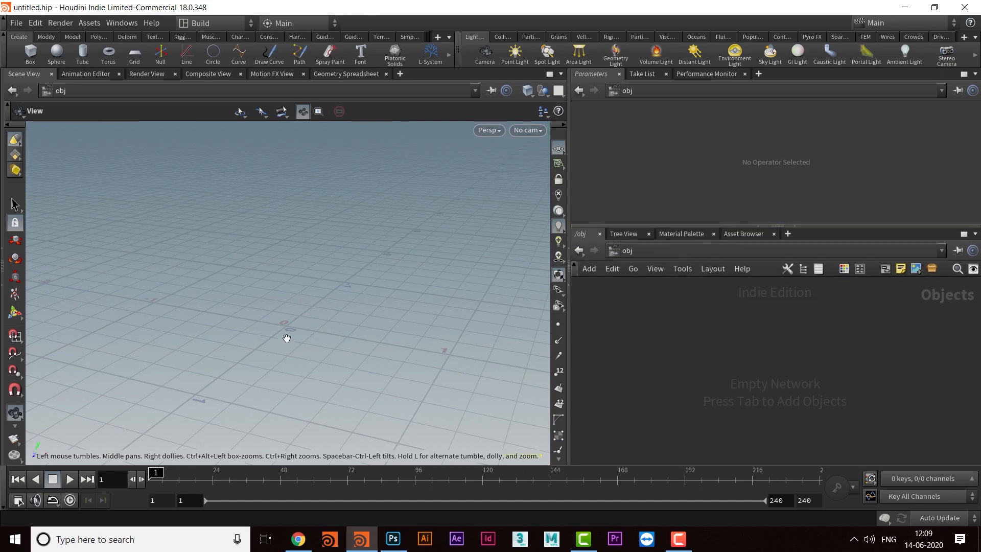
left_click_drag(286, 339, 300, 330)
left_click_drag(717, 225, 718, 200)
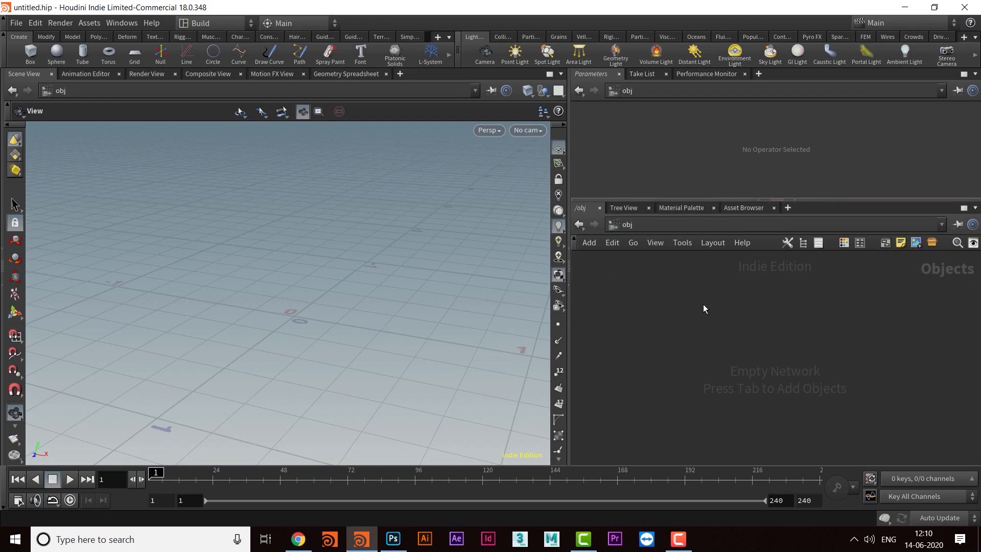
Add a Geometry object to the empty object network and frame it in the network view
key("Tab")
type("b")
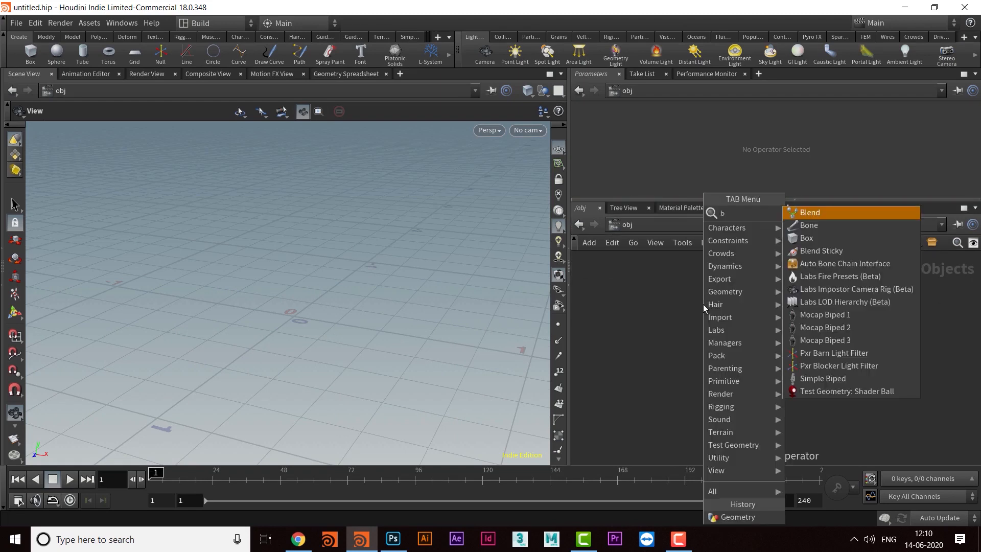
key("BackSpace")
type("g")
key("Return")
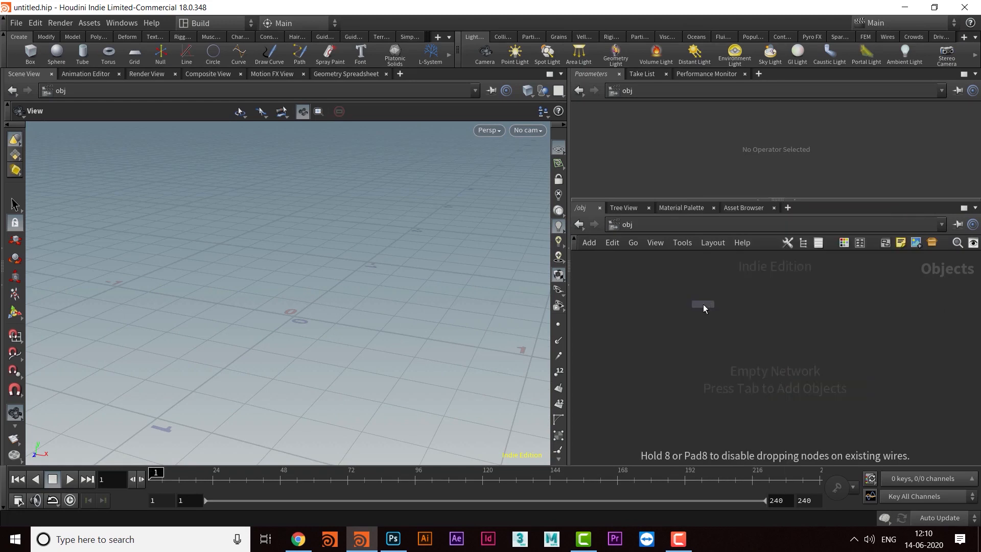
left_click(703, 304)
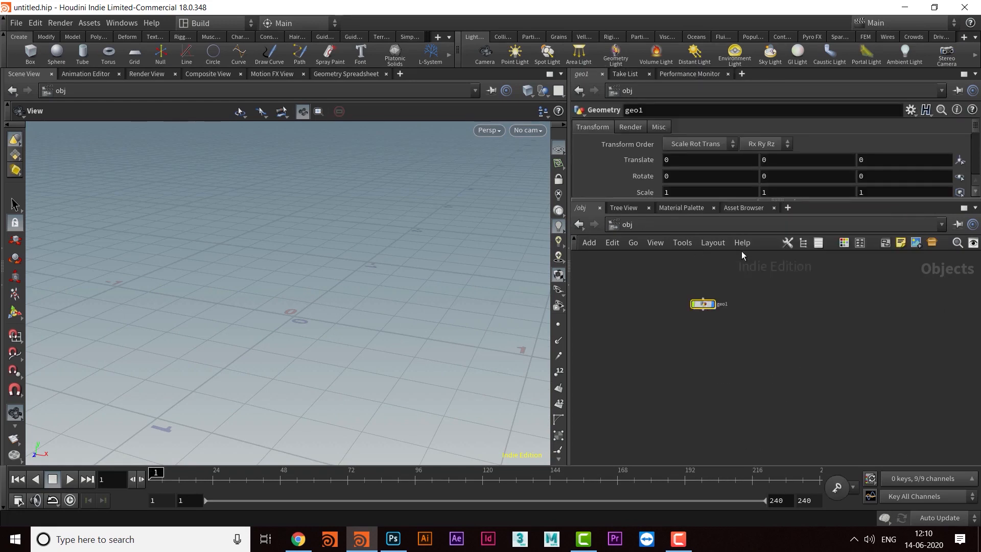
key("space+g")
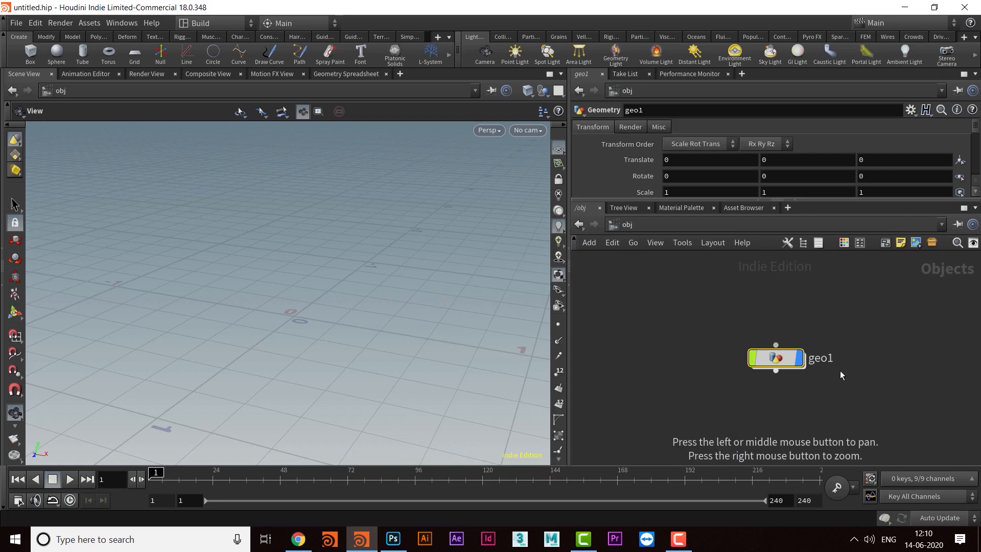
Rename the geo1 object as stairs
middle_click_drag(840, 370, 756, 369)
left_click(742, 360)
double_click(746, 359)
type("s")
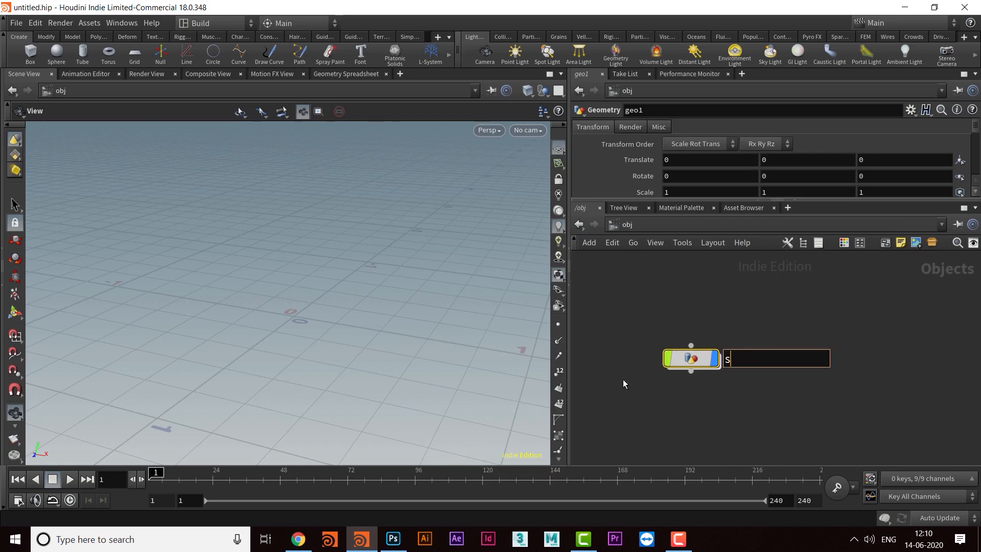
type("tairs")
key("Return")
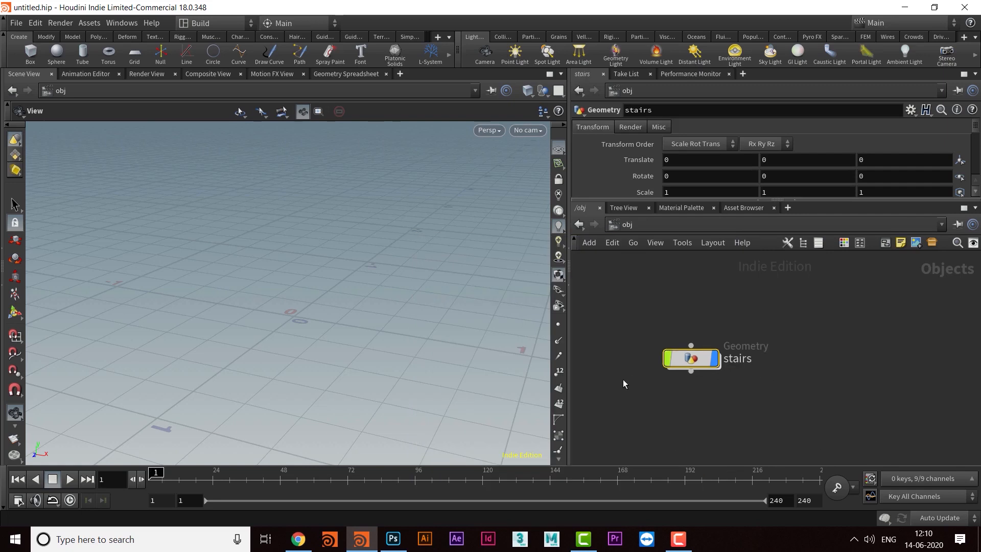
Enter the stairs object's network and add a Box node
left_click(690, 345)
double_click(689, 355)
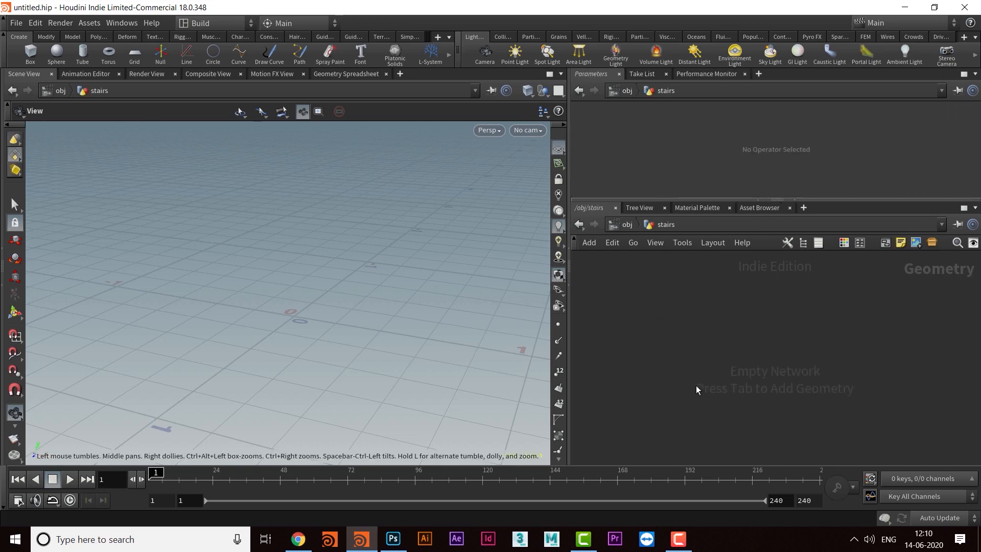
key("Tab")
type("box")
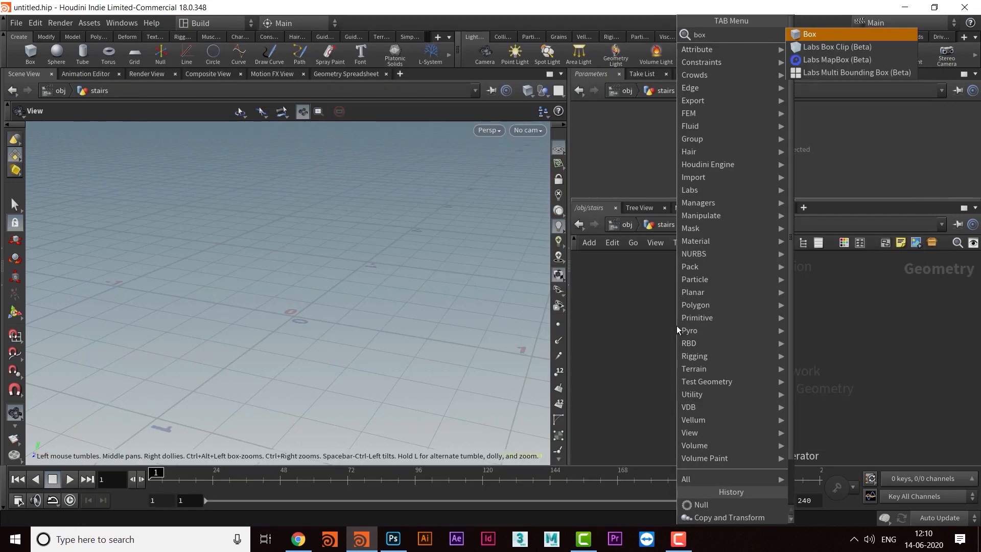
key("Return")
left_click(677, 326)
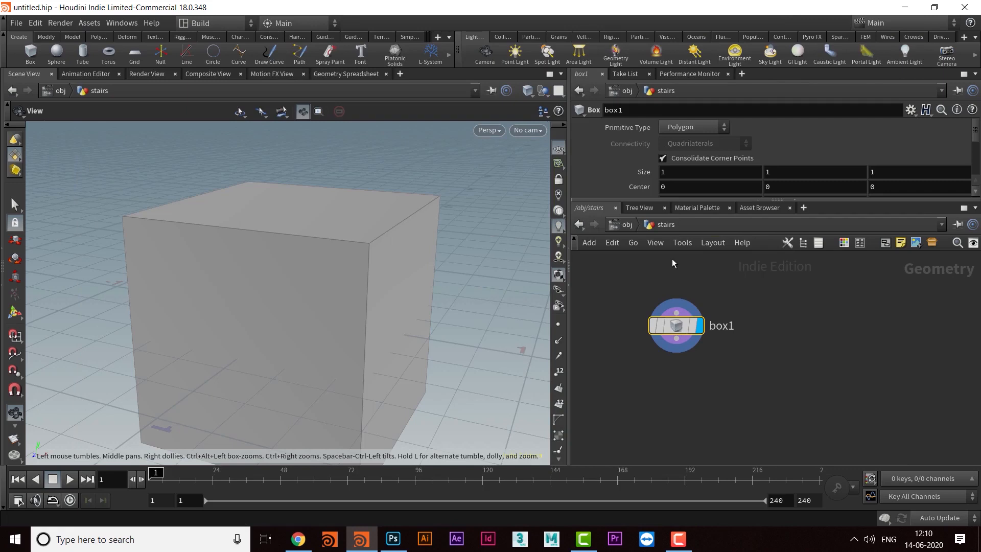
Reposition the box node in the network and enlarge the parameter area to show more of its settings
left_click_drag(678, 332, 742, 330)
left_click_drag(762, 202, 761, 250)
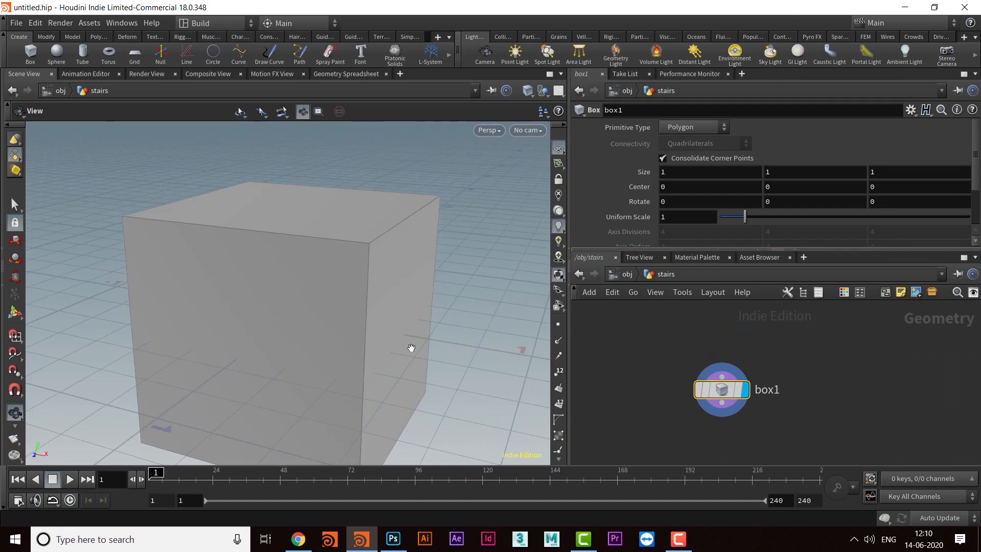
left_click_drag(354, 291, 359, 328)
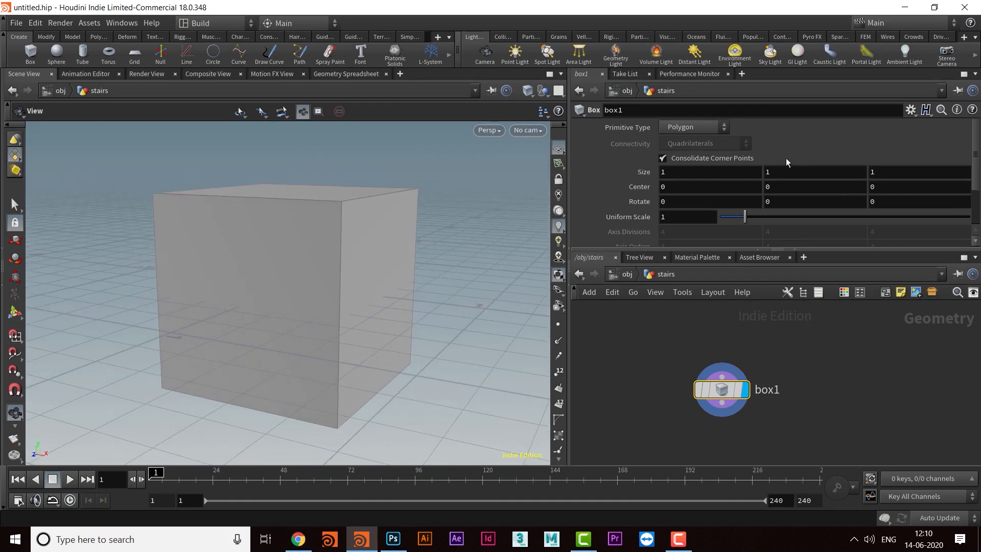
Drive the box's Y center from its Y size with the expression ch("sizey")/2 so it rests on the ground
left_click(788, 174)
right_click(788, 170)
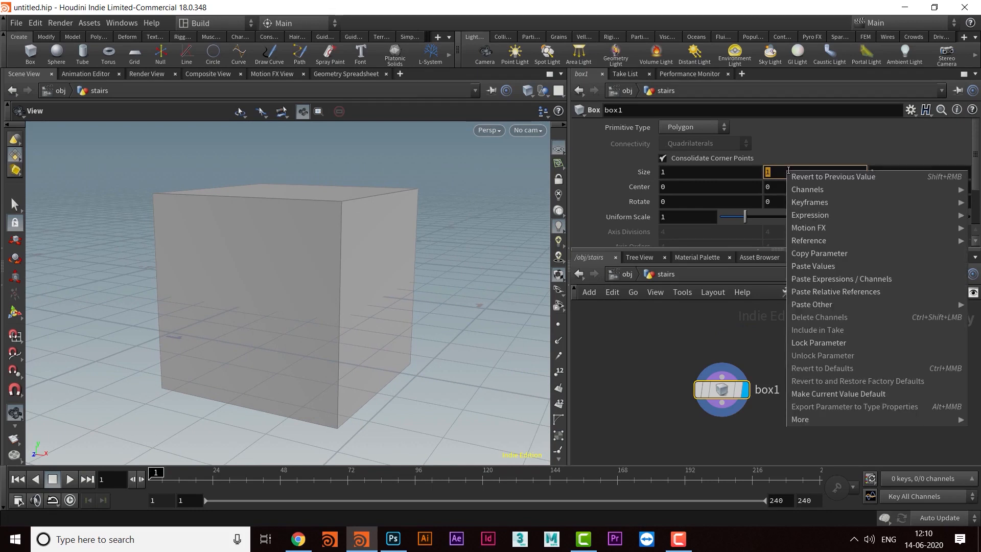
left_click(814, 252)
left_click(788, 188)
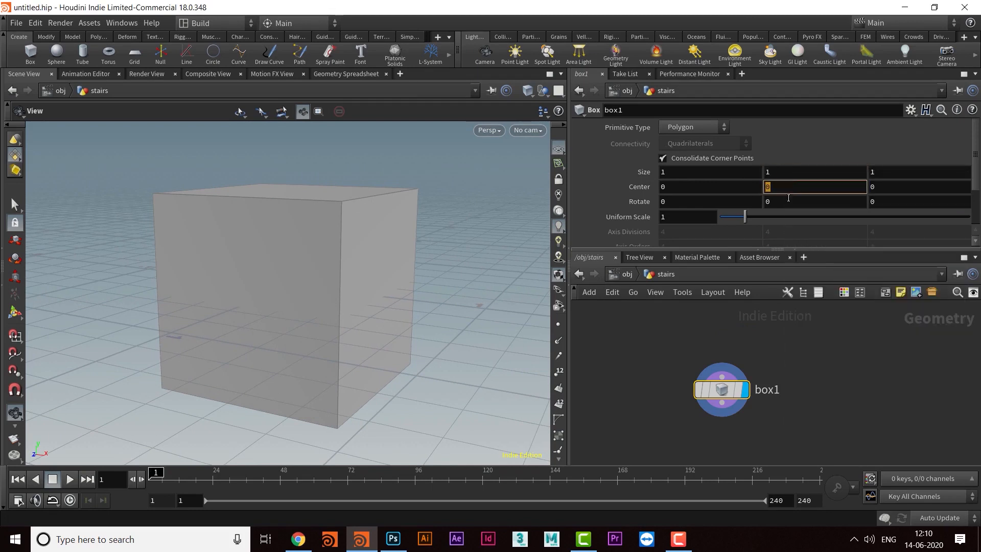
right_click(788, 187)
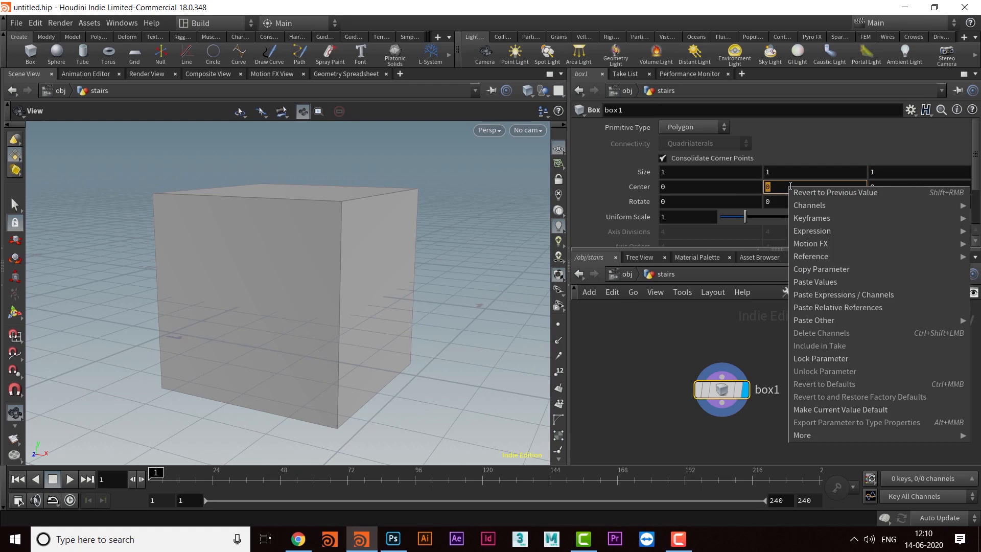
left_click(832, 308)
left_click(827, 188)
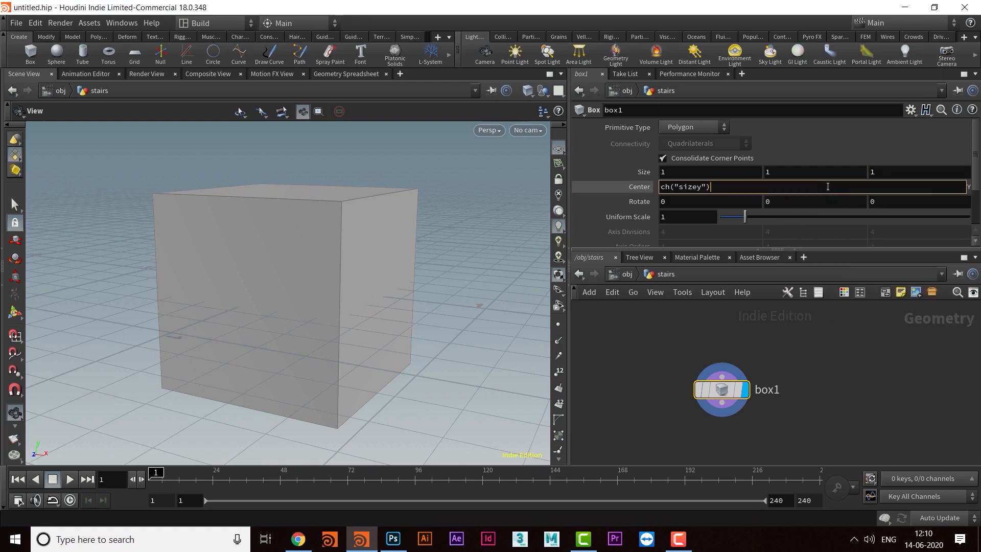
key("Return")
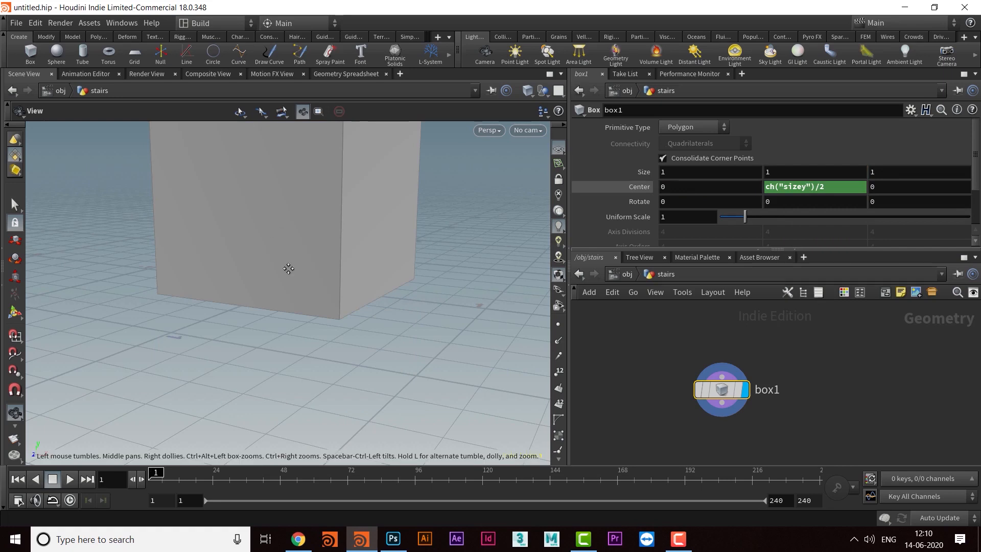
Flatten the box into a step by setting its size to 2 in X and .2 in Y
middle_click_drag(286, 269, 286, 328)
left_click_drag(286, 327, 381, 275)
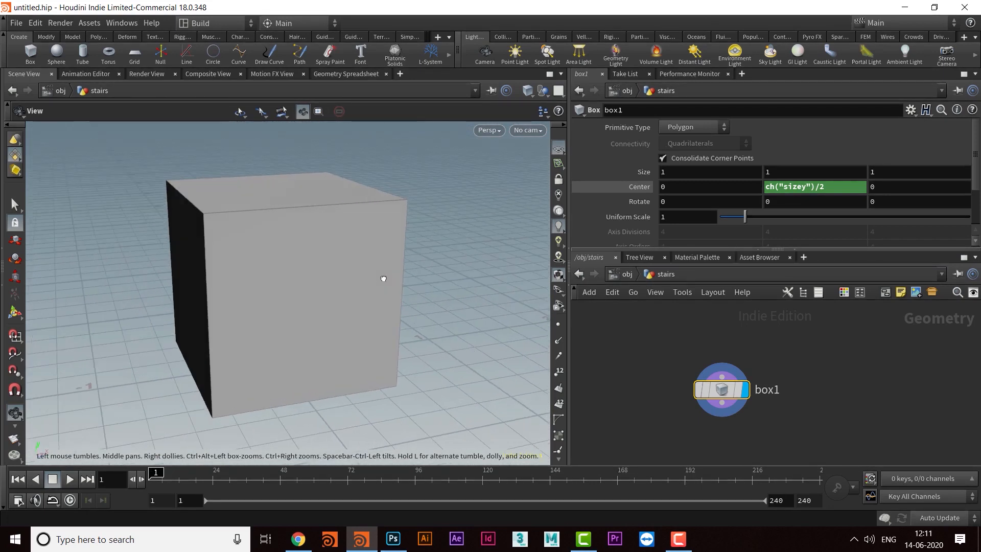
double_click(690, 172)
type("2")
key("Return")
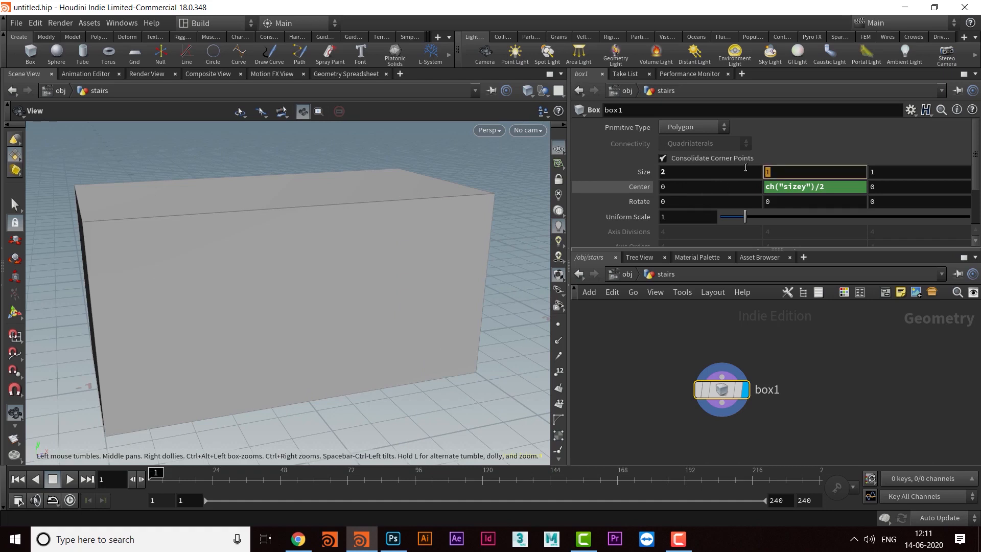
key("Return")
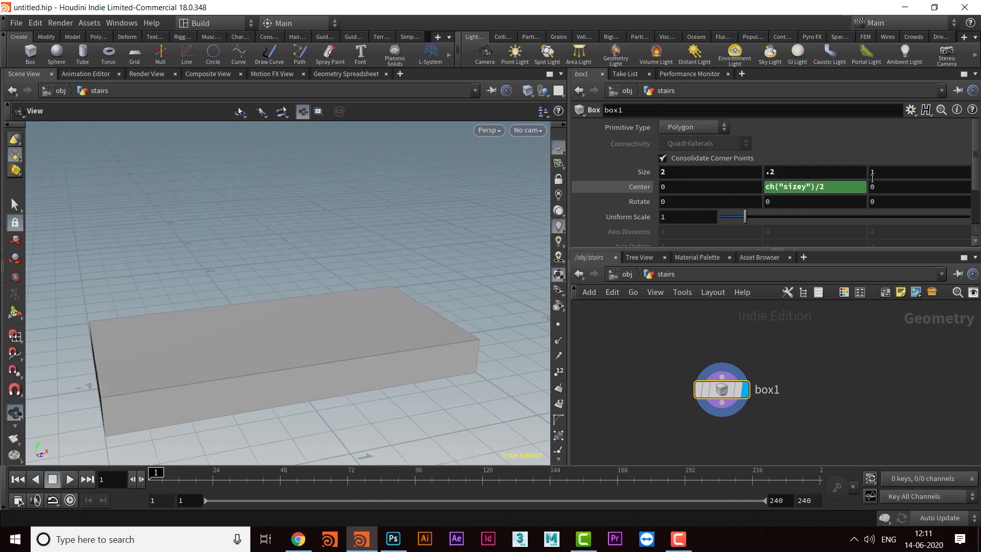
Add a Transform node fed by the box's output, align it below the box and make it the displayed node
scroll(388, 286, "down", 1)
left_click_drag(352, 319, 352, 339)
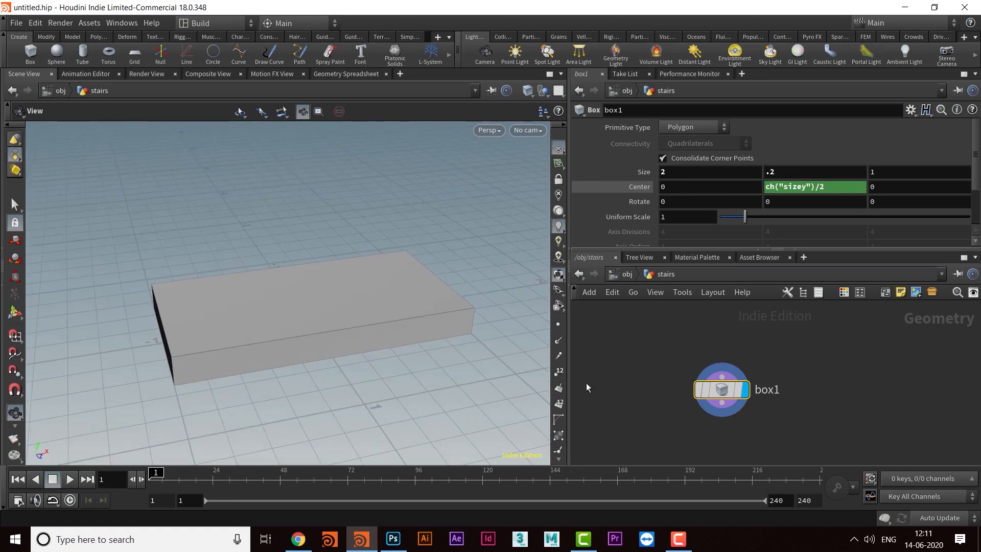
middle_click_drag(790, 420, 773, 362)
middle_click_drag(728, 315, 734, 341)
left_click(735, 341)
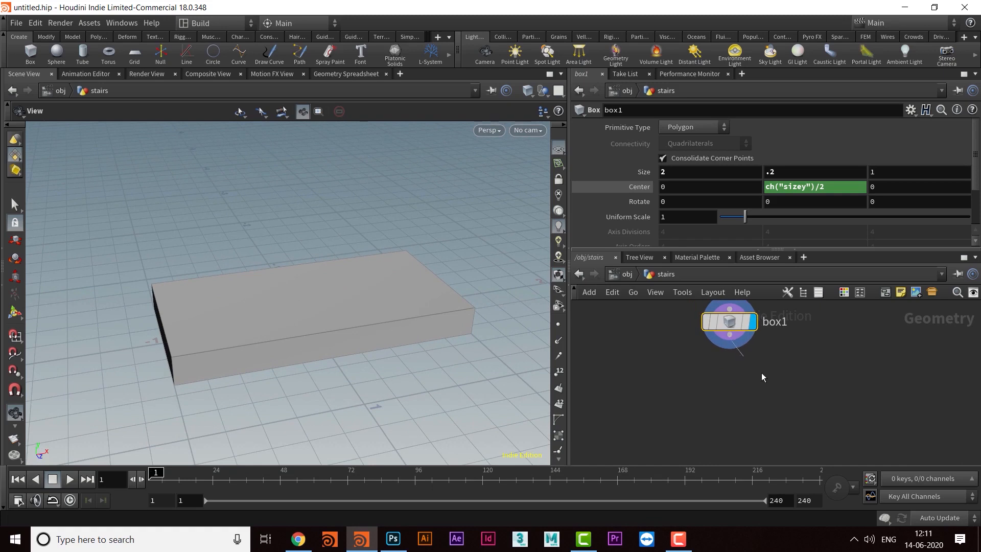
left_click(744, 367)
type("trans")
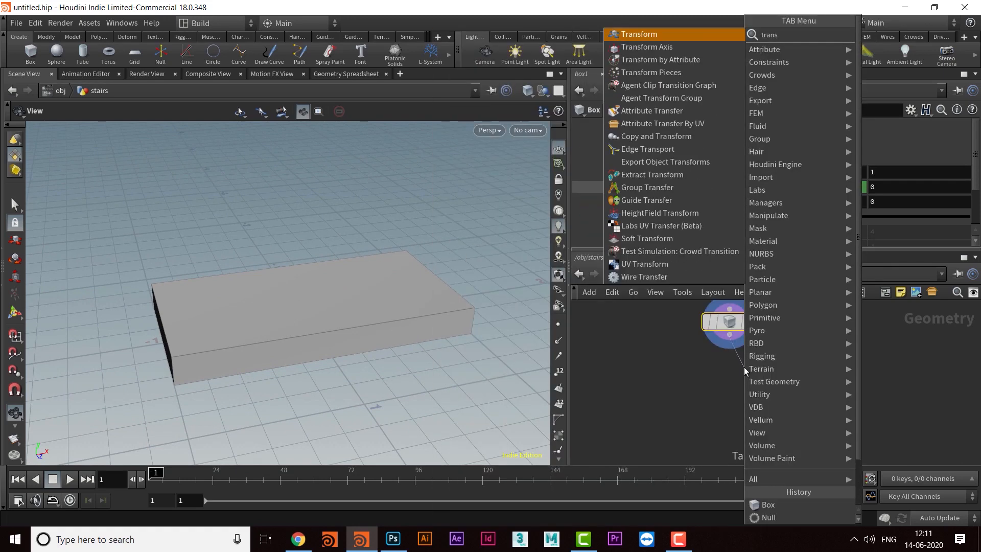
key("Return")
left_click_drag(745, 374, 731, 379)
left_click(753, 380)
middle_click_drag(801, 401, 798, 412)
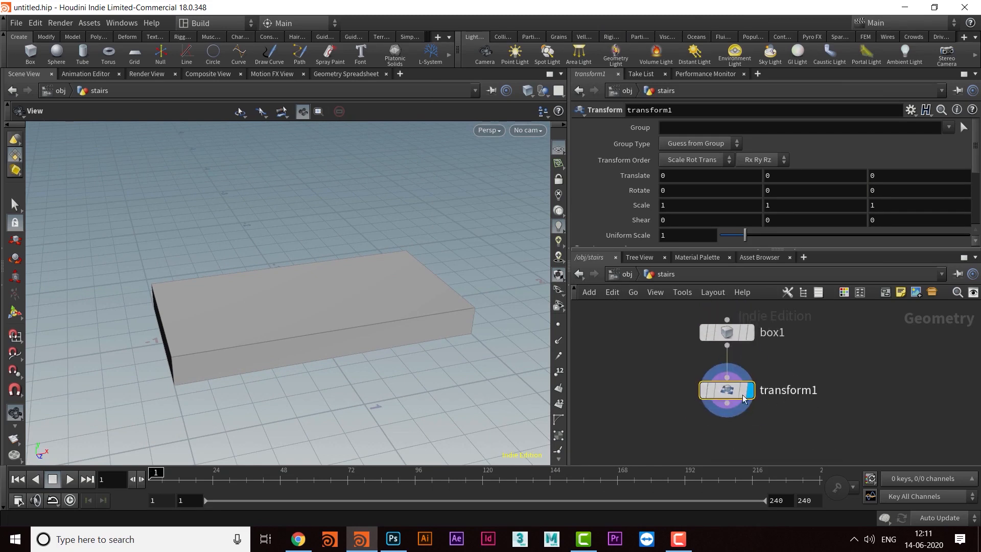
Set the Transform node's X translation to the expression $XMAX so one end of the box sits at the origin
left_click_drag(452, 281, 351, 310)
left_click_drag(326, 346, 300, 340)
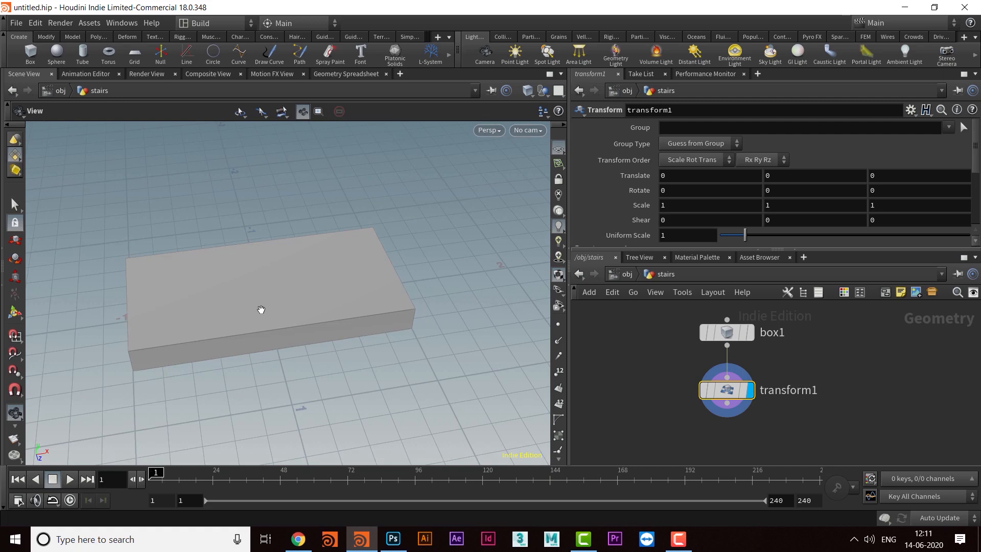
left_click_drag(258, 325, 280, 315)
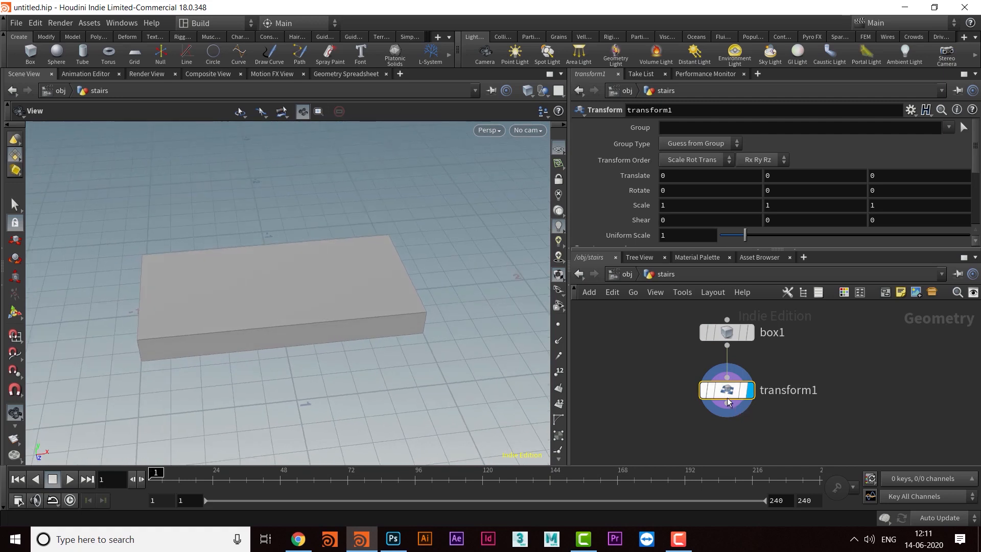
mouse_move(730, 395)
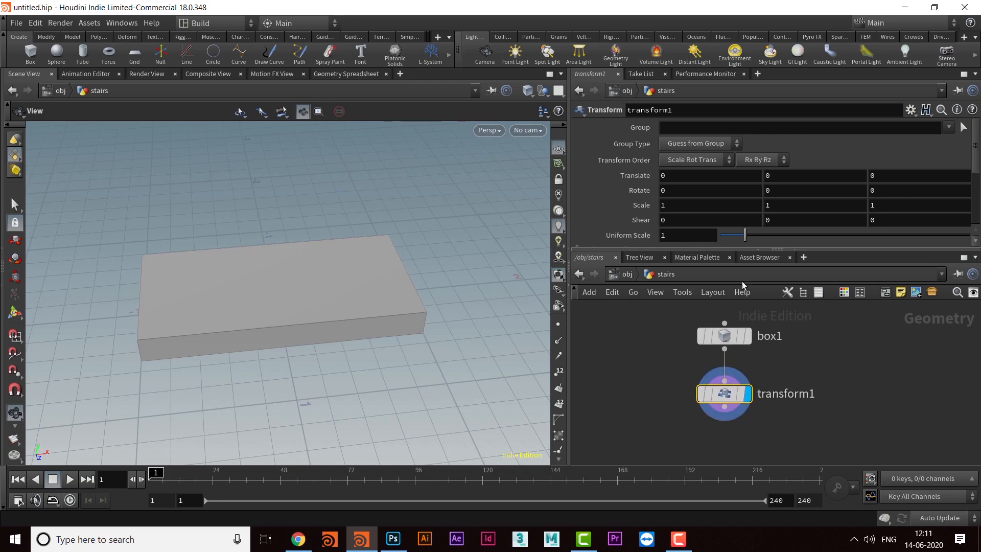
left_click(676, 176)
type("$")
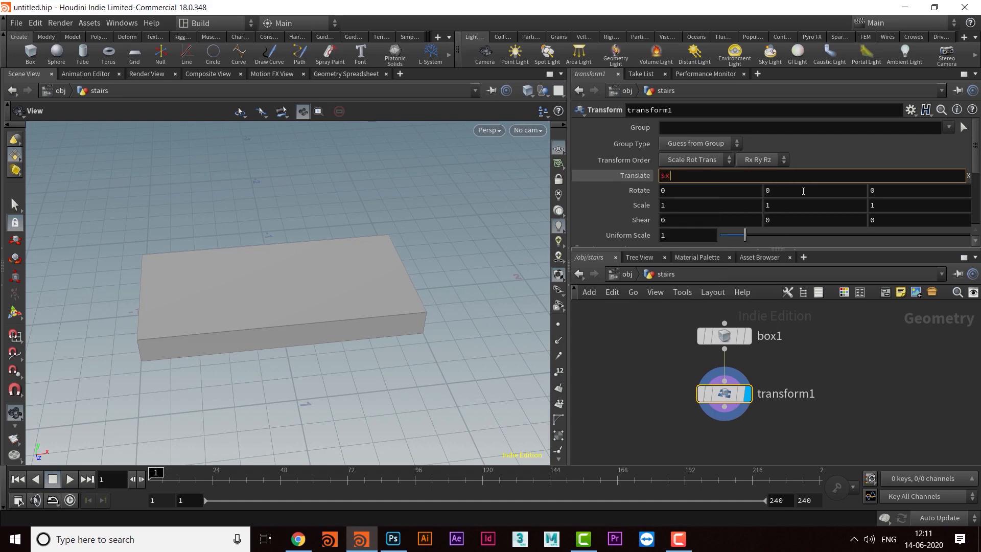
type("XMAX")
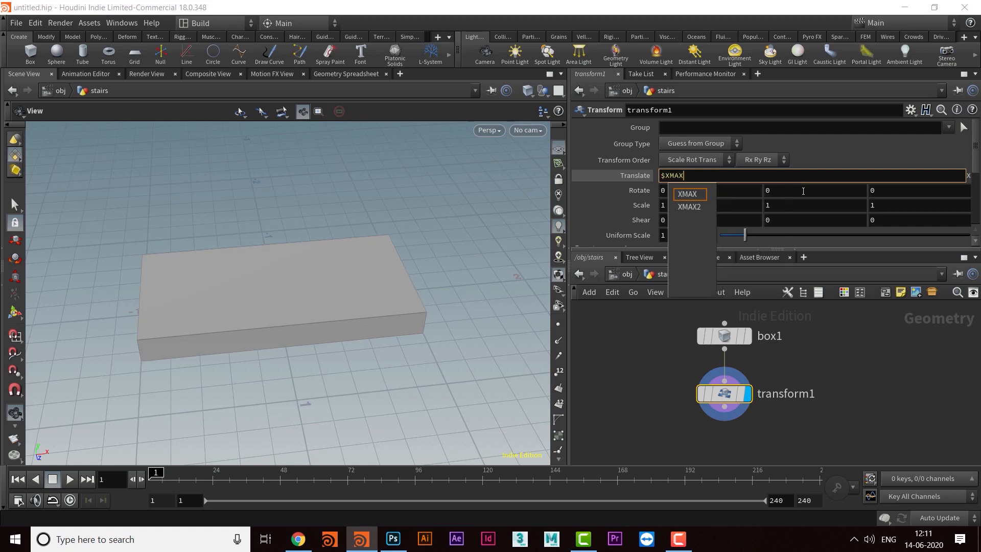
key("Return")
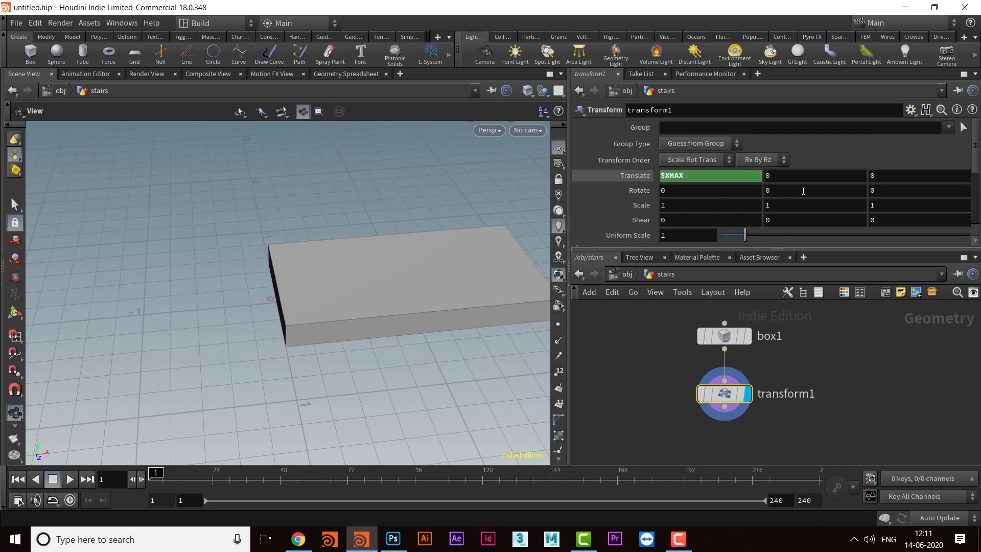
Add a separate Tube node in free space beside the box and transform nodes
left_click_drag(262, 327, 295, 327)
scroll(248, 330, "up", 2)
middle_click_drag(624, 408, 740, 405)
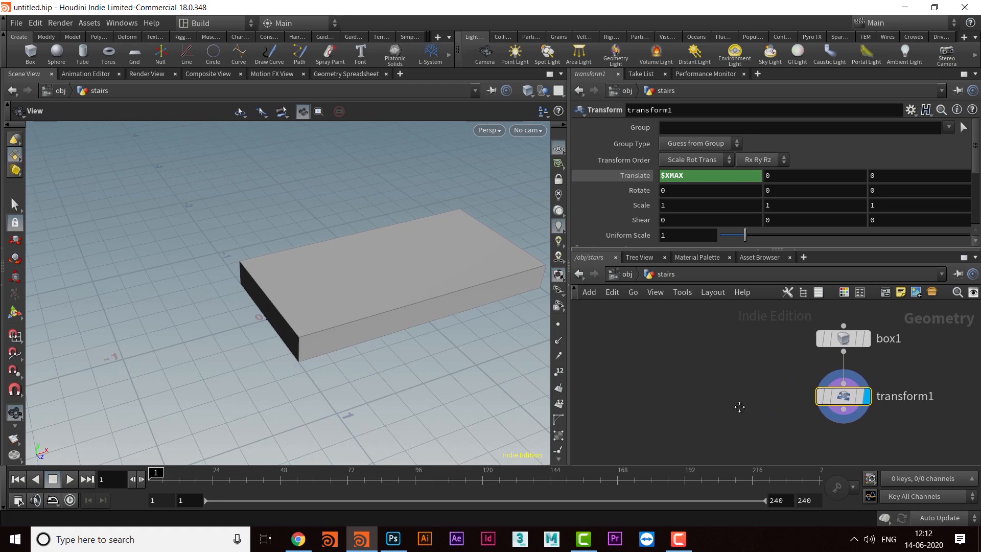
scroll(725, 388, "down", 3)
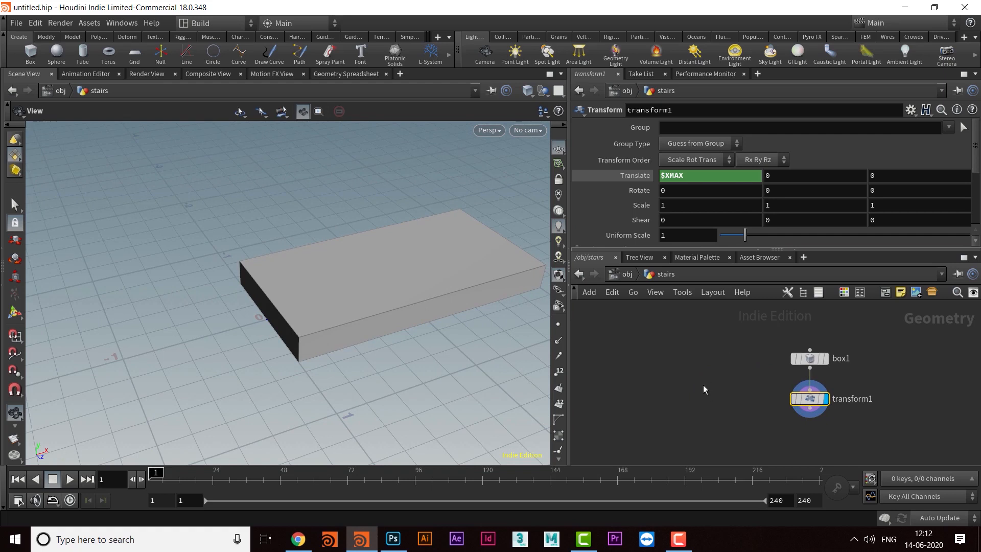
middle_click_drag(699, 398, 709, 379)
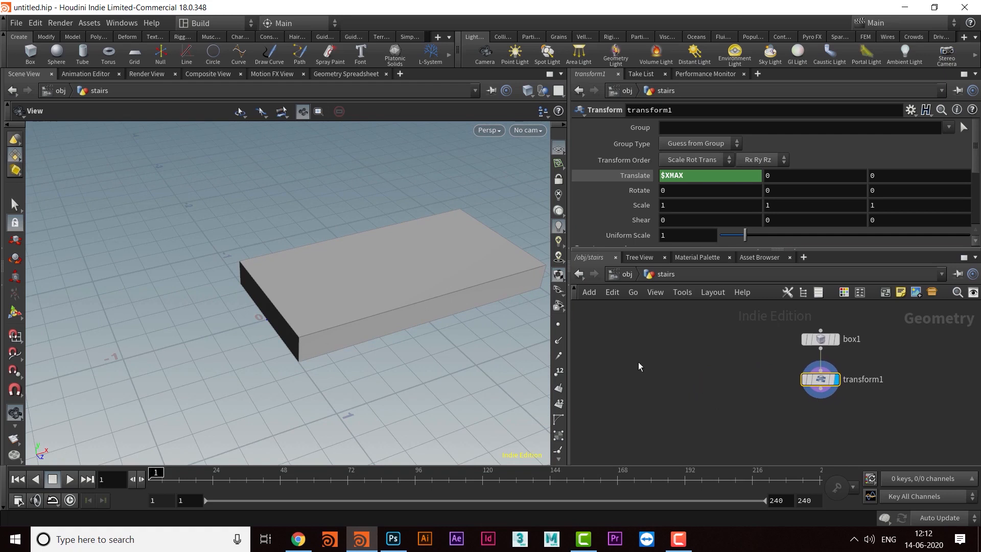
key("Tab")
type("TUBE")
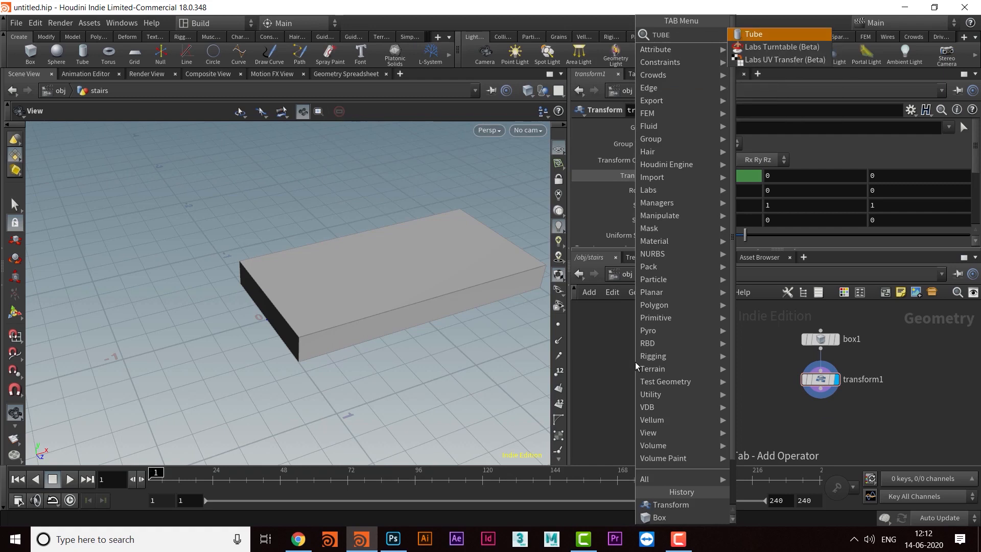
key("Return")
left_click(635, 362)
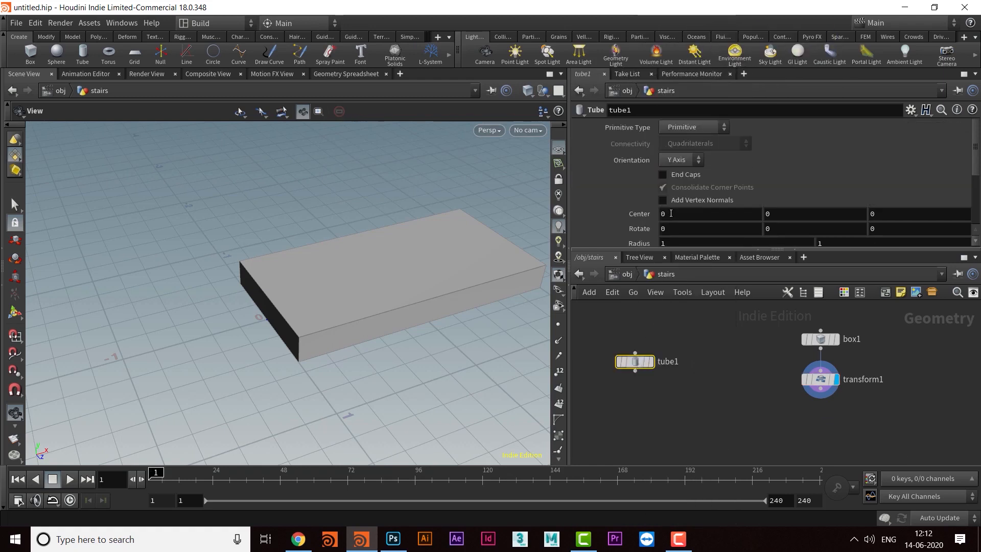
Turn on End Caps for the tube, reposition its node and display it in the viewport
left_click(672, 175)
left_click_drag(635, 361, 660, 362)
left_click(682, 378)
mouse_move(280, 308)
left_mouse_down()
mouse_move(235, 272)
mouse_move(287, 316)
mouse_move(271, 322)
left_mouse_up()
left_click(674, 367)
mouse_move(343, 296)
left_mouse_down()
mouse_move(344, 266)
mouse_move(355, 296)
mouse_move(375, 283)
mouse_move(365, 310)
left_mouse_up()
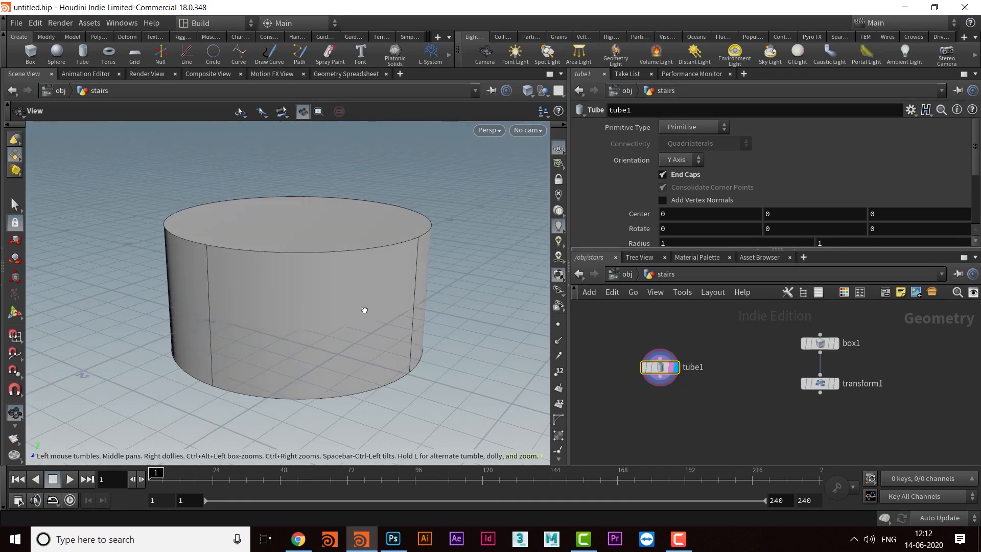
Try the Polygon primitive type on the tube, inspect its shape, and return the type to Primitive
left_click(690, 128)
left_click(688, 147)
left_click_drag(361, 270, 364, 268)
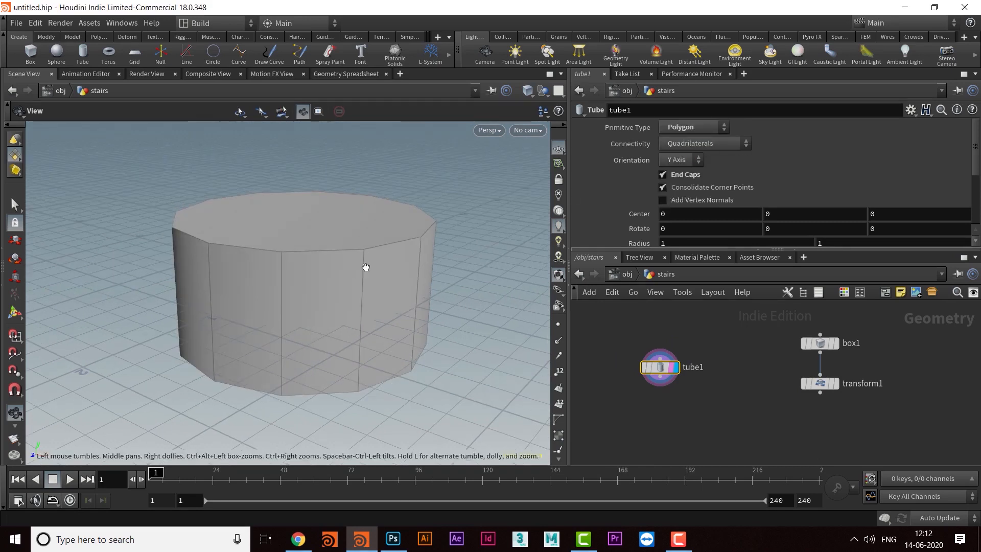
left_click(693, 126)
left_click(687, 140)
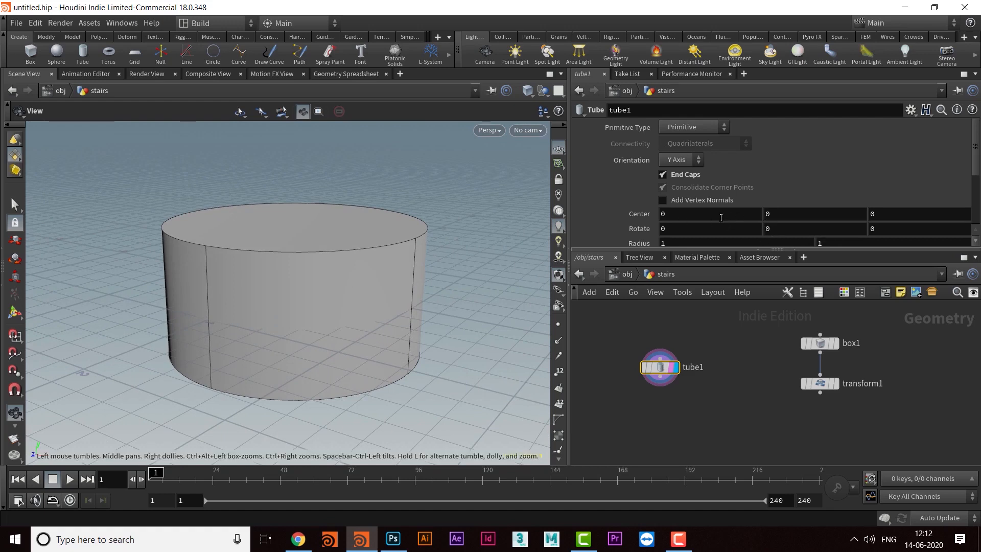
Enlarge the parameter area and drive the tube's Y center from its height with the expression ch("height")/2
left_click_drag(743, 247, 743, 353)
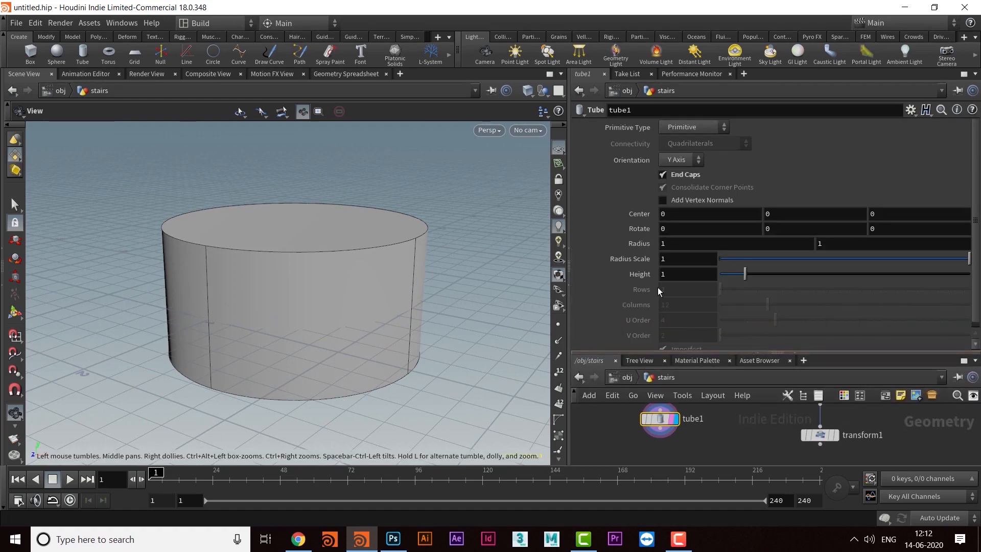
right_click(667, 269)
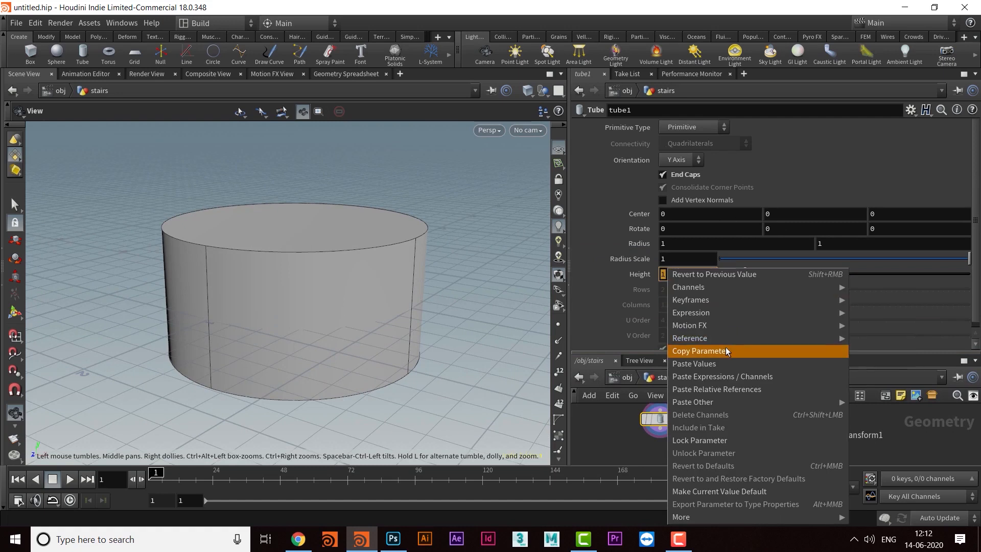
left_click(726, 348)
right_click(777, 215)
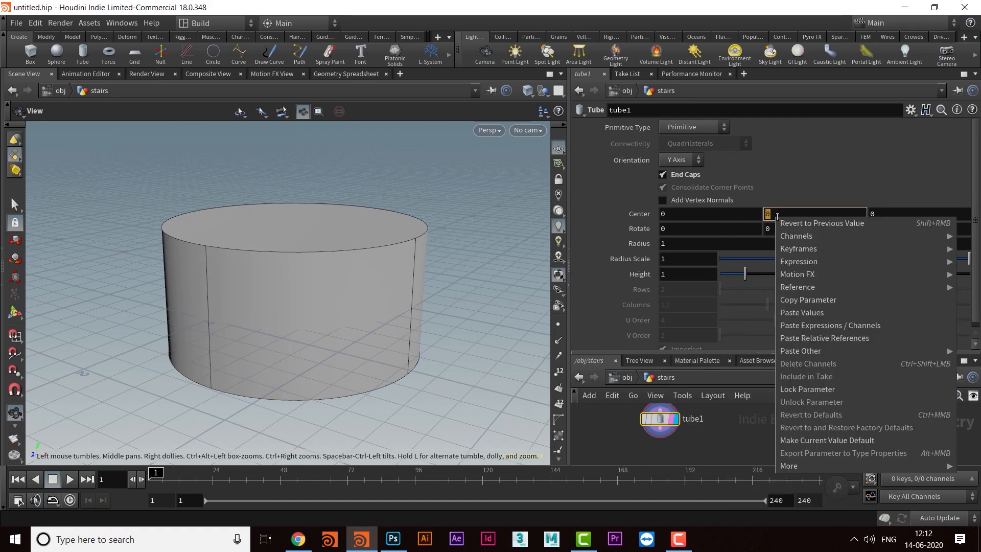
left_click(818, 338)
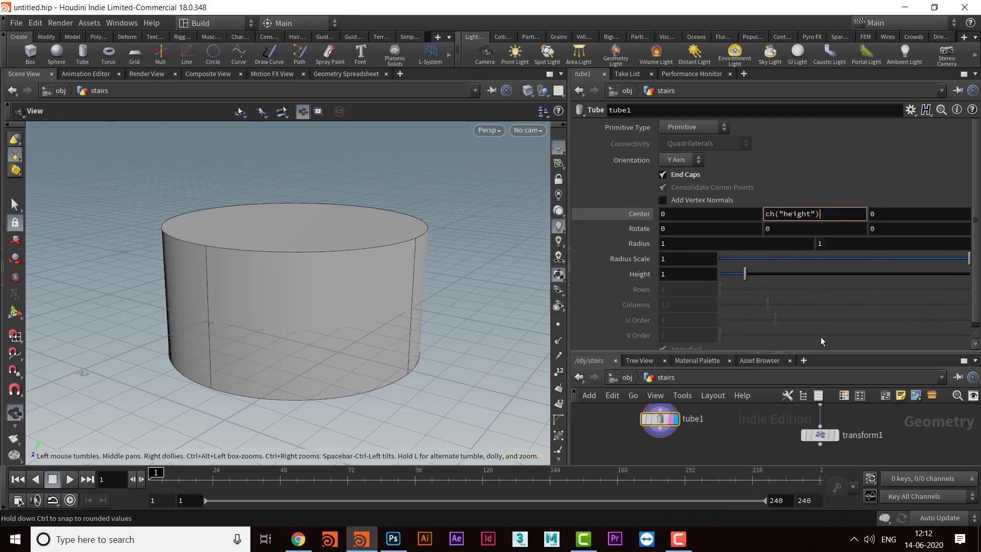
type("/2")
key("Return")
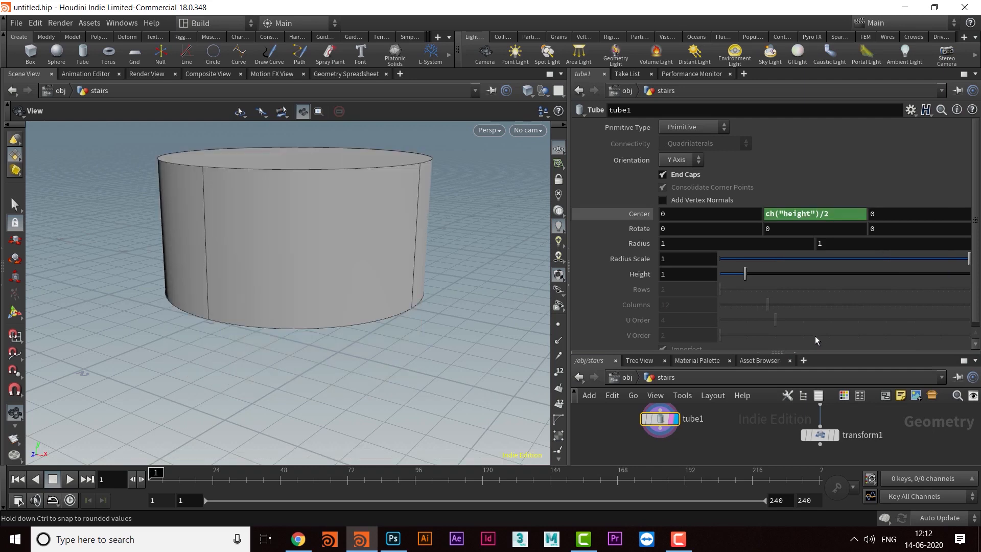
Set the tube's primitive type to Polygon, increase its Columns for a rounder outline, and give the network view more room
mouse_move(339, 246)
left_mouse_down()
mouse_move(359, 241)
mouse_move(344, 237)
left_mouse_up()
middle_click_drag(343, 272, 331, 298)
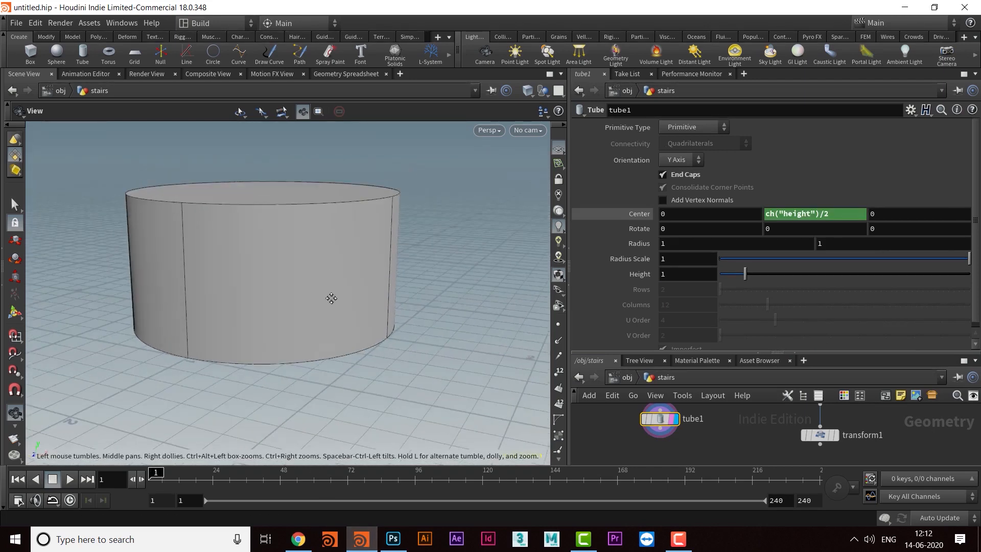
left_click_drag(331, 297, 339, 292)
left_click(677, 127)
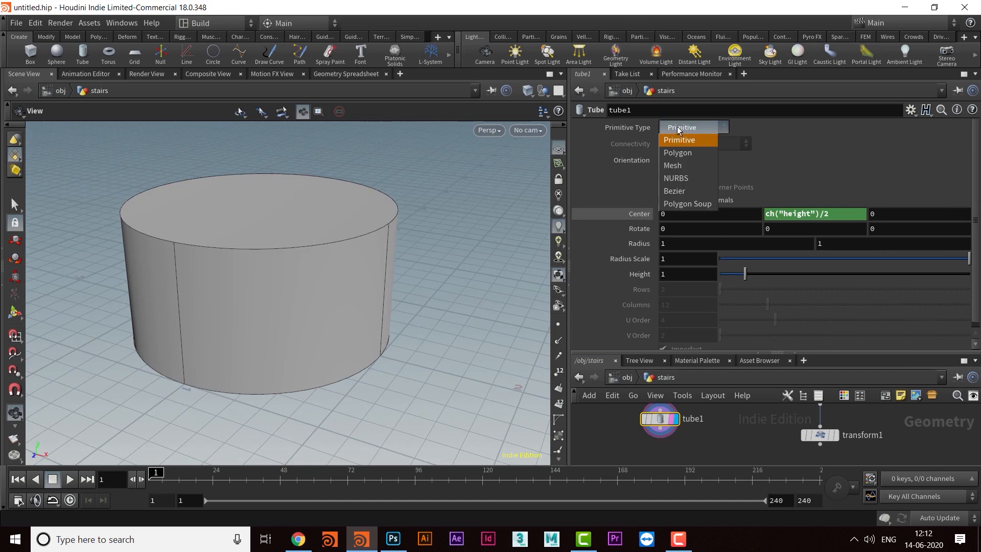
left_click(680, 152)
left_click_drag(294, 264, 306, 262)
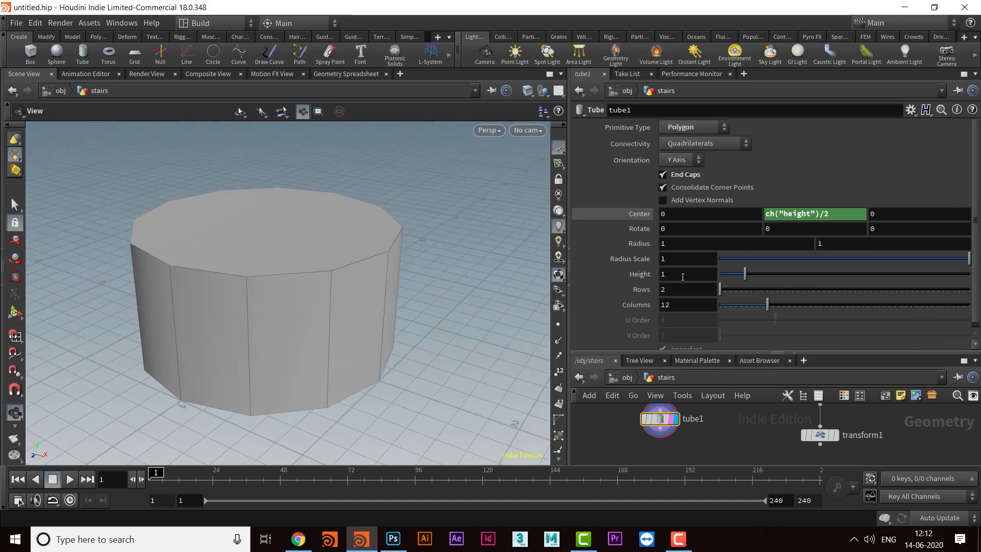
left_click_drag(794, 308, 905, 305)
left_click_drag(390, 294, 375, 309)
left_click_drag(728, 352, 727, 290)
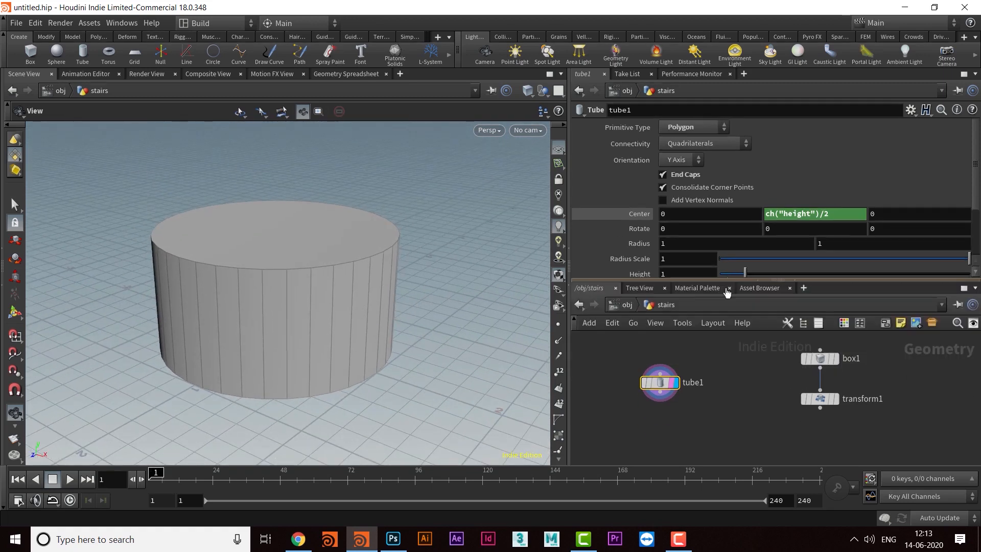
Display the transformed box, set the tube's Radius Scale to .2, and inspect how the tube meets the step
mouse_move(645, 403)
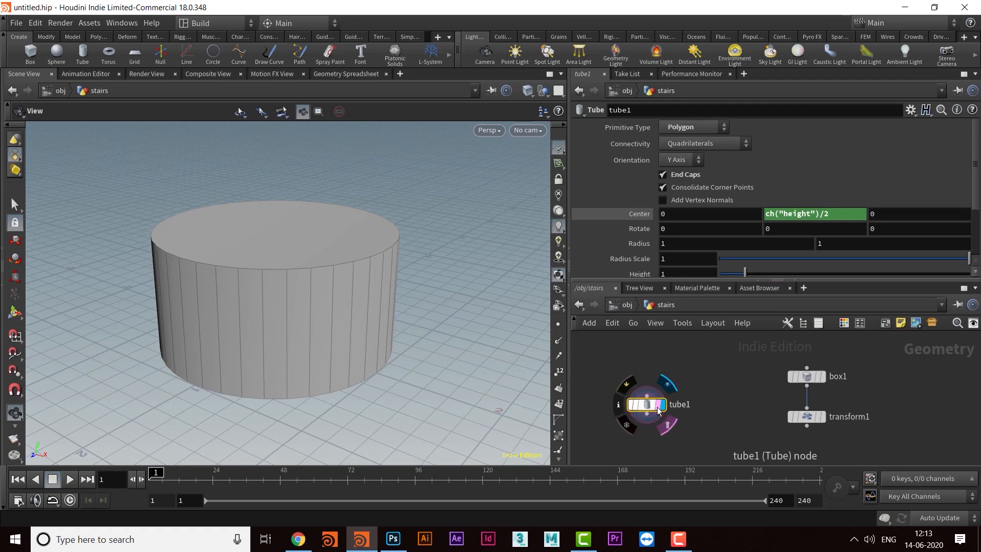
left_click(823, 418)
left_click_drag(346, 278, 344, 320)
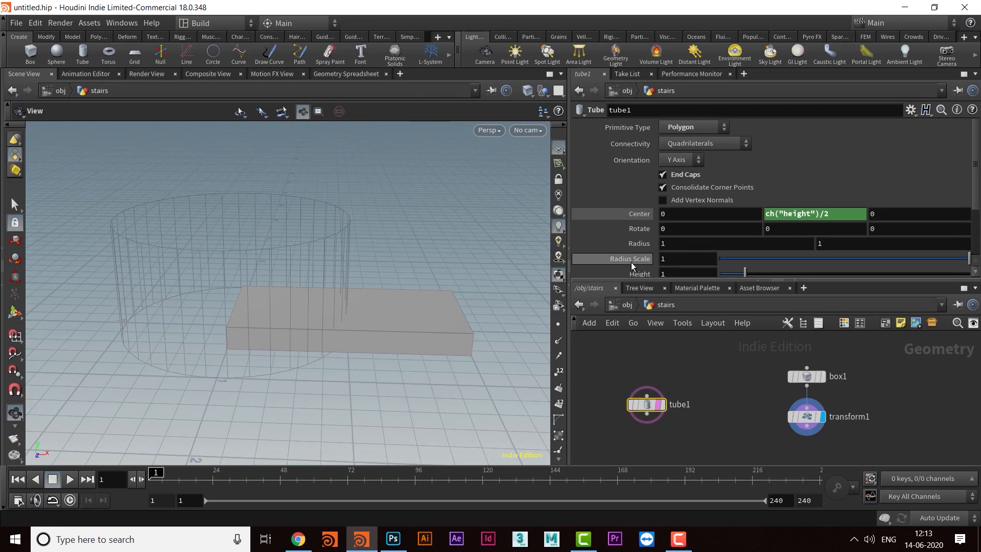
left_click_drag(624, 280, 624, 321)
left_click_drag(673, 260, 596, 264)
type(".2")
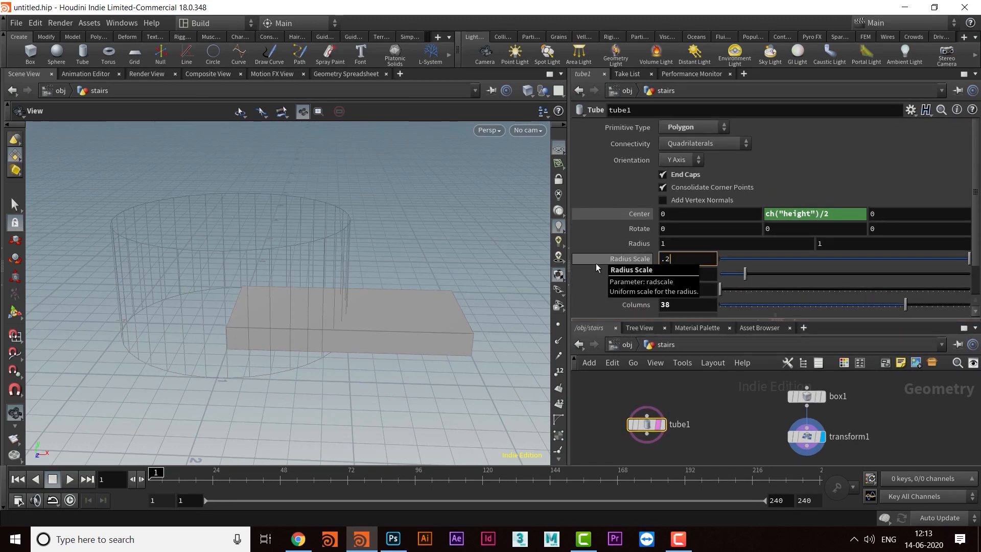
key("Return")
left_click_drag(299, 287, 302, 327)
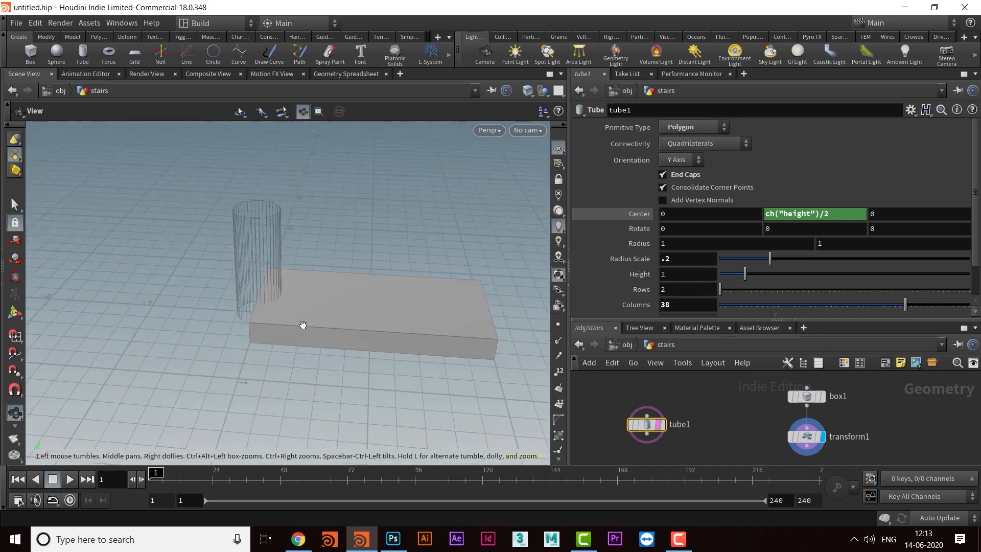
scroll(307, 293, "up", 3)
middle_click_drag(307, 293, 356, 332)
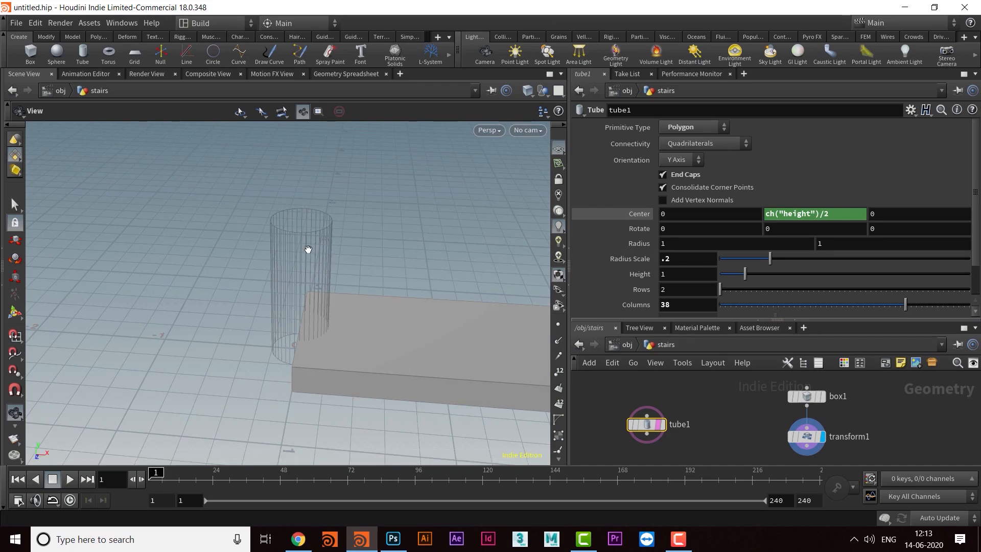
left_click_drag(391, 356, 311, 338)
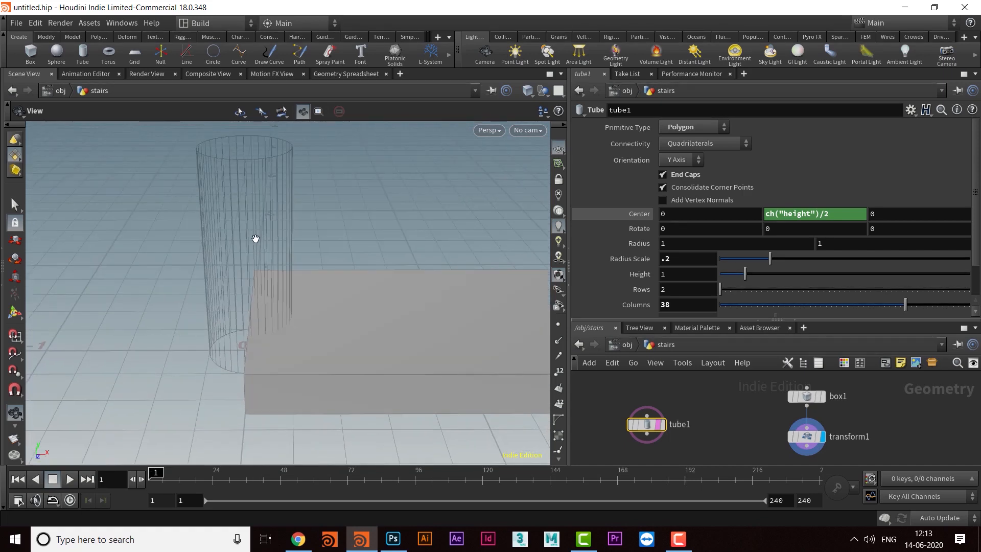
left_click_drag(270, 230, 375, 327)
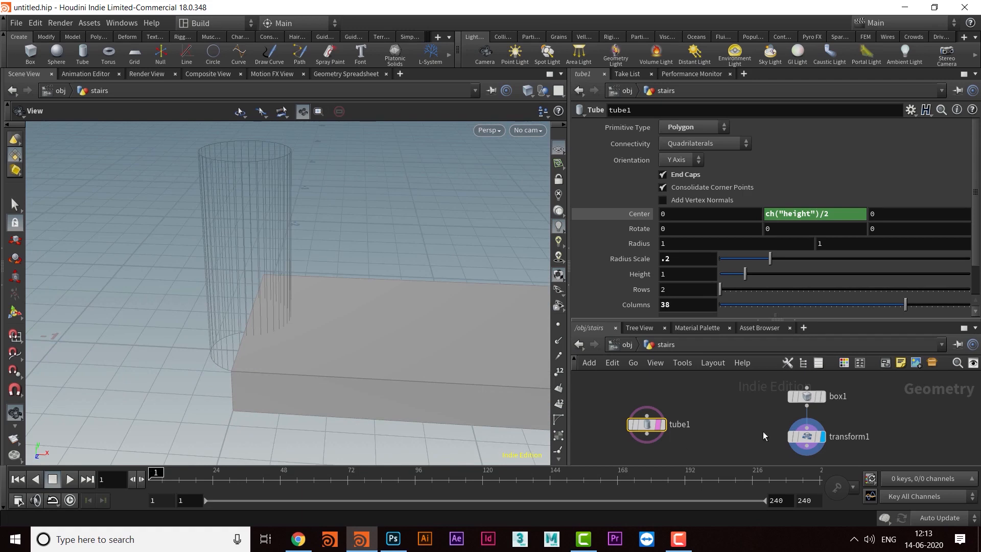
Copy the tube's Radius Scale and paste it as a relative reference so transform1's X translate reads $XMAX+ch("../tube1/radscale")
middle_click_drag(762, 431, 732, 414)
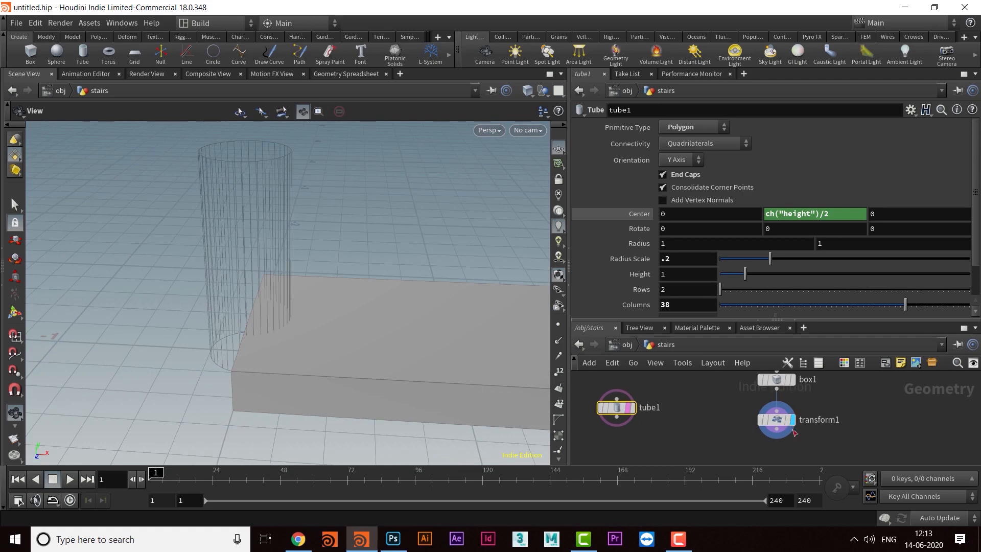
left_click(636, 260)
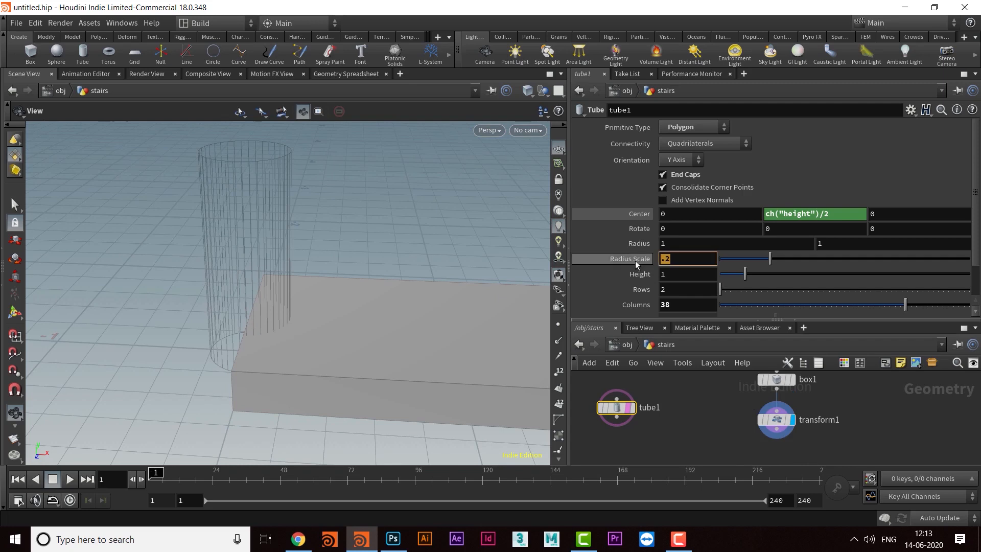
right_click(674, 260)
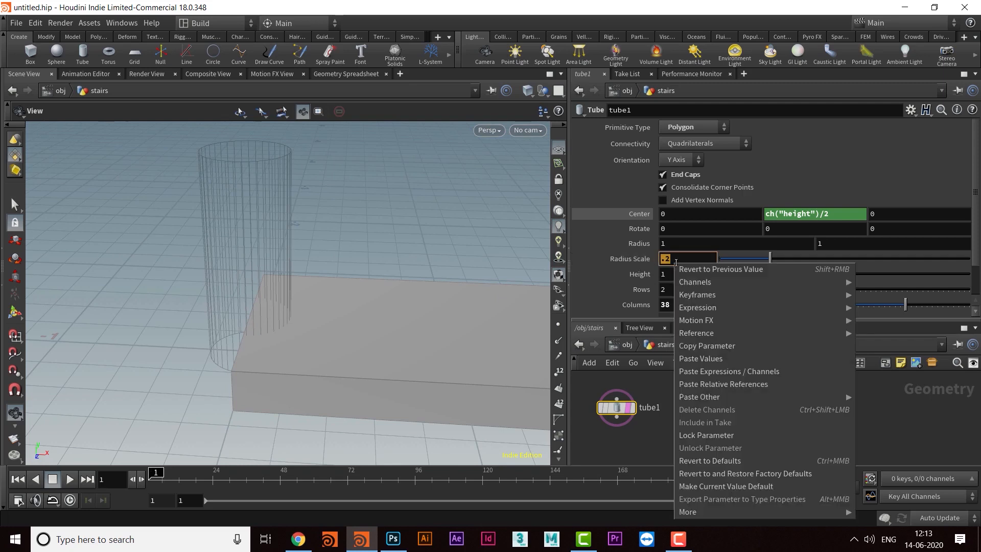
left_click(718, 346)
middle_click_drag(822, 449, 795, 448)
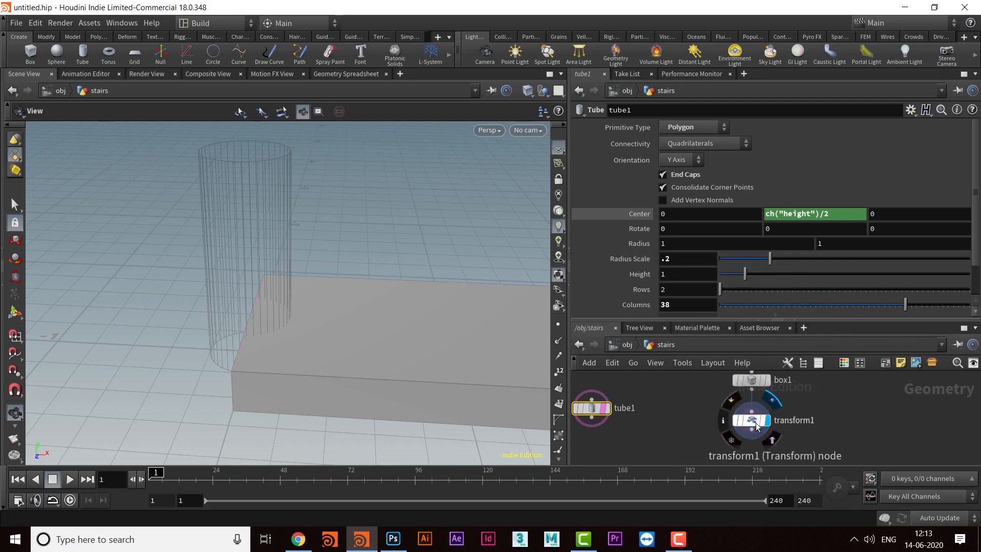
left_click(755, 424)
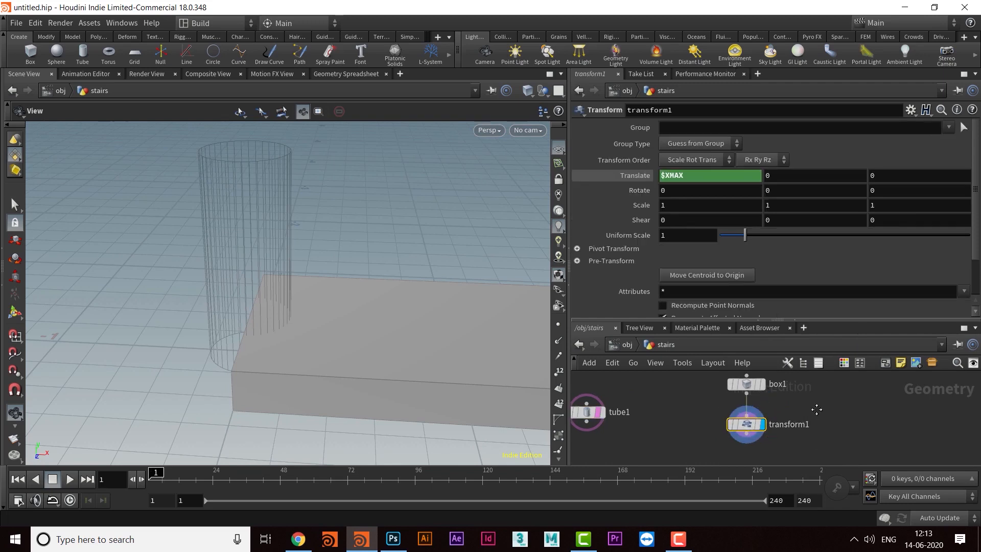
left_click(698, 175)
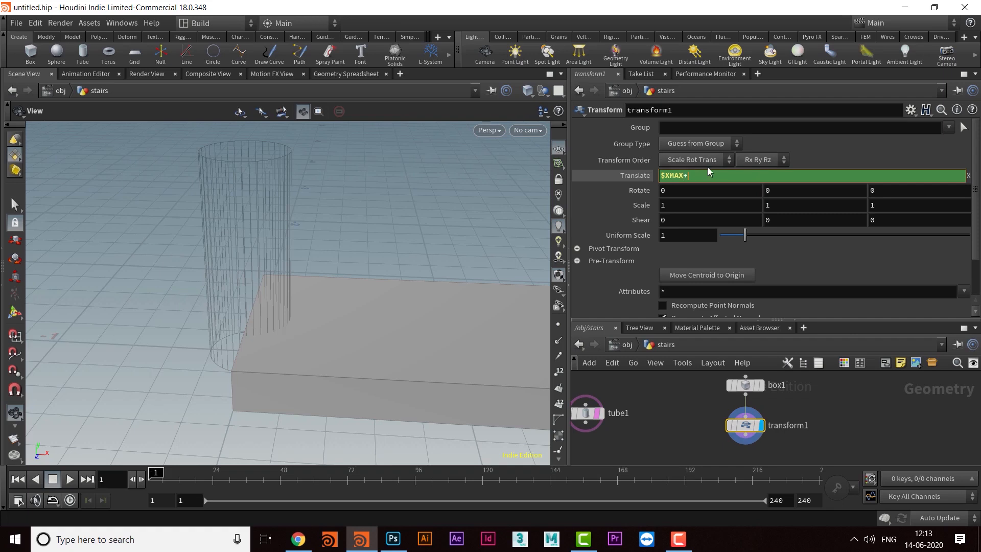
right_click(702, 174)
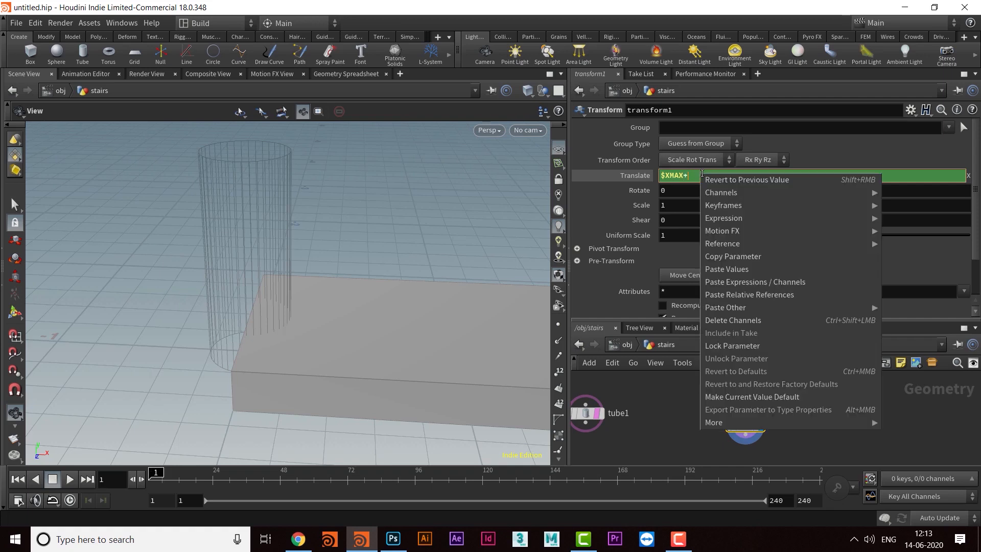
left_click(738, 295)
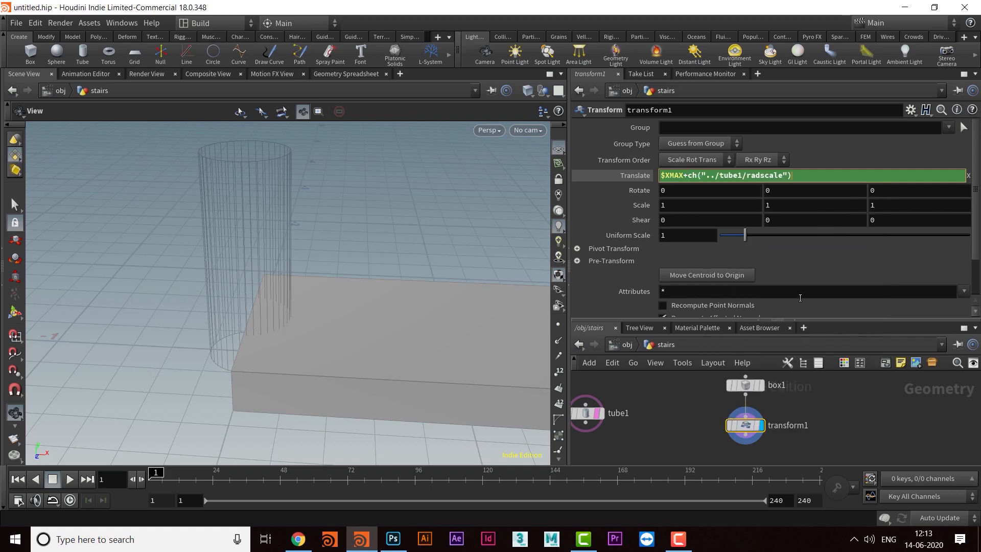
key("Return")
left_click_drag(342, 286, 335, 328)
scroll(348, 293, "up", 3)
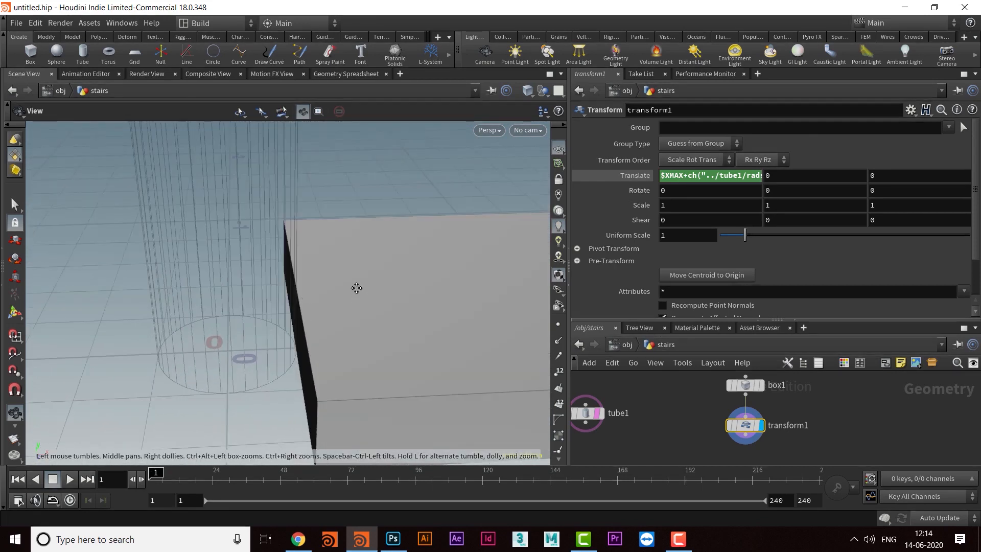
Append a constant gap to transform1's X translate expression, trying +.2 and reducing it to bring the step closer to the tube
left_click(732, 176)
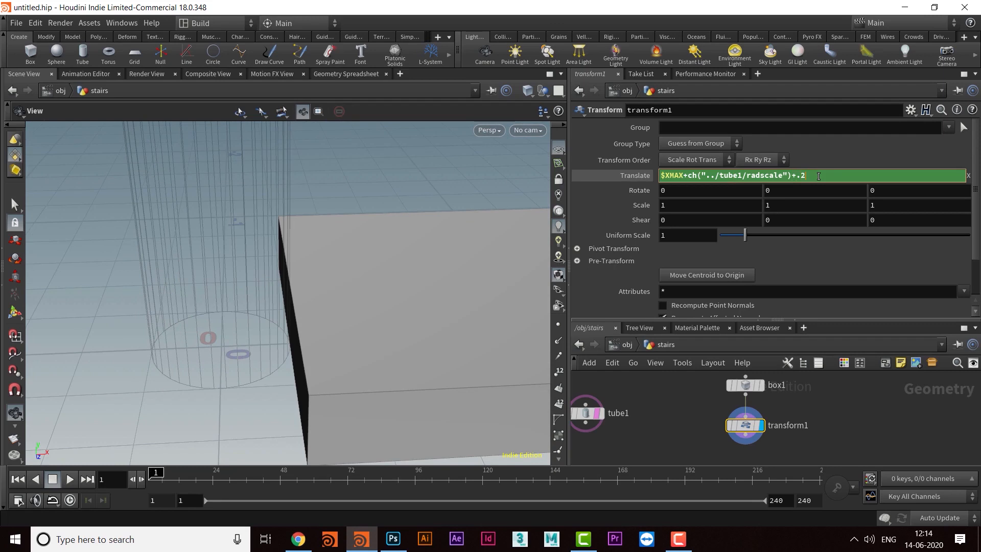
key("Return")
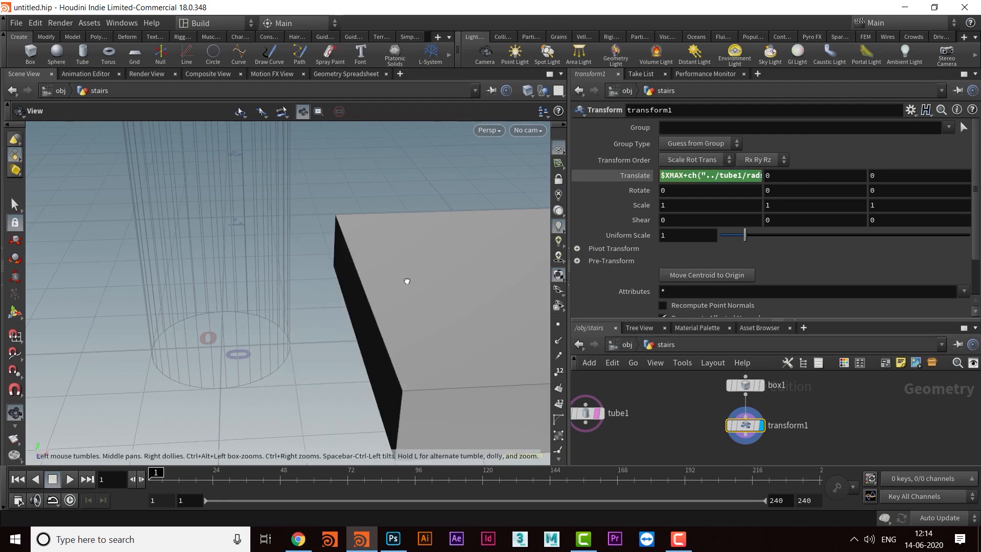
left_click_drag(406, 281, 424, 280)
left_click(757, 175)
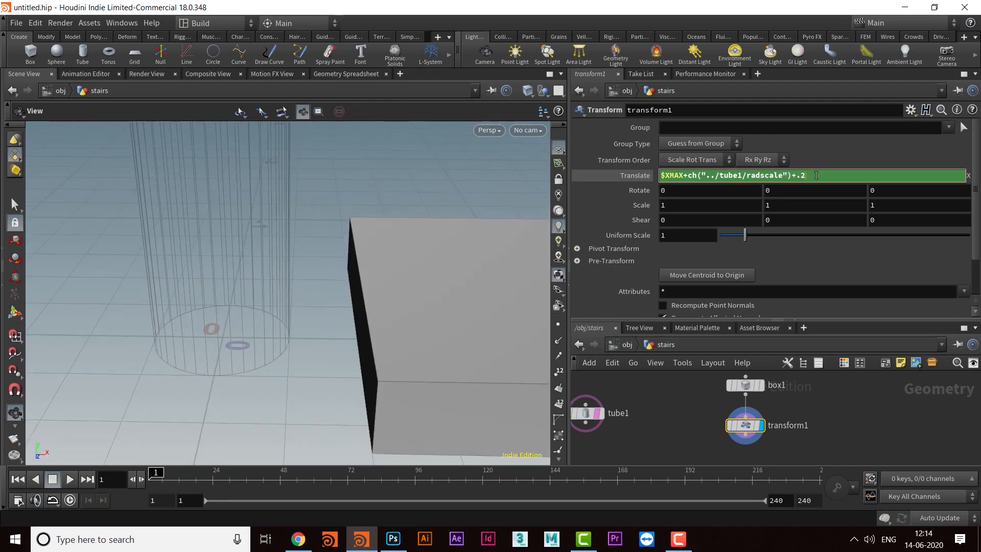
key("Return")
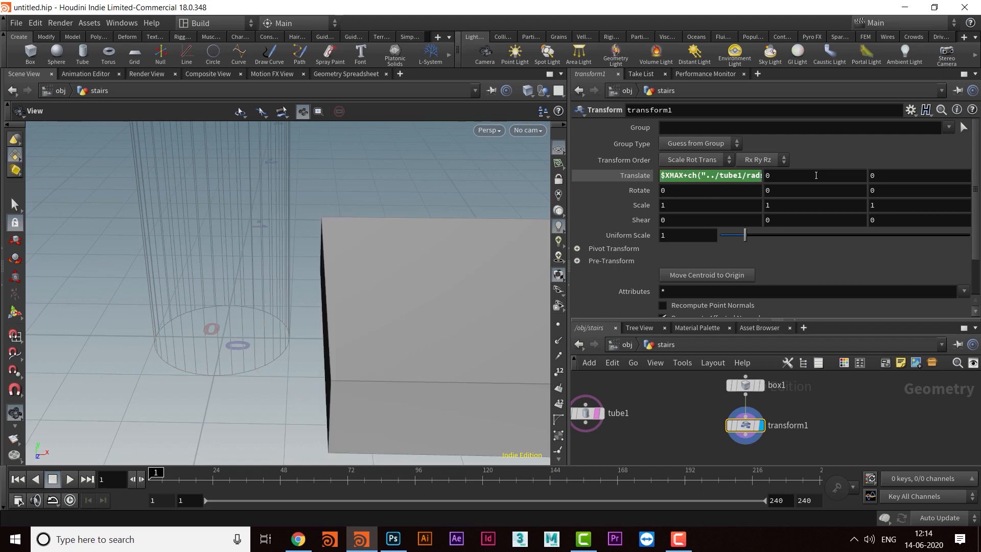
left_click_drag(383, 226, 309, 307)
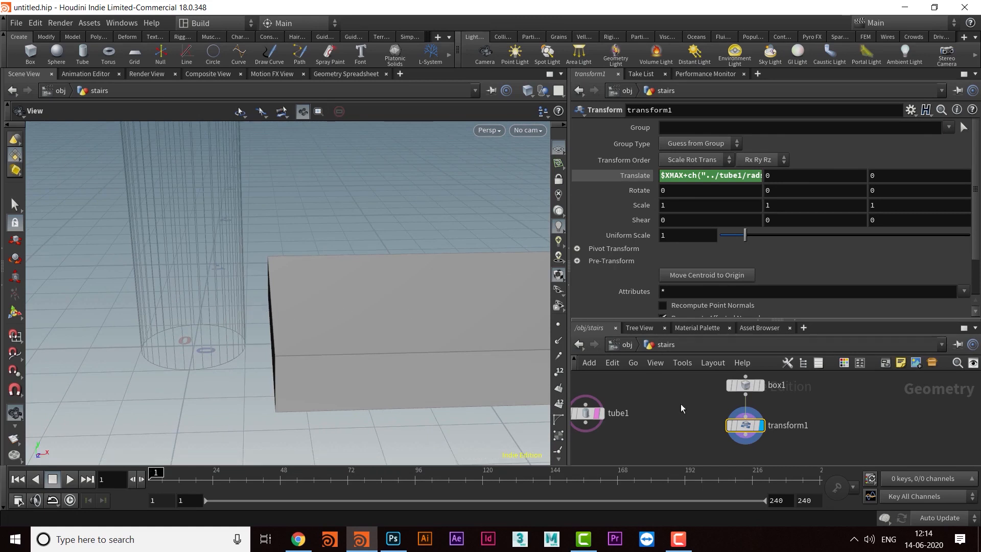
Increase the tube's Radius Scale to 0.453 and check that the step moves outward with the tube
middle_click_drag(685, 416, 728, 417)
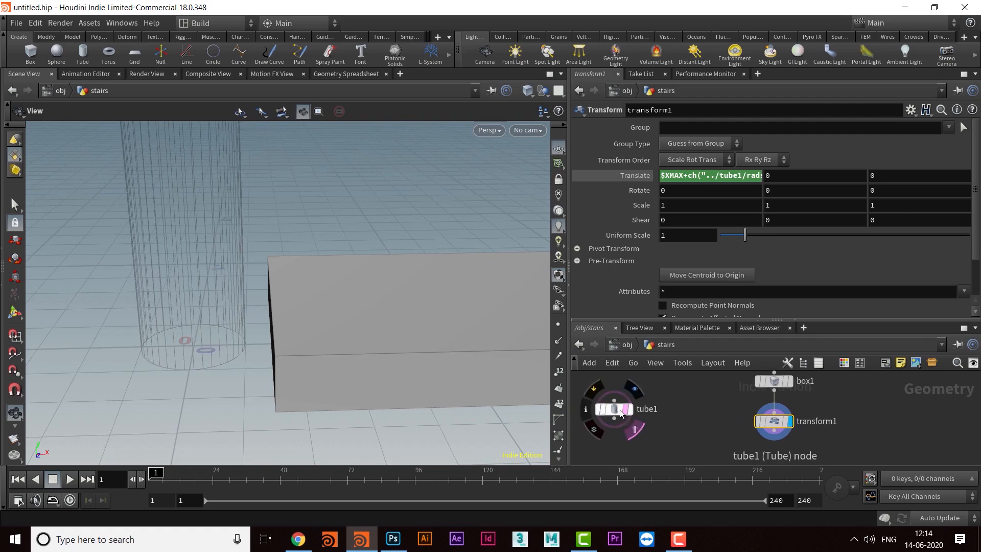
left_click(647, 410)
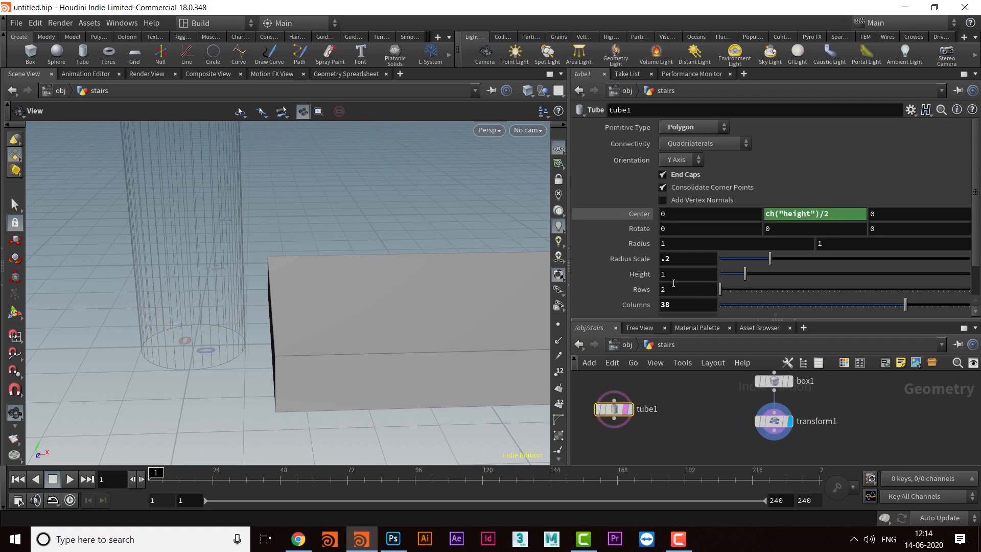
left_click_drag(614, 414, 618, 413)
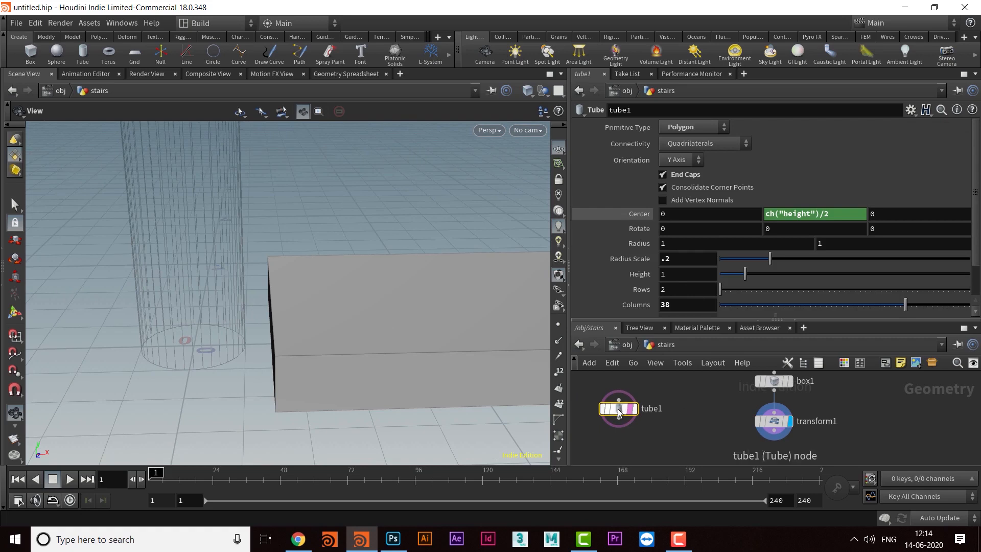
left_click_drag(778, 262, 833, 258)
left_click_drag(393, 265, 383, 286)
right_click_drag(383, 286, 344, 322)
left_click_drag(344, 322, 345, 296)
middle_click_drag(346, 295, 237, 347)
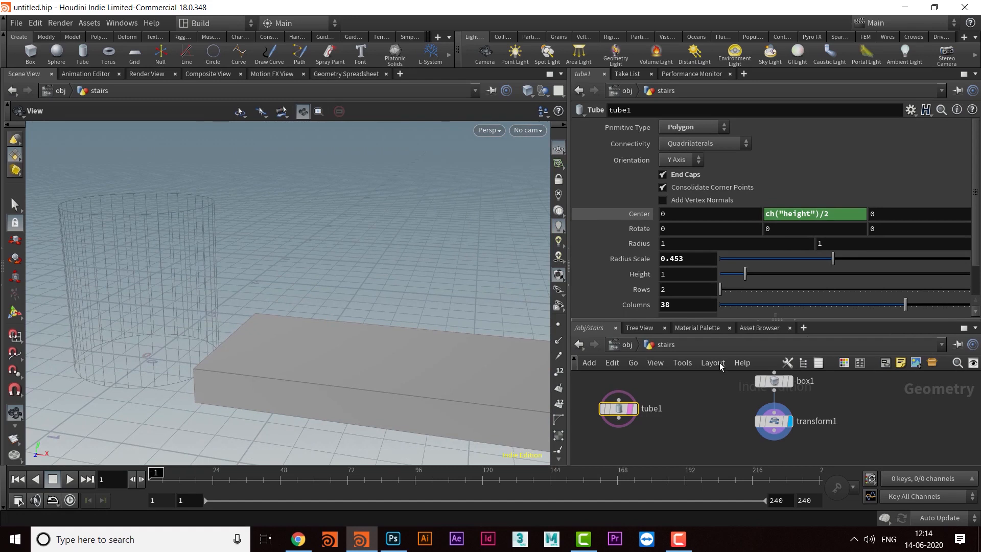
Give the network view more room and examine the step's shape from above and around its outer end
left_click_drag(730, 318, 731, 290)
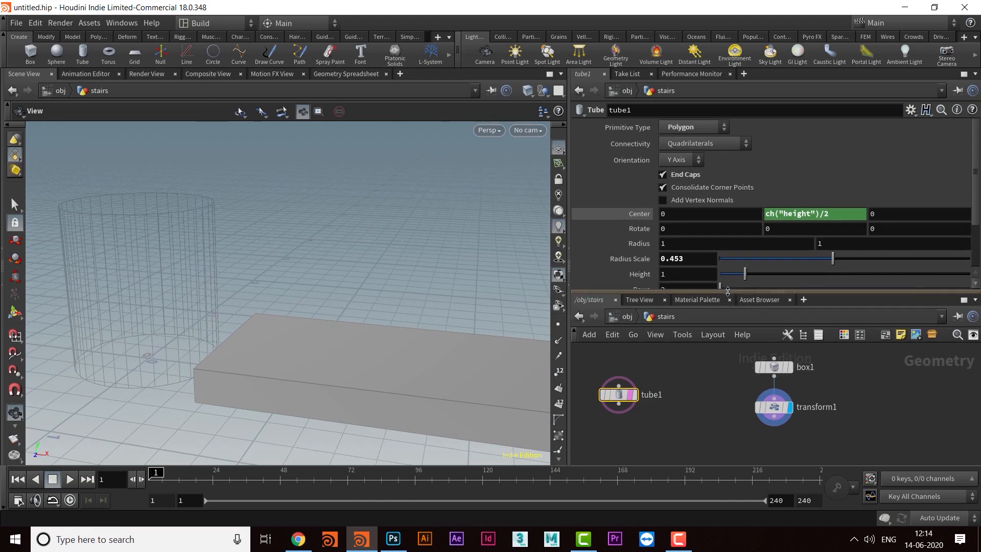
middle_click_drag(833, 438, 811, 413)
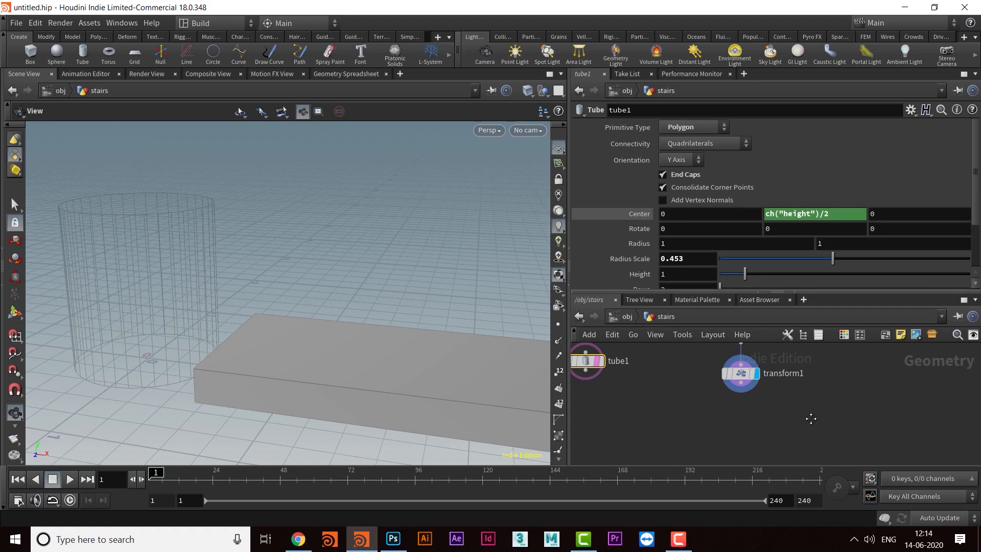
middle_click_drag(377, 339, 302, 311)
left_click_drag(301, 311, 287, 353)
middle_click_drag(287, 353, 362, 367)
left_click_drag(387, 359, 293, 391)
middle_click_drag(294, 391, 314, 382)
left_click_drag(314, 382, 314, 329)
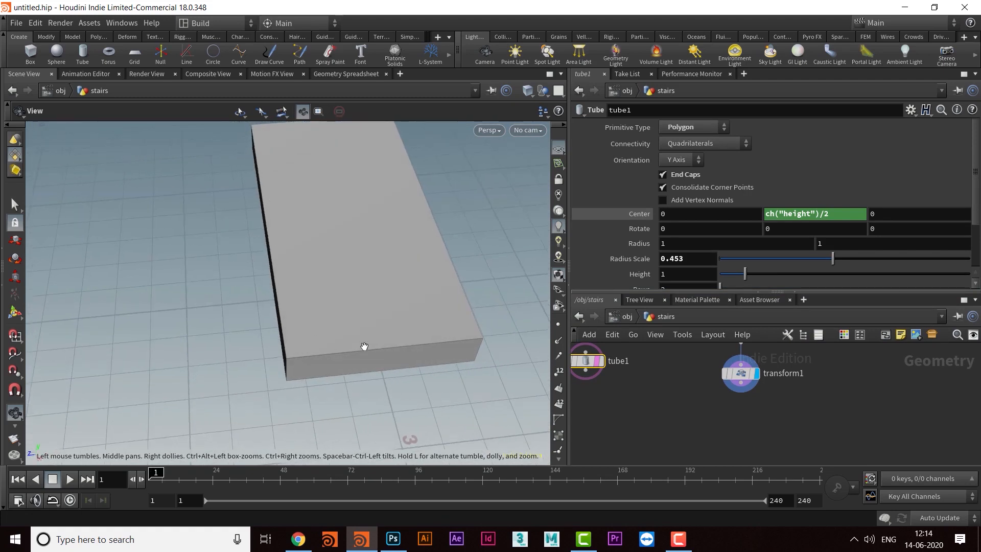
left_click_drag(451, 357, 427, 344)
Add a Linear Taper node connected to transform1's output and position it below that node
middle_click_drag(747, 405, 745, 385)
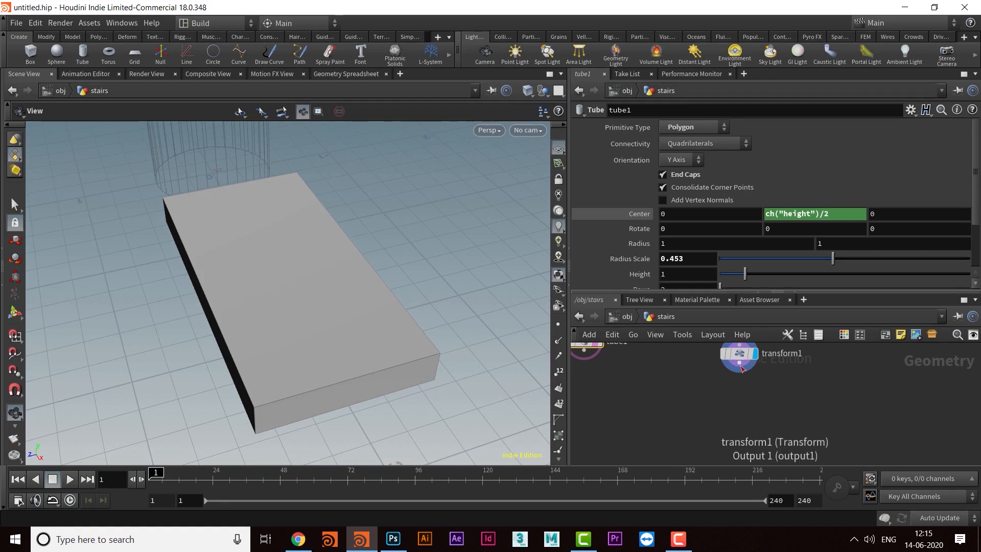
left_click(746, 388)
left_click(743, 397)
type("TAPER")
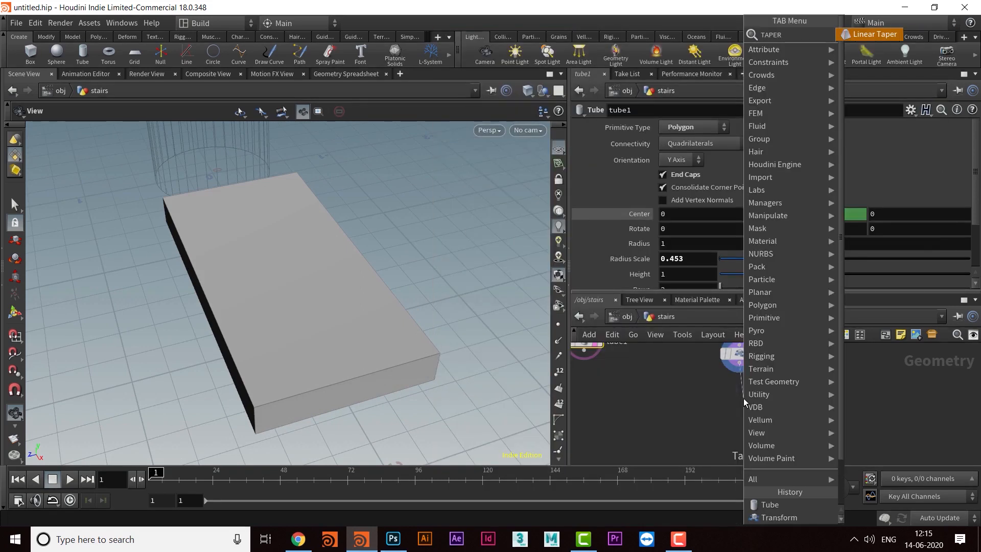
key("Return")
left_click(743, 398)
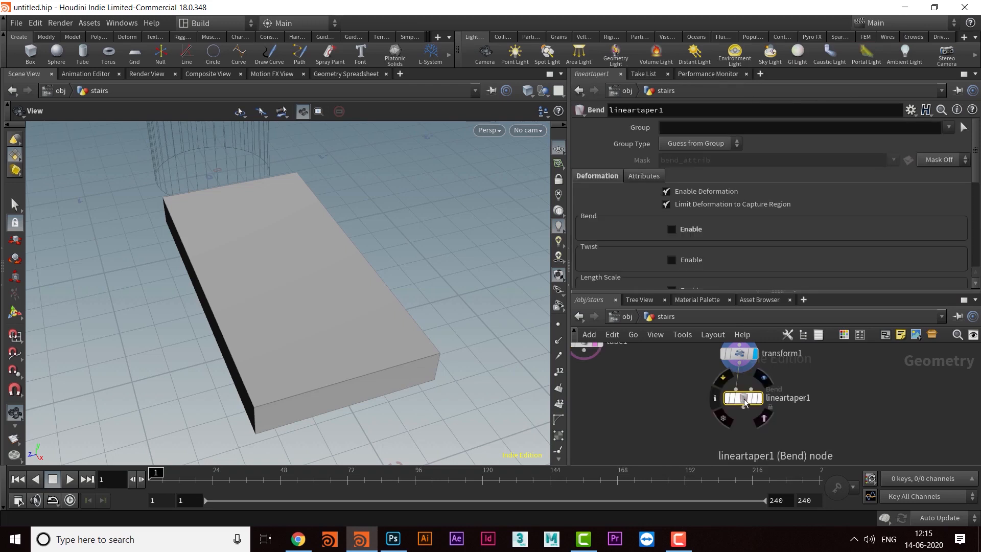
left_click_drag(744, 399, 746, 412)
middle_click_drag(746, 438, 714, 438)
scroll(713, 430, "up", 2)
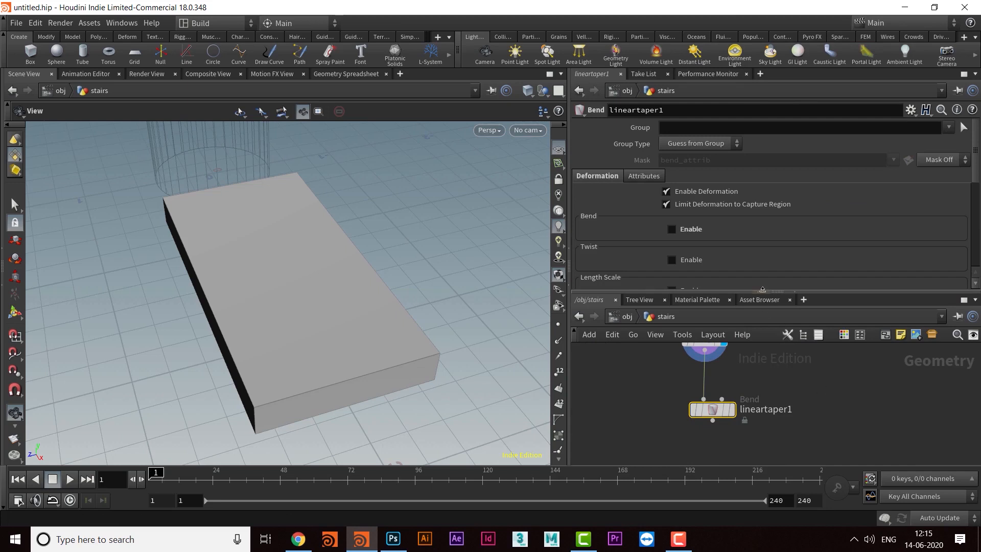
Set lineartaper1's Taper to .7 and its Capture Length to 2
left_click_drag(762, 290, 756, 331)
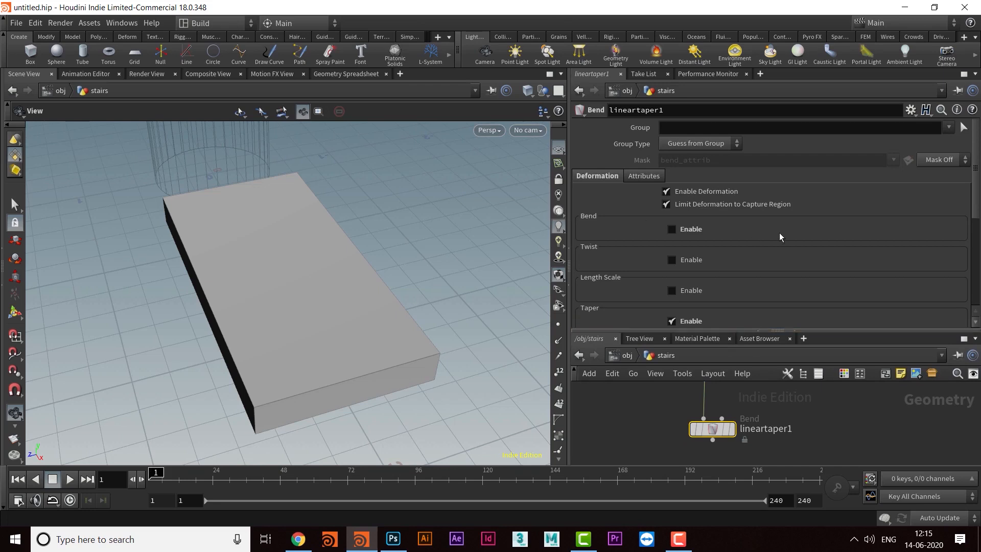
scroll(782, 234, "down", 3)
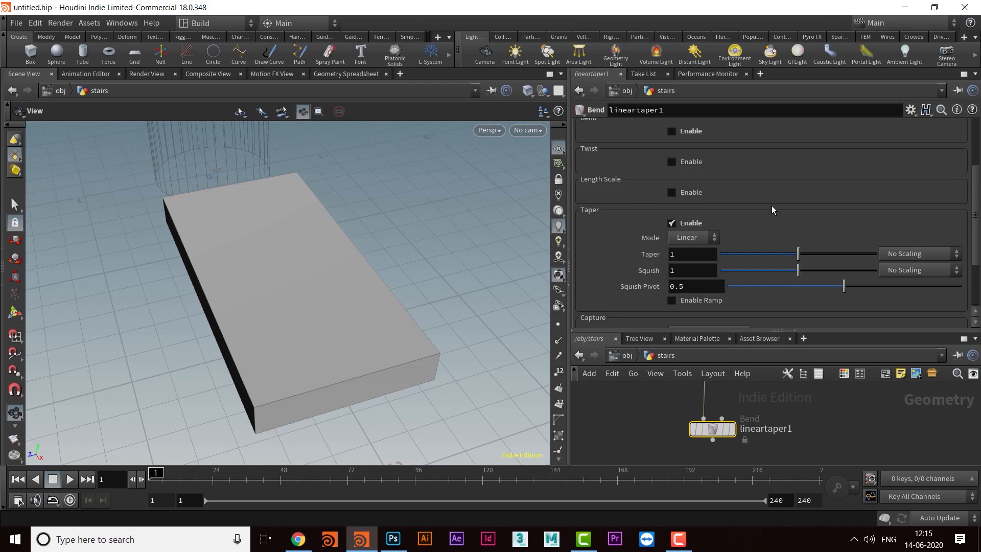
double_click(691, 253)
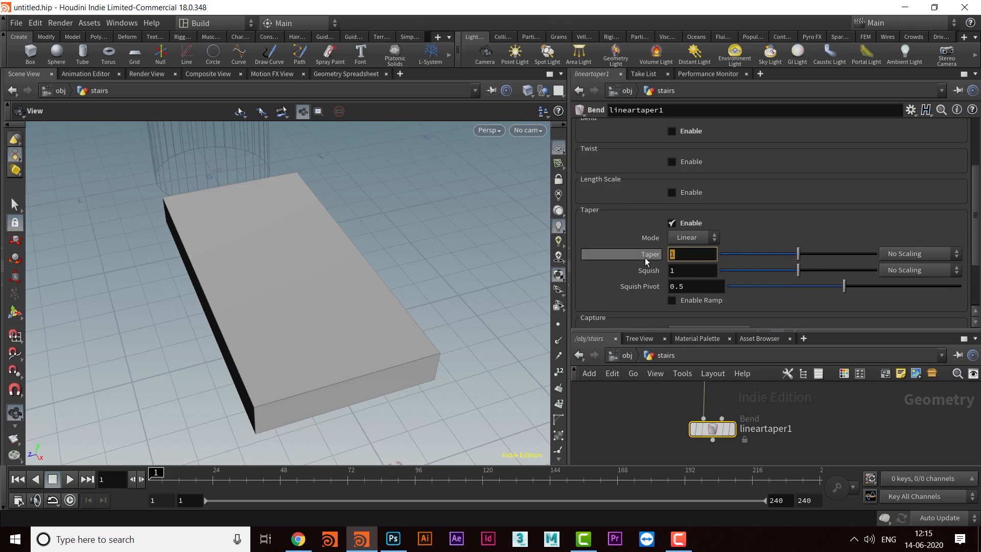
type(".7")
key("Return")
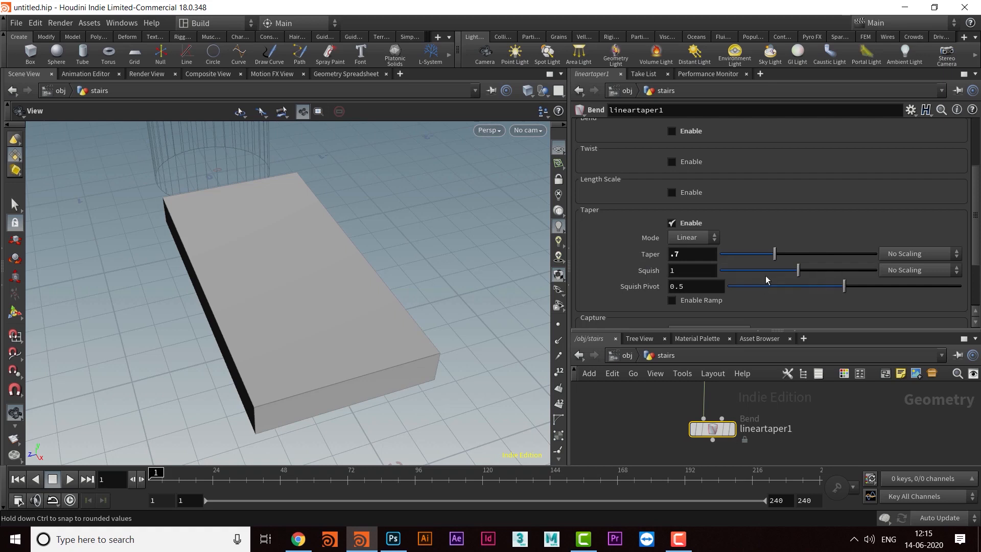
scroll(766, 275, "down", 4)
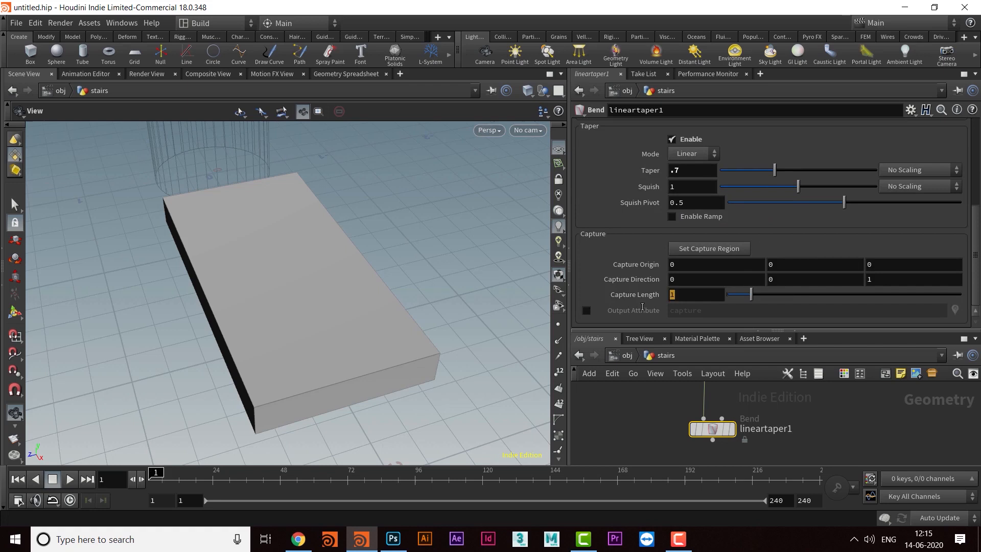
type("2")
key("Return")
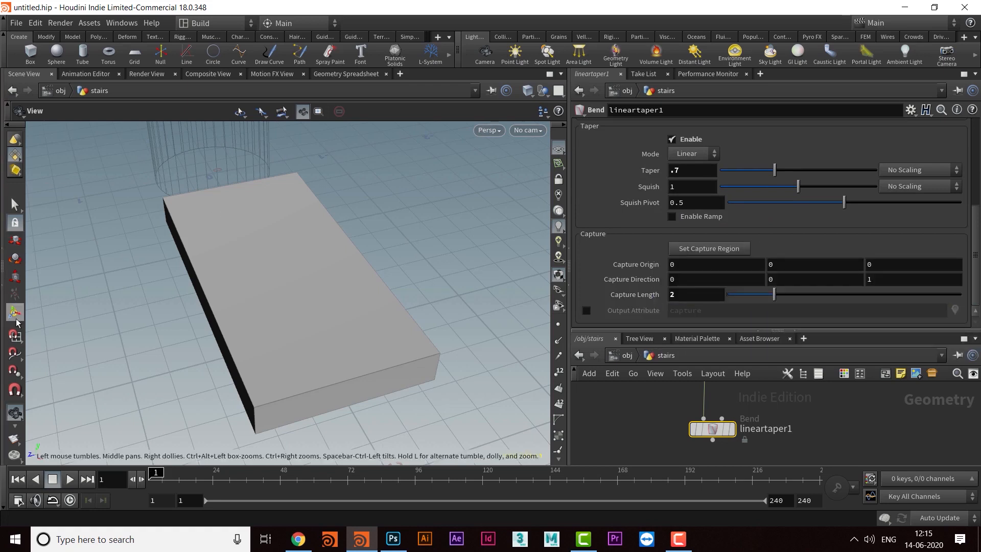
Try the Y axis for lineartaper1's Capture Direction, and set it to 1, 0, 0 so it runs along the step's length
left_click_drag(278, 326, 335, 345, "alt")
middle_click_drag(335, 346, 363, 301, "alt")
right_click_drag(388, 340, 368, 348, "alt")
left_click_drag(368, 348, 331, 308, "alt")
middle_click_drag(331, 308, 323, 311, "alt")
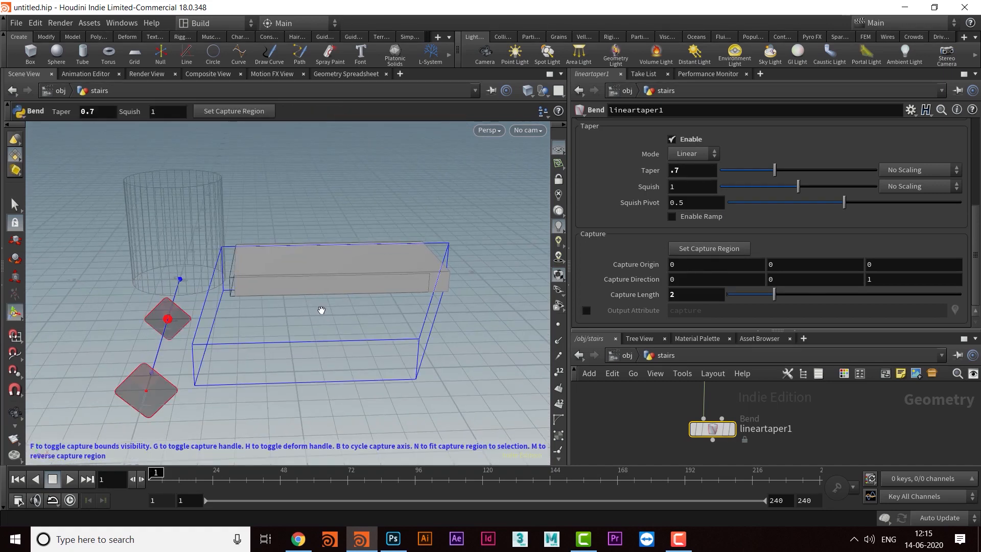
left_click(891, 277)
type("0")
key("Return")
key("Return")
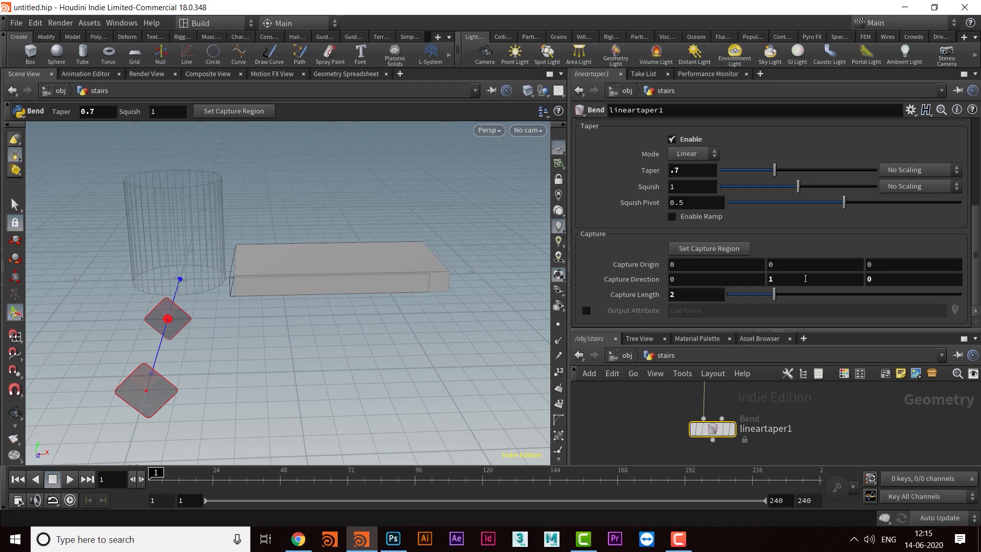
left_click(805, 278)
left_click(760, 277)
type("1")
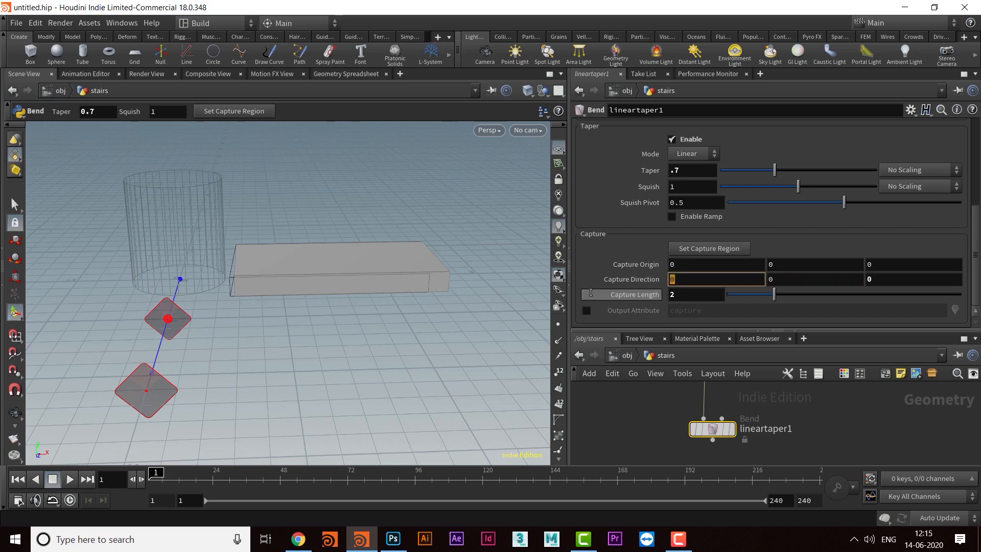
key("Return")
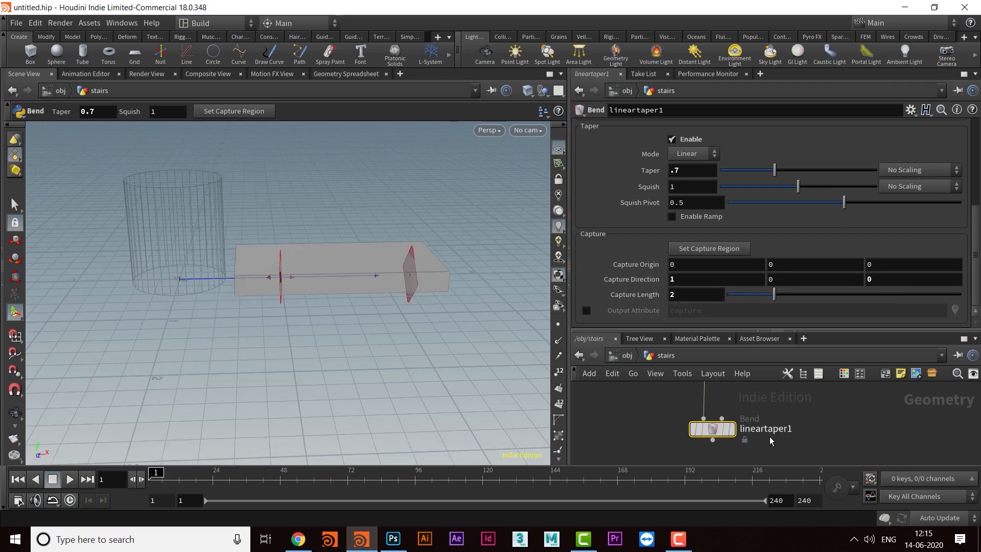
Display lineartaper1's result and look at the tapered step from above
middle_click_drag(746, 440, 725, 438)
key("Escape")
left_click_drag(481, 340, 387, 350)
key("Return")
key("Escape")
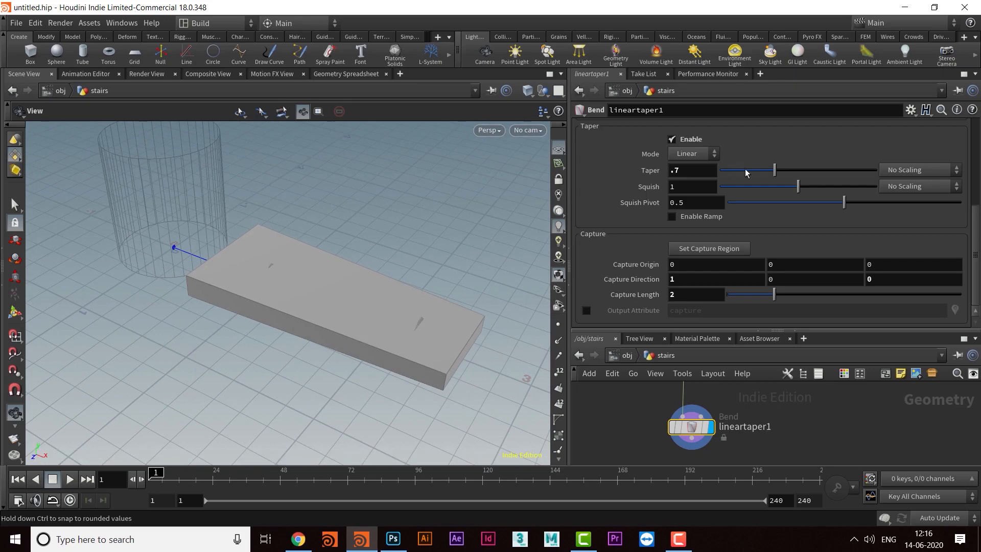
Try a Taper of .8, set it to .6, and check the step's narrowed shape from the side
left_click_drag(689, 172, 652, 175)
type(".8")
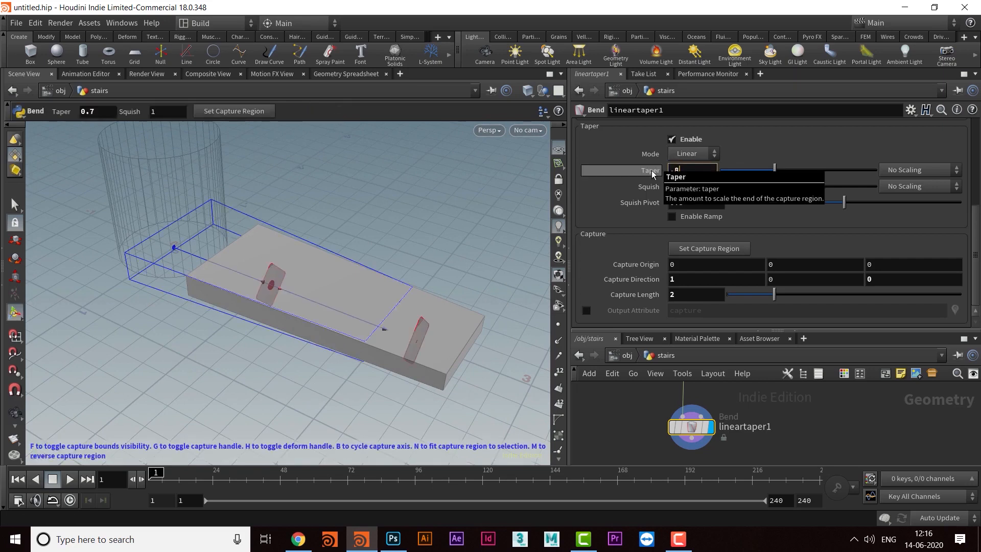
key("Return")
left_click_drag(691, 171, 592, 171)
type(".6")
key("Return")
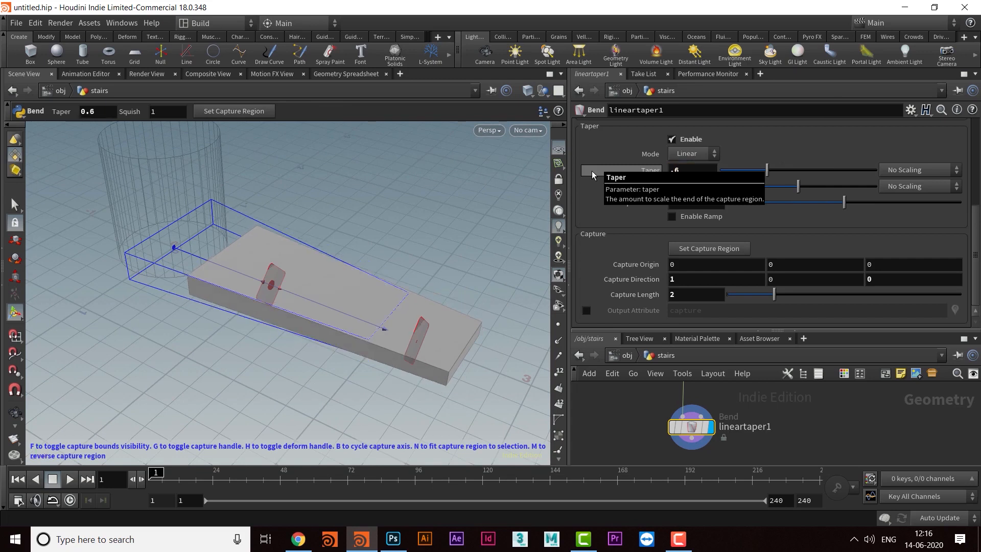
key("Escape")
left_click_drag(297, 271, 406, 286)
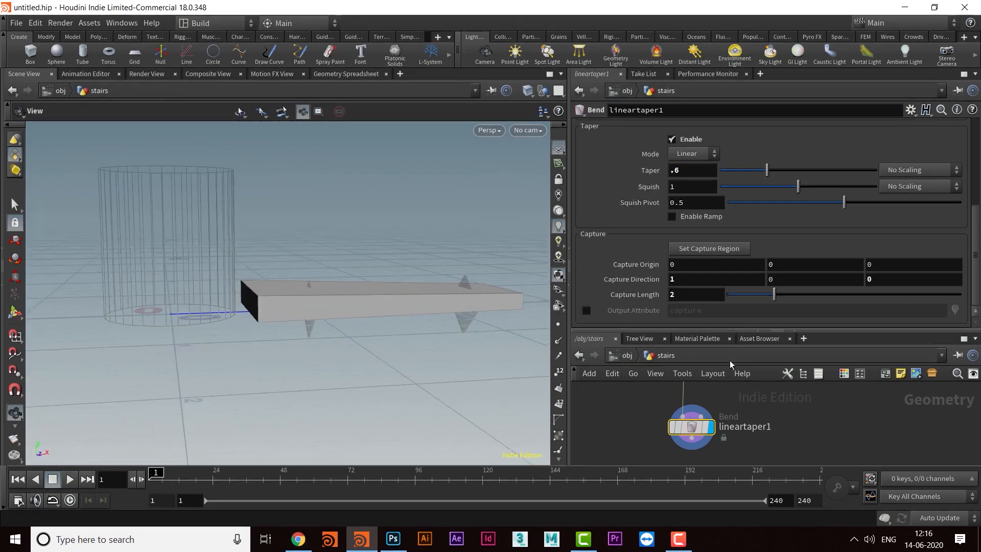
Add a Copy and Transform node to lineartaper1's output, place it directly below, and display its result
key("Return")
left_click_drag(731, 331, 732, 217)
middle_click_drag(781, 414, 791, 338)
middle_click_drag(727, 378, 731, 375)
left_click(702, 297)
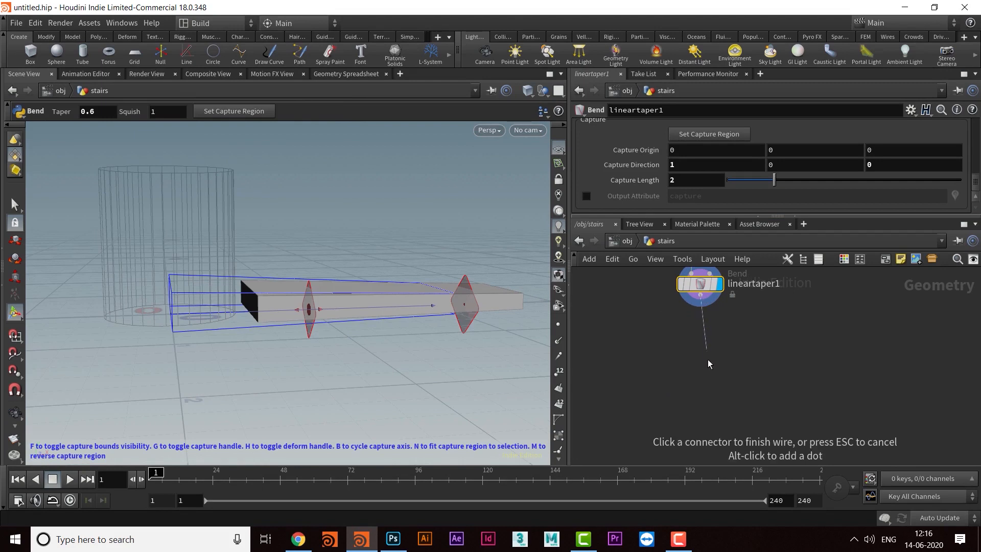
left_click(707, 360)
type("COPY")
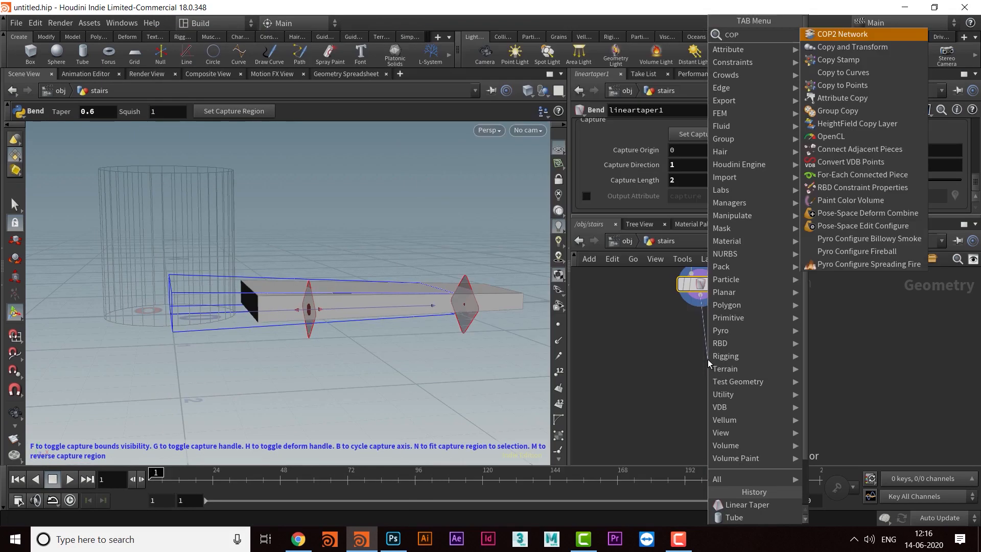
key("Return")
left_click(707, 359)
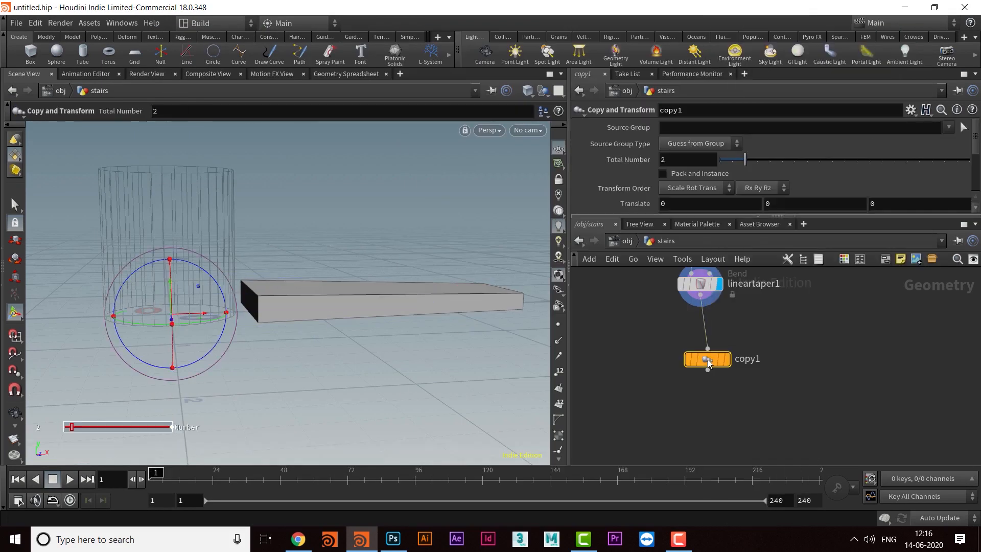
left_click(719, 365)
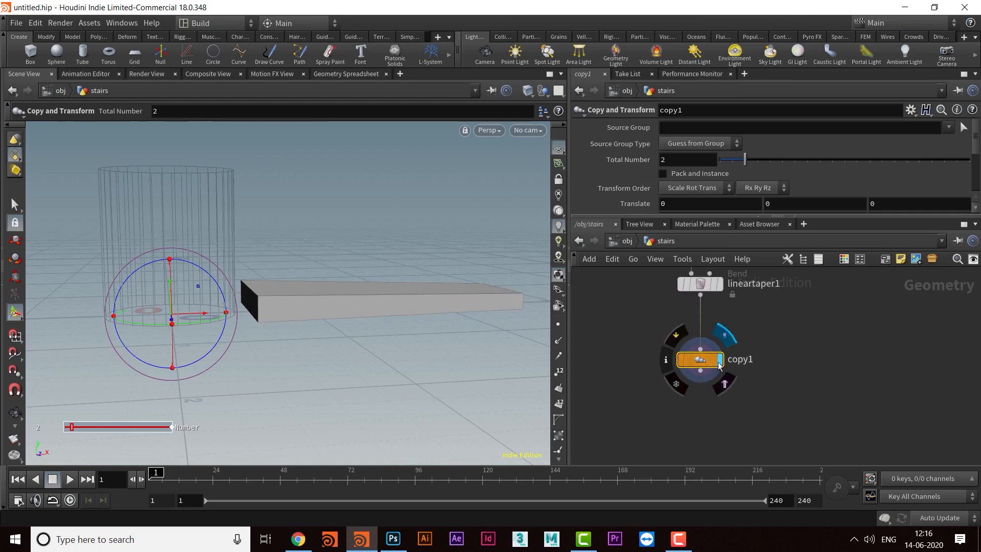
Set copy1's Y Translate to .2 so that the second step sits above the first
middle_click_drag(777, 333, 776, 351)
left_click_drag(335, 283, 338, 332, "alt")
key("Return")
left_click_drag(663, 217, 660, 309)
left_click_drag(284, 310, 327, 280, "alt")
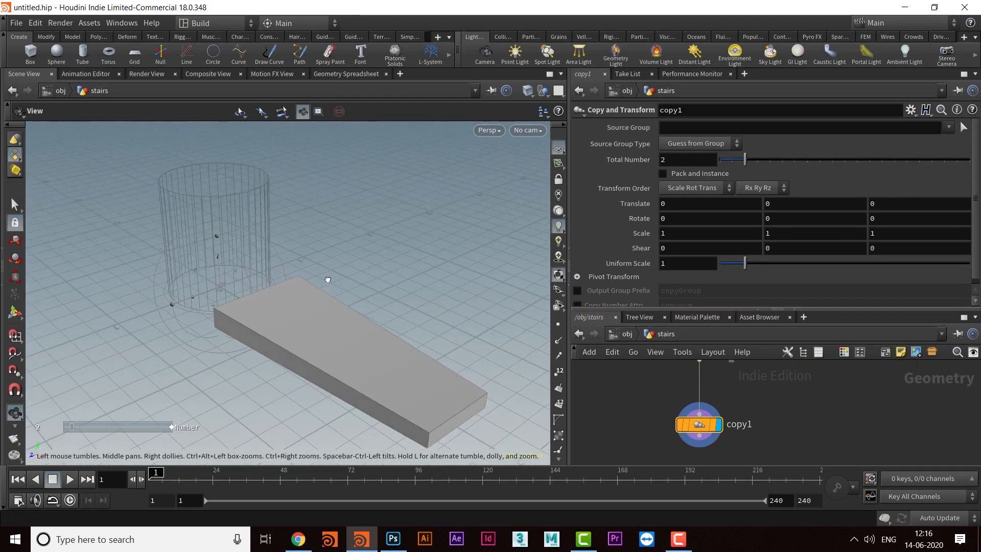
key("Return")
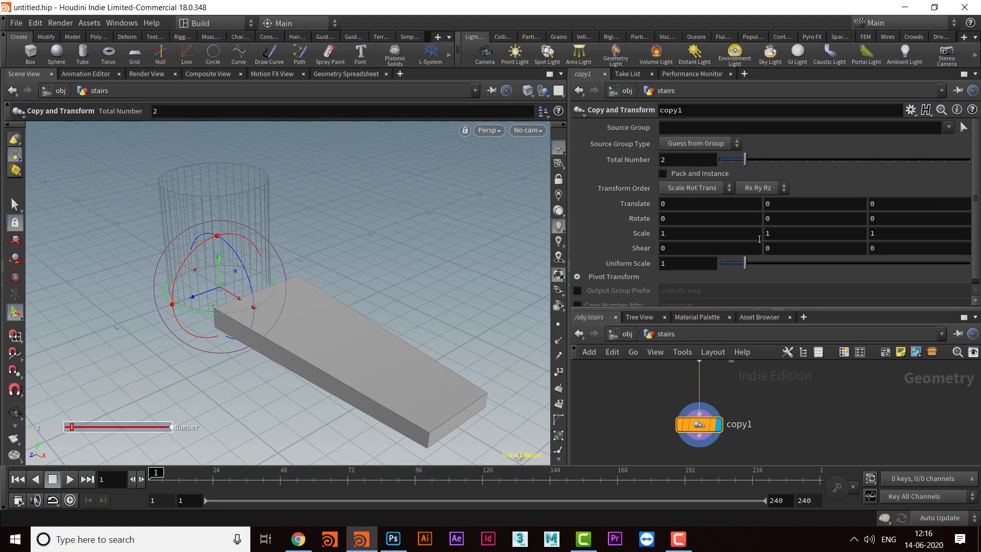
key("Escape")
left_click_drag(307, 335, 327, 327)
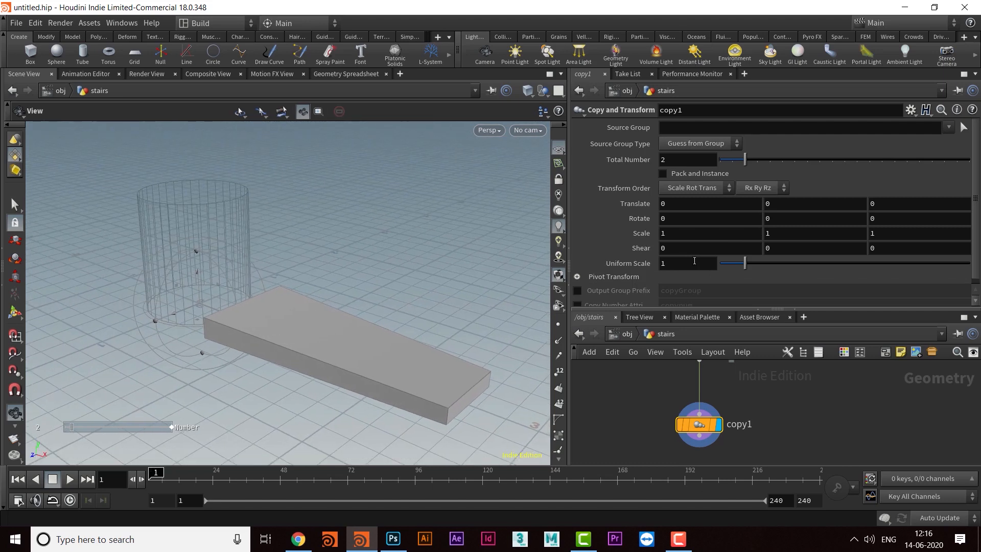
key("Return")
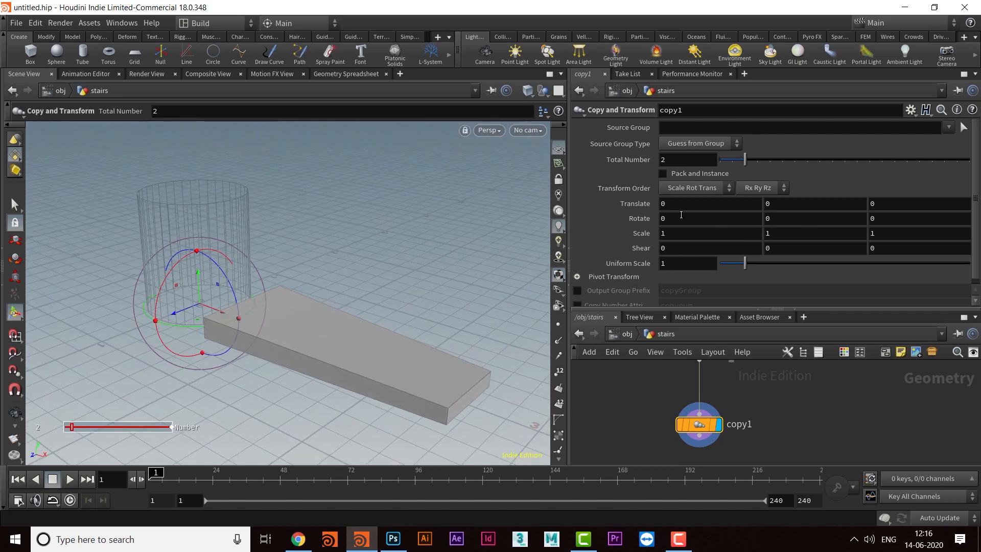
left_click(797, 207)
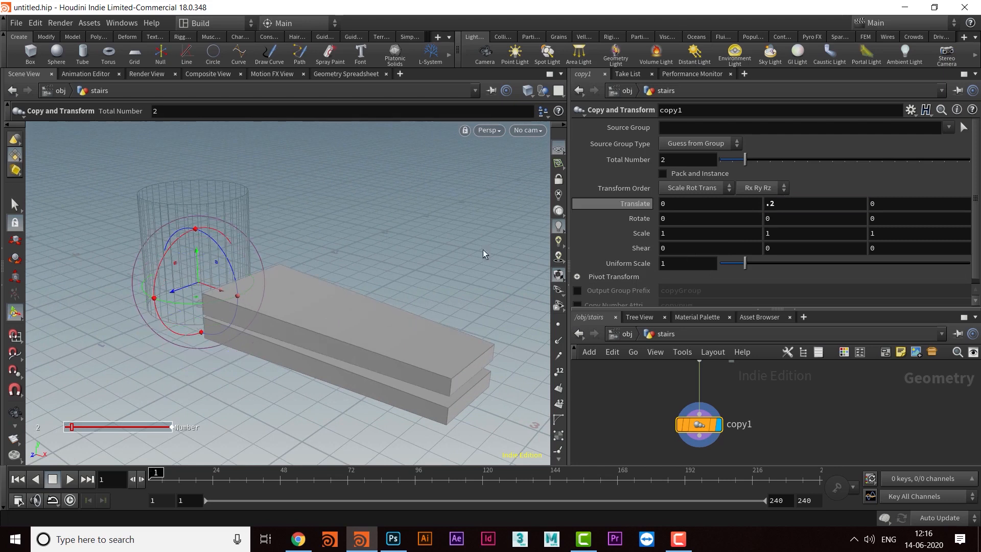
Compare the vertical spacing of the two steps with box1's Size and Center settings
key("Escape")
left_click_drag(287, 313, 265, 332)
key("Return")
middle_click_drag(747, 385, 777, 464)
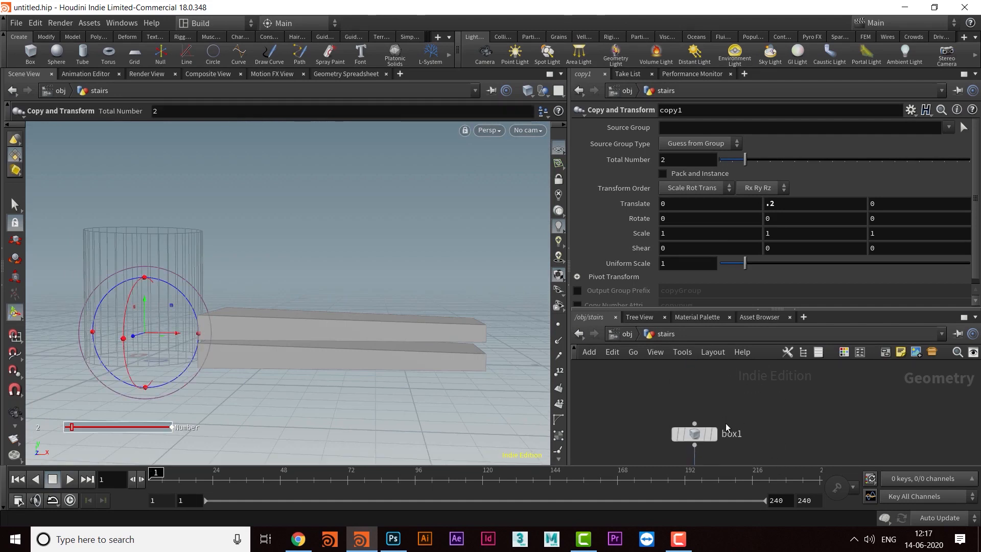
left_click(693, 434)
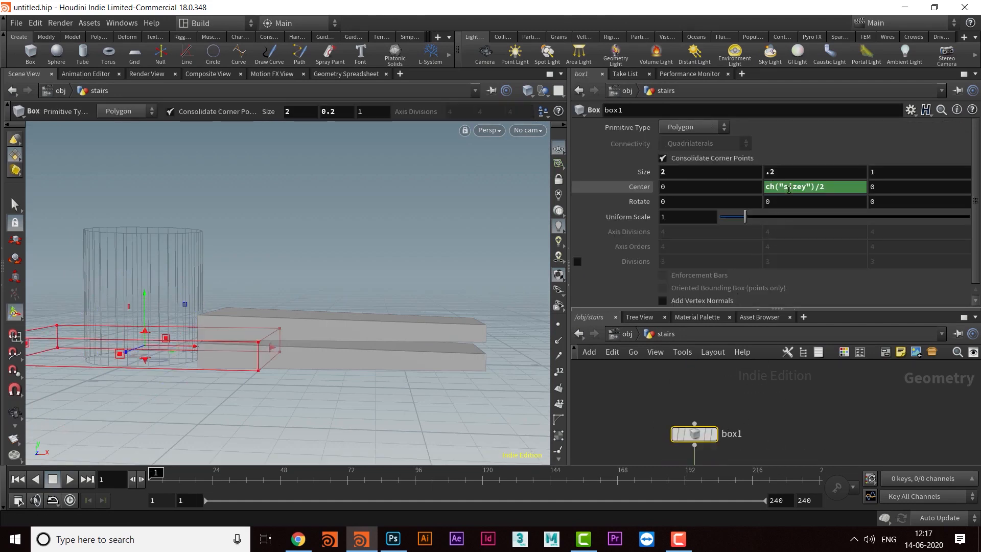
middle_click_drag(784, 456, 785, 327)
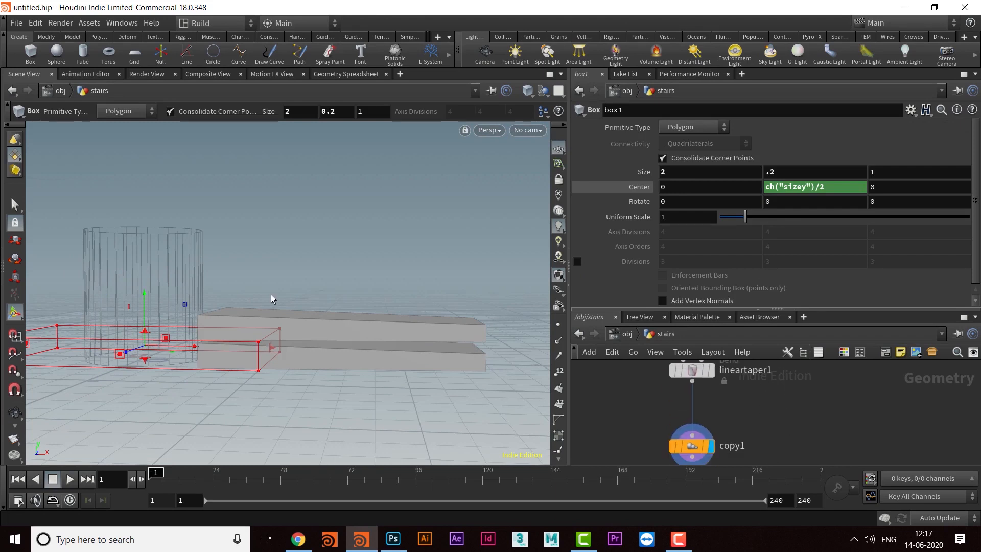
middle_click_drag(710, 449, 702, 410)
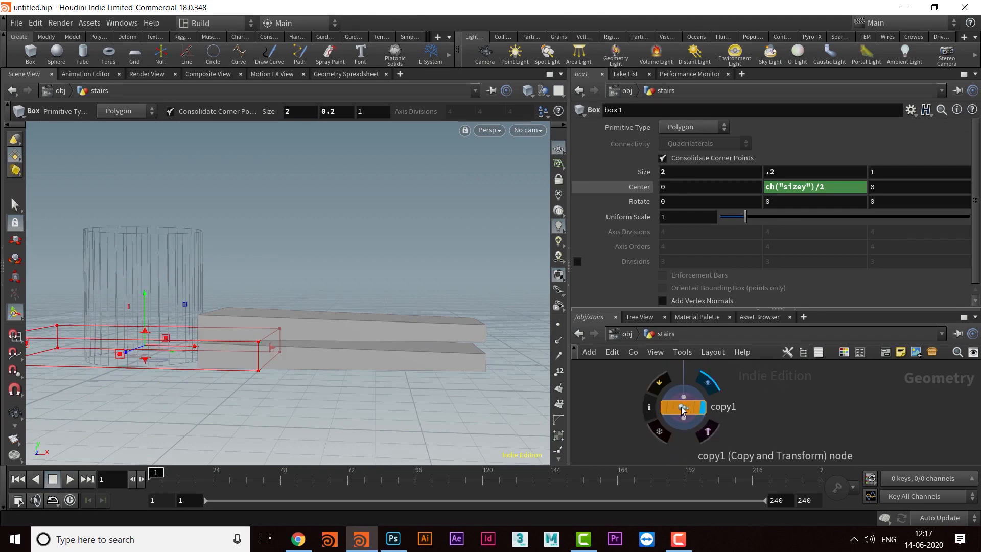
Set copy1's Y Rotate to 15 so that the copied step turns around the tube
left_click(682, 408)
key("Escape")
left_click_drag(346, 248, 230, 278)
key("Return")
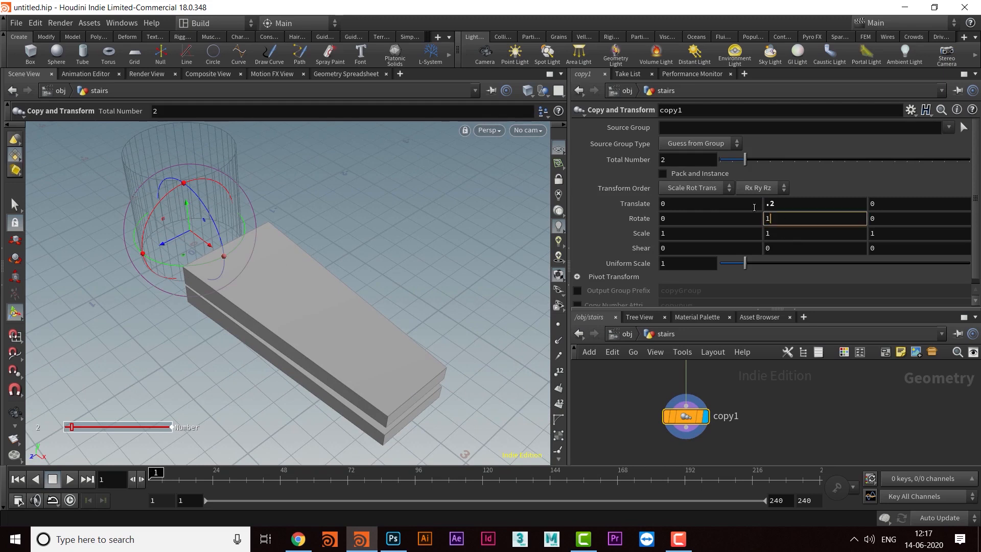
key("Return")
Increase copy1's Total Number to 9 and inspect the turning stairs from the side and from above
key("Escape")
left_click_drag(425, 307, 366, 302)
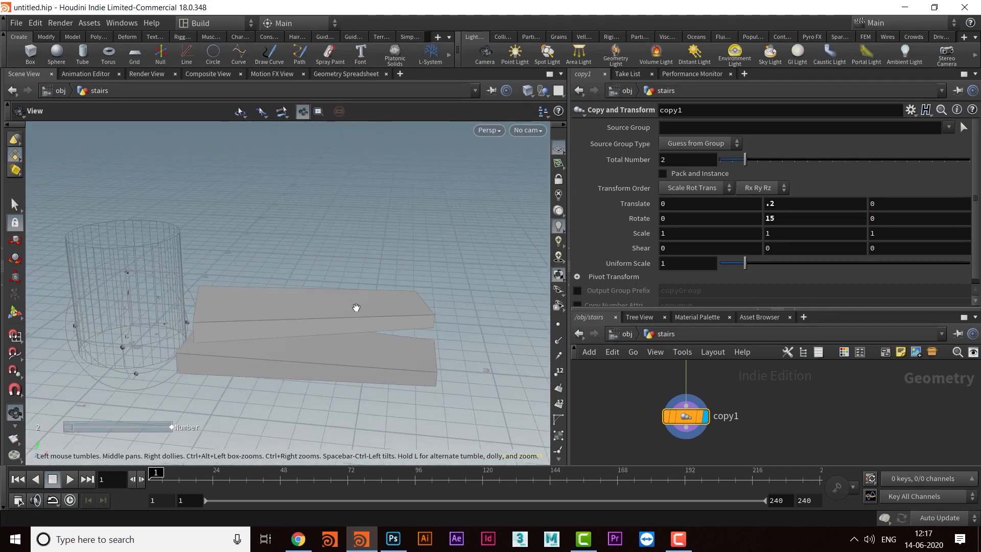
key("Return")
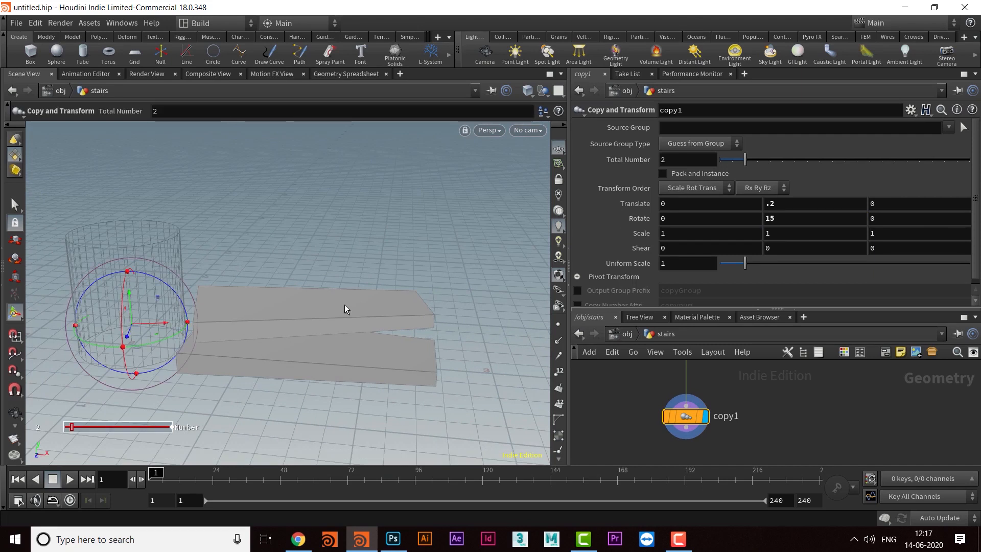
key("Escape")
left_click_drag(278, 322, 357, 307)
key("Return")
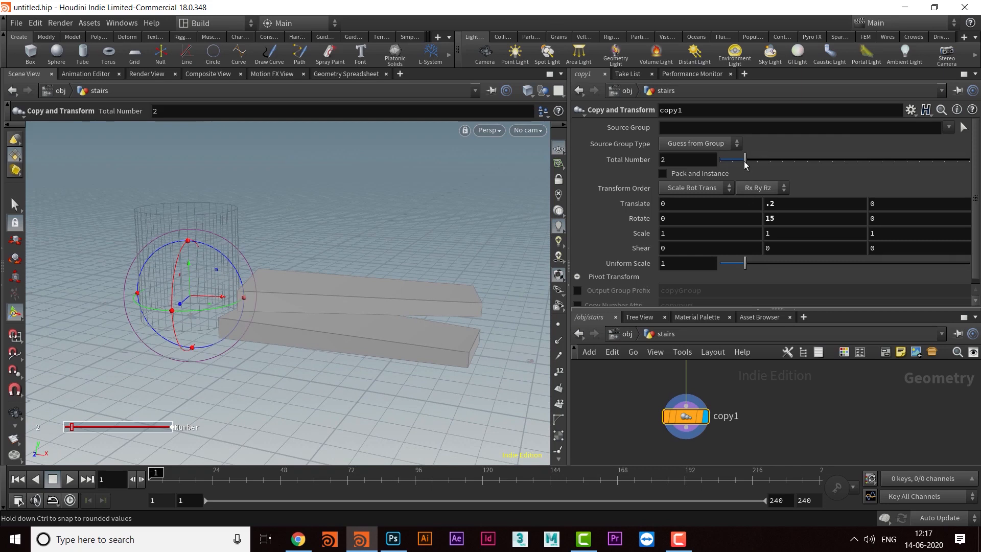
left_click_drag(749, 162, 835, 161)
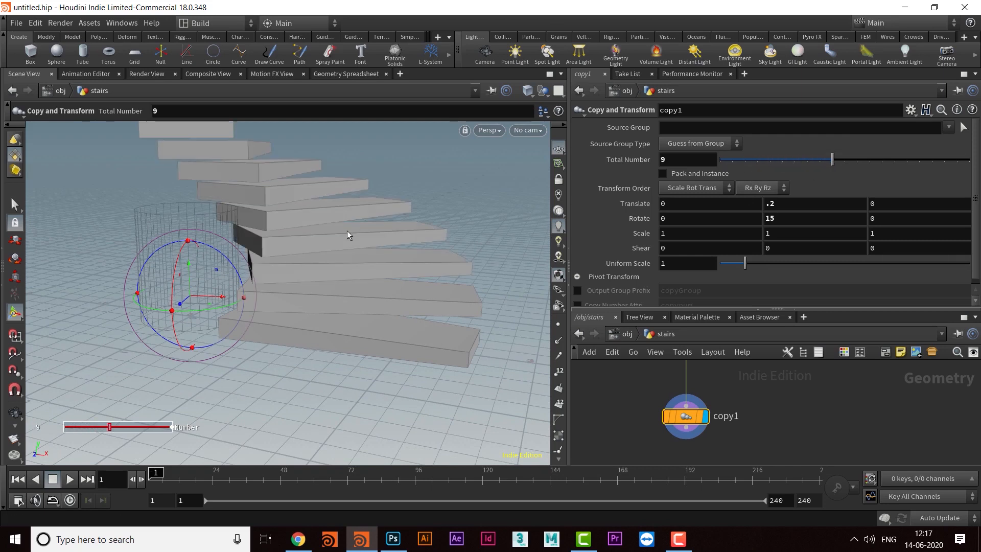
key("Escape")
left_click_drag(379, 241, 419, 303)
key("Return")
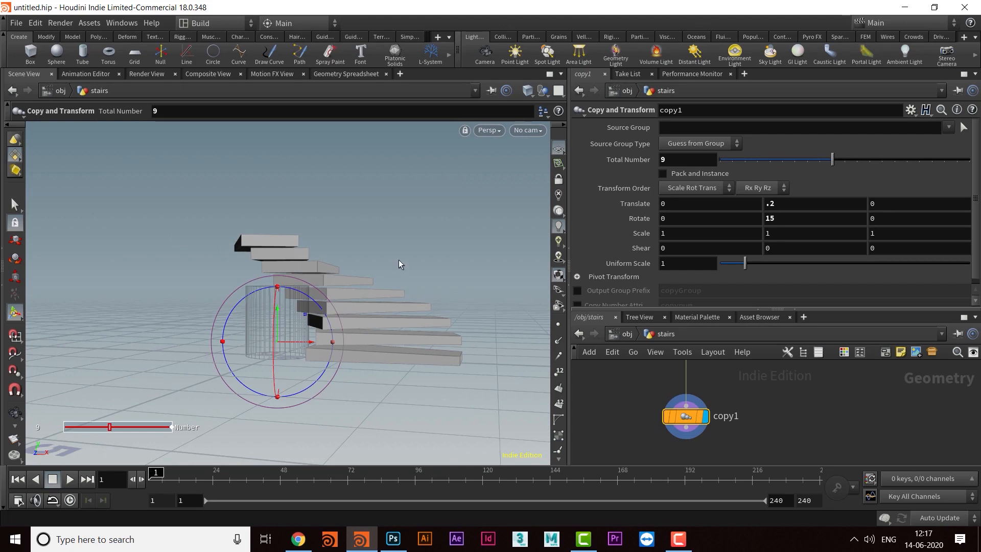
key("Escape")
left_click_drag(337, 246, 327, 303)
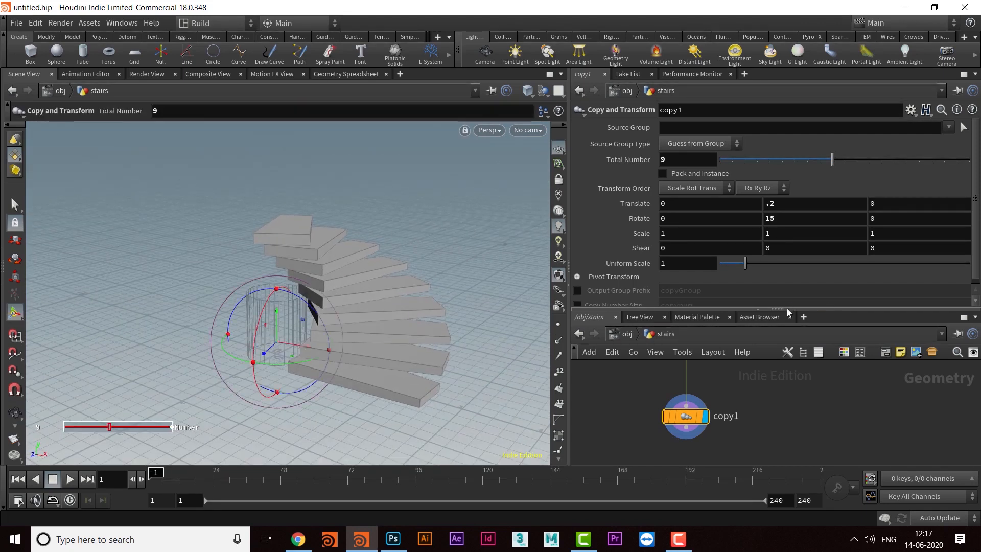
Add a Null node to an empty area of the stairs network, beside the box and copy chain
left_click_drag(782, 310, 783, 203)
middle_click_drag(810, 362, 756, 348)
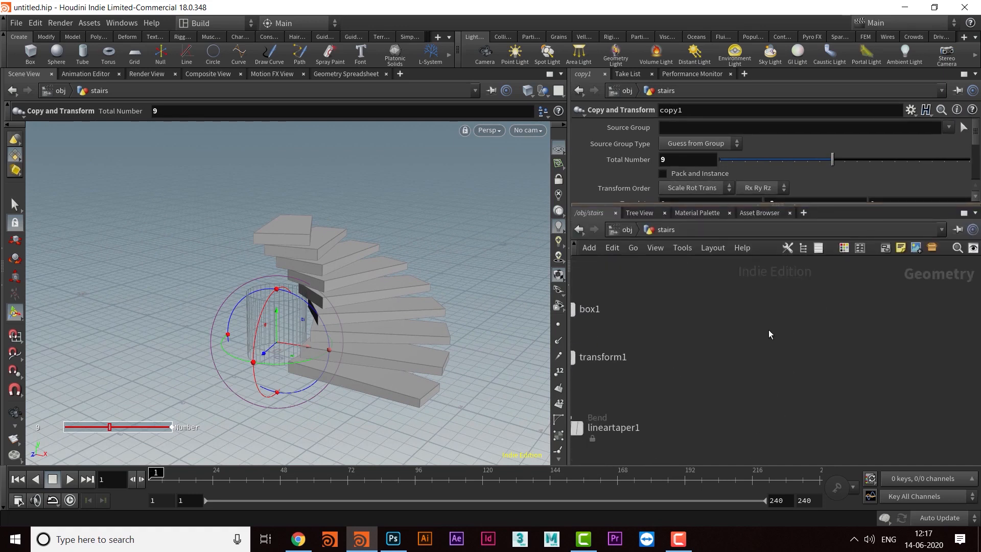
key("Tab")
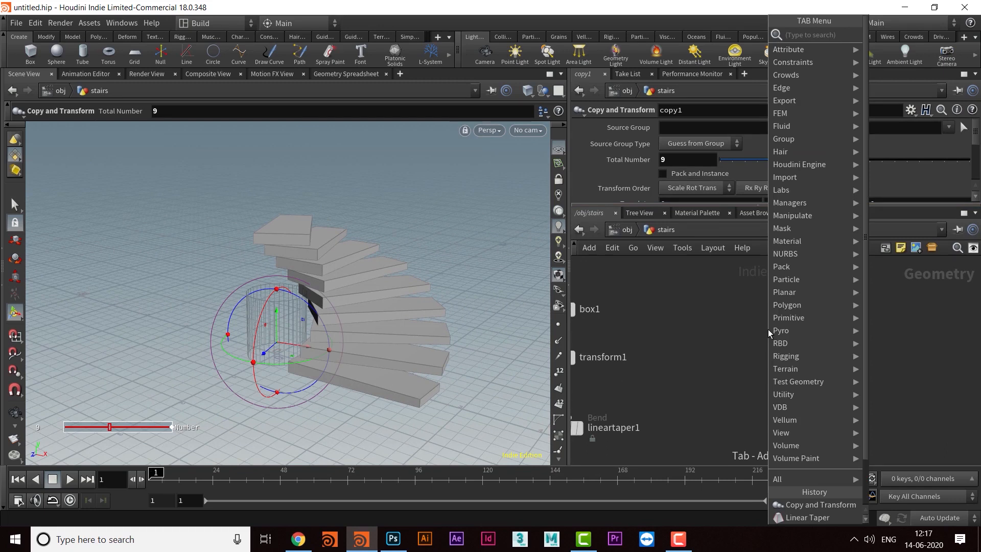
type("NULL")
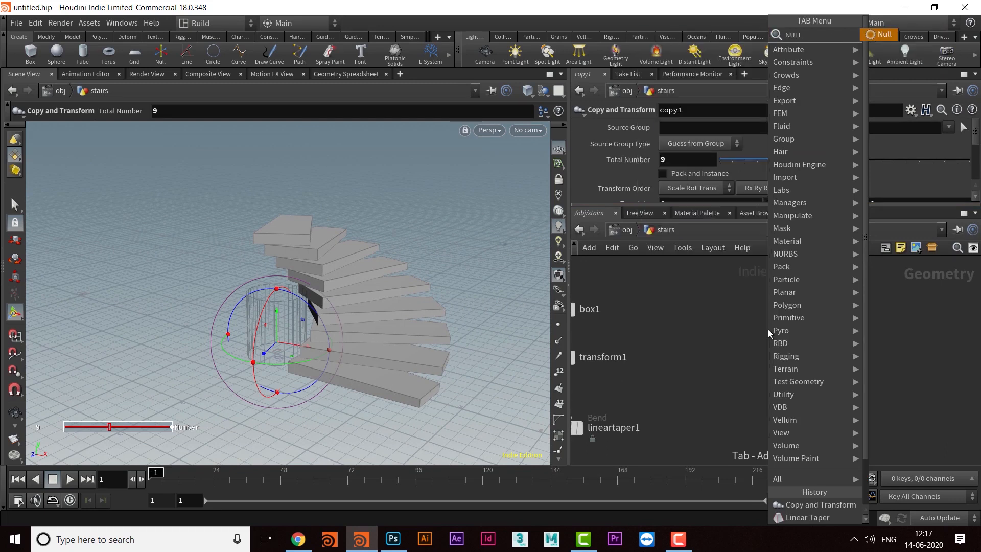
key("Return")
left_click(767, 329)
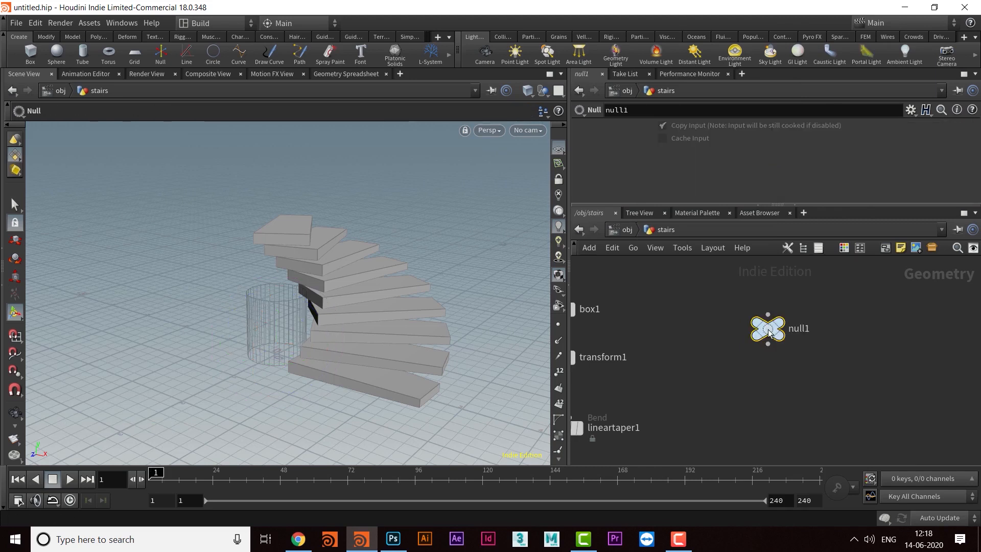
Edit null1's parameter interface and make the built-in Copy Input and Cache Input parameters invisible
left_click_drag(762, 205, 762, 218)
left_click(911, 110)
left_click(858, 124)
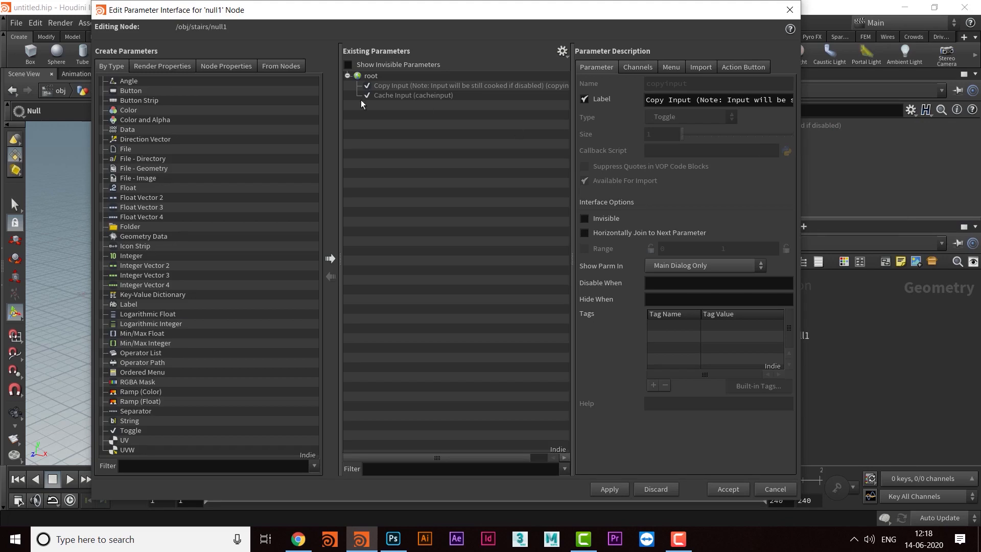
left_click(387, 86)
left_click(387, 96, "shift")
left_click(588, 219)
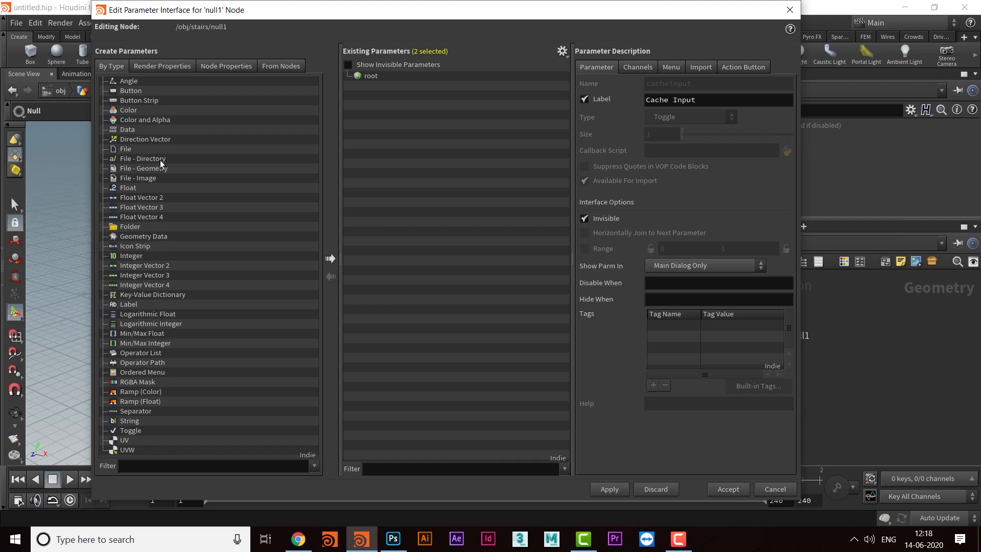
Add two Float parameters under root in null1's parameter interface and select the first one
left_click(149, 228)
double_click(132, 189)
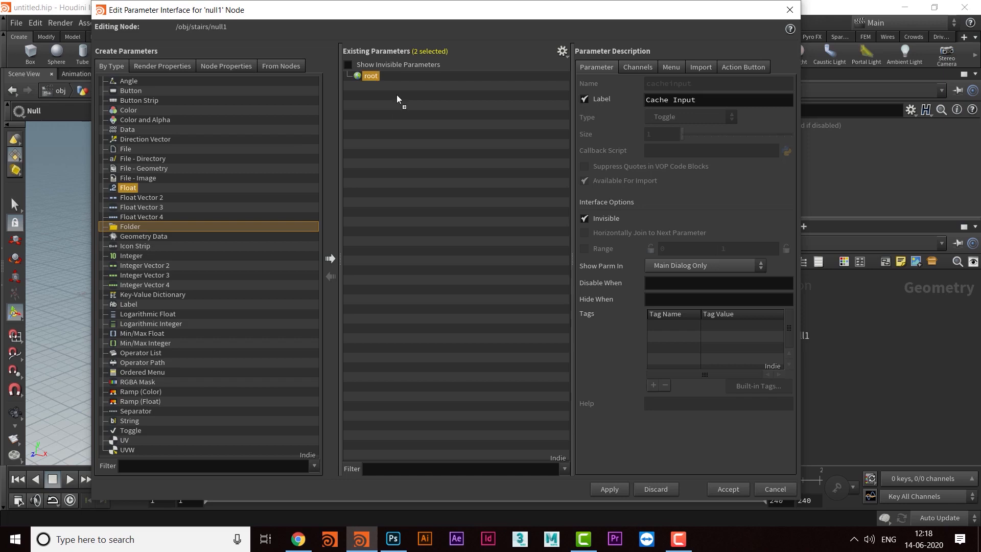
left_click_drag(133, 192, 419, 131)
left_click(420, 95)
left_click(419, 88)
left_click_drag(631, 17, 661, 45)
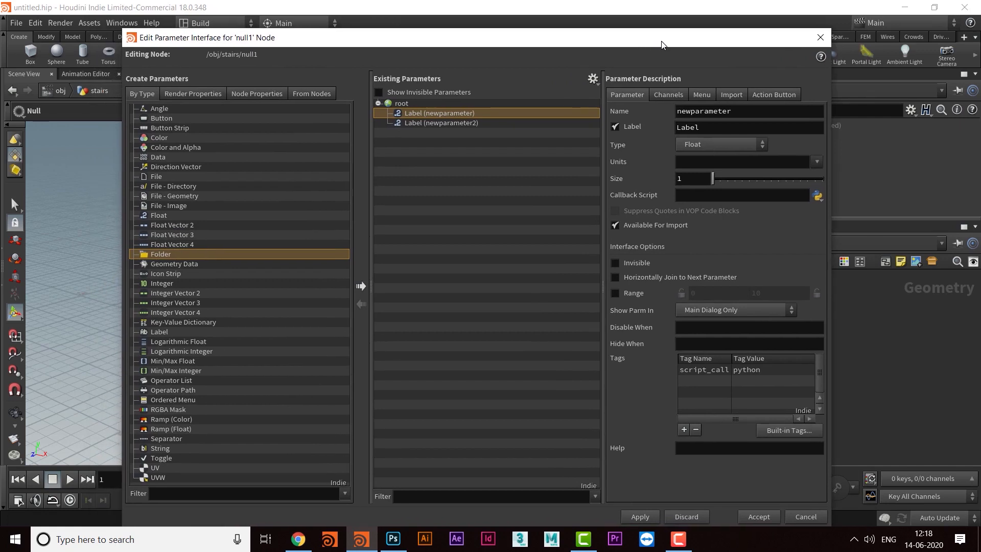
Name the first float parameter hs and label it Height of the Stairs
double_click(752, 111)
type("H")
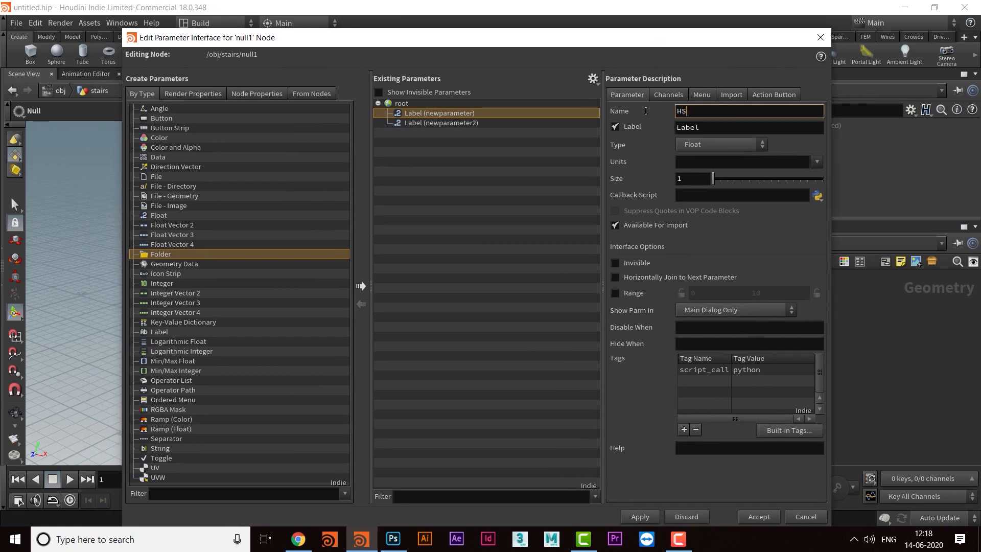
type("S")
key("Return")
type("hs")
key("Tab")
type("He")
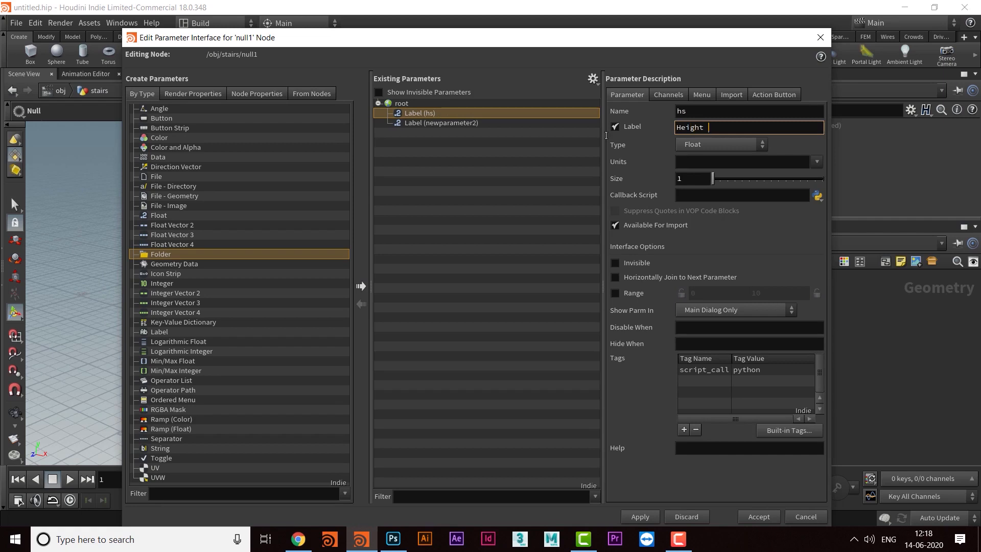
type("ight of the")
left_click_drag(591, 37, 582, 18)
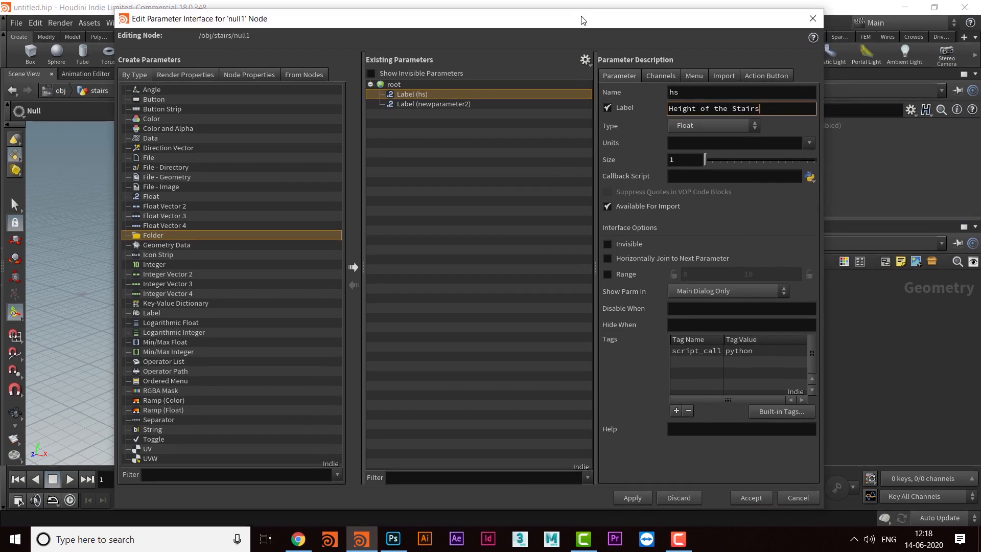
Give Height of the Stairs a range of 2 to 50 with the minimum locked, and accept the interface changes
left_click(608, 275)
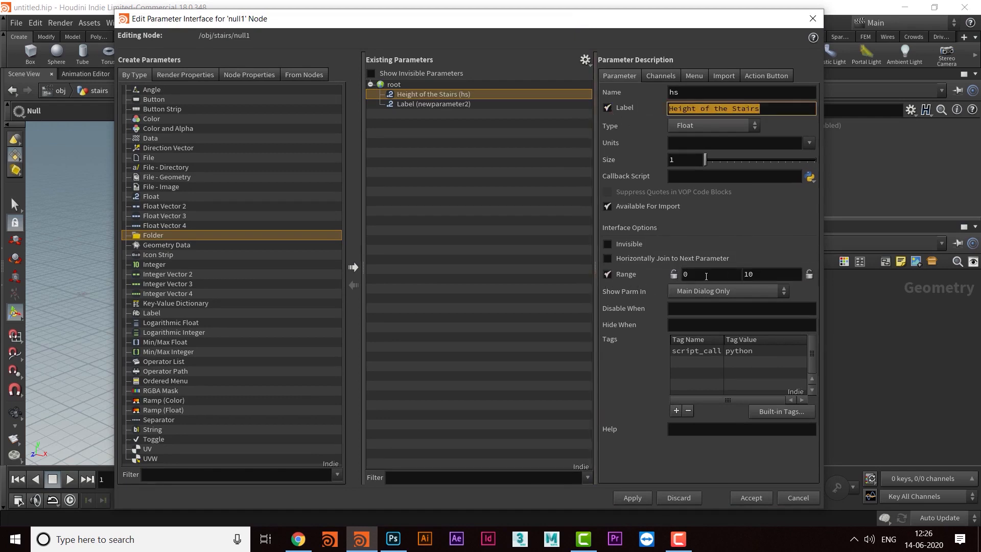
left_click(706, 276)
key("Return")
left_click(788, 278)
type("50")
key("Return")
left_click(674, 274)
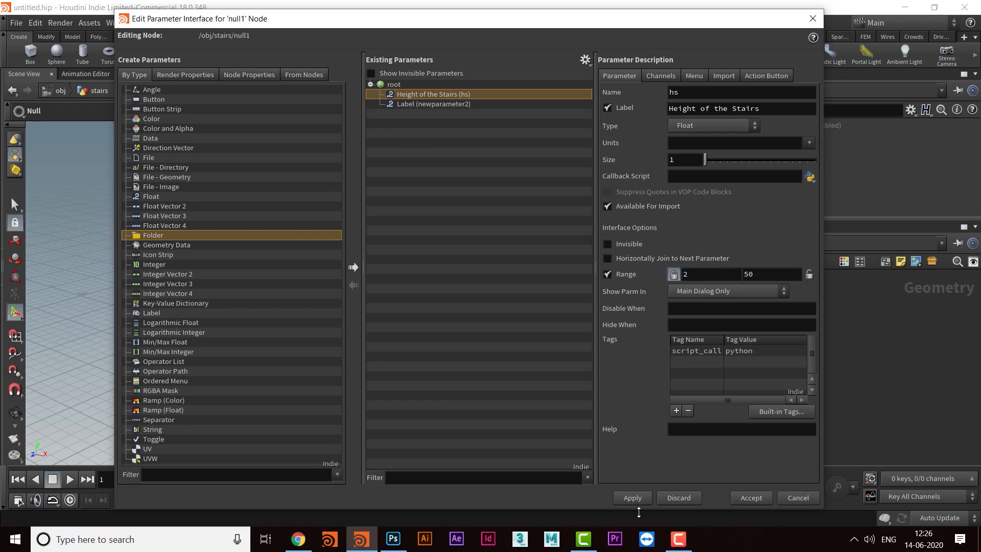
left_click(632, 498)
left_click(751, 498)
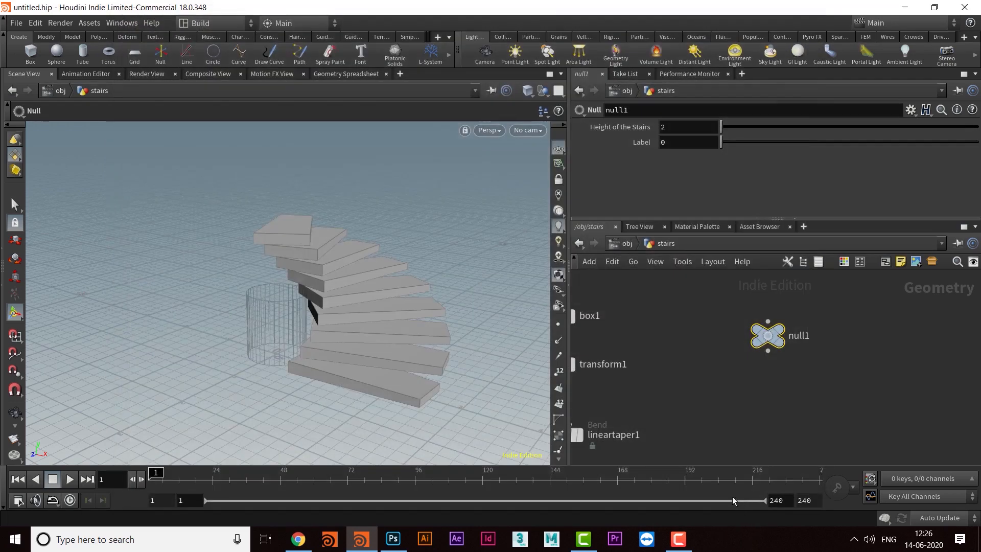
Color the null1 node dark blue in the network so that it stands out as the control node
left_click_drag(316, 374, 328, 274, "alt")
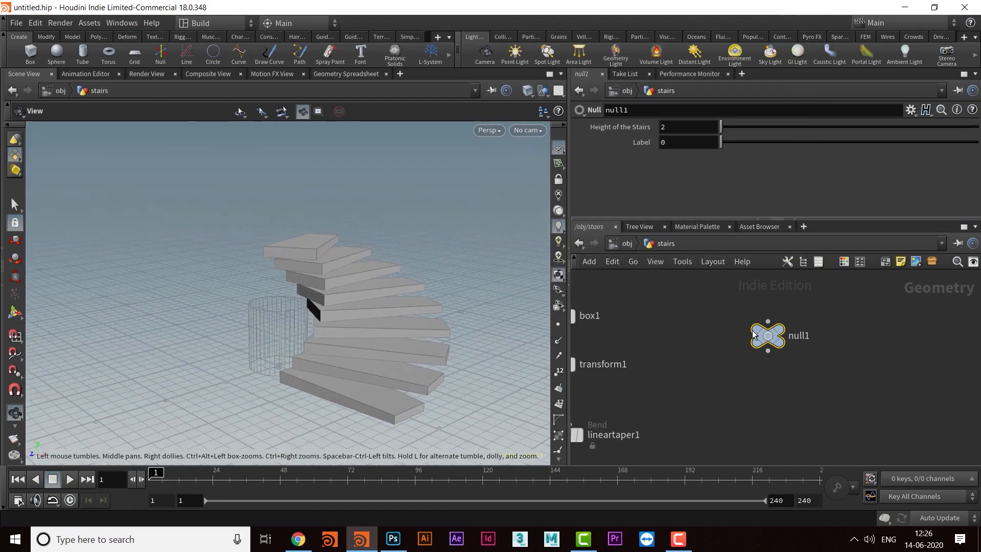
scroll(790, 364, "up", 3)
left_click_drag(777, 326, 788, 346)
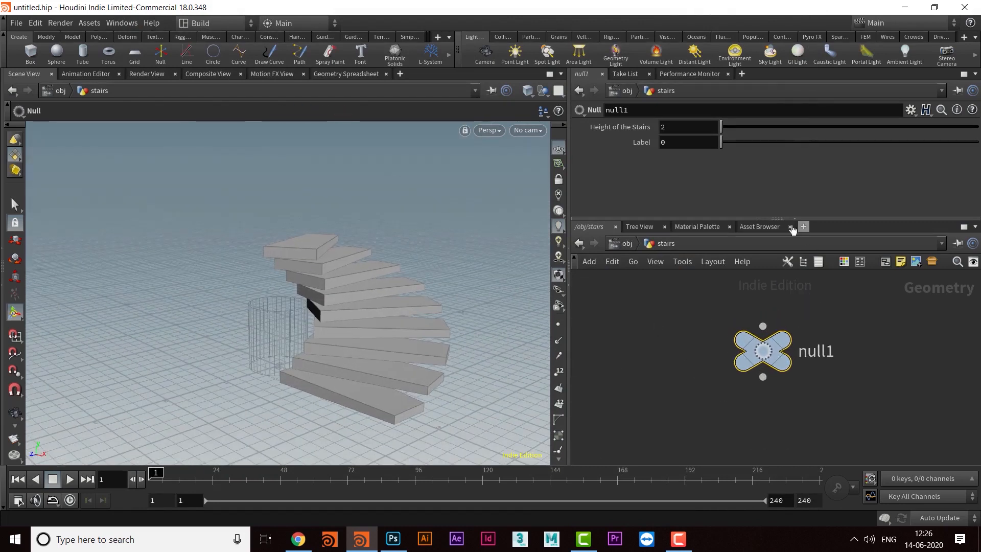
left_click(768, 218)
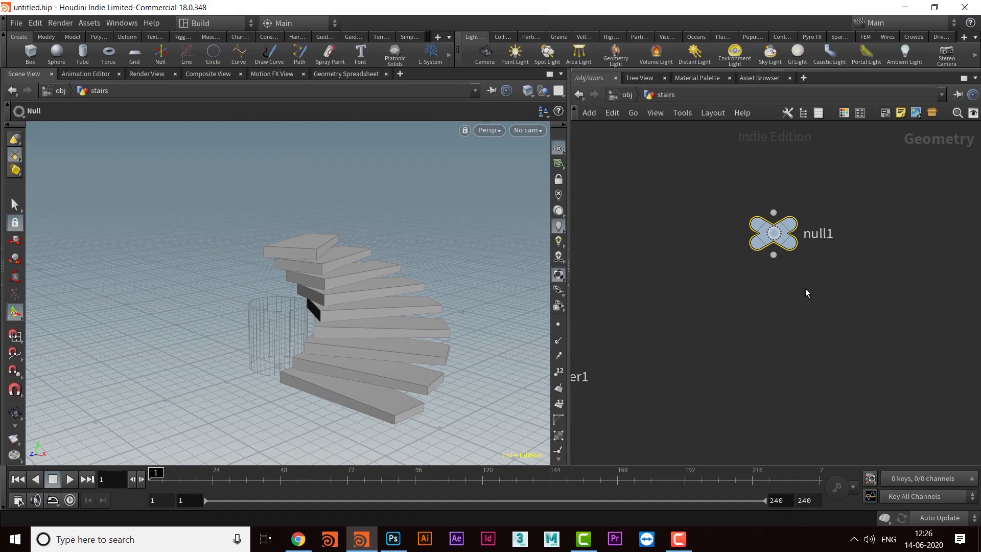
left_click(756, 72)
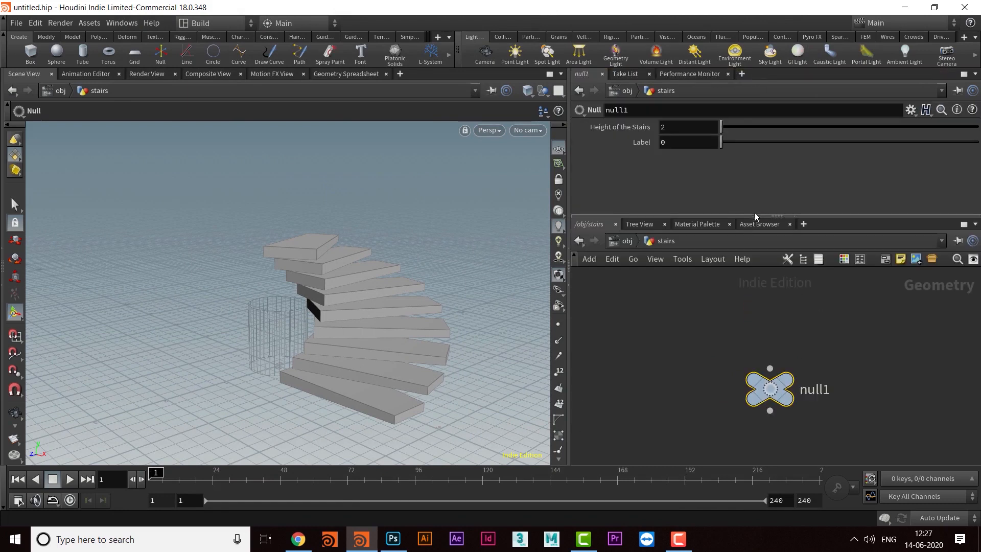
left_click_drag(755, 217, 753, 255)
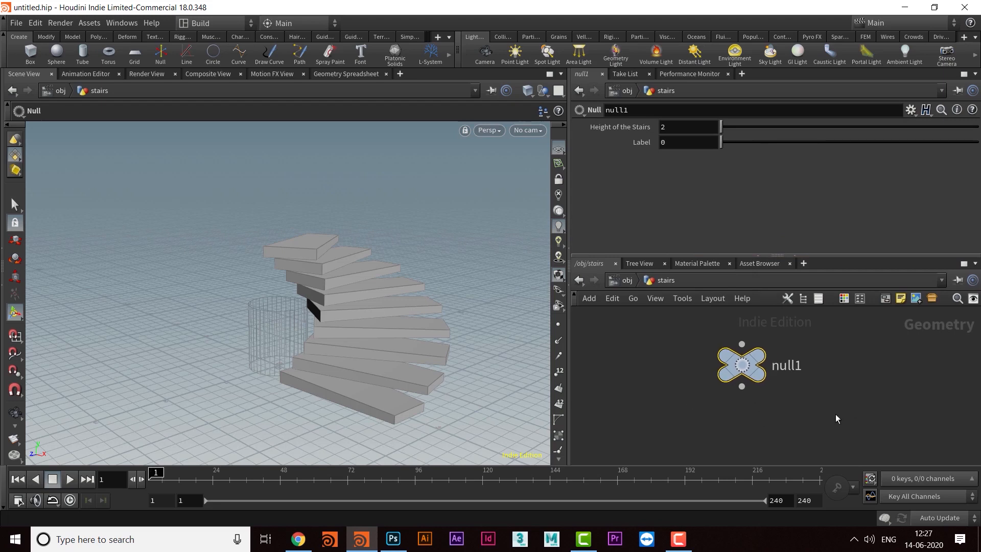
key("c")
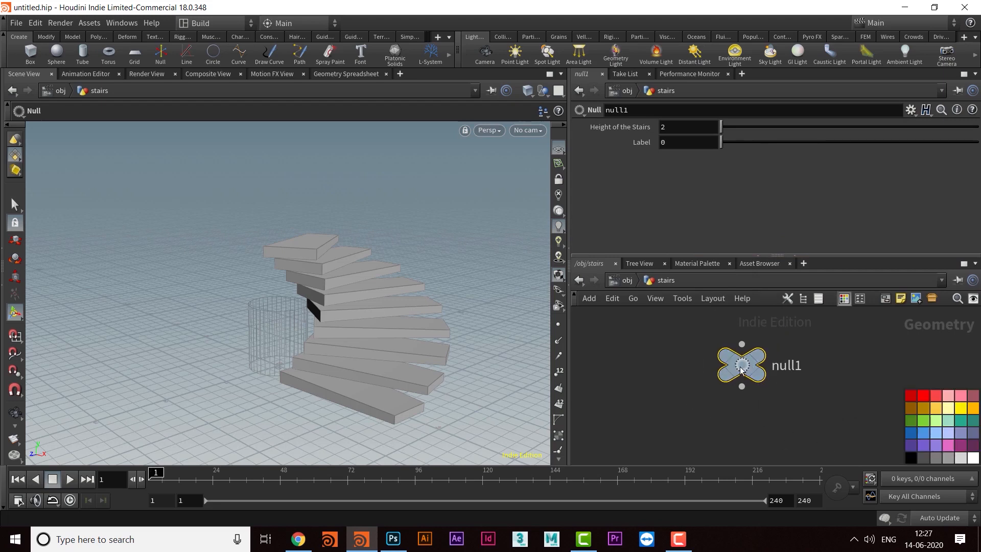
left_click(910, 435)
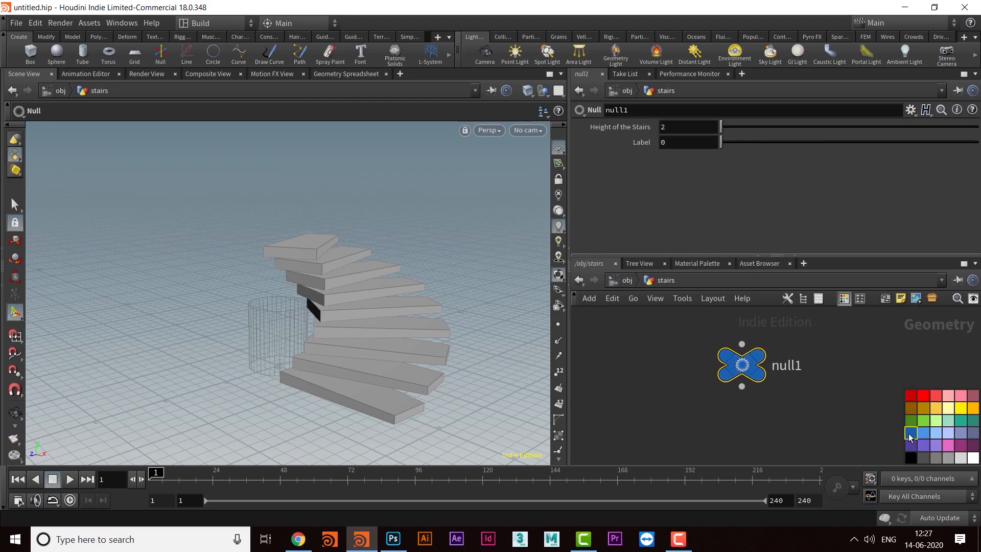
key("c")
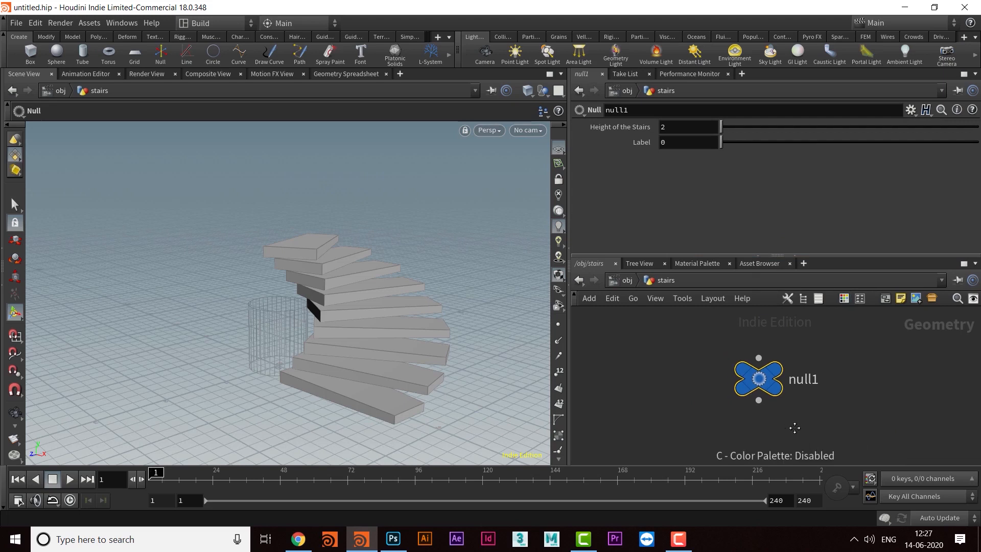
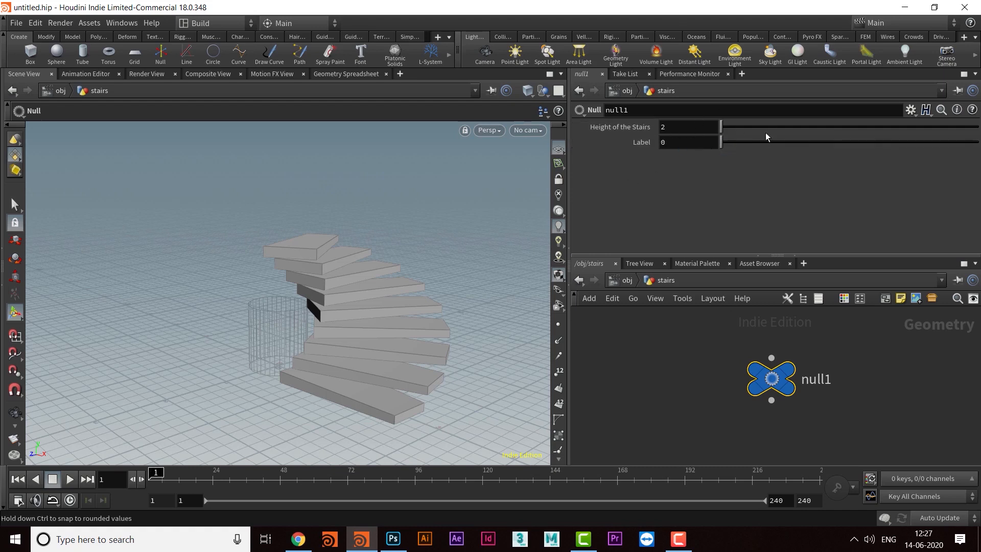
Reopen null1's parameter interface, name the second float parameter rp and label it Radius of the Pole
left_click(911, 110)
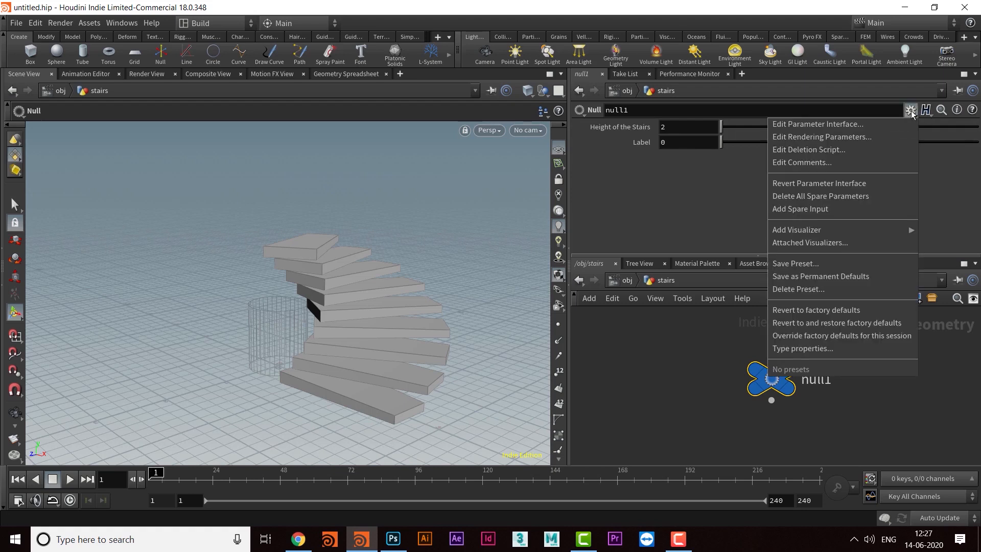
left_click(790, 125)
left_click_drag(479, 25, 555, 34)
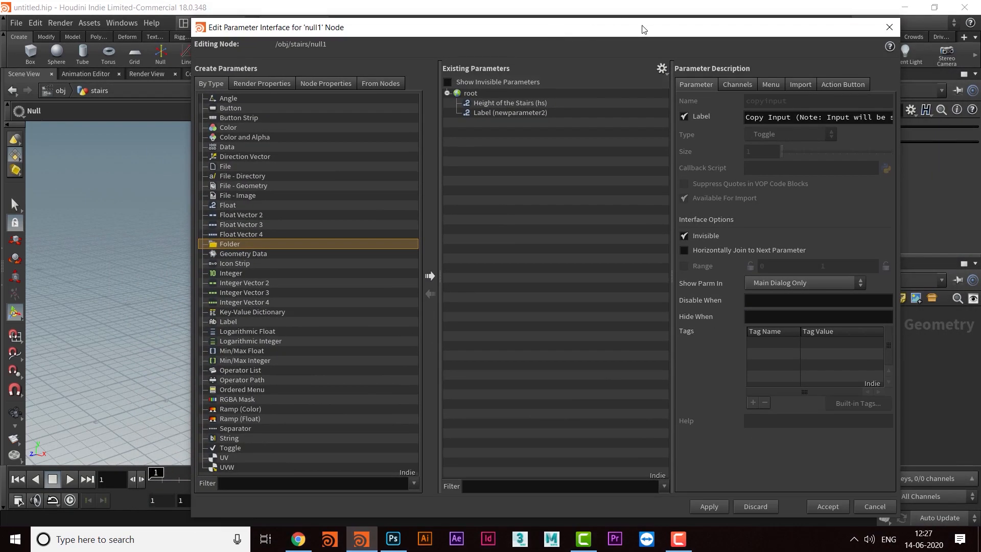
left_click_drag(644, 29, 636, 25)
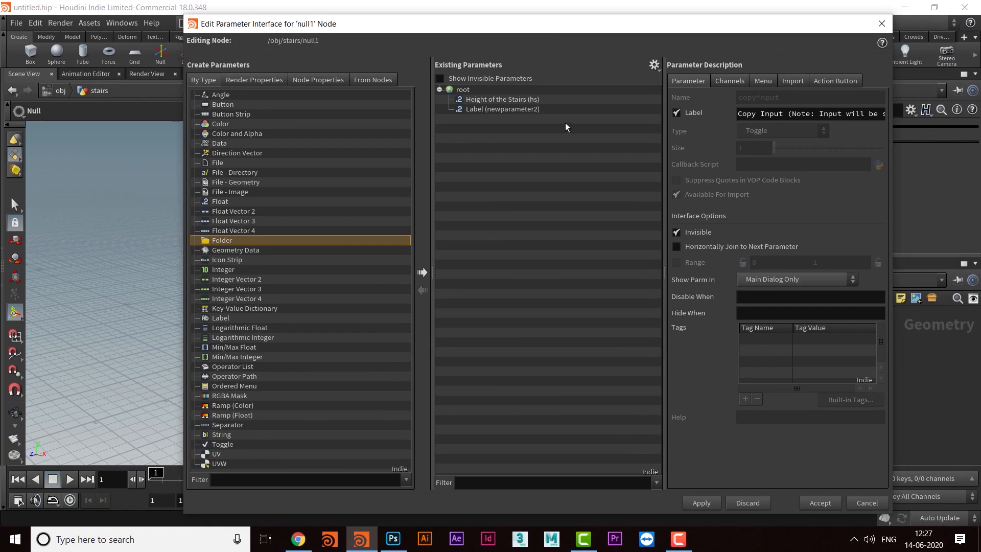
left_click_drag(568, 28, 550, 58)
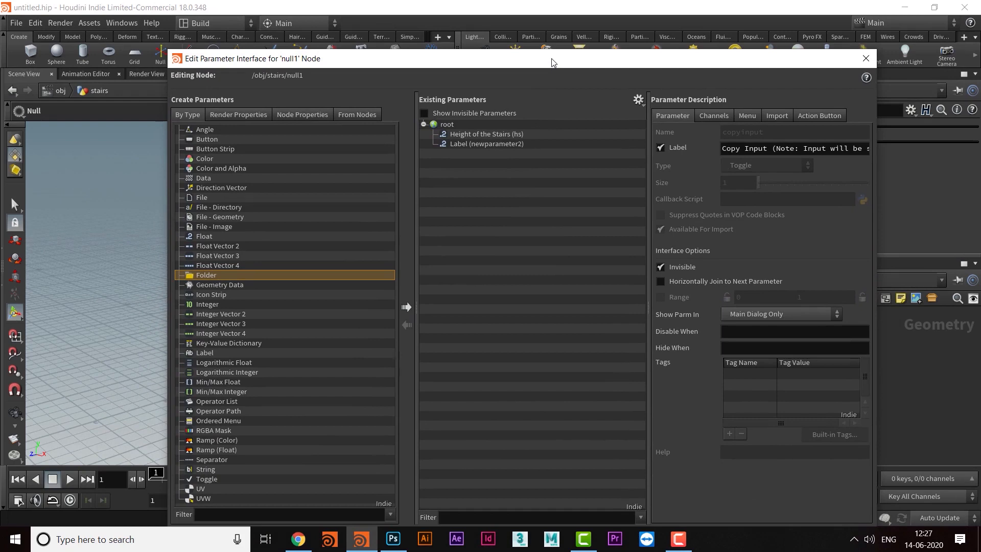
left_click(485, 144)
left_click_drag(536, 61, 520, 39)
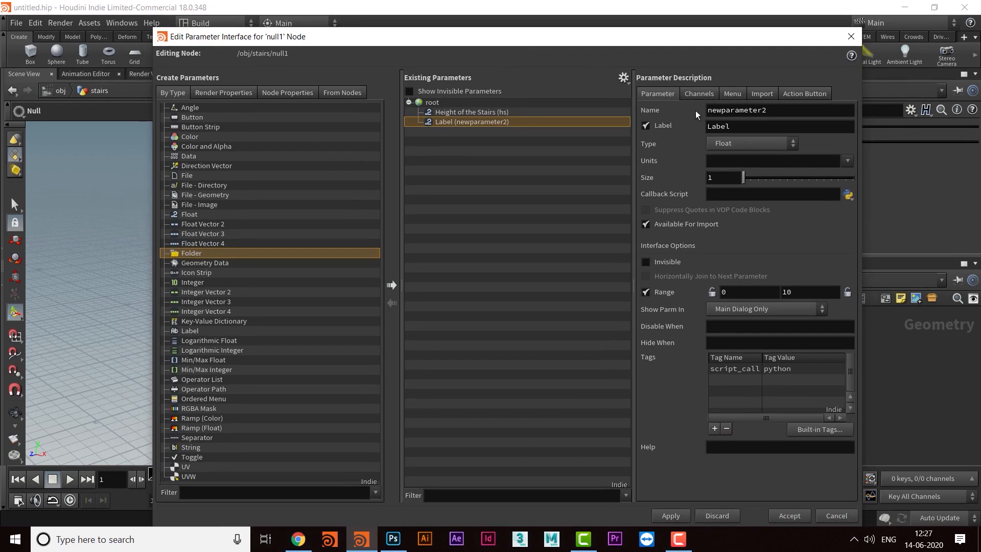
left_click_drag(788, 113, 623, 116)
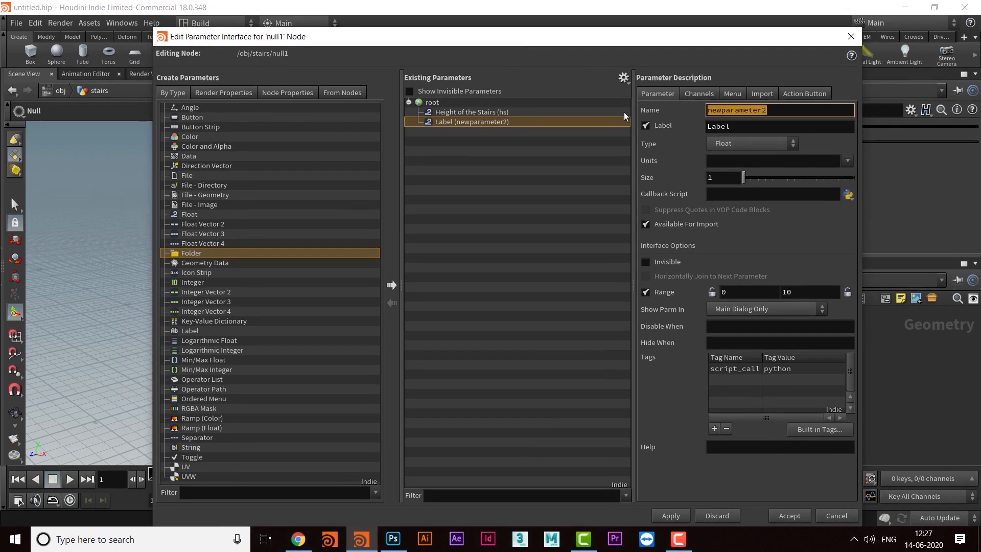
type("rp")
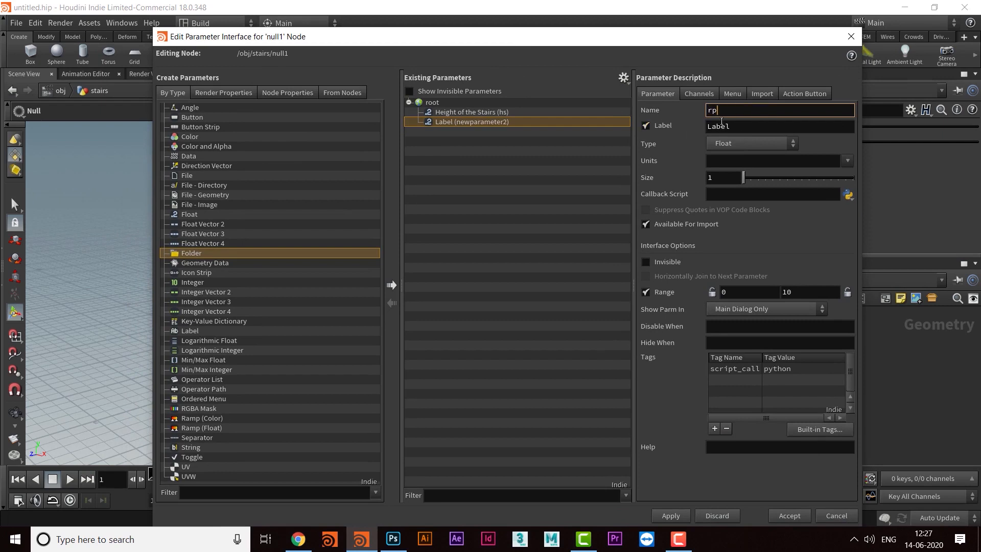
key("Tab")
type("R")
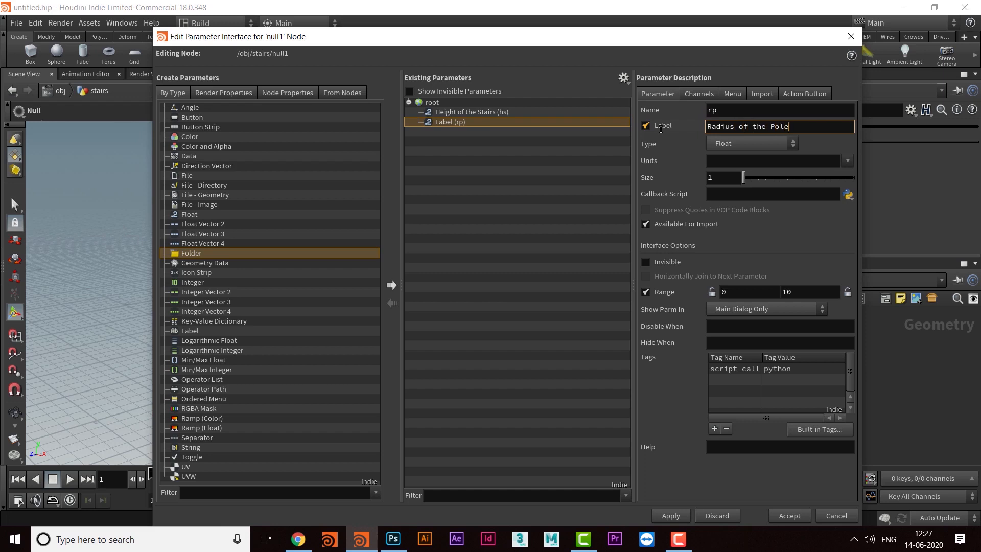
left_click_drag(689, 40, 652, 33)
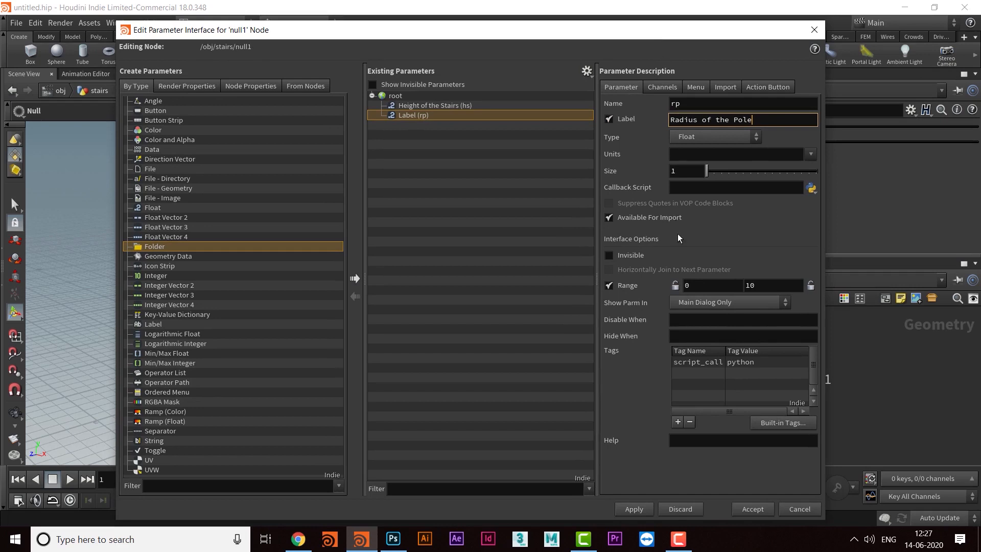
Give Radius of the Pole a range of .2 to 2.5 with both limits locked
left_click(701, 284)
type(".2")
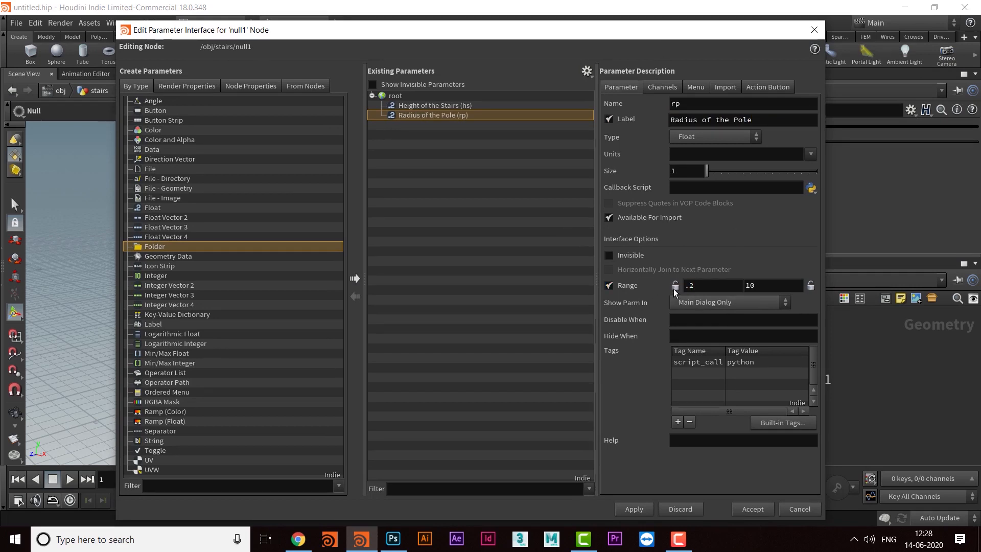
double_click(751, 286)
type("2.5")
key("Return")
left_click(811, 287)
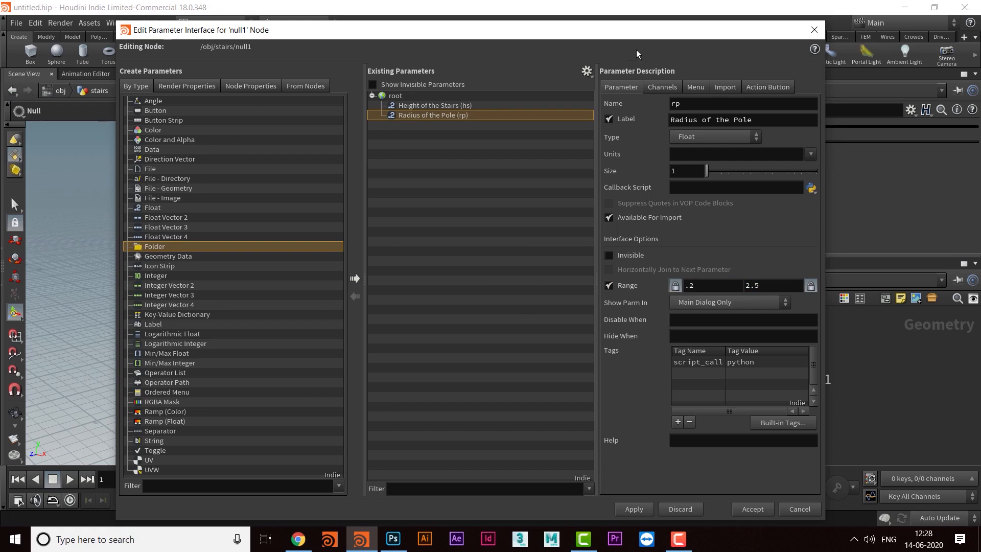
left_click_drag(642, 30, 655, 26)
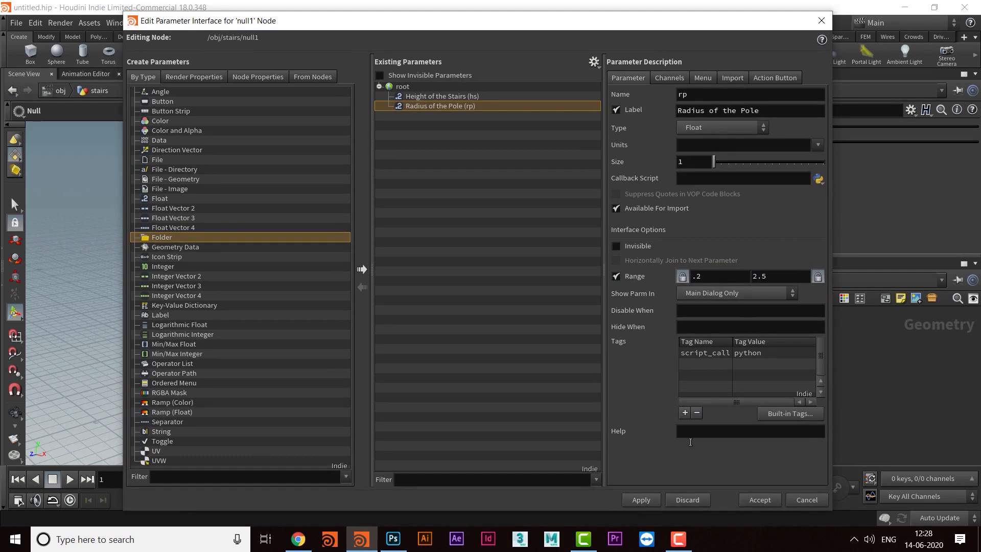
Accept the parameter interface changes and rename the null1 node Controller
left_click(641, 500)
left_click(767, 501)
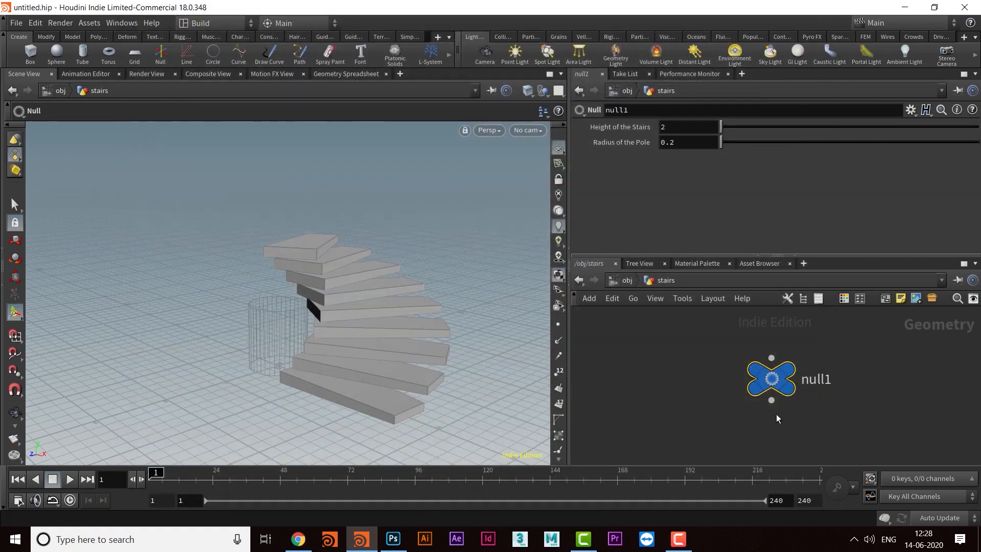
left_click_drag(772, 380, 749, 379)
double_click(787, 378)
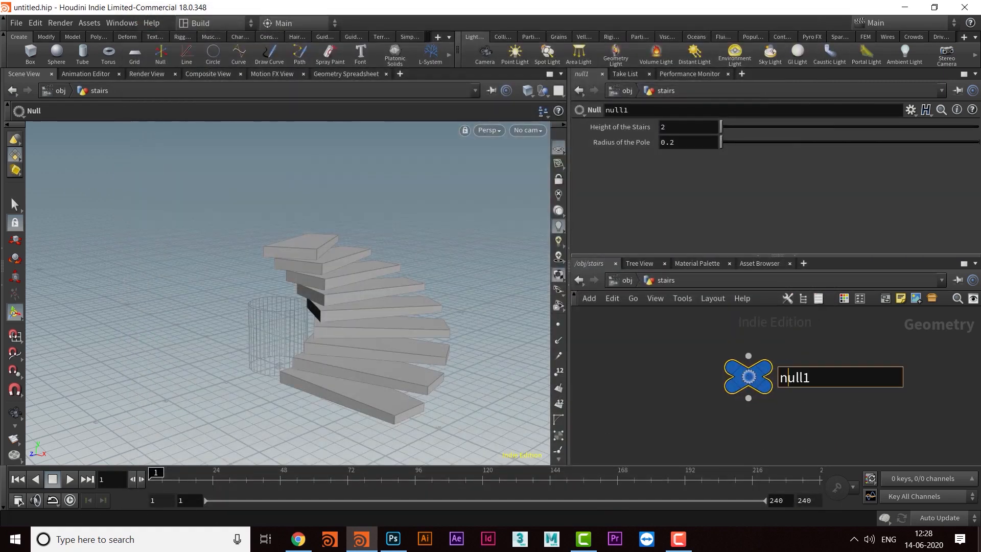
double_click(824, 375)
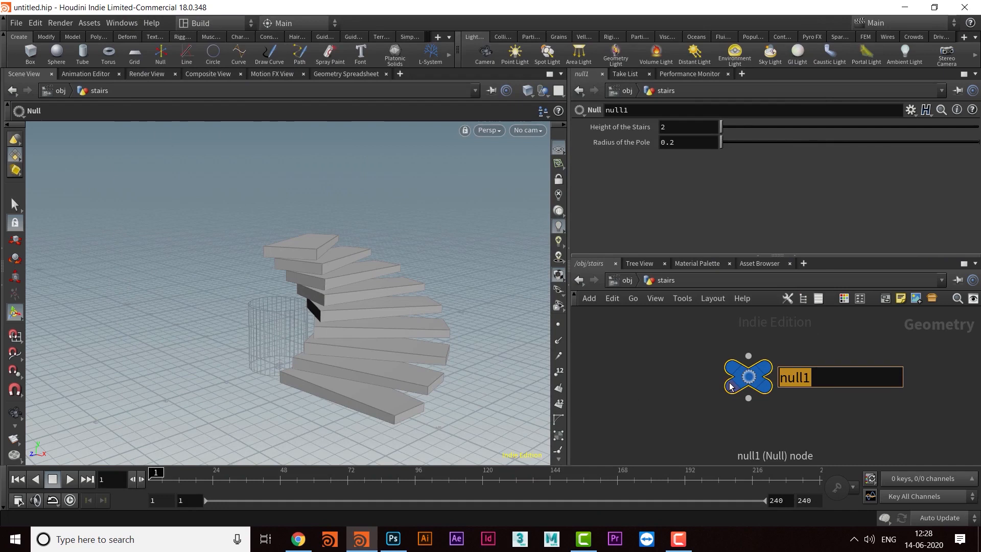
type("Controller")
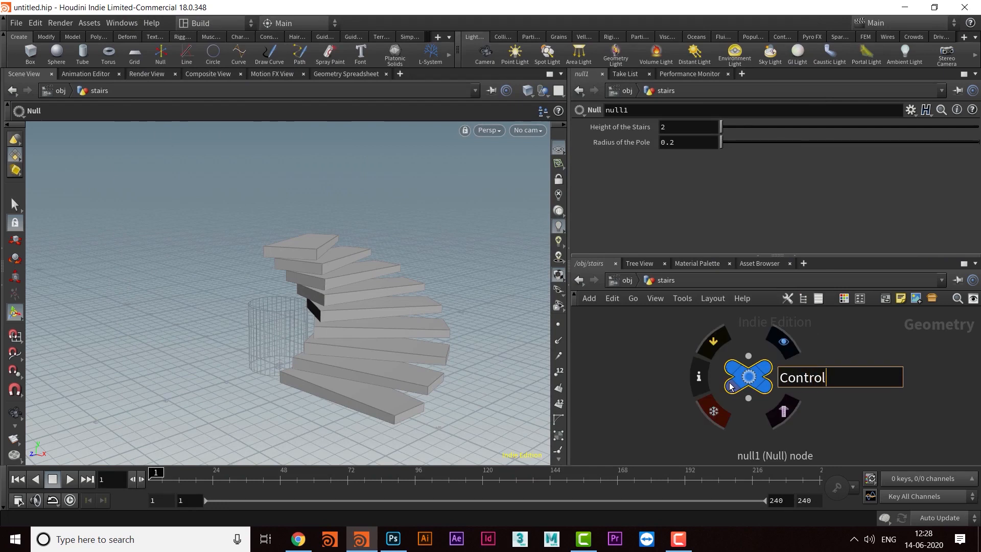
key("Return")
Examine the tube1 node's parameters to locate the radius setting that needs driving
middle_click_drag(697, 314, 752, 321)
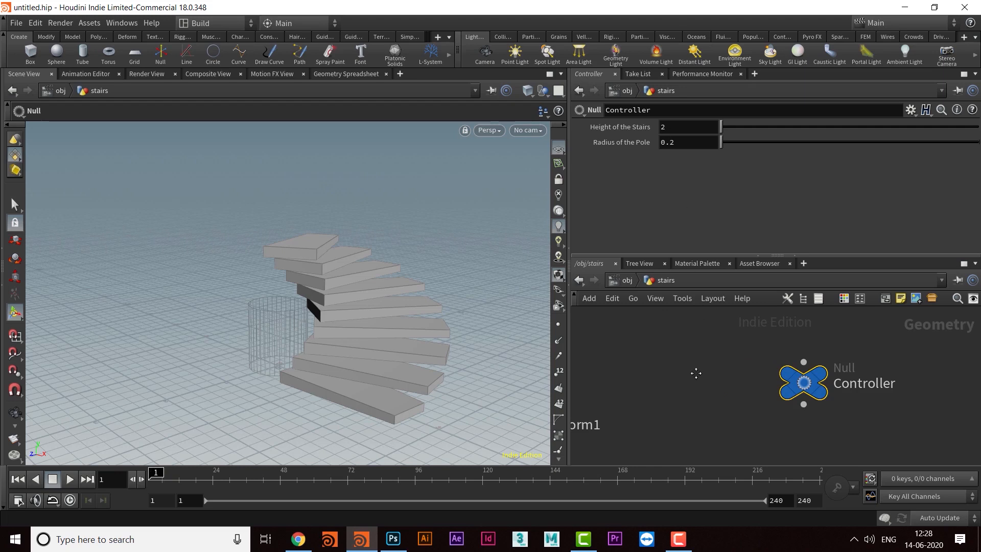
middle_click_drag(696, 373, 687, 340)
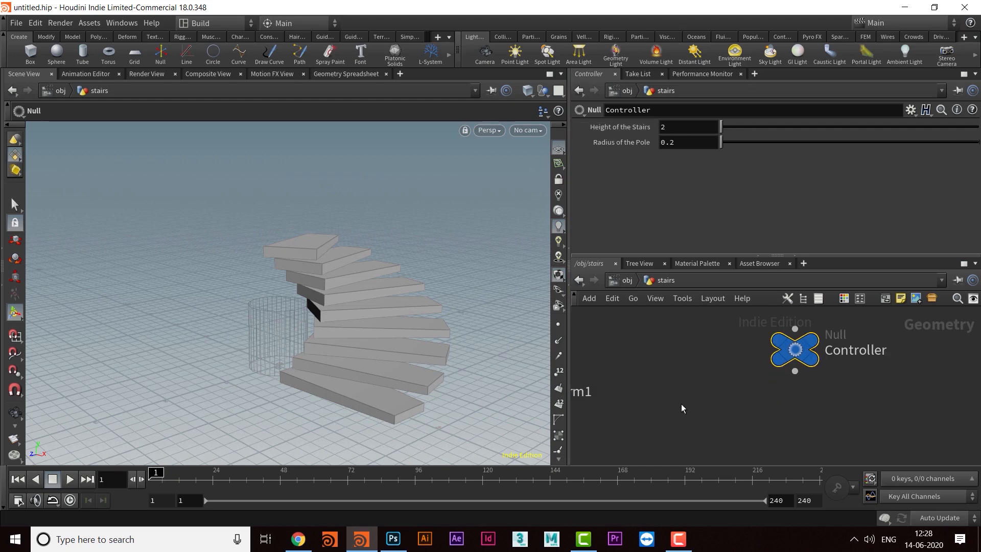
middle_click_drag(731, 388, 771, 396)
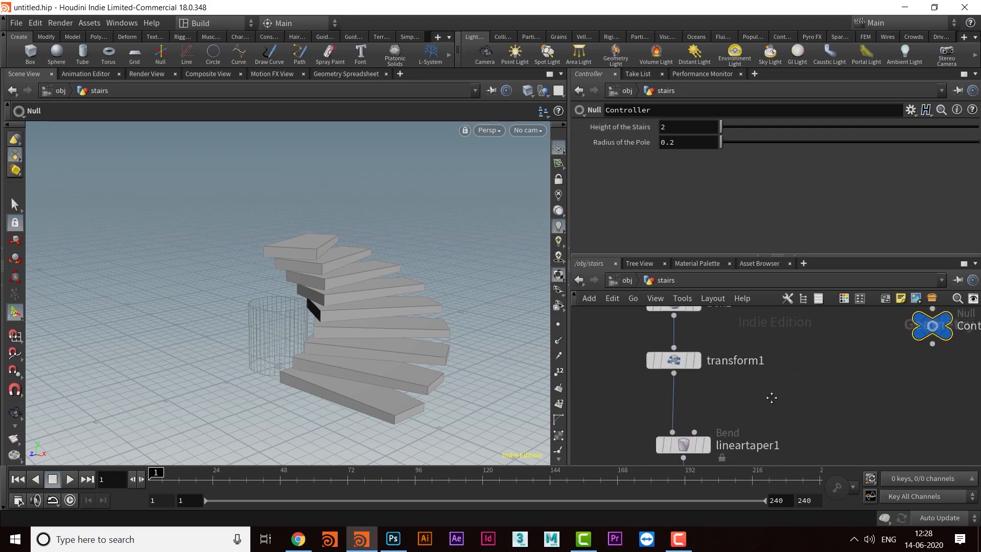
key("Escape")
left_click_drag(416, 305, 414, 302)
key("Return")
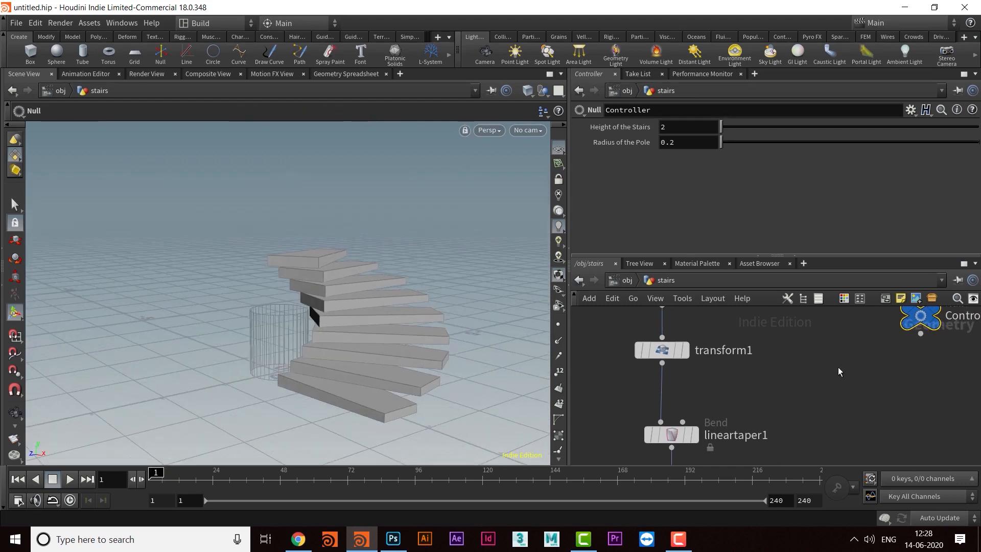
middle_click_drag(809, 385, 797, 403)
middle_click_drag(709, 405, 857, 381)
middle_click_drag(657, 416, 730, 462)
left_click(649, 376)
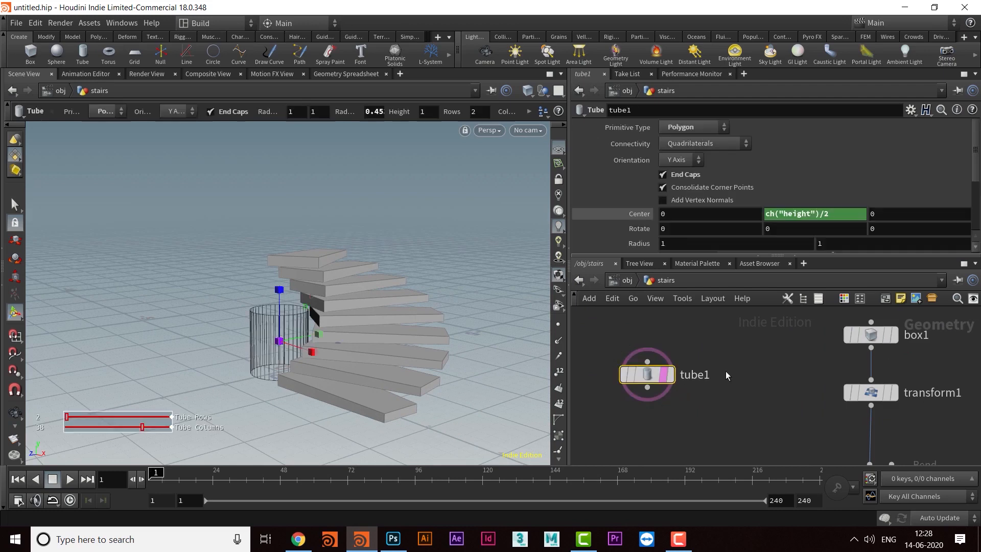
middle_click_drag(727, 376, 658, 388)
left_click_drag(657, 258, 658, 293)
Copy the Radius of the Pole parameter from the Controller node
middle_click_drag(891, 409, 671, 421)
left_click(821, 403)
middle_click_drag(883, 407, 840, 423)
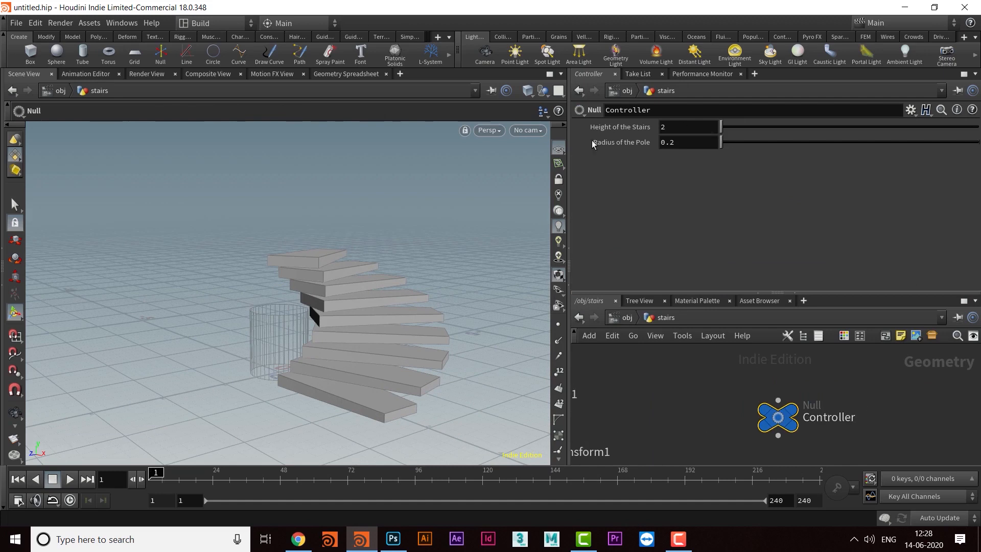
right_click(681, 143)
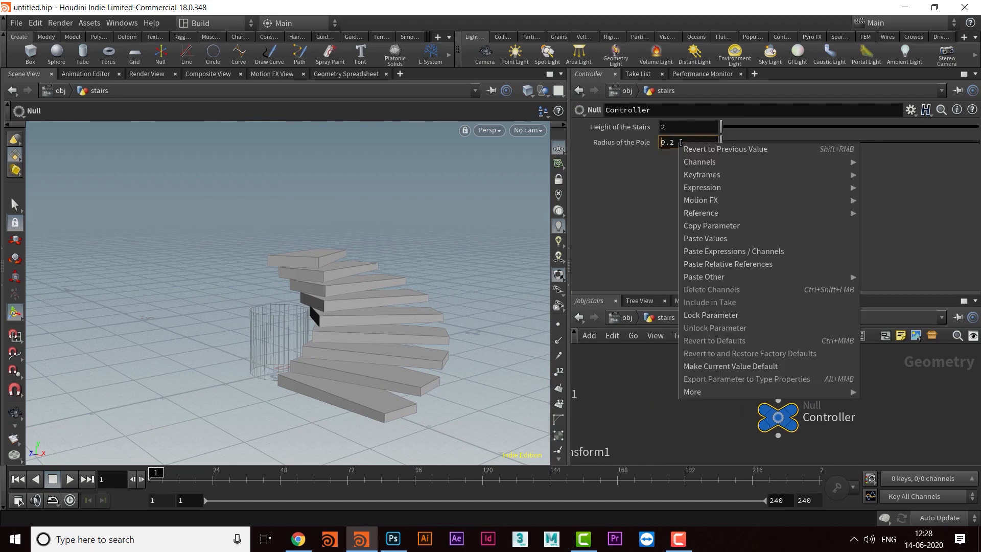
left_click(711, 225)
Rename the tube1 node pole
middle_click_drag(609, 420, 813, 398)
middle_click_drag(623, 411, 788, 401)
left_click(635, 395)
left_click_drag(703, 293, 705, 317)
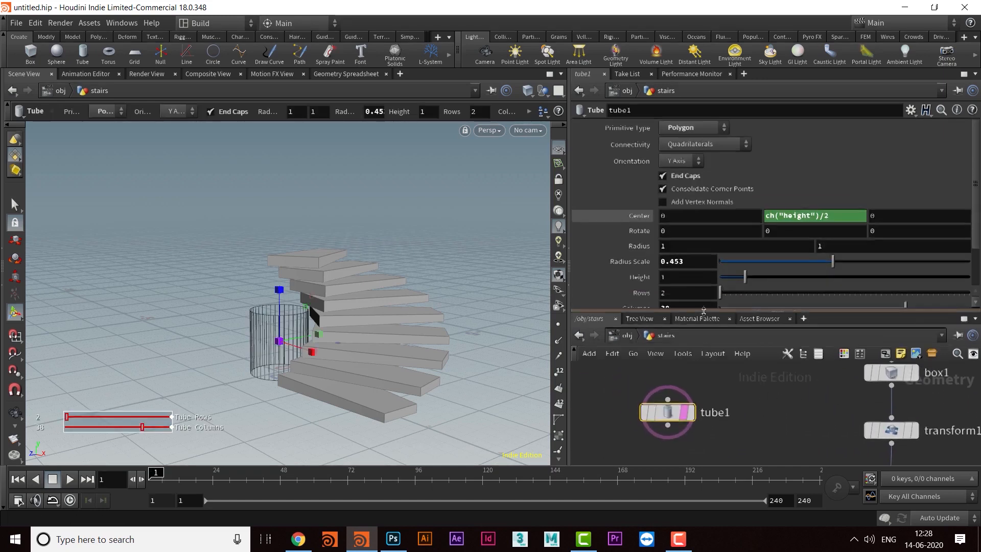
double_click(710, 425)
left_click(737, 440)
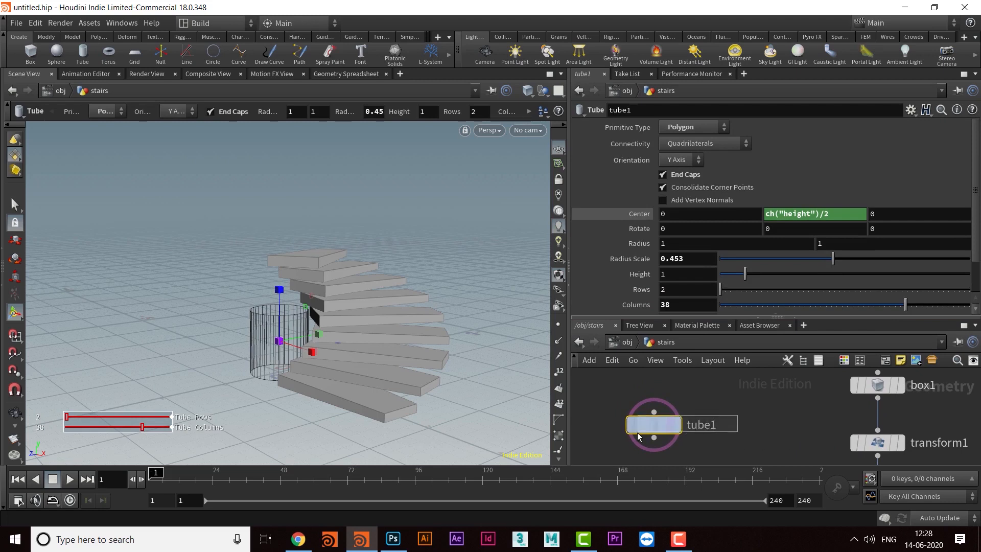
double_click(704, 427)
type("pl")
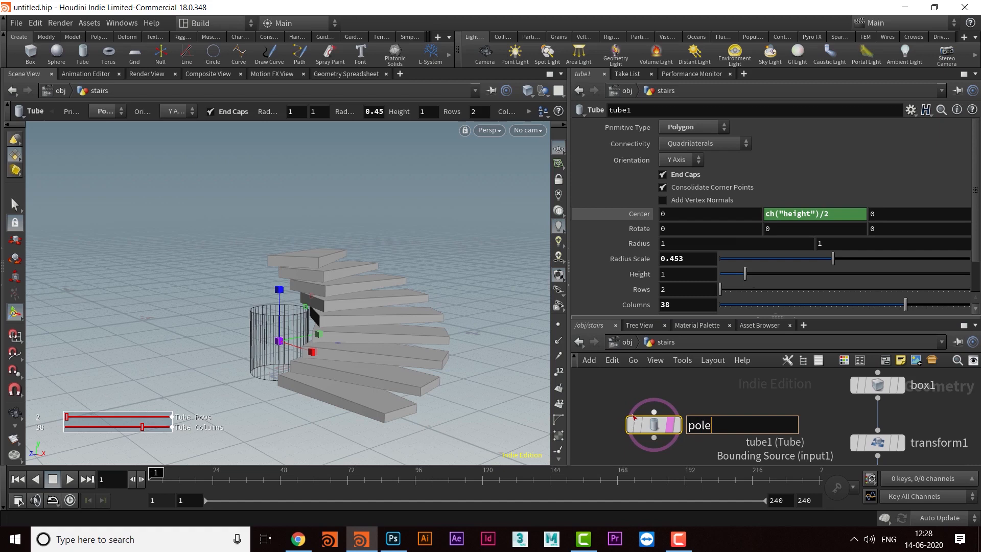
key("Return")
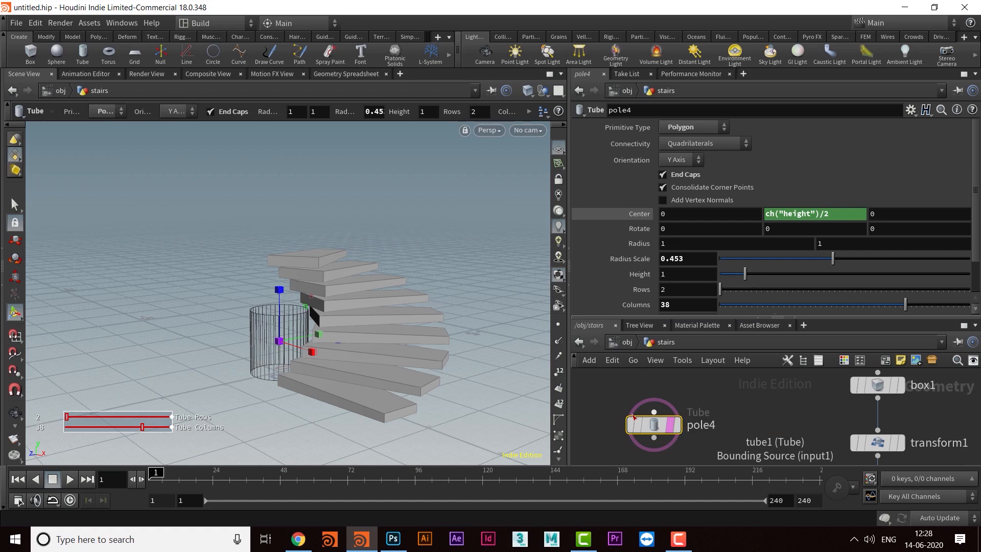
double_click(727, 428)
key("BackSpace")
key("Return")
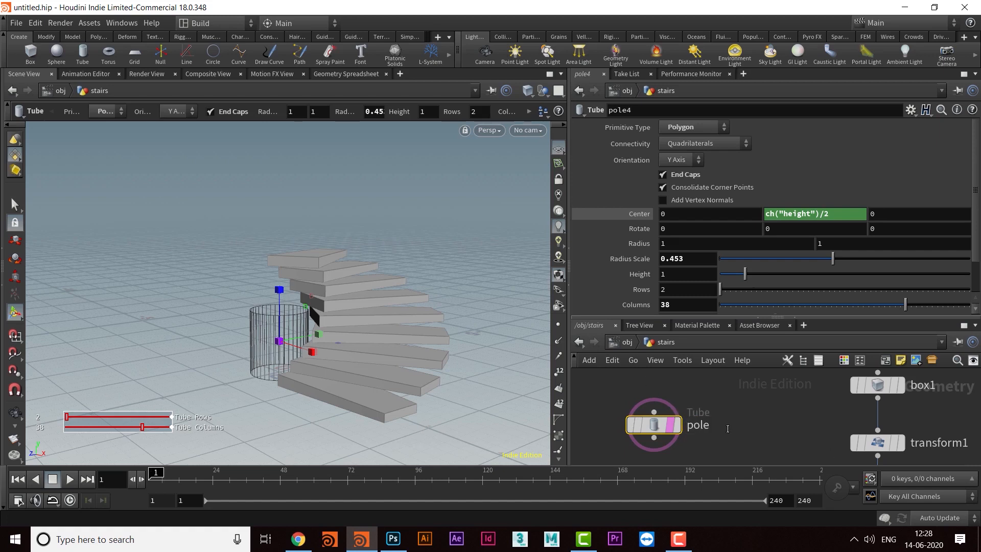
Paste the copied parameter as a relative reference into the pole's Radius Scale and trim the expression to ch("../Controller/rp")
right_click(679, 258)
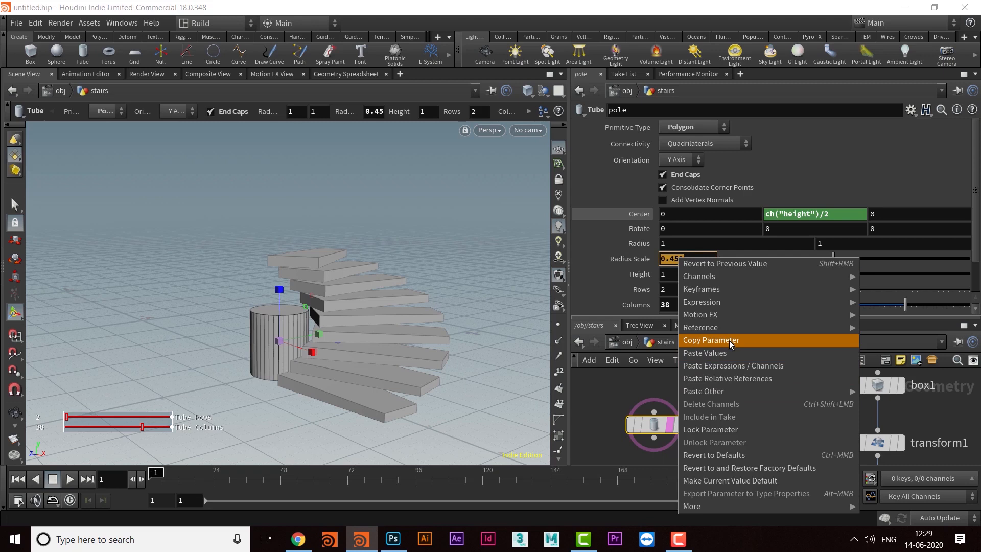
left_click(732, 379)
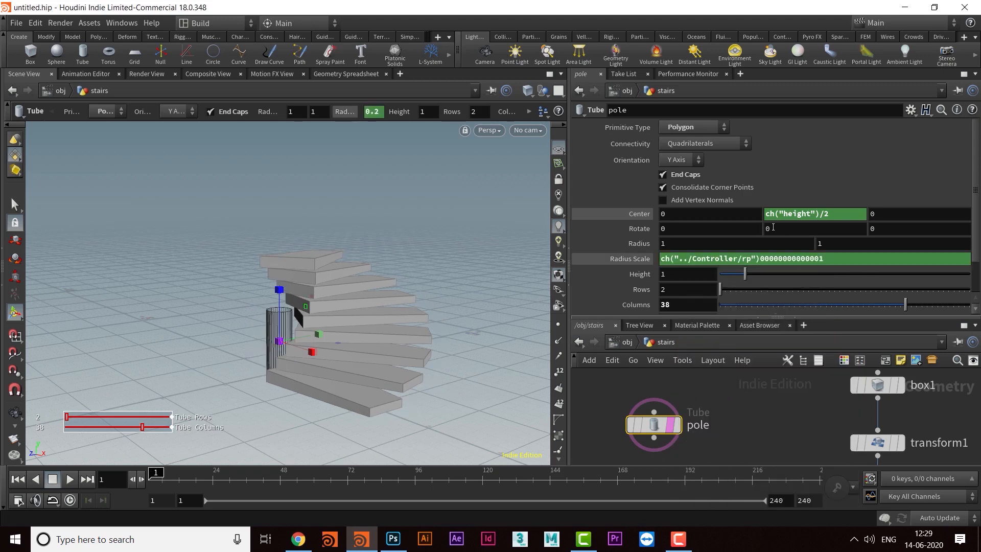
left_click_drag(760, 258, 899, 260)
key("BackSpace")
key("Return")
Raise Radius of the Pole on the Controller to about 1.2 and check the tube against the steps
key("Escape")
left_click_drag(392, 309, 329, 353)
middle_click_drag(330, 353, 327, 345)
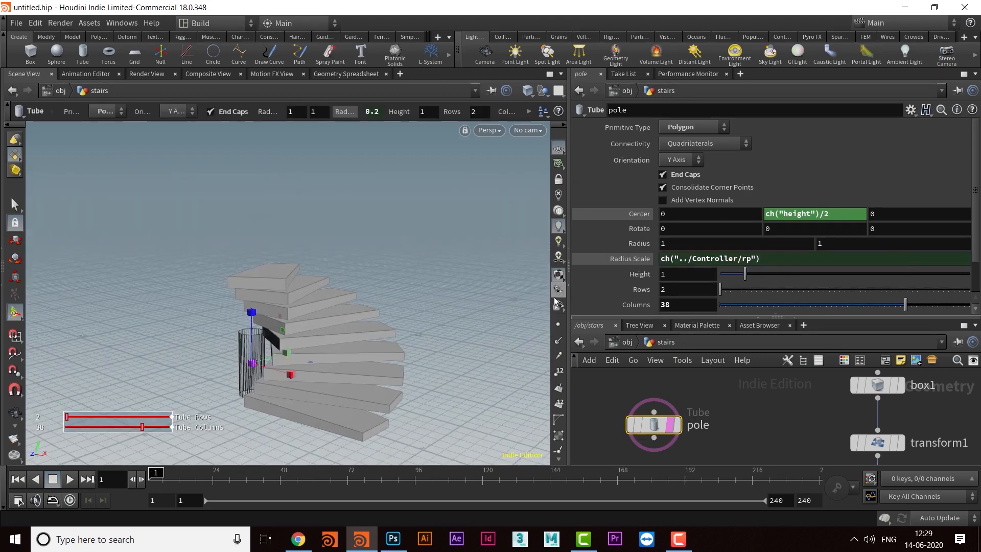
middle_click_drag(816, 403, 715, 430)
mouse_move(891, 411)
middle_mouse_down()
mouse_move(793, 394)
mouse_move(722, 422)
mouse_move(742, 388)
middle_mouse_up()
left_click(829, 427)
left_click_drag(722, 146, 787, 152)
mouse_move(399, 304)
left_mouse_down("alt")
mouse_move(298, 326)
mouse_move(397, 313)
left_mouse_up("alt")
left_click_drag(786, 143, 833, 151)
left_click_drag(483, 230, 263, 293, "alt")
left_click_drag(328, 321, 348, 282, "alt")
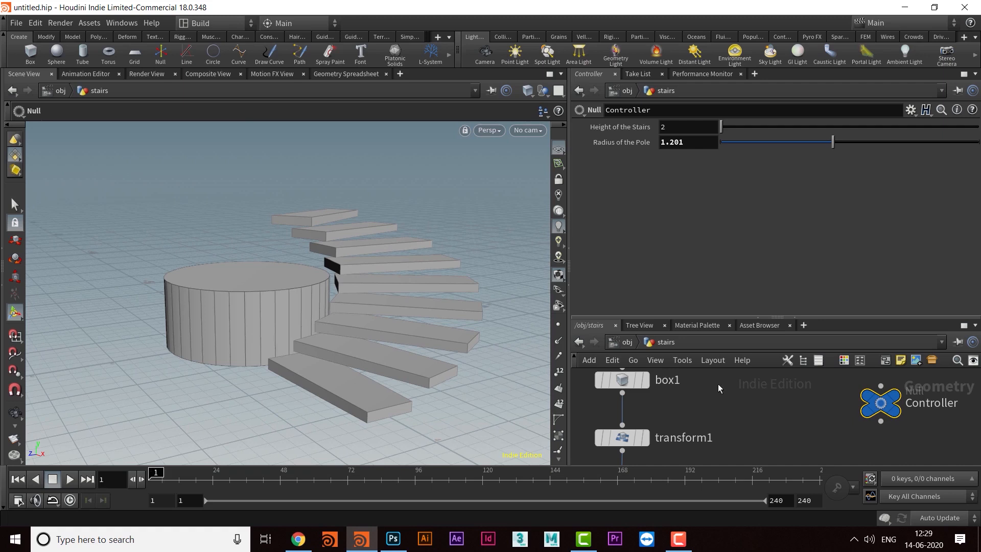
Add a Null node wired to the output of copy1, align it underneath and turn on its display
left_click_drag(747, 317, 747, 222)
scroll(739, 336, "down", 5)
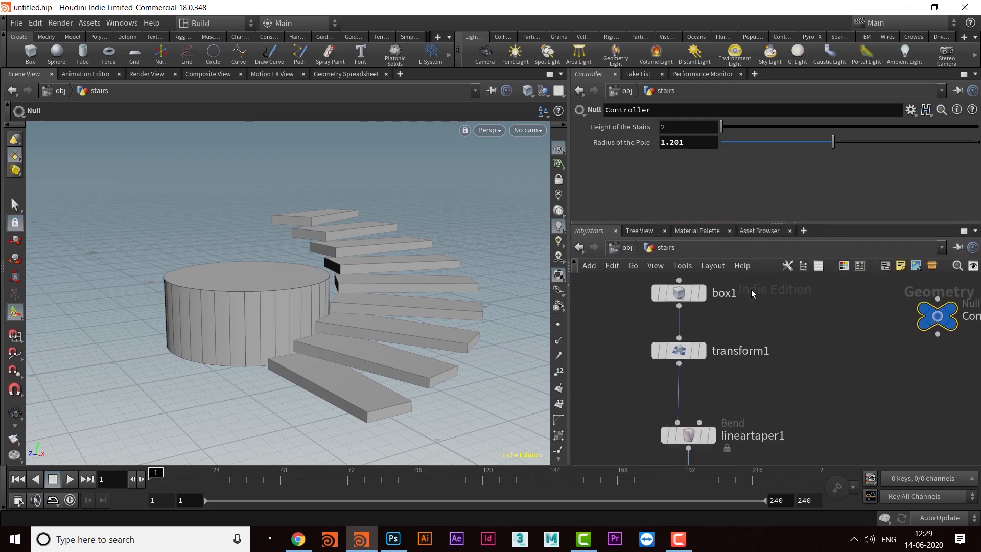
middle_click_drag(771, 387, 766, 358)
left_click(676, 367)
middle_click_drag(690, 421, 696, 385)
left_click(699, 328)
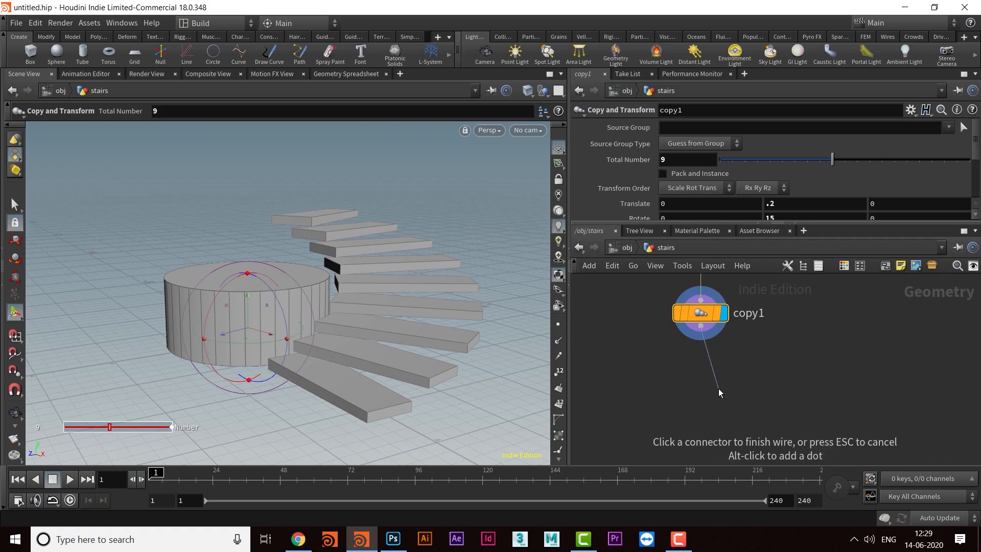
key("Tab")
type("null")
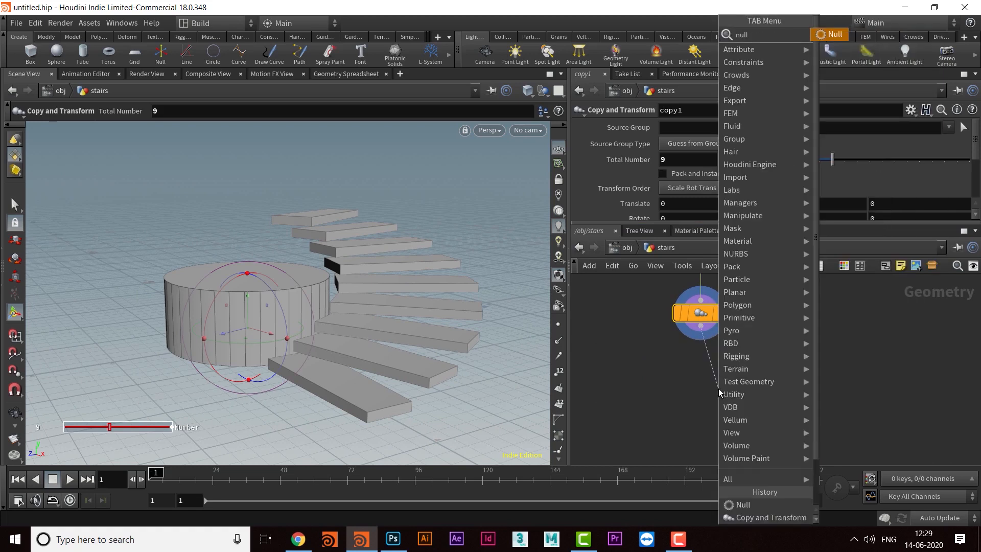
key("Return")
left_click(718, 388)
left_click_drag(718, 388, 693, 400)
left_click(711, 397)
middle_click_drag(782, 396, 789, 394)
left_click_drag(707, 402, 714, 405)
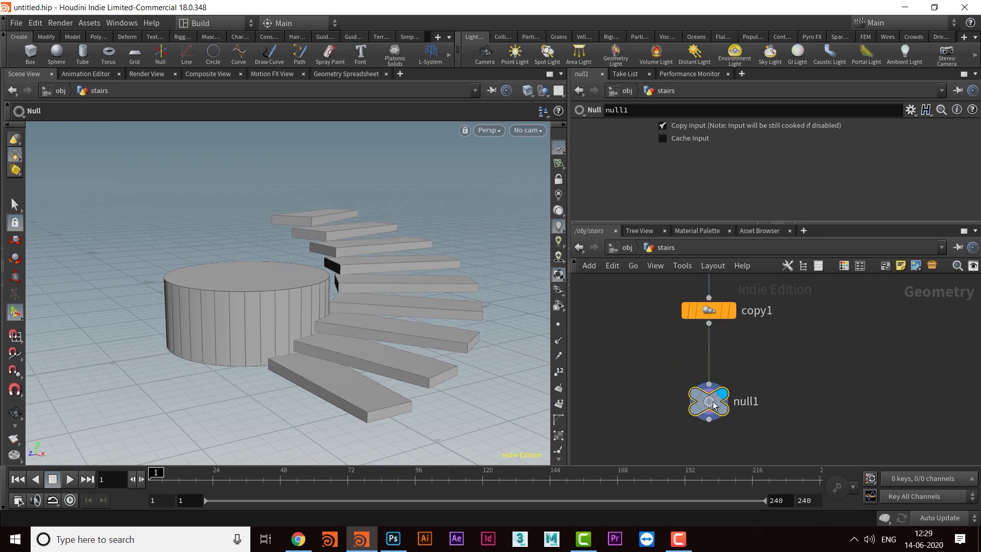
middle_click_drag(760, 410, 748, 410)
Rename the new output null Stairs_OUT
double_click(740, 403)
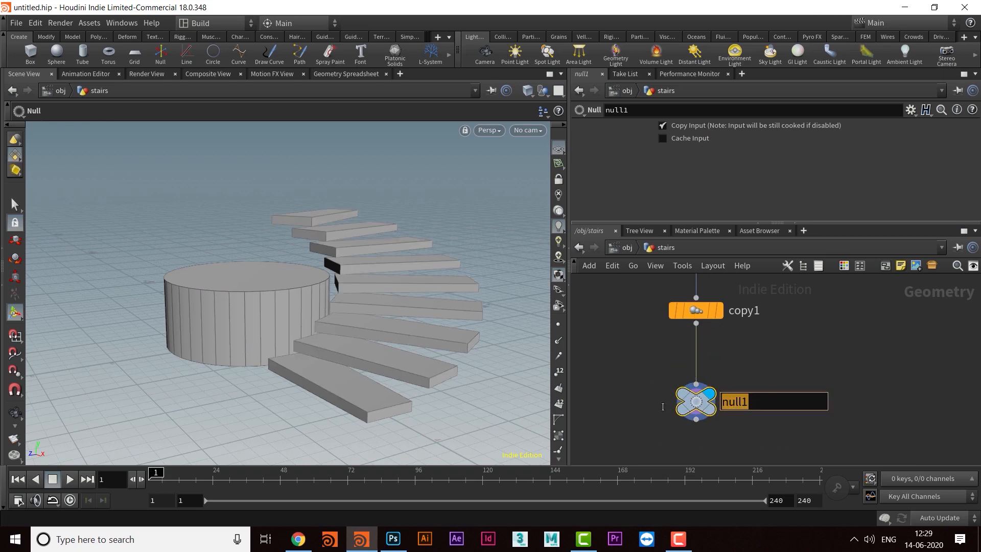
type("Stairs_O")
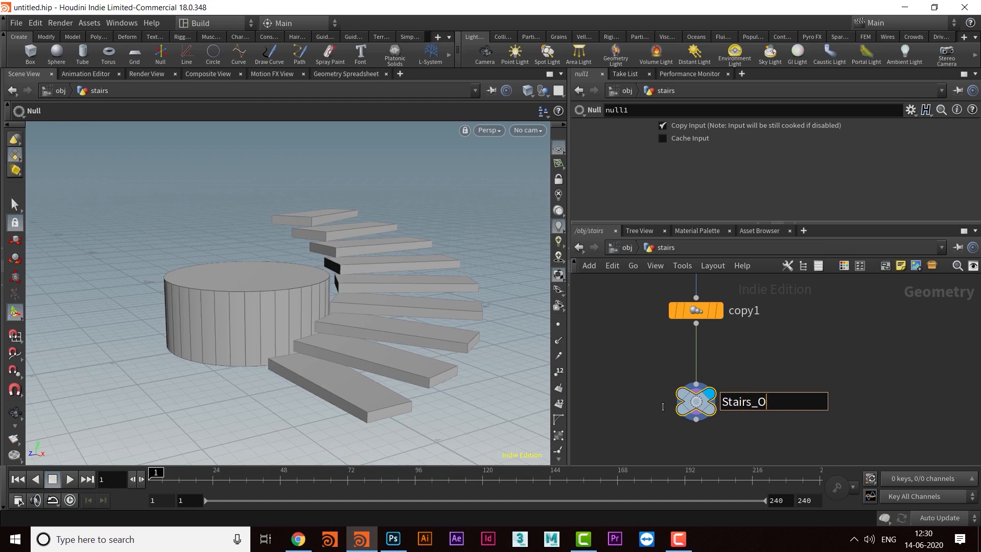
type("utUT")
key("Return")
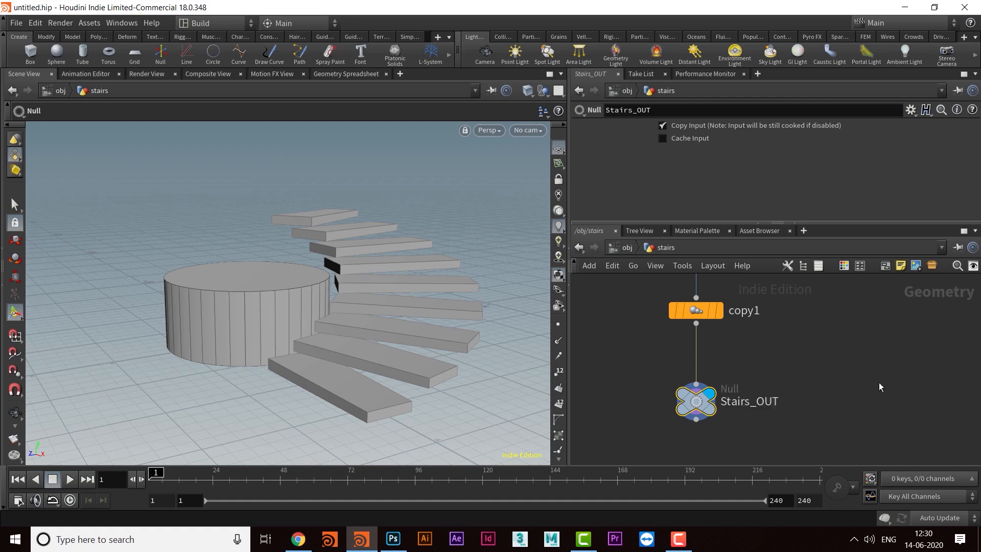
Rename the output null below copy1 OUT_Stairs
double_click(756, 403)
key("BackSpace")
key("BackSpace")
key("BackSpace")
key("BackSpace")
key("BackSpace")
key("BackSpace")
key("BackSpace")
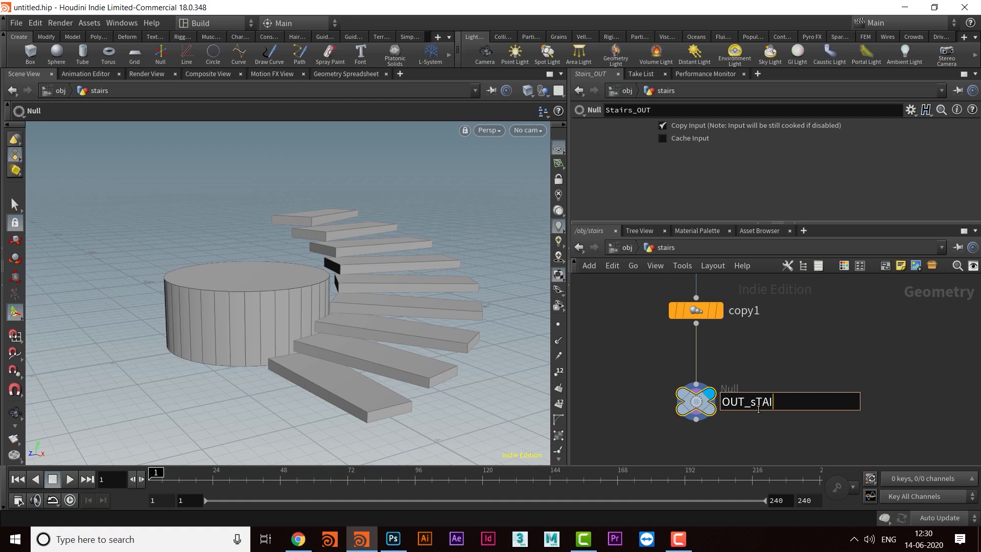
key("BackSpace")
key("BackSpace")
key("BackSpace")
key("Return")
Set the Total Number of copies on copy1 to 10 and inspect the staircase around the pole
middle_click_drag(792, 348, 763, 369)
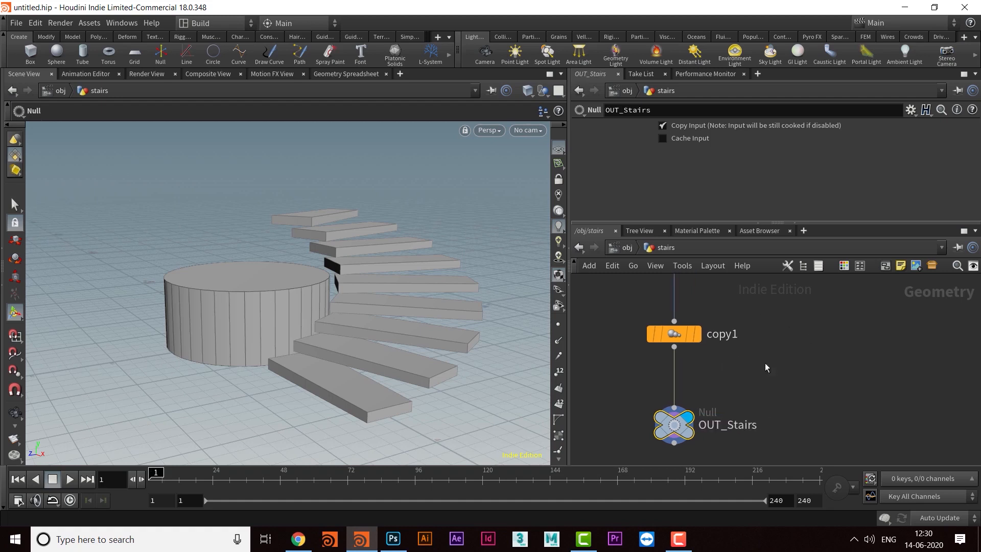
scroll(747, 387, "down", 3)
scroll(741, 364, "up", 5)
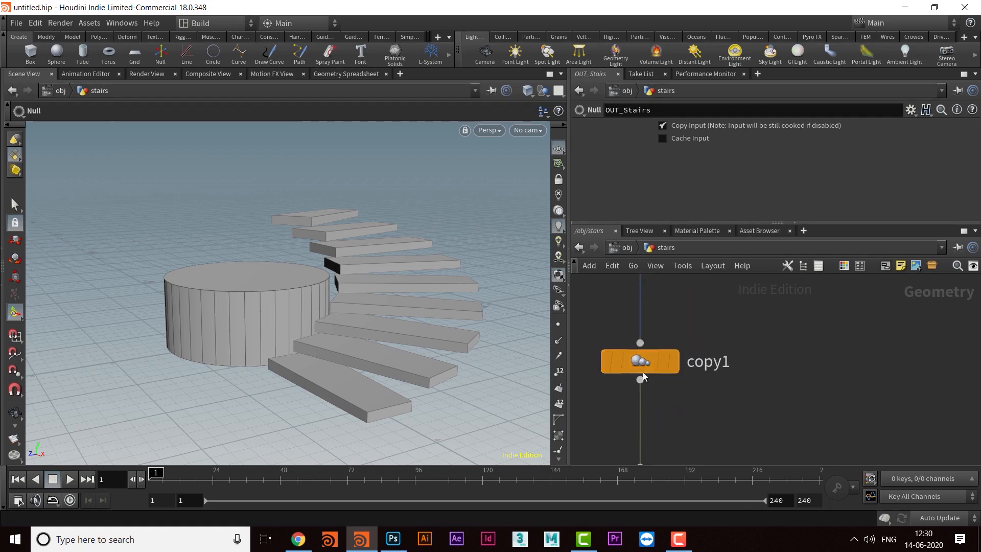
left_click(642, 352)
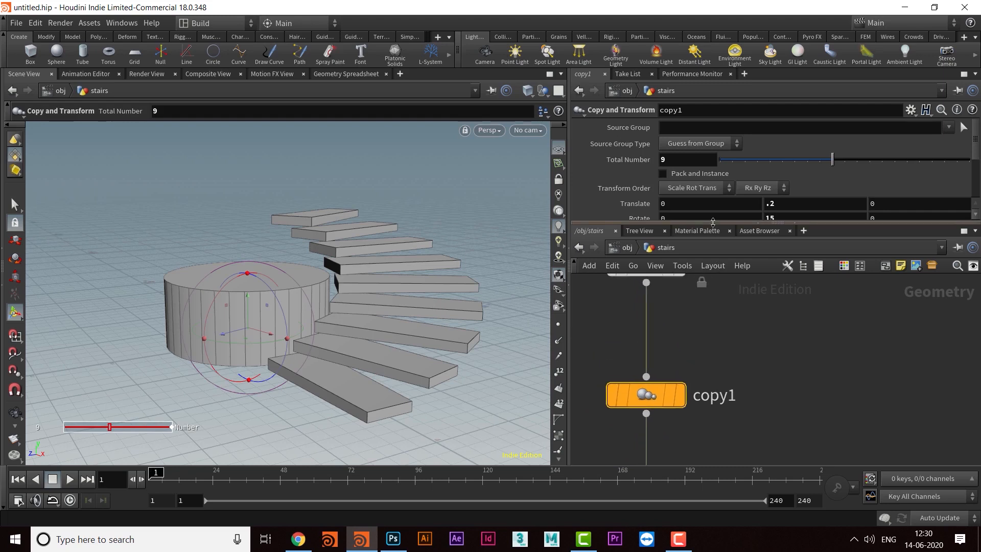
left_click_drag(713, 223, 713, 233)
mouse_move(844, 164)
left_mouse_down()
mouse_move(807, 164)
mouse_move(861, 162)
mouse_move(848, 163)
left_mouse_up()
middle_click_drag(291, 278, 287, 273, "alt")
left_click_drag(295, 266, 295, 271)
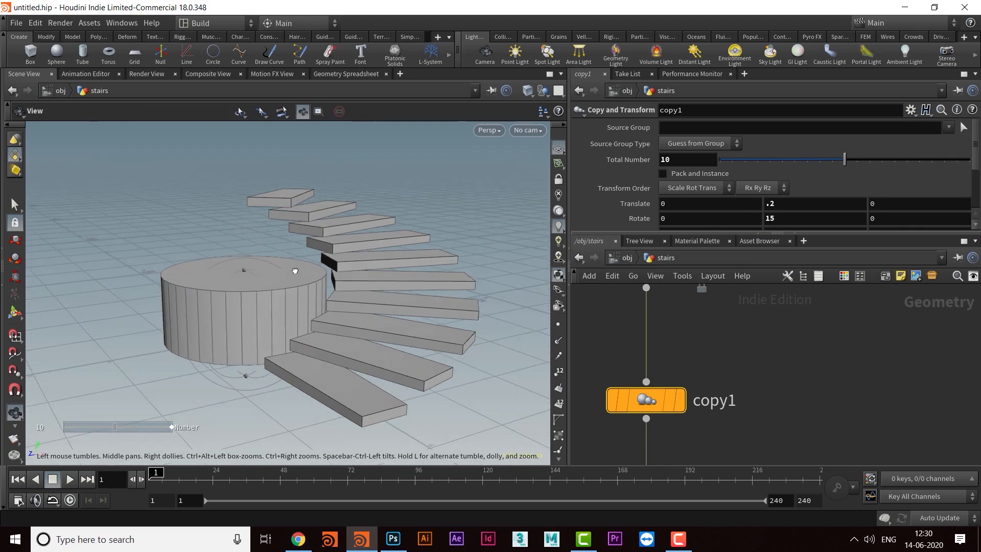
key("Return")
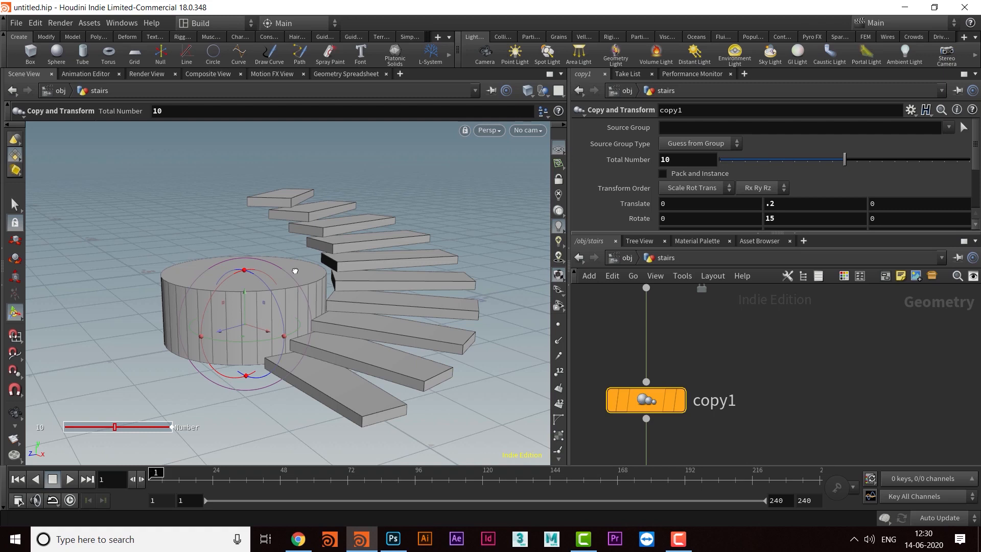
key("Escape")
left_click_drag(336, 292, 407, 298)
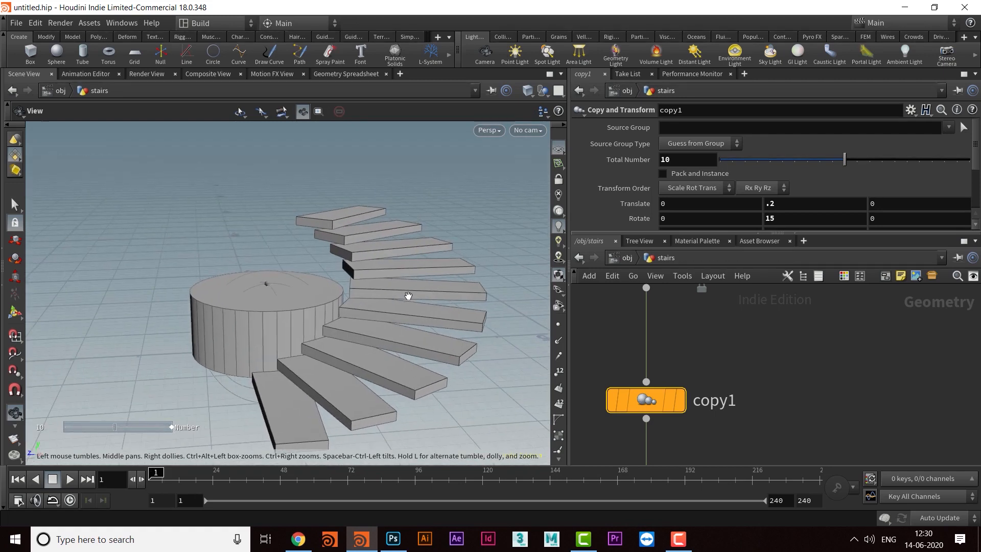
key("Return")
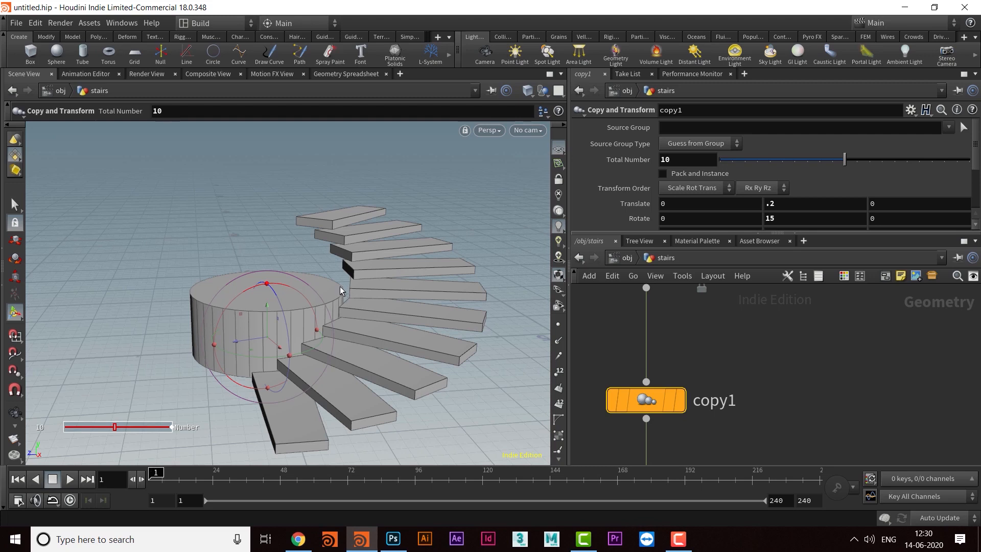
Raise the Height of the pole tube to 2.42 and inspect it against the stairs
key("Escape")
left_click_drag(427, 301, 352, 299)
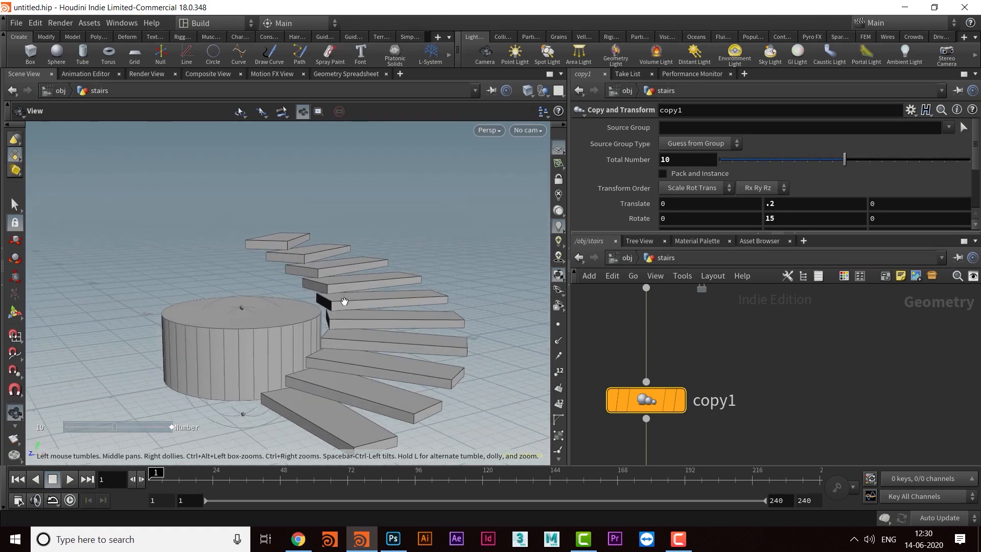
key("Return")
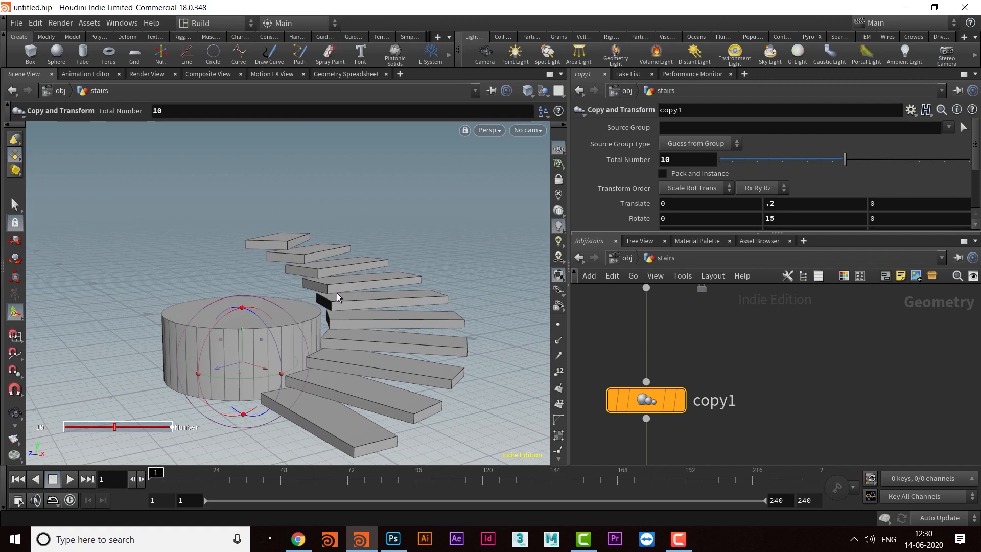
left_click_drag(346, 286, 373, 293, "alt")
middle_click_drag(691, 350, 835, 371)
middle_click_drag(596, 332, 678, 397)
scroll(709, 395, "down", 5)
left_click_drag(634, 330, 647, 394)
left_click_drag(722, 233, 718, 332)
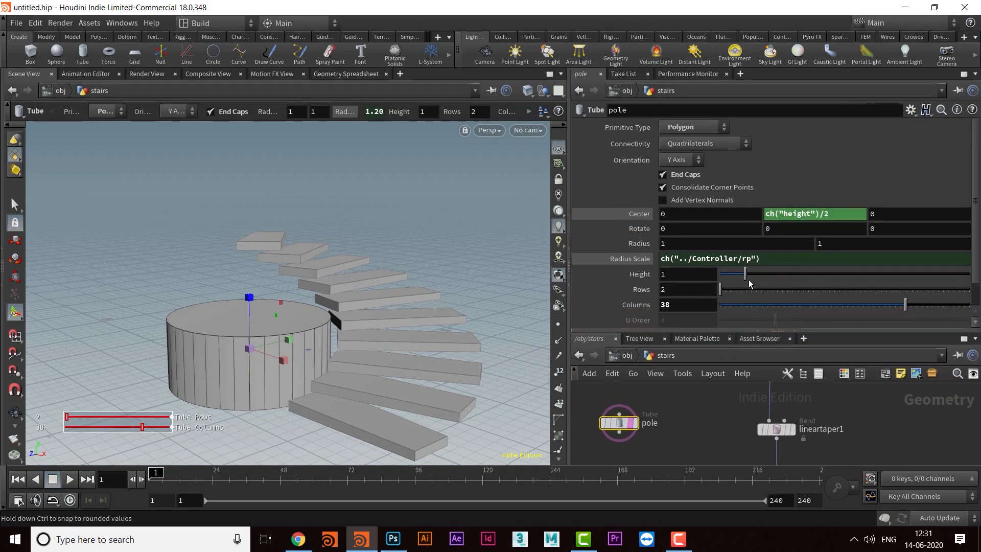
left_click_drag(749, 279, 780, 270)
key("Escape")
left_click_drag(327, 281, 380, 280)
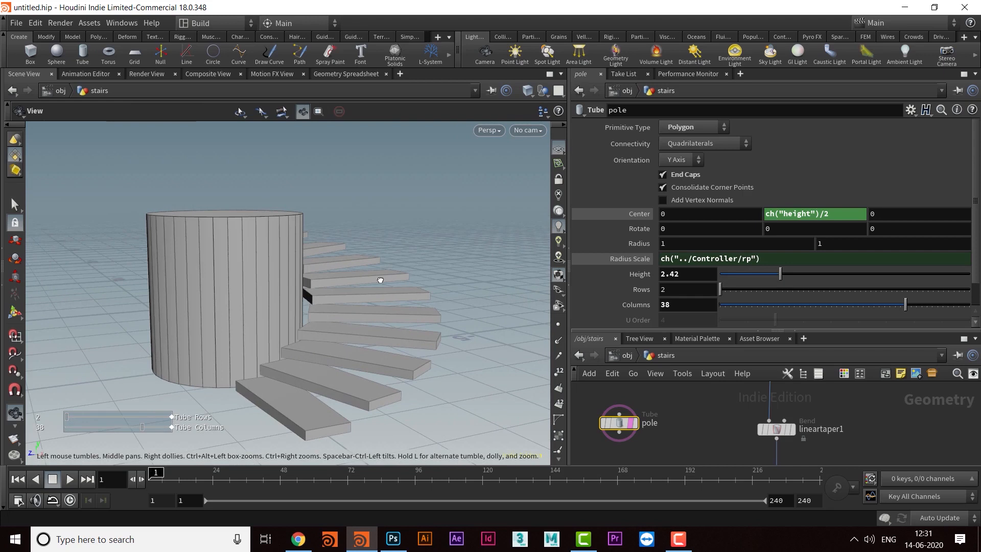
key("Return")
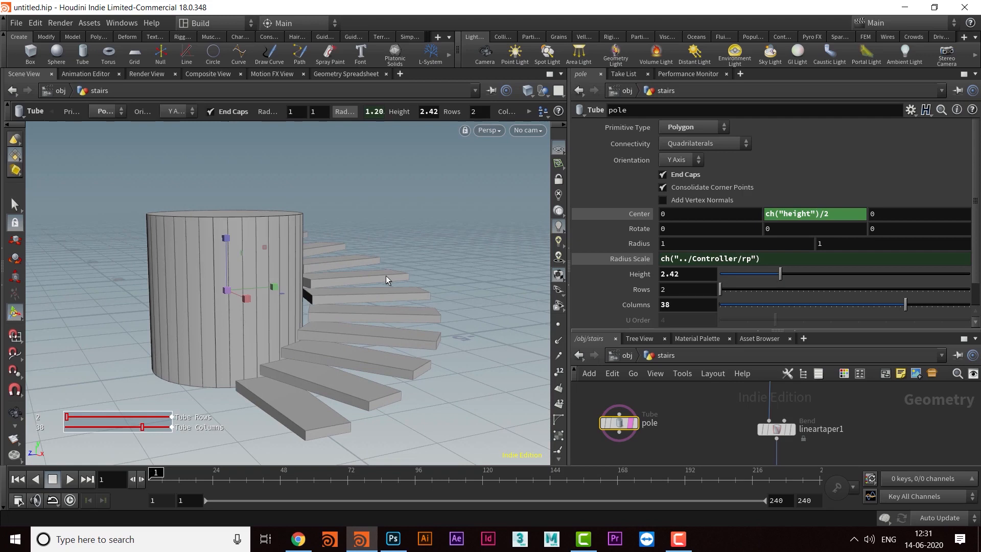
Copy the Total Number parameter of copy1 and paste it as a relative reference into the pole's Height
mouse_move(711, 430)
middle_mouse_down()
mouse_move(733, 441)
mouse_move(720, 450)
mouse_move(707, 424)
mouse_move(717, 436)
middle_mouse_up()
left_click(774, 449)
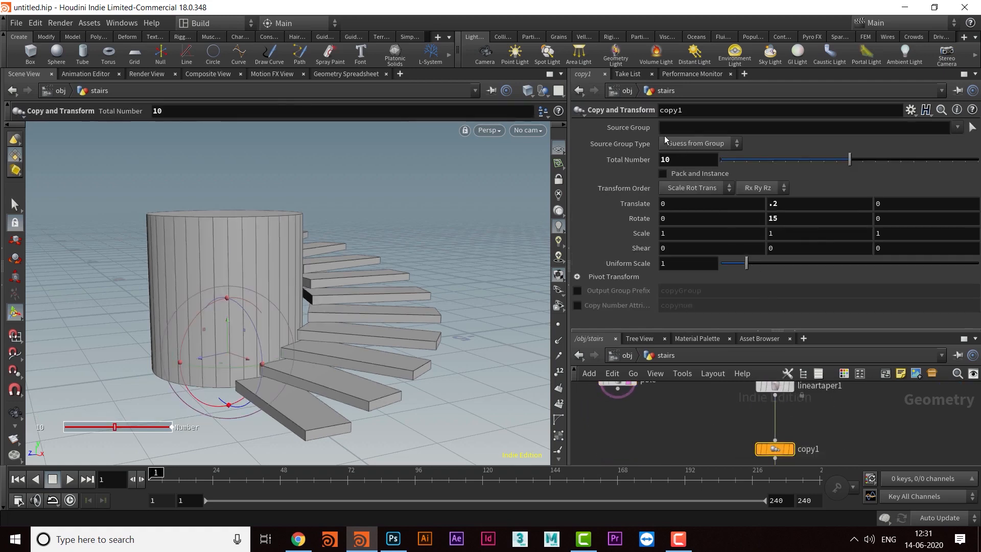
right_click(680, 161)
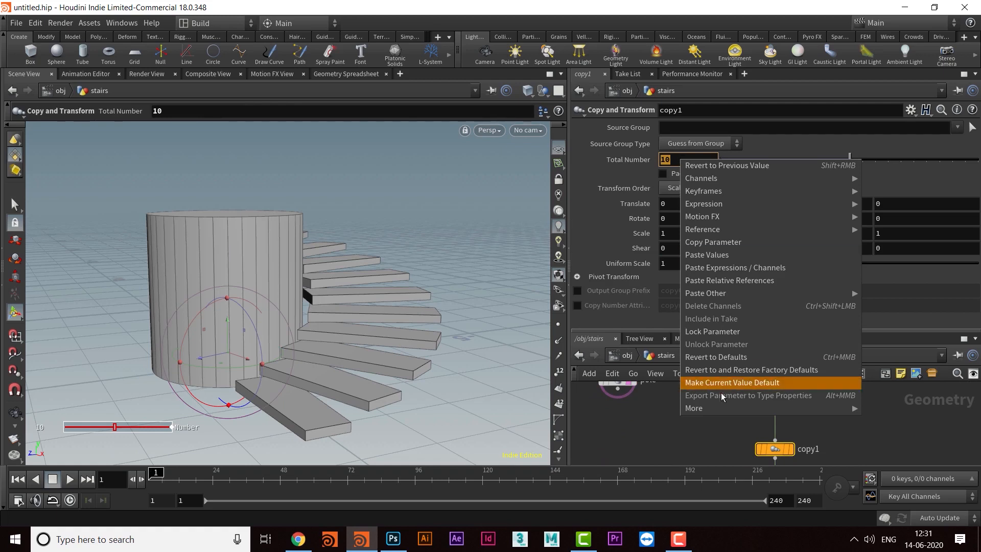
left_click(722, 243)
middle_click_drag(657, 417, 686, 445)
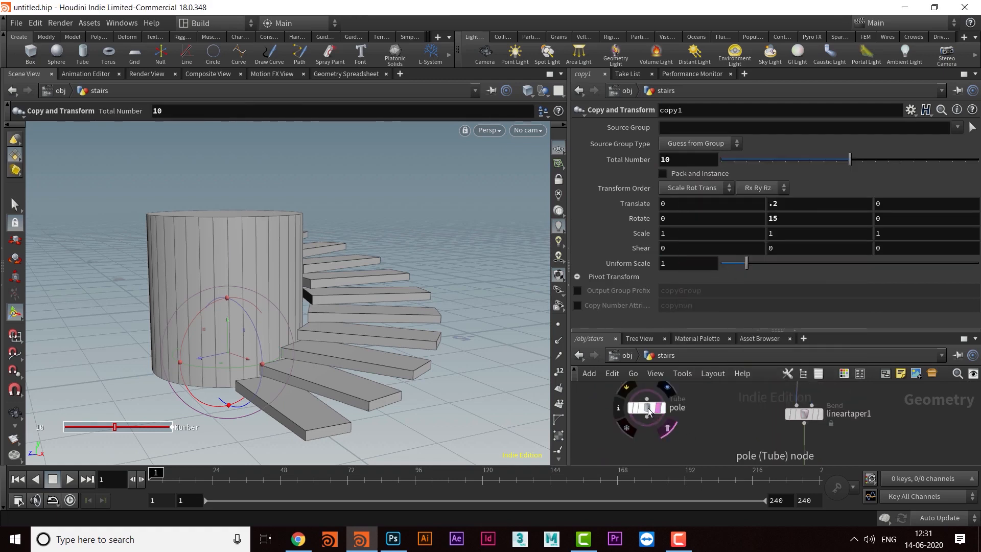
left_click(648, 408)
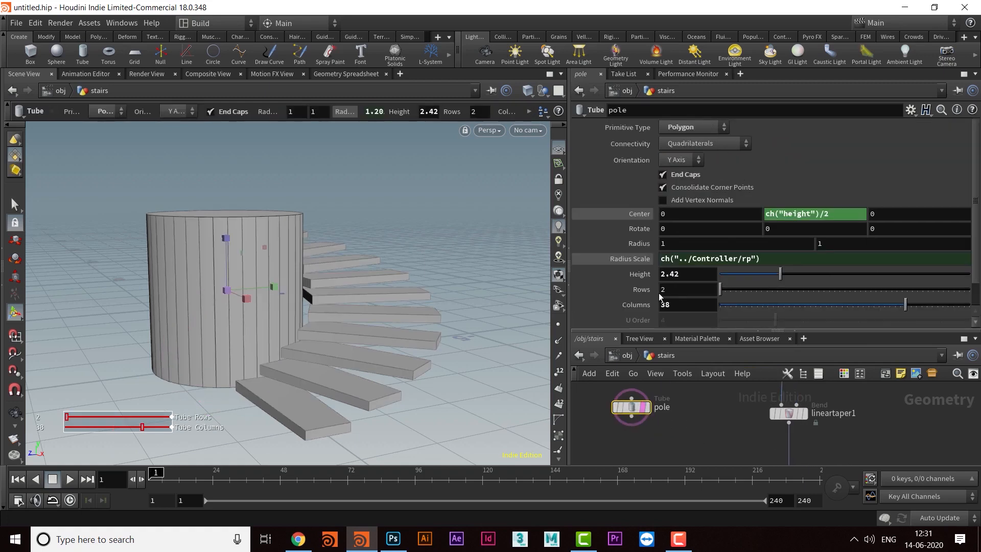
right_click(688, 273)
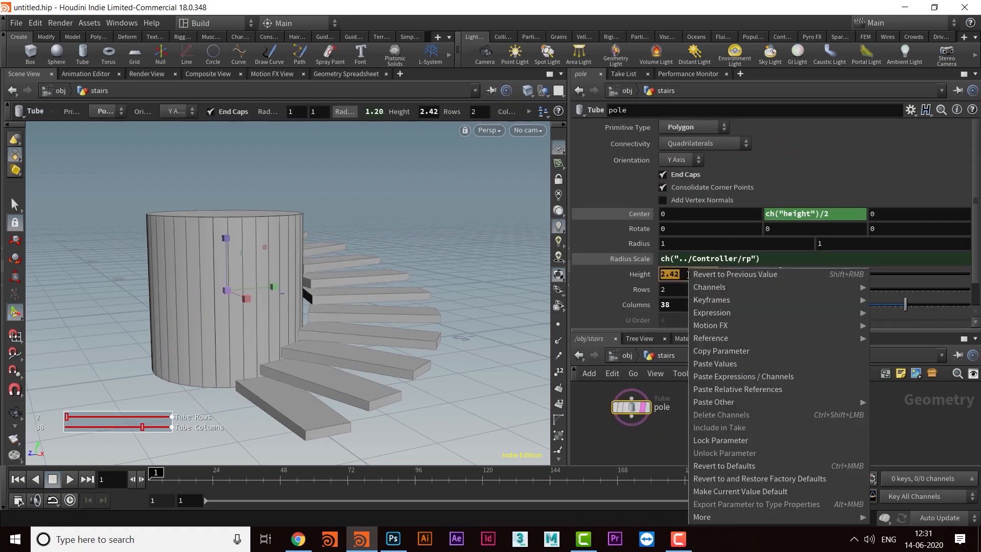
left_click(731, 389)
key("Return")
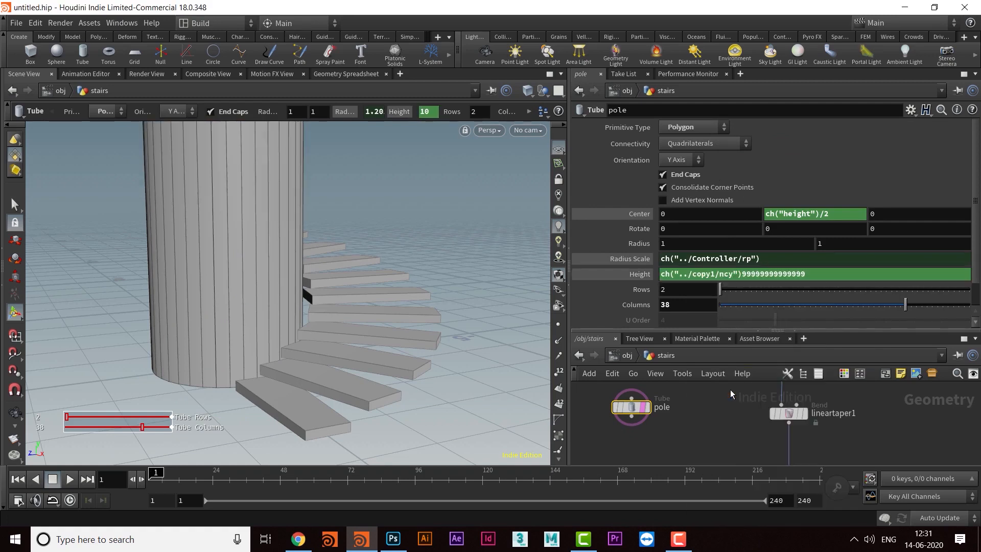
Remove the stray trailing digits from the pole's Height expression, leaving ch("../copy1/ncy")
left_click_drag(741, 274, 838, 281)
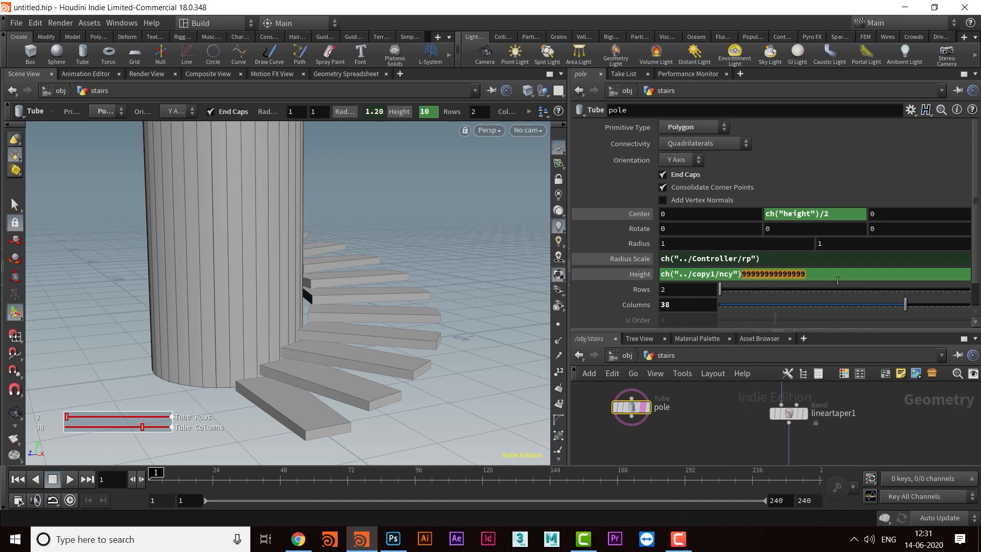
key("BackSpace")
key("Return")
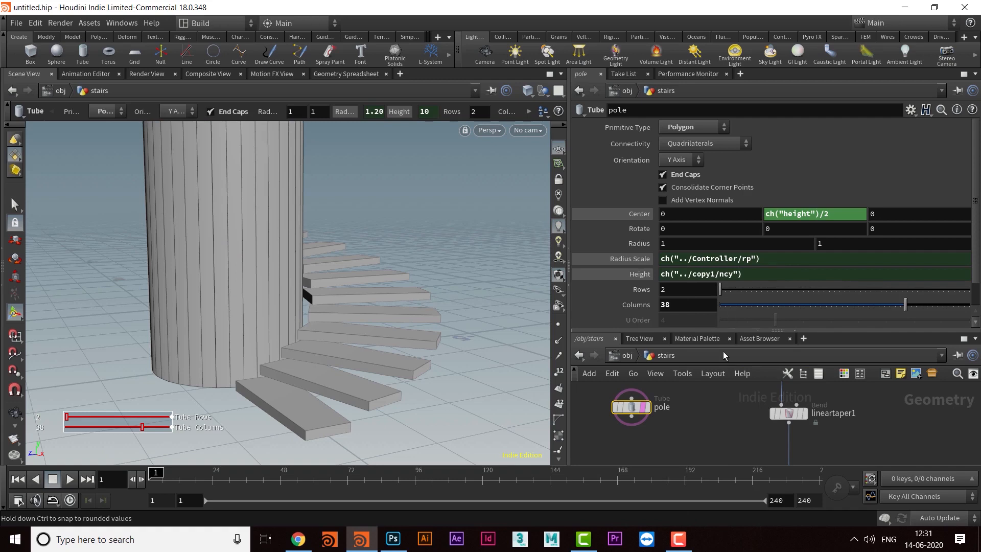
Examine the pole's height against the top of the staircase in the viewport
left_click_drag(694, 332, 689, 275)
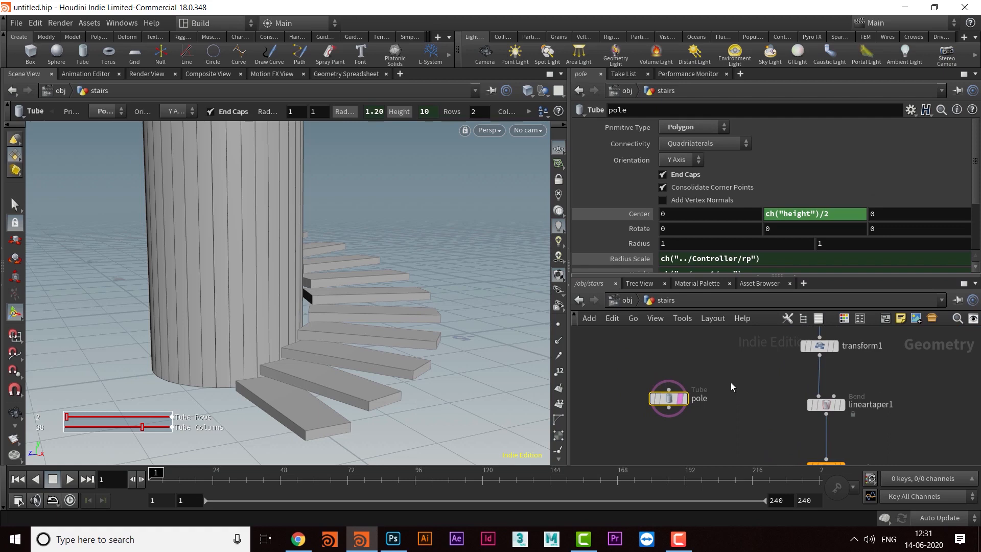
mouse_move(787, 352)
middle_mouse_down()
mouse_move(750, 424)
mouse_move(760, 365)
mouse_move(740, 372)
mouse_move(733, 402)
mouse_move(733, 345)
middle_mouse_up()
middle_click_drag(740, 402, 742, 351)
middle_click_drag(343, 243, 358, 327, "alt")
left_click_drag(358, 327, 367, 282, "alt")
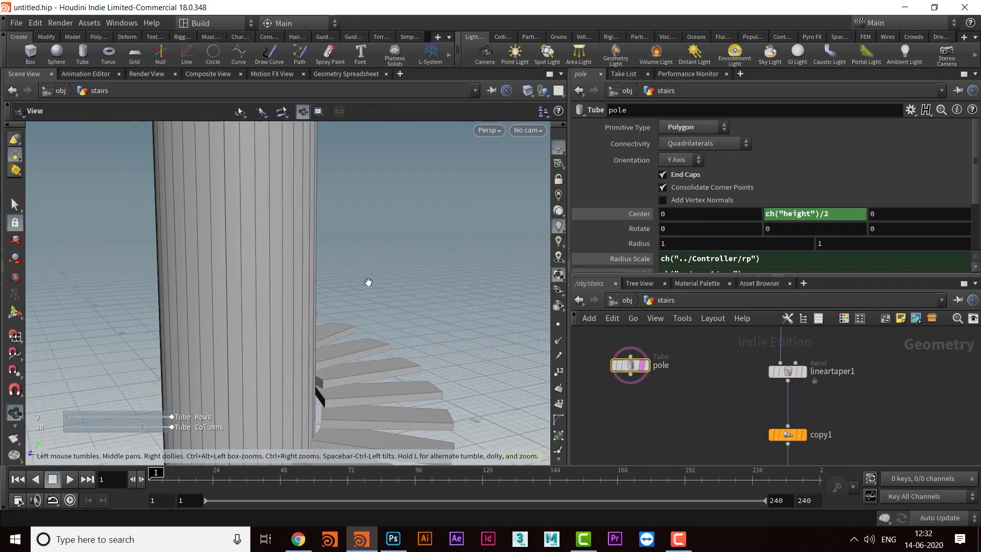
right_click_drag(368, 282, 348, 382, "alt")
middle_click_drag(348, 381, 333, 310, "alt")
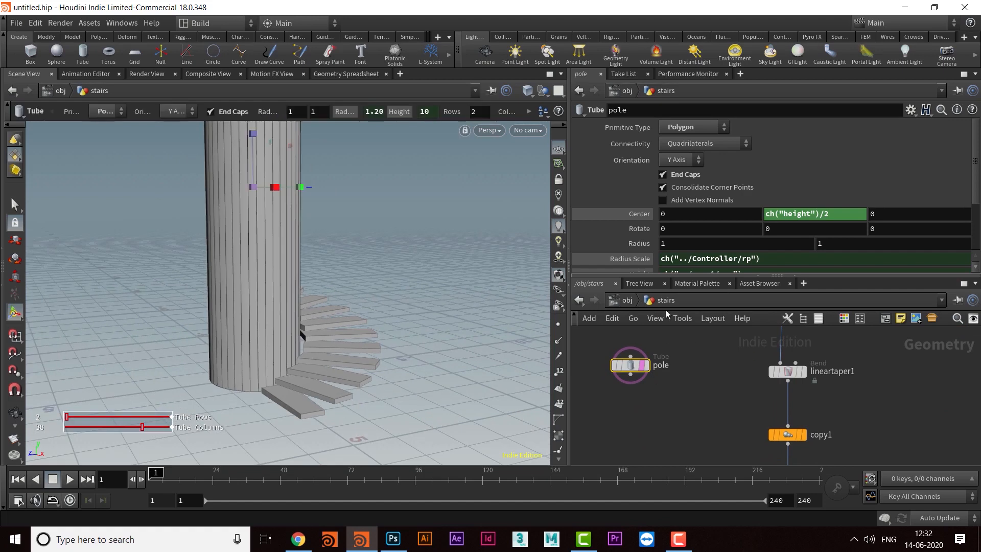
Copy the Y Translate parameter of copy1
middle_click_drag(736, 369, 726, 369)
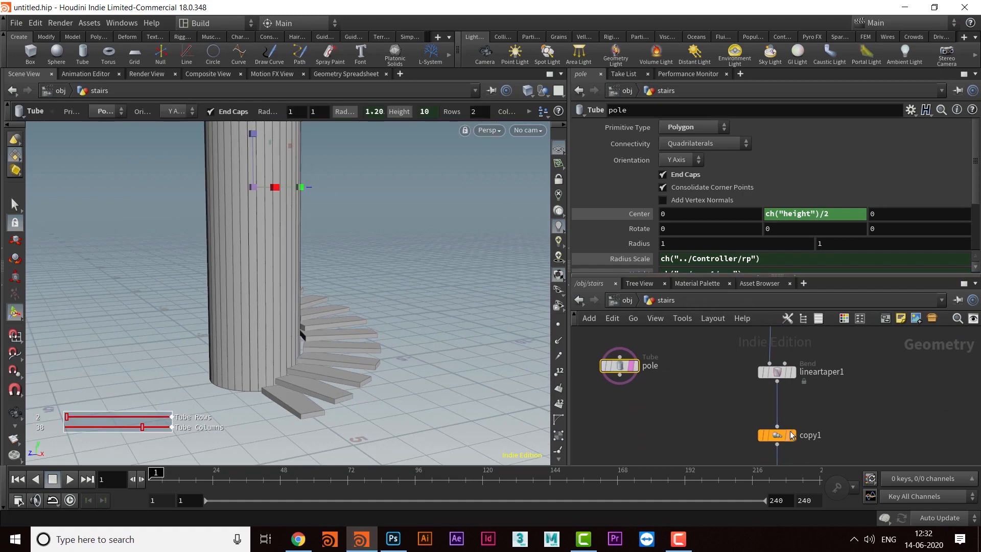
left_click(790, 435)
middle_click_drag(857, 390, 855, 397)
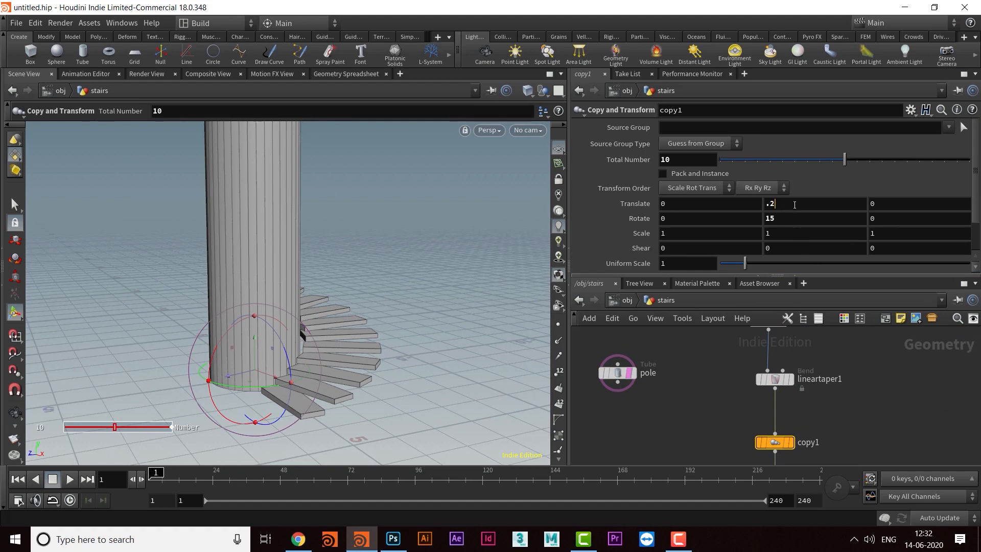
key("Return")
right_click(780, 203)
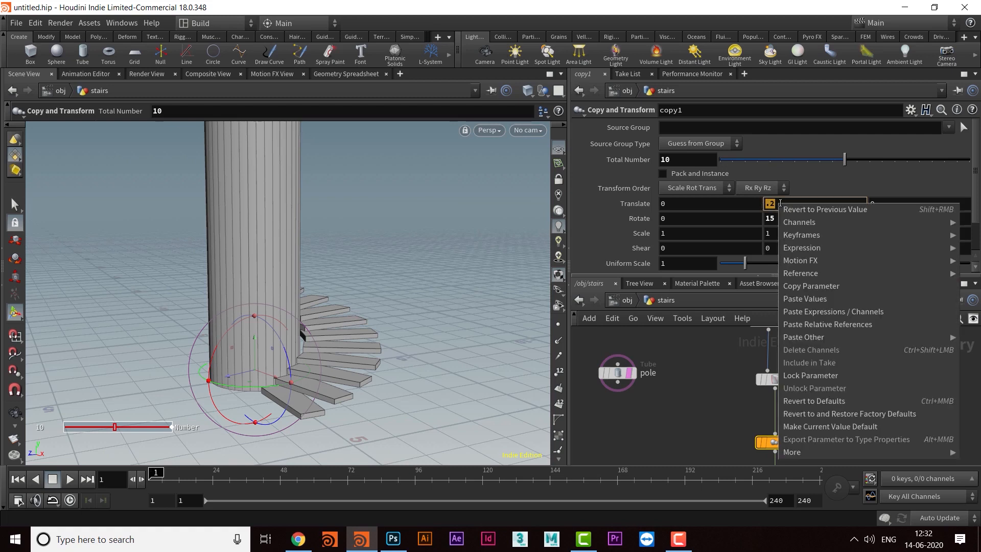
left_click(813, 289)
Multiply the pole's Height expression by the copied parameter's relative reference, giving ch("../copy1/ncy")*ch("../copy1/ty"), and inspect the pole
left_click(658, 371)
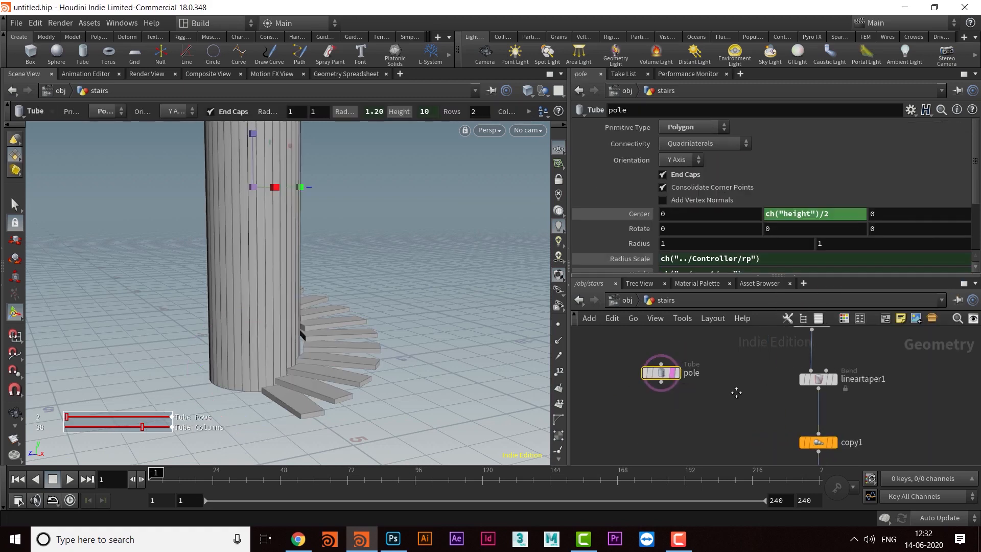
left_click_drag(744, 276, 743, 349)
left_click(751, 273)
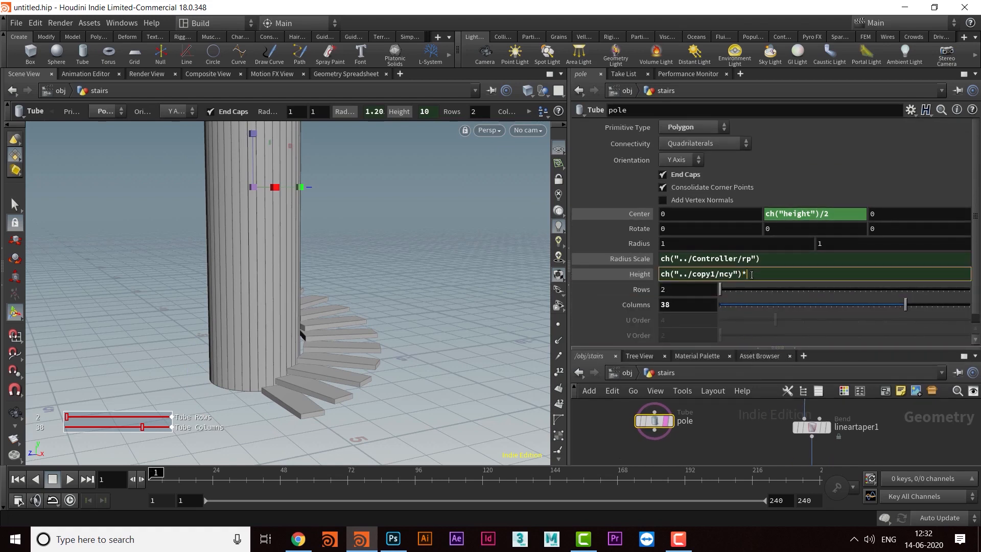
type("*")
right_click(763, 275)
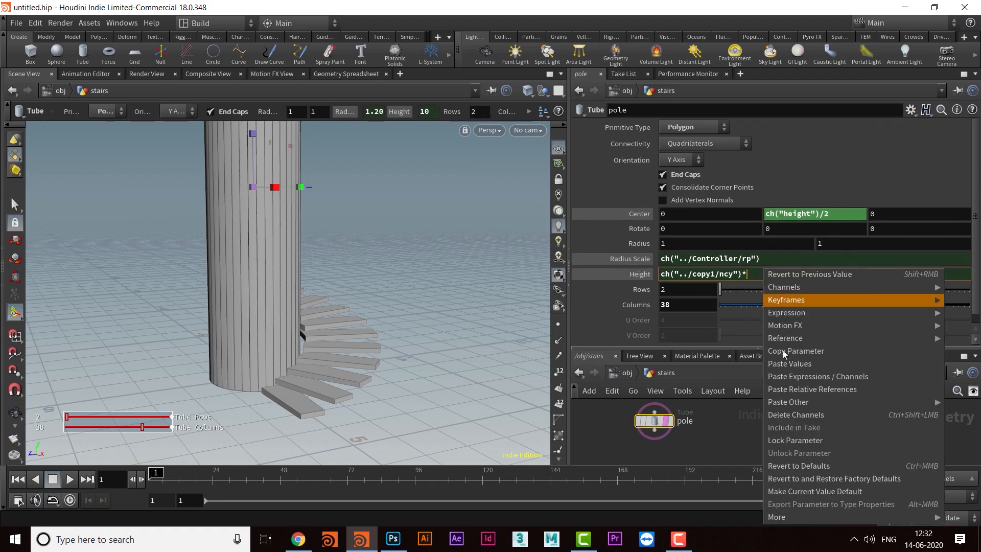
left_click(799, 390)
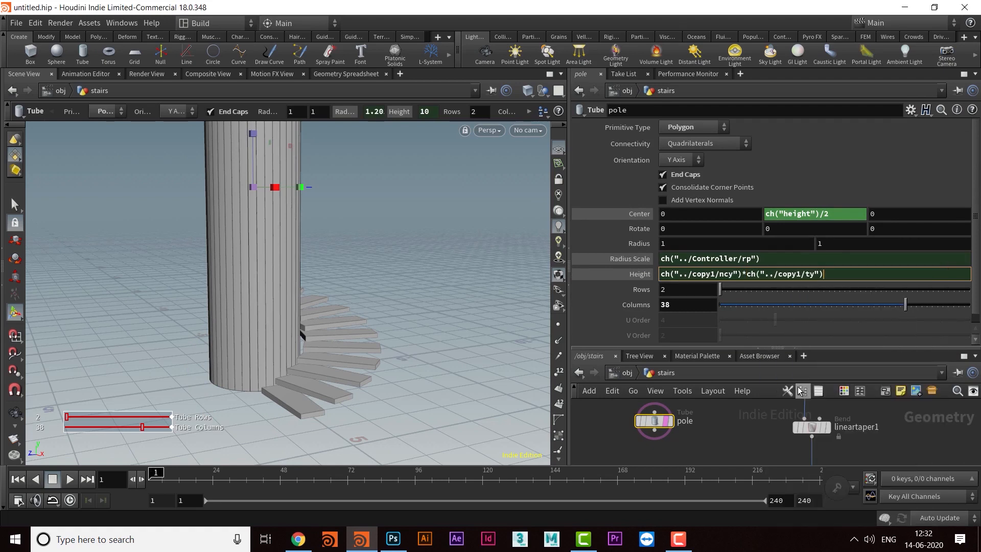
key("Return")
key("Escape")
left_click_drag(316, 339, 362, 315)
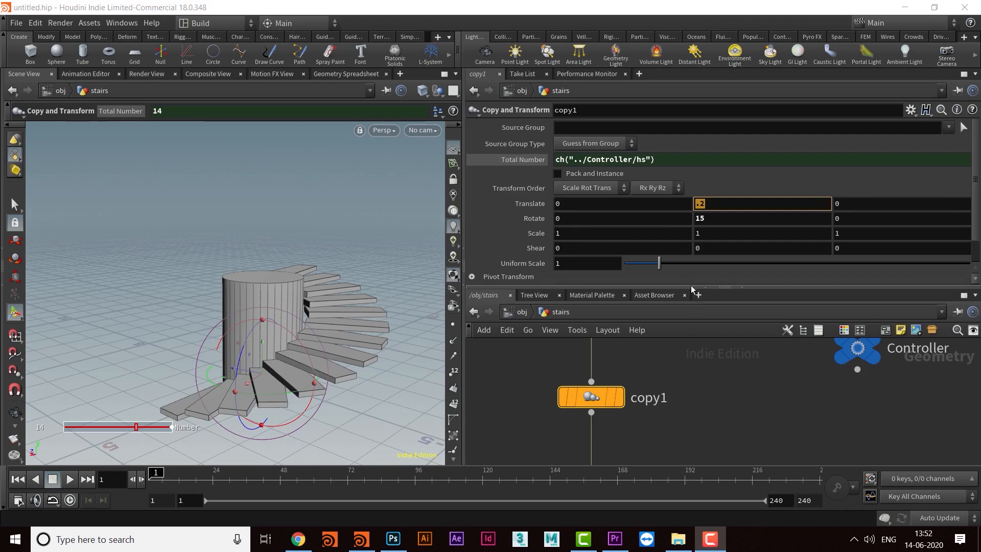
Compare the Y Translate of copy1 with the Y Size of box1
left_click_drag(691, 286, 691, 266)
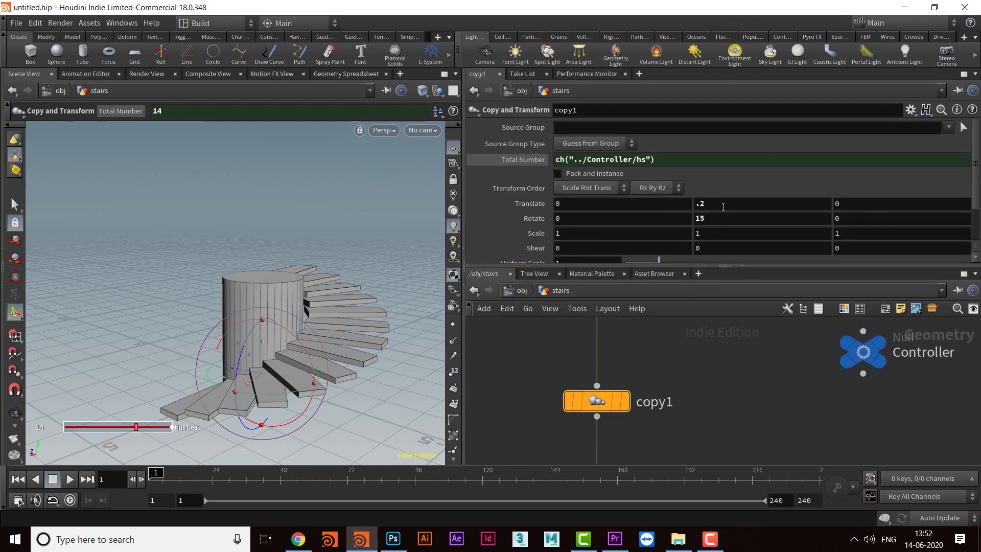
left_click(725, 204)
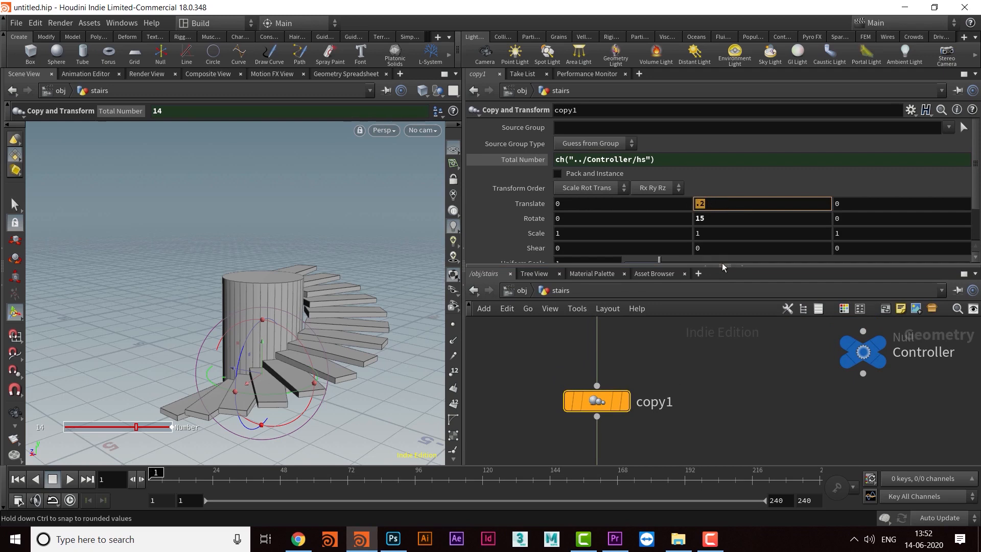
middle_click_drag(669, 357, 670, 472)
middle_click_drag(693, 368, 700, 452)
middle_click_drag(700, 406, 705, 498)
middle_click_drag(711, 345, 727, 287)
left_click(618, 358)
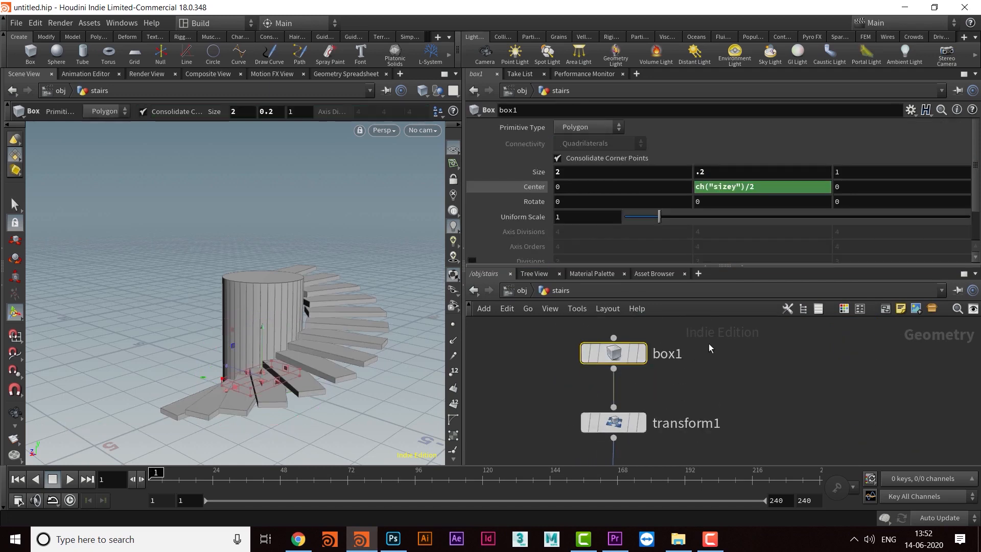
middle_click_drag(617, 358, 628, 375)
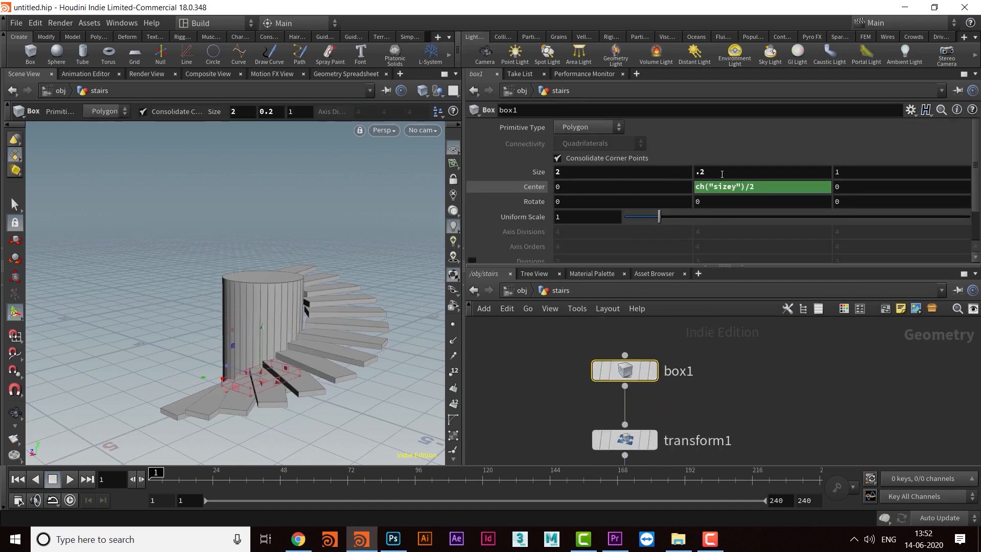
double_click(716, 173)
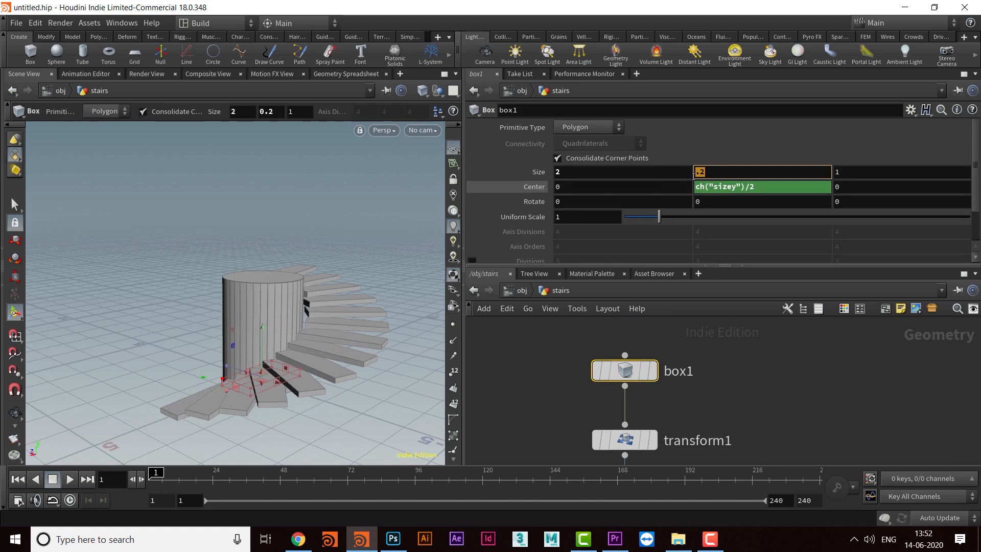
middle_click_drag(732, 434, 725, 331)
middle_click_drag(711, 459, 721, 375)
Move the copy1 node slightly down in the network and copy its Y Translate parameter for reuse on box1
left_click(662, 385)
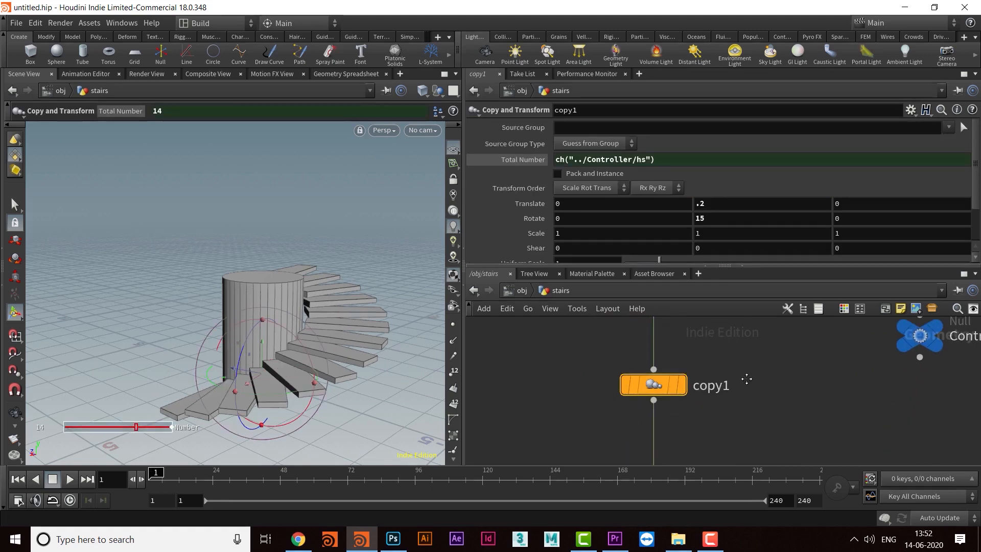
middle_click_drag(664, 386, 658, 426)
middle_click_drag(728, 393, 725, 372)
mouse_move(662, 393)
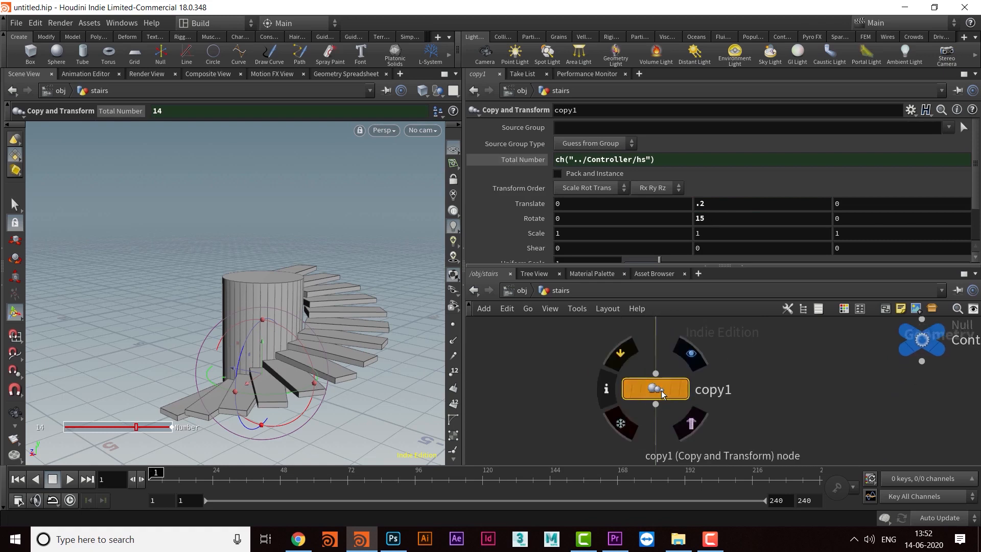
left_click_drag(658, 389, 658, 411)
middle_click_drag(710, 376, 692, 392)
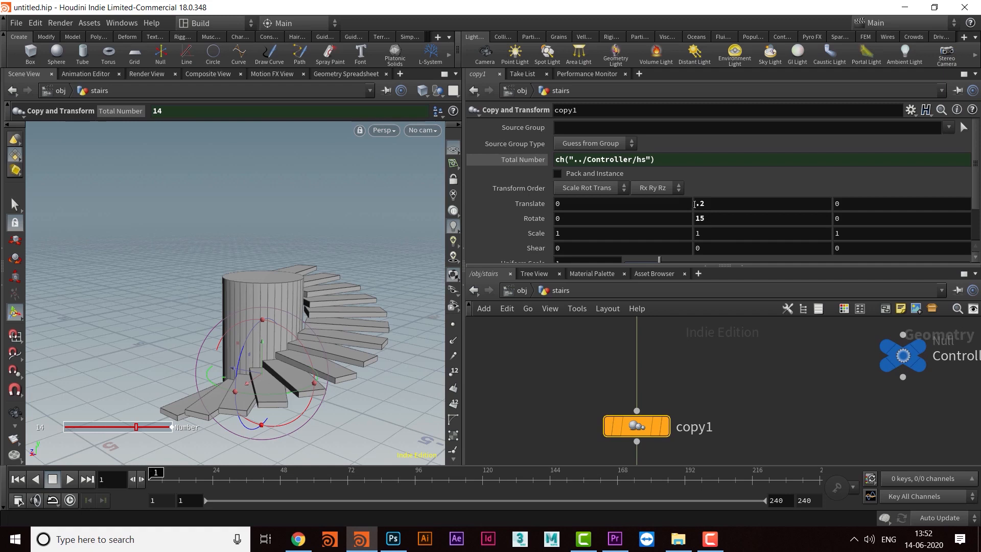
right_click(725, 205)
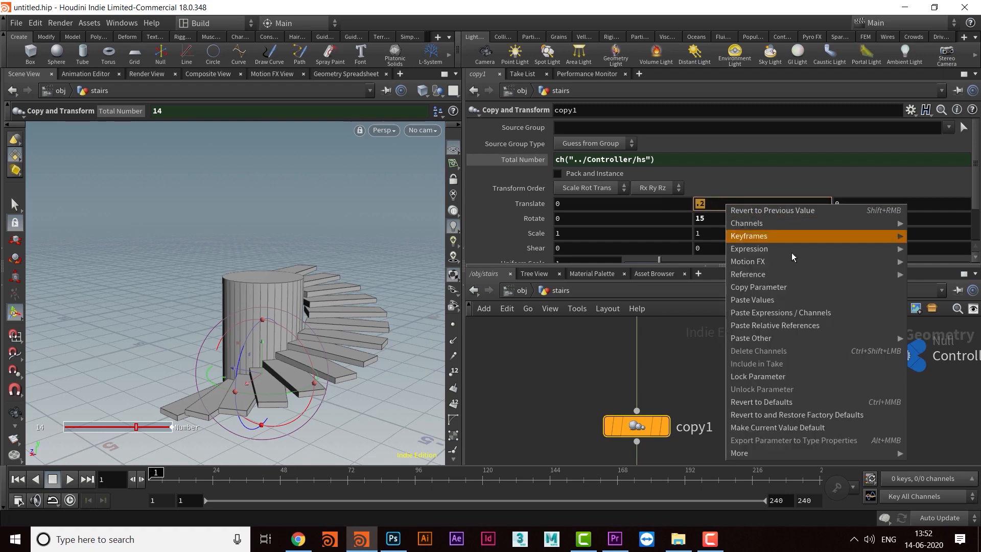
left_click(777, 288)
Copy the Y Size parameter of box1
middle_click_drag(719, 329, 707, 449)
middle_click_drag(708, 351, 718, 327)
middle_click_drag(624, 355, 648, 459)
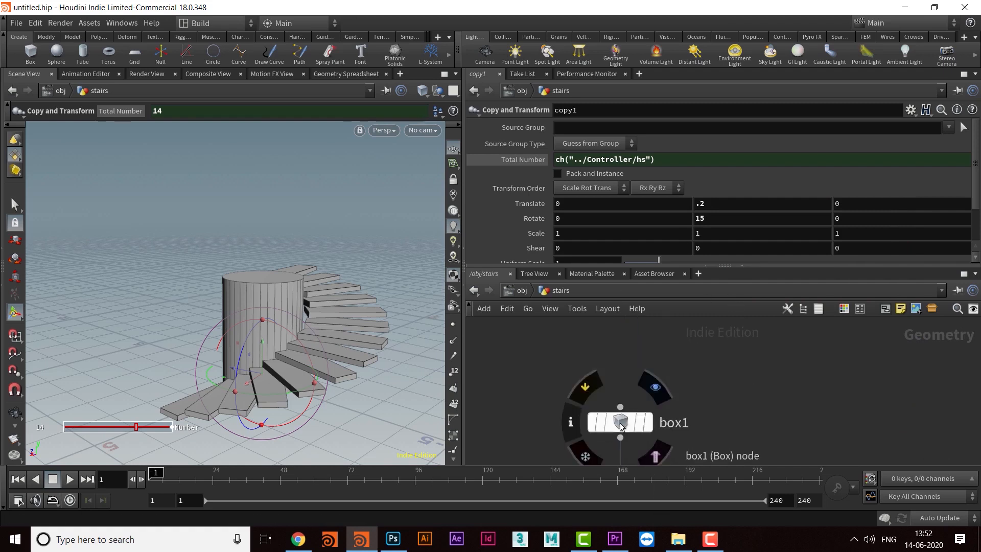
left_click(624, 420)
right_click(699, 172)
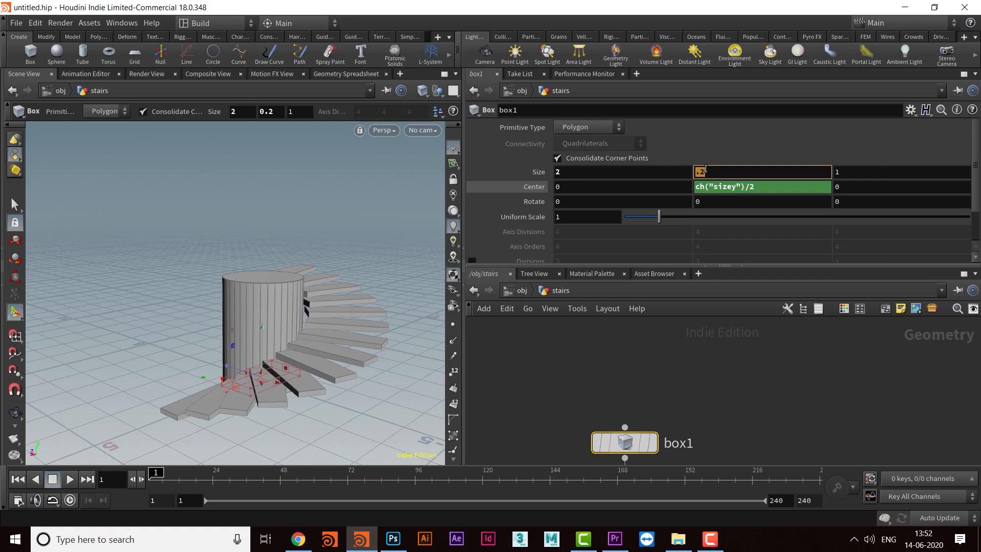
left_click(744, 252)
Paste the copied parameter as a relative reference into copy1's Y Translate and remove the leftover digits, leaving ch("../box1/sizey")
middle_click_drag(742, 362, 761, 415)
middle_click_drag(752, 458, 743, 299)
left_click(654, 354)
middle_click_drag(751, 362, 755, 422)
right_click(706, 204)
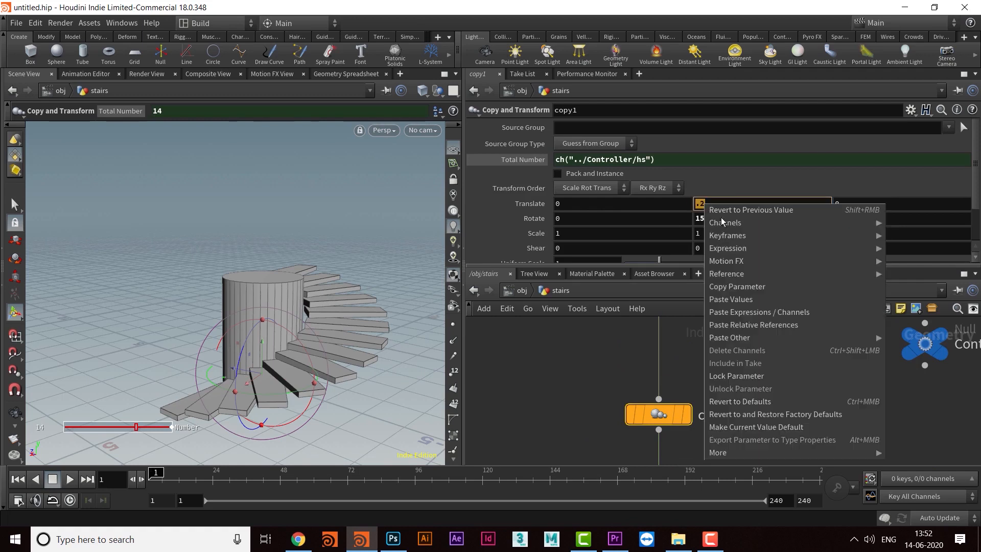
left_click(751, 326)
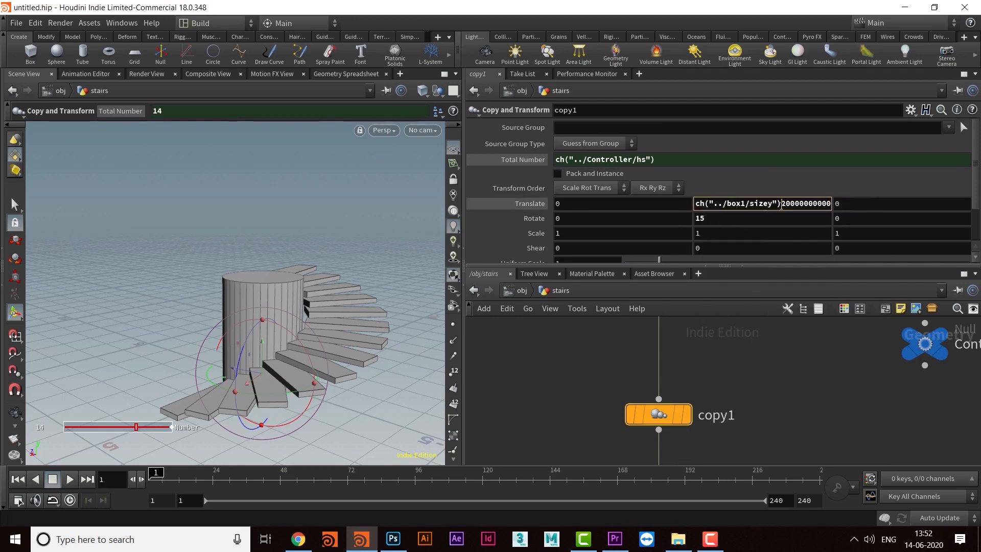
key("shift+Home")
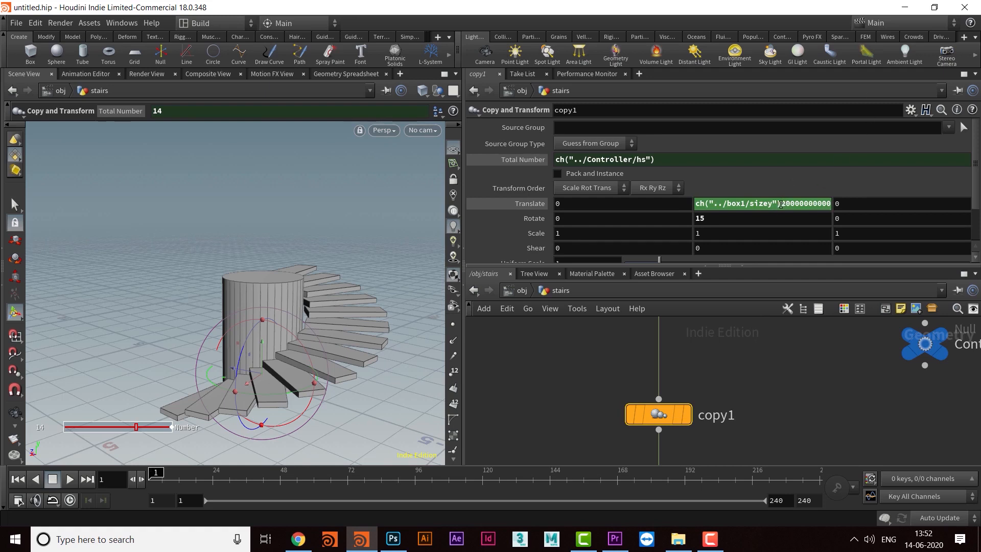
left_click_drag(794, 204, 897, 191)
key("BackSpace")
key("Return")
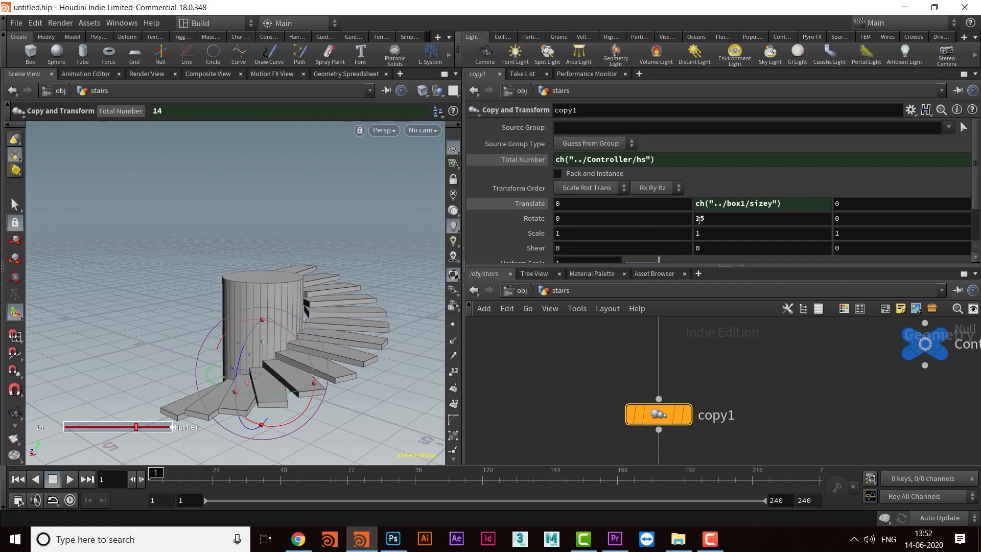
Examine how the stacked steps sit on each other around the pole
middle_click_drag(743, 414, 755, 390)
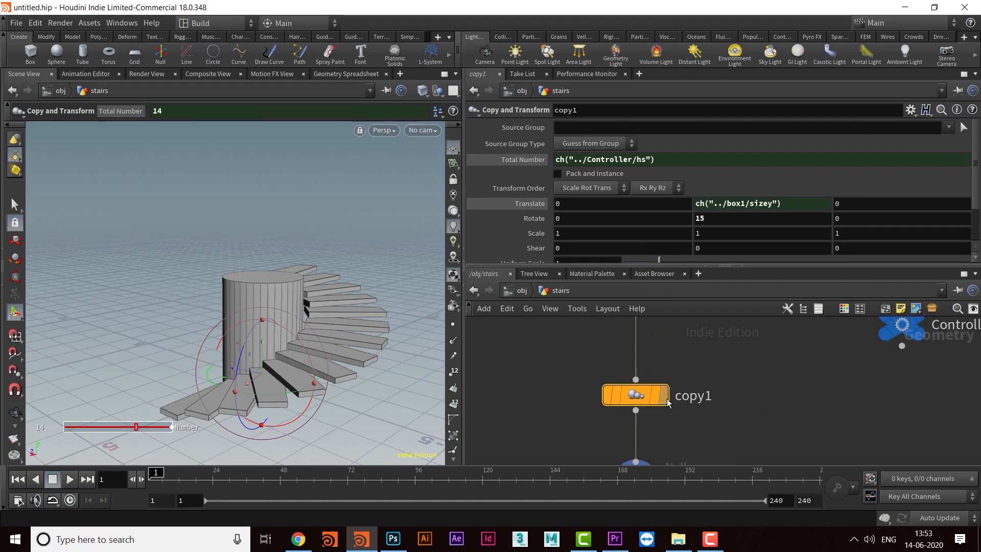
middle_click_drag(729, 334, 719, 470)
middle_click_drag(745, 348, 742, 407)
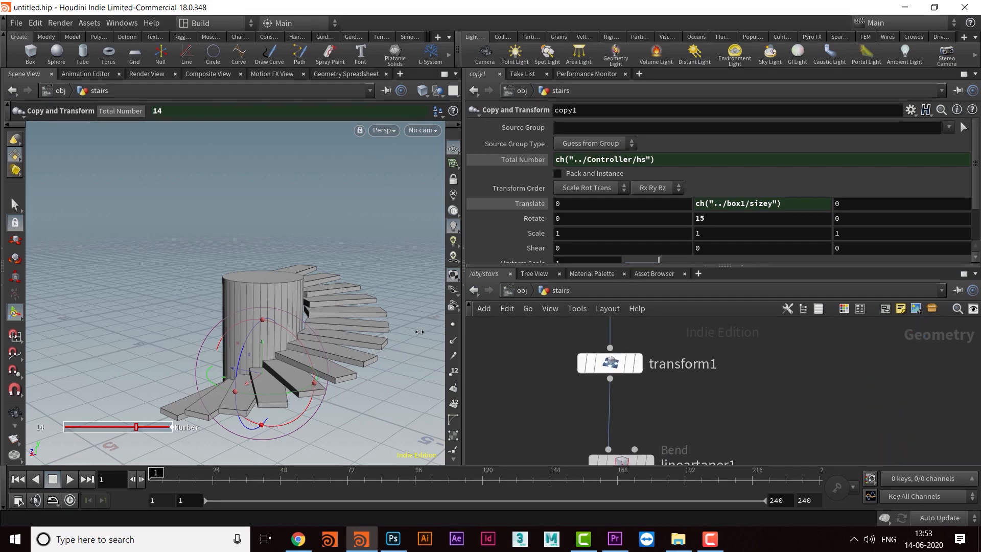
left_click_drag(286, 286, 311, 270, "alt")
scroll(309, 290, "up", 5)
middle_click_drag(309, 290, 283, 256, "alt")
middle_click_drag(726, 404, 726, 372)
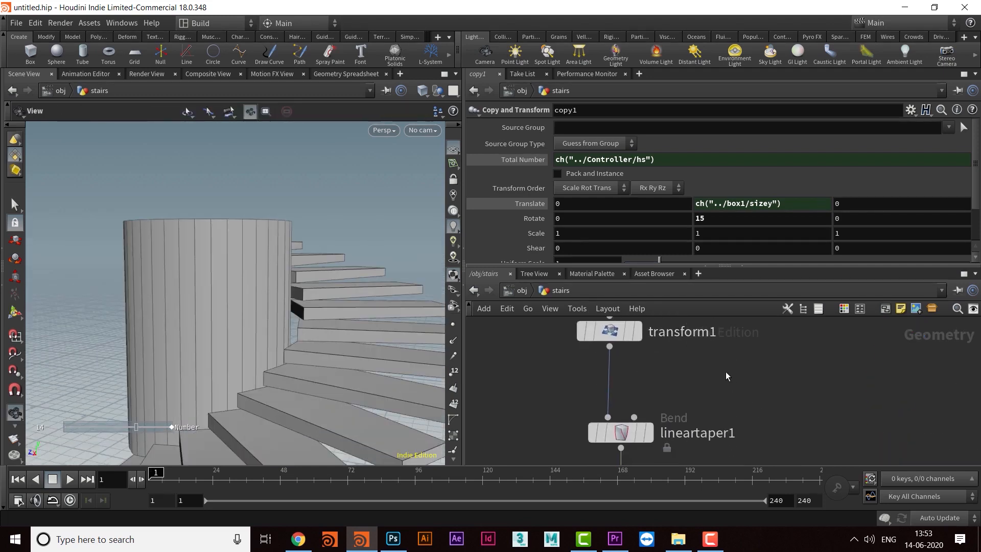
left_click_drag(407, 312, 357, 339, "alt")
middle_click_drag(732, 350, 731, 386)
left_click_drag(361, 296, 345, 288, "alt")
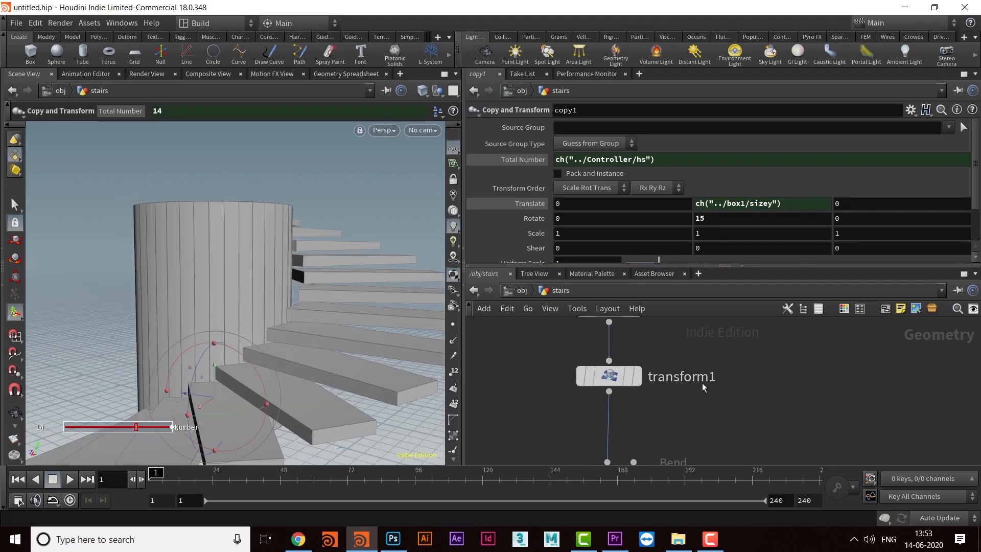
Set the Y Size of box1 to .3 and check the thicker steps against the pole height
middle_click_drag(702, 382, 720, 461)
left_click(627, 385)
left_click_drag(712, 176, 687, 171)
type(".3")
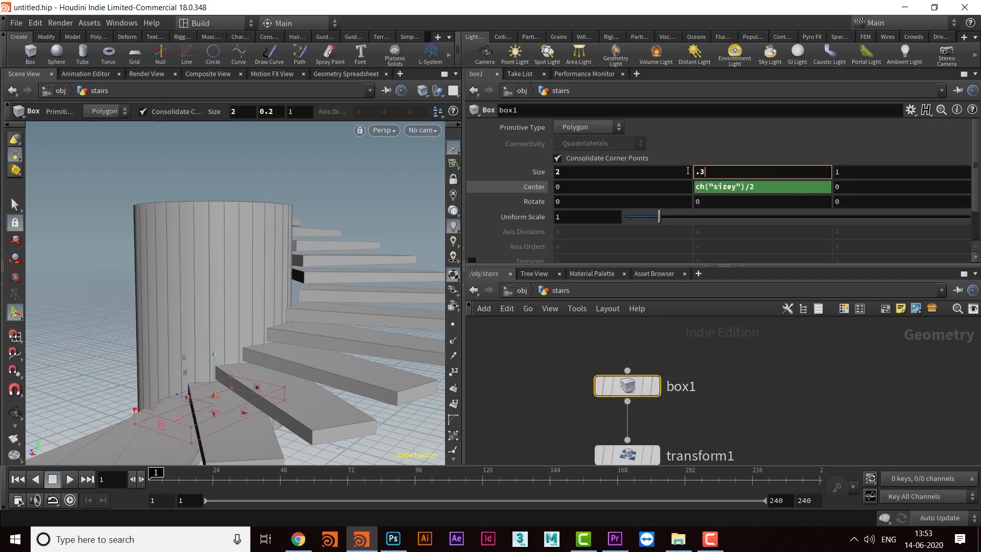
key("Return")
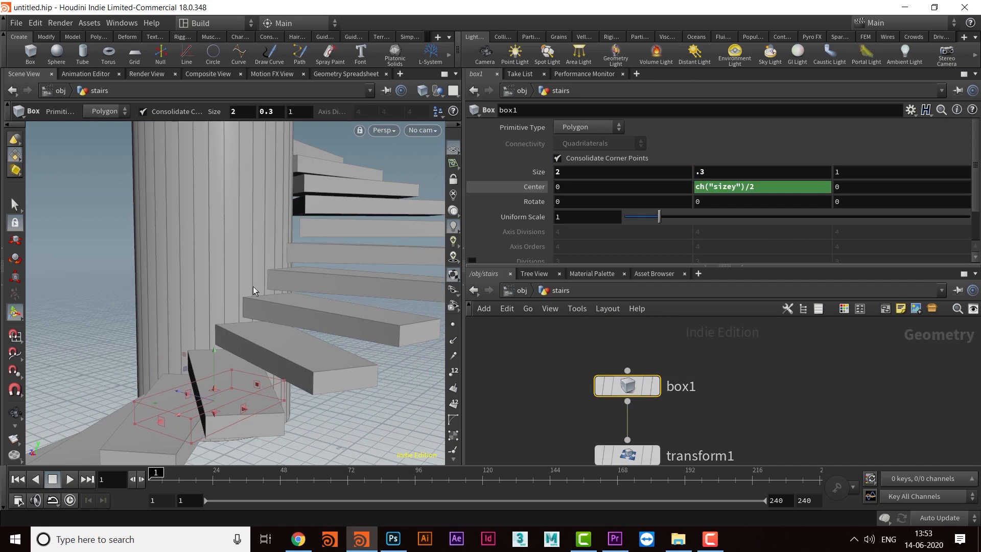
left_click_drag(363, 284, 320, 297, "alt")
right_click_drag(319, 298, 382, 252, "alt")
left_click_drag(381, 252, 354, 259, "alt")
Set the Y Size of box1 to .2 and inspect the staircase
middle_click_drag(752, 339, 749, 328)
left_click_drag(720, 173, 680, 158)
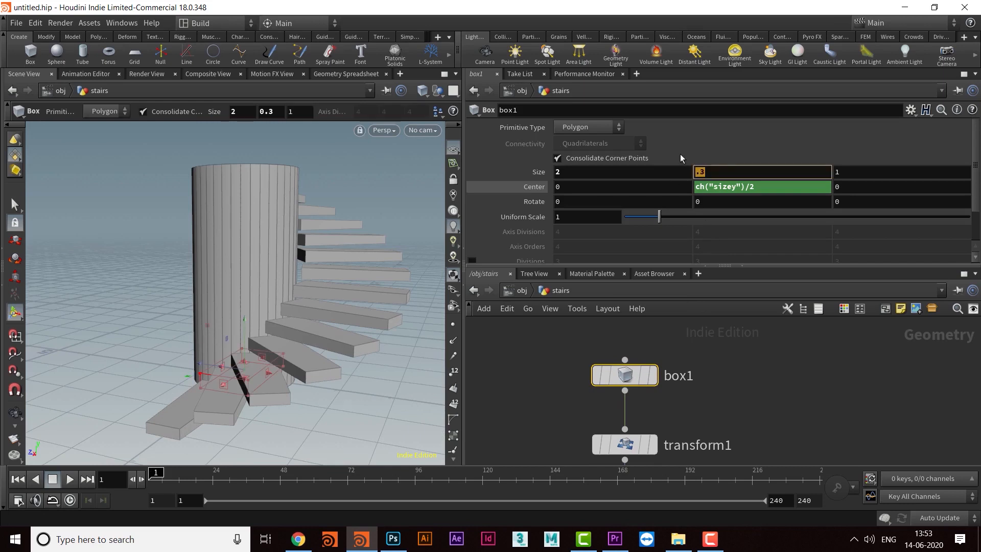
key("Return")
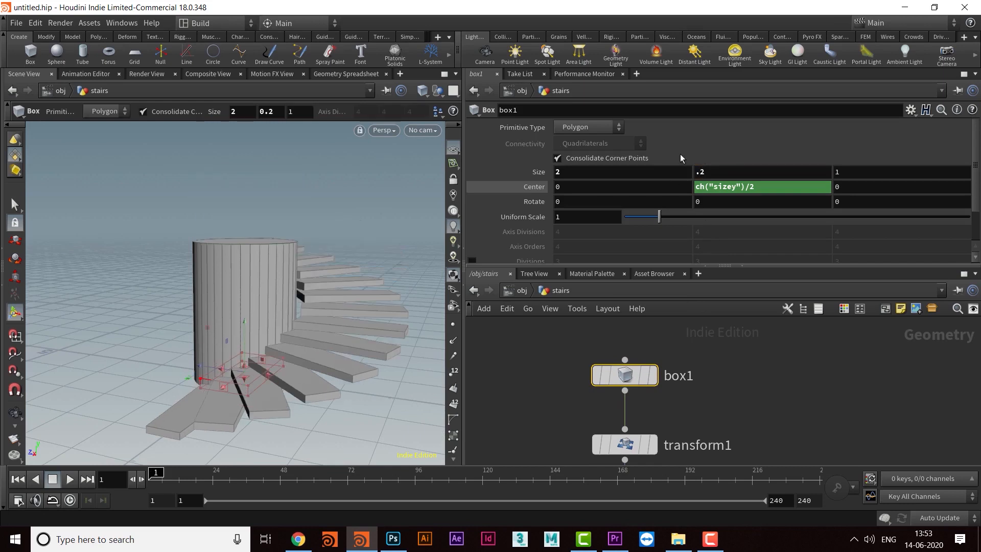
middle_click_drag(262, 340, 259, 320, "alt")
right_click_drag(260, 320, 289, 355, "alt")
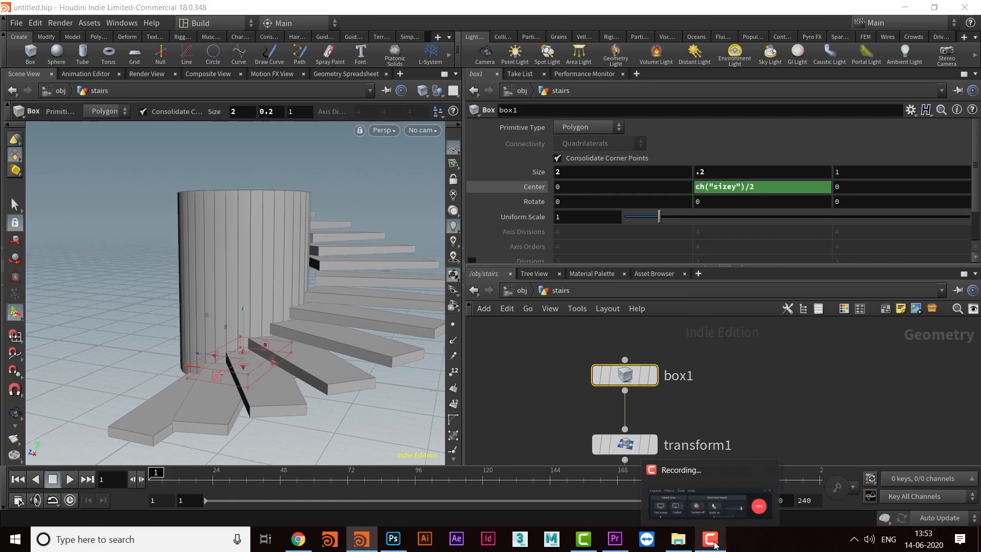
left_click(716, 546)
left_click(959, 488)
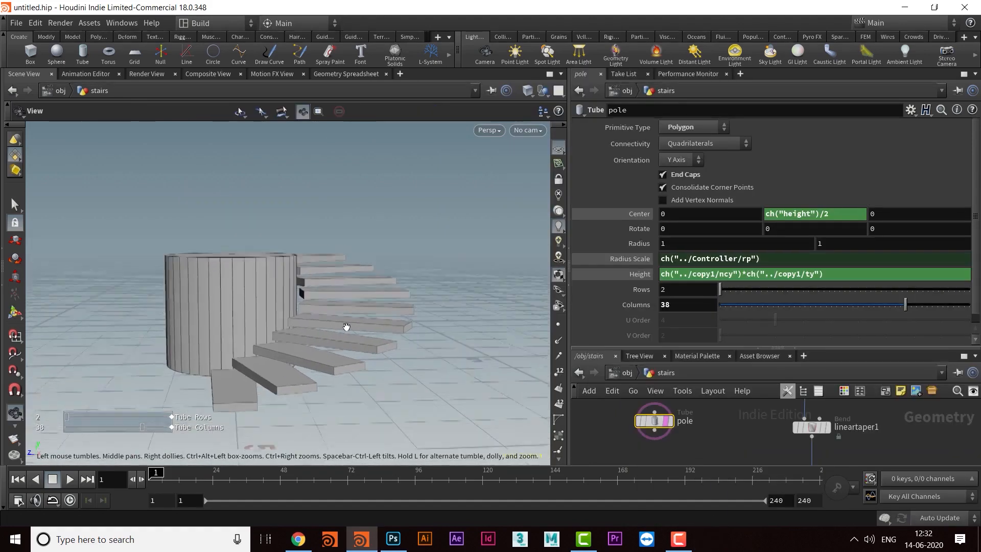
Inspect the staircase and enlarge the network editor pane to show the stair nodes
left_click_drag(347, 327, 301, 296)
key("Return")
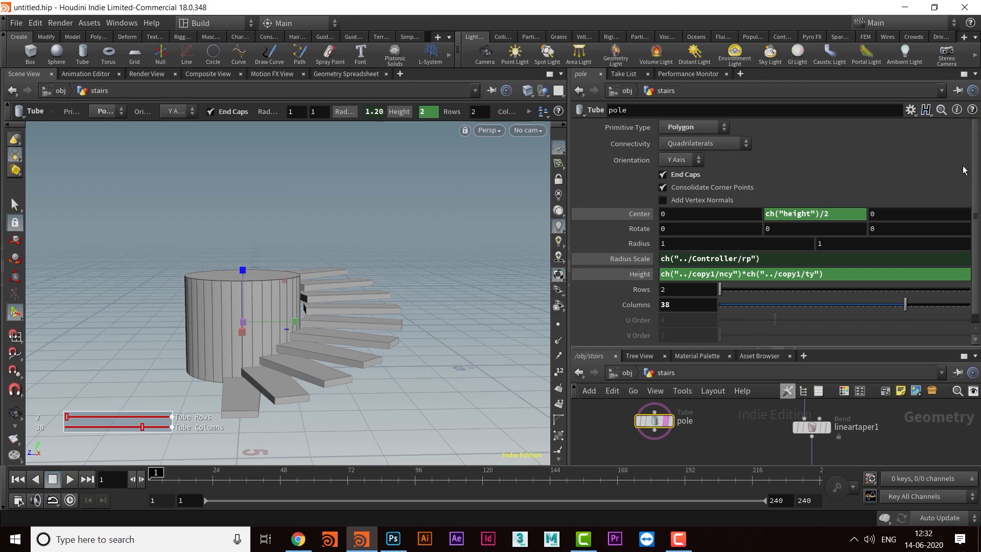
middle_click_drag(755, 440, 729, 449)
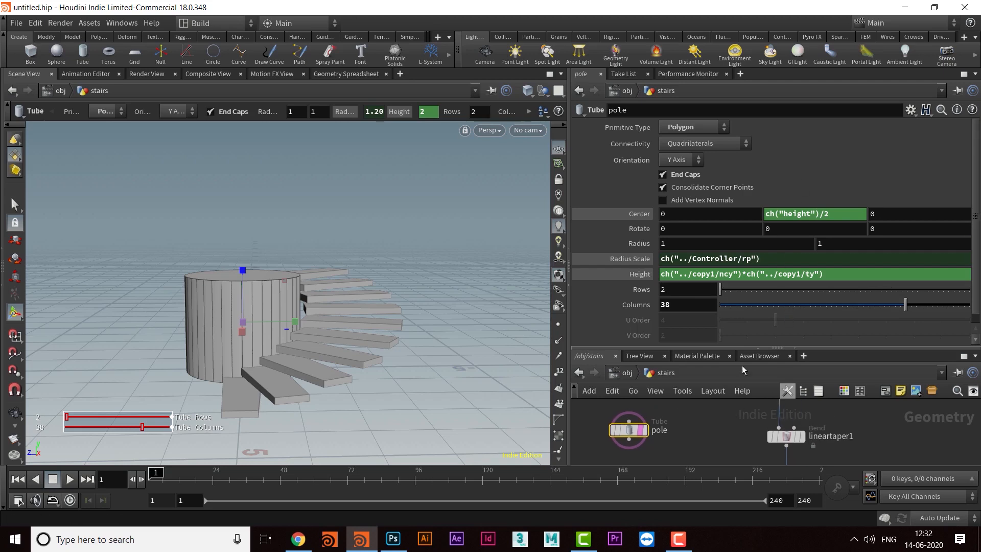
left_click_drag(735, 350, 735, 272)
middle_click_drag(718, 376, 649, 368)
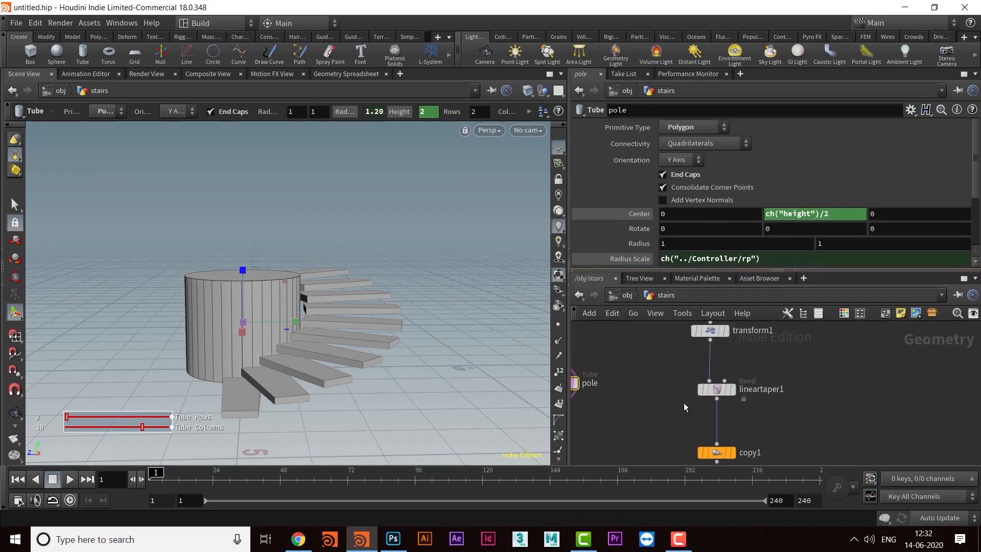
Copy the Height of the Stairs parameter from the Controller node
middle_click_drag(867, 332, 847, 388)
left_click(869, 365)
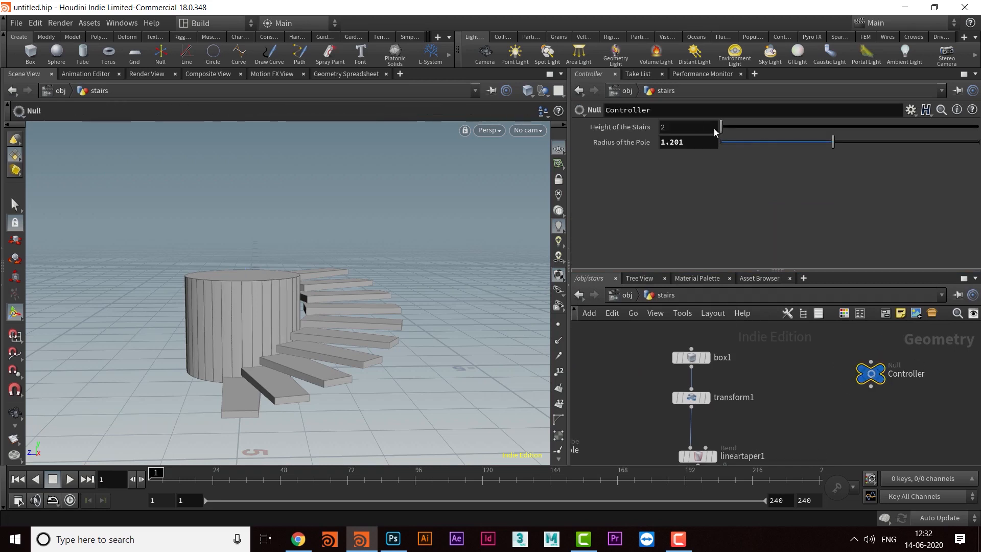
left_click(678, 132)
right_click(678, 132)
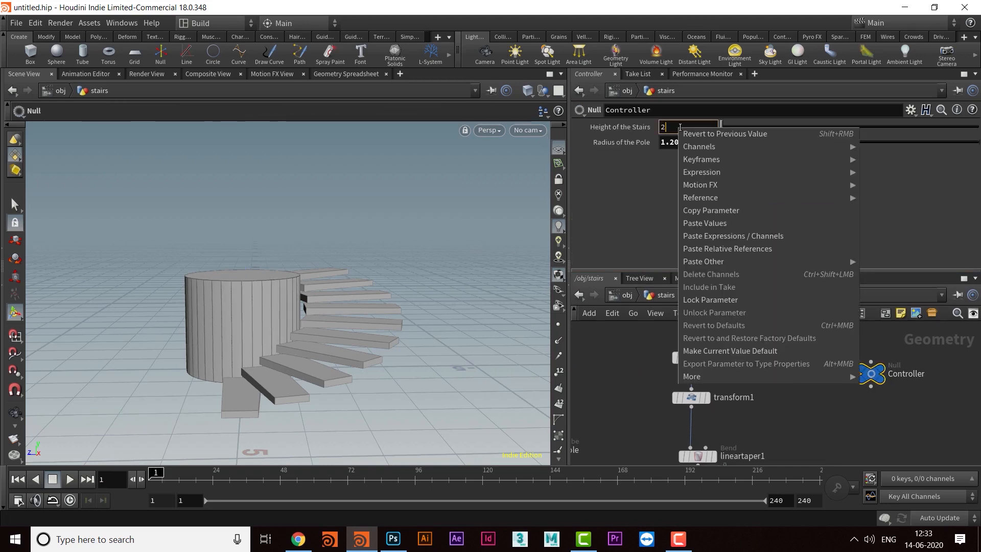
left_click(717, 210)
Paste the copied parameter as a relative reference into copy1's Total Number, giving ch("../Controller/hs")
middle_click_drag(787, 442, 749, 417)
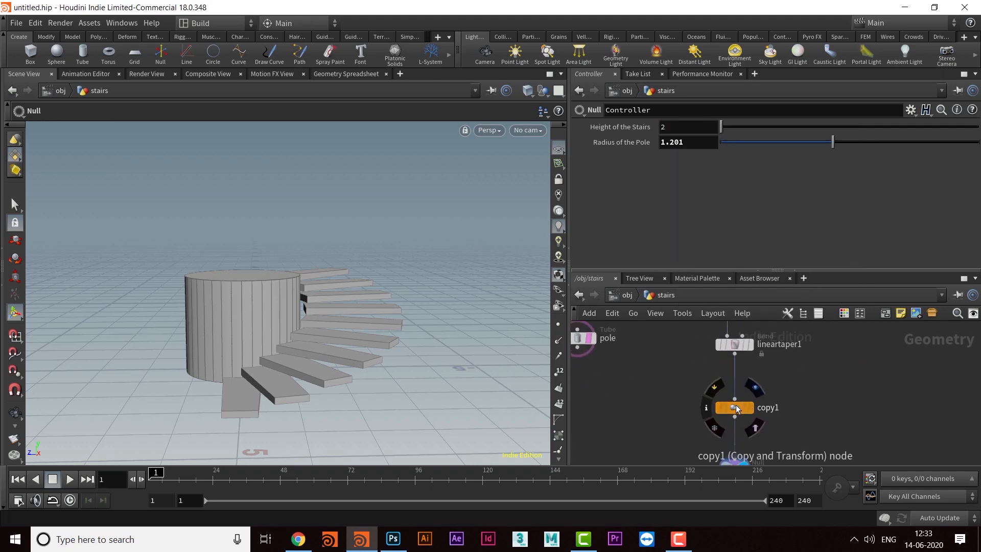
left_click(744, 408)
left_click(687, 158)
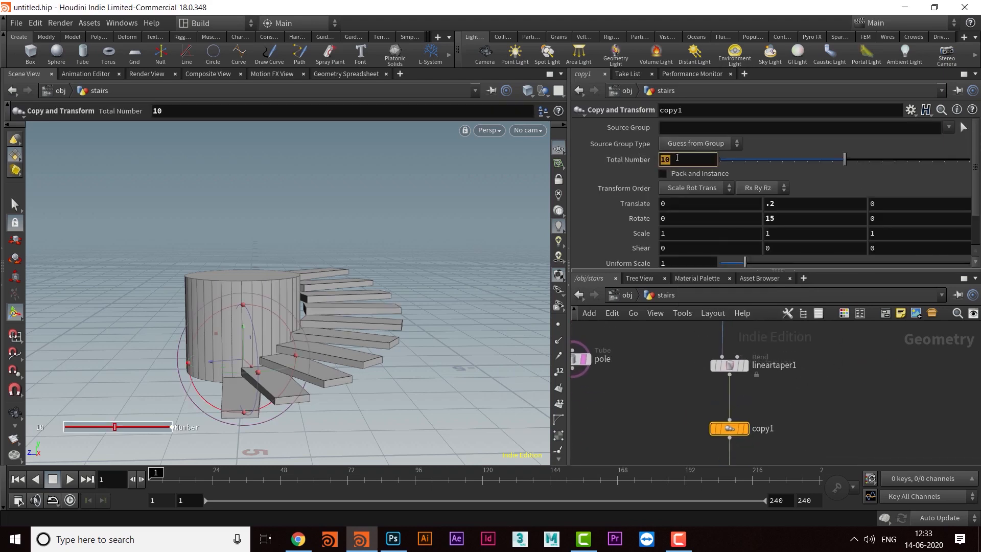
right_click(681, 159)
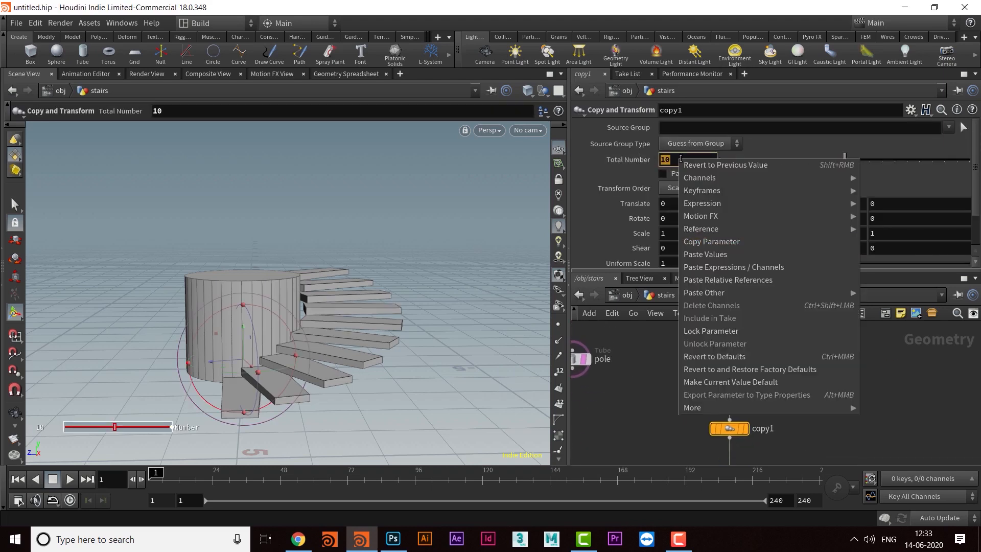
left_click(750, 277)
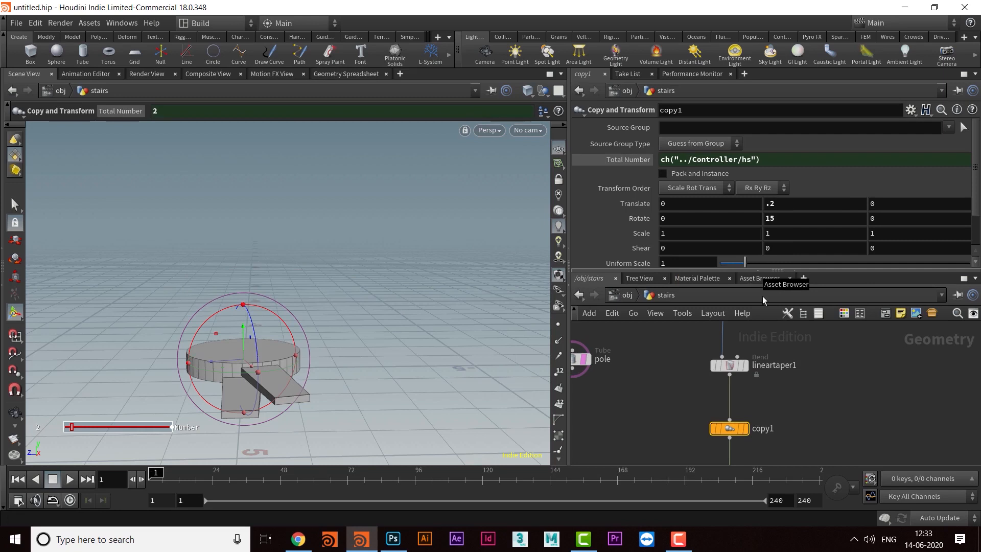
Raise the Controller's Height of the Stairs to about 17.46 and inspect the steps and pole
middle_click_drag(897, 354, 773, 456)
mouse_move(780, 391)
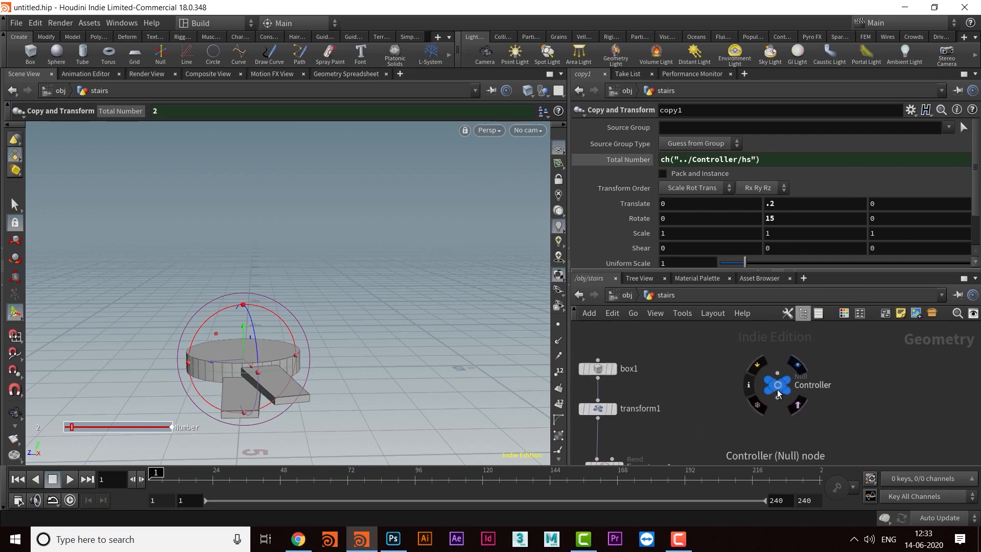
left_click_drag(778, 391, 752, 435)
middle_click_drag(686, 434, 755, 388)
left_click(821, 385)
middle_click_drag(744, 426, 790, 411)
left_click_drag(266, 296, 375, 283, "alt")
left_click_drag(369, 327, 349, 294, "alt")
left_click_drag(343, 282, 340, 287, "alt")
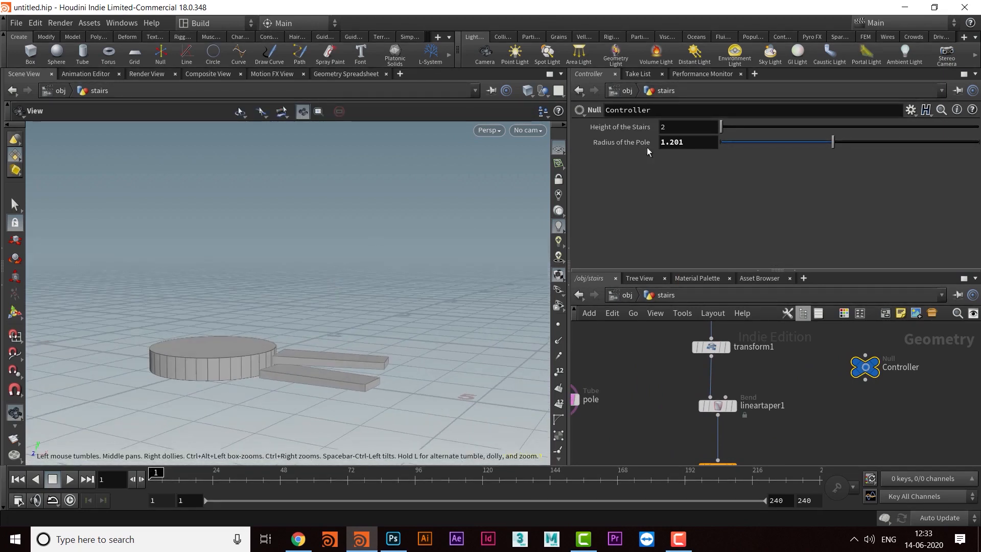
left_click_drag(727, 126, 804, 144)
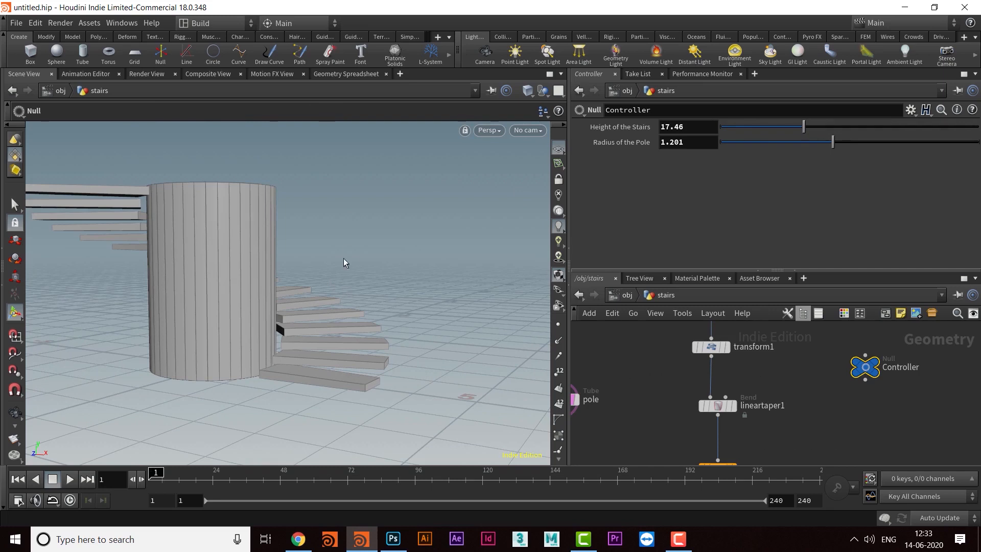
key("Escape")
left_click_drag(353, 241, 305, 281)
Show copy1's parameters in an enlarged parameter pane and compare its Translate and Rotate settings with the staircase
middle_click_drag(809, 388, 794, 308)
left_click(710, 388)
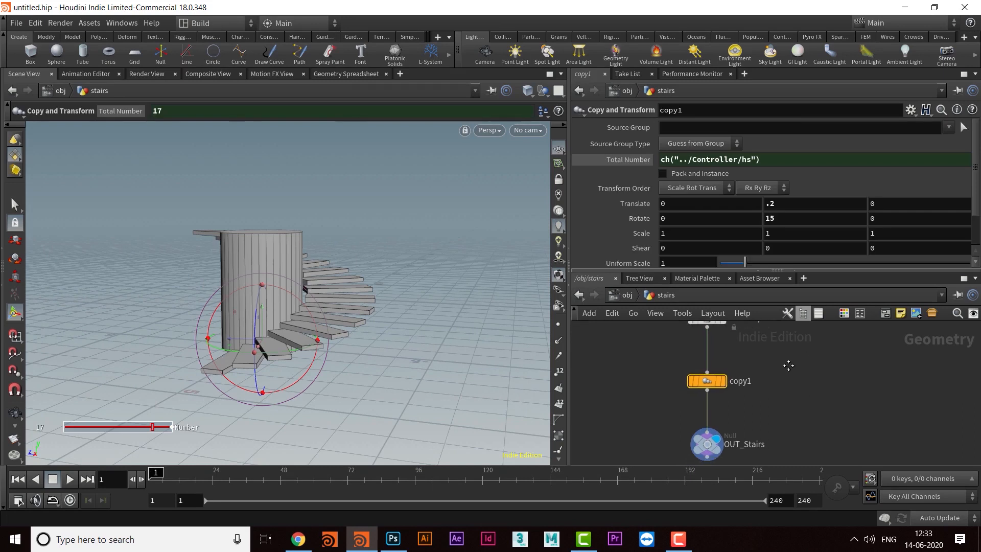
left_click_drag(761, 268, 754, 325)
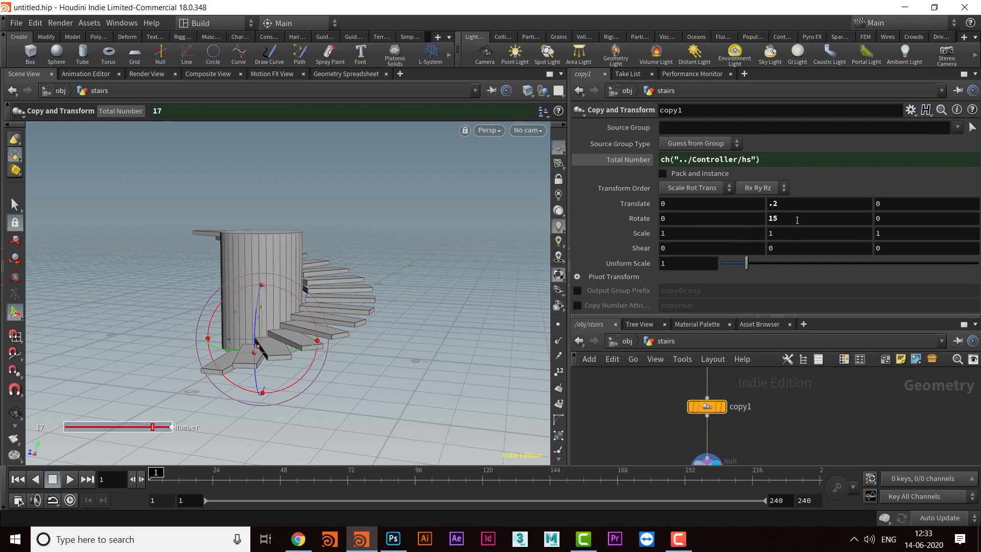
key("Escape")
left_click_drag(335, 288, 359, 328)
Increase the Controller's Radius of the Pole to about 2.111 and inspect the pole from above
middle_click_drag(779, 409, 787, 440)
left_click_drag(746, 401, 759, 427)
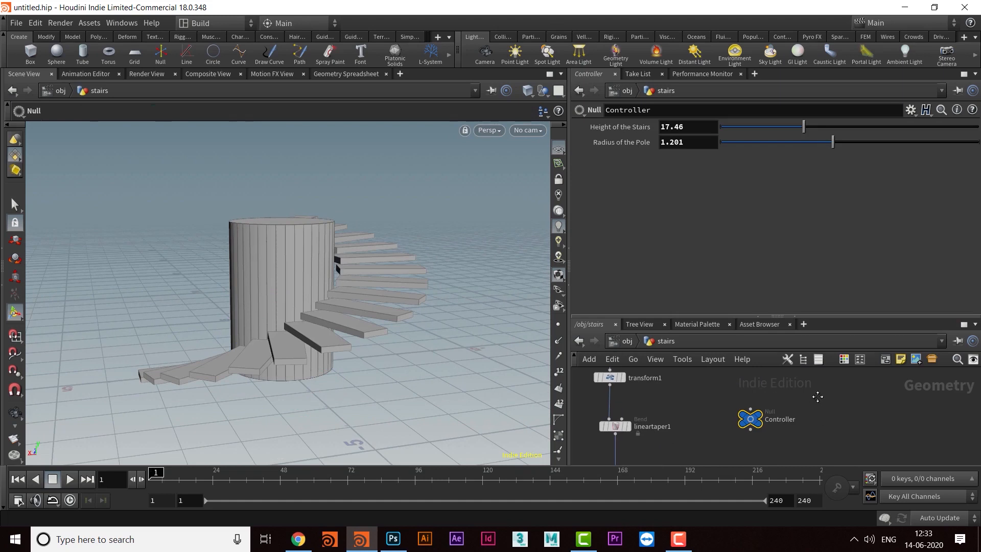
left_click_drag(410, 183, 382, 228, "alt")
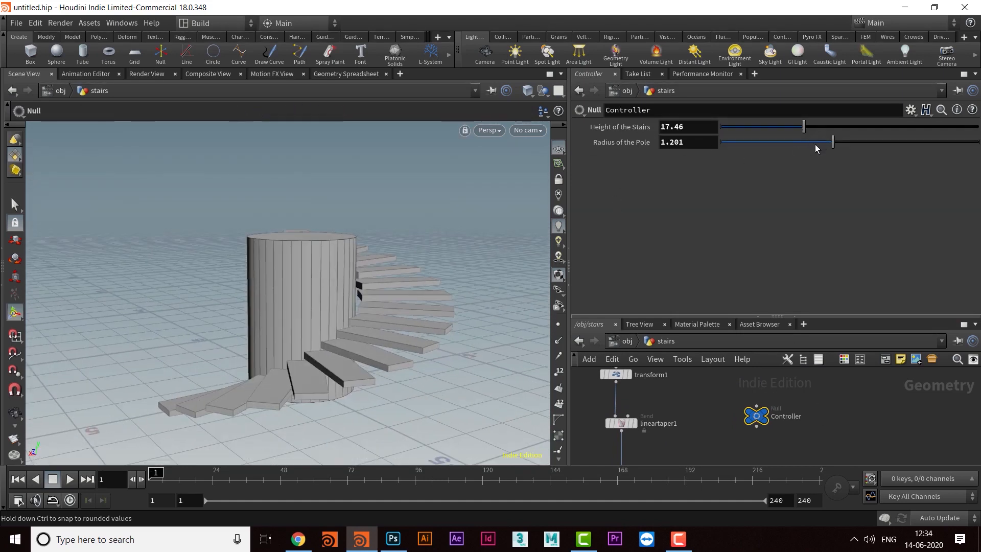
left_click_drag(833, 146, 935, 143)
left_click_drag(310, 261, 460, 312, "alt")
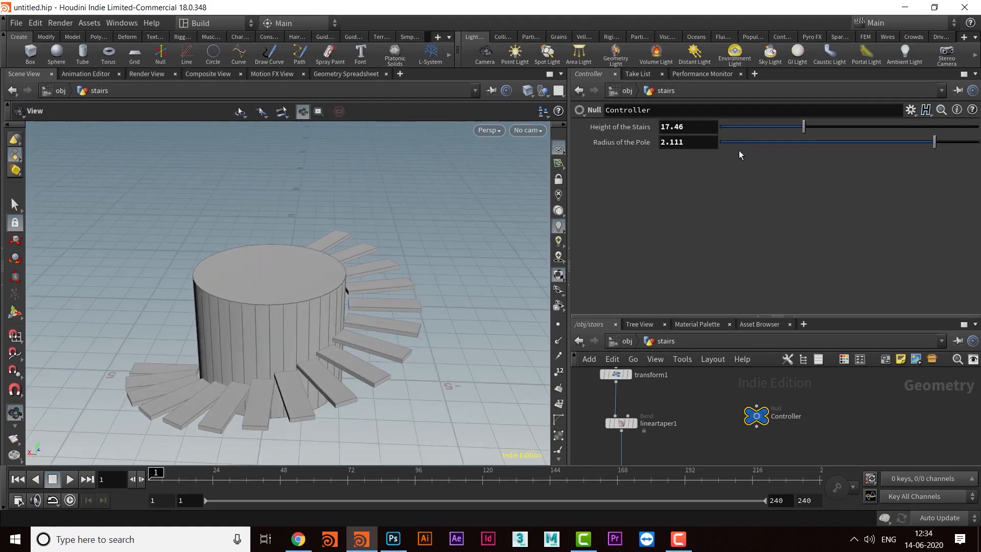
Raise the Controller's Height of the Stairs to about 42.17 and Radius of the Pole to 2.5, and inspect the staircase
left_click_drag(805, 131, 936, 134)
left_click_drag(259, 272, 367, 305, "alt")
left_click_drag(935, 146, 980, 145)
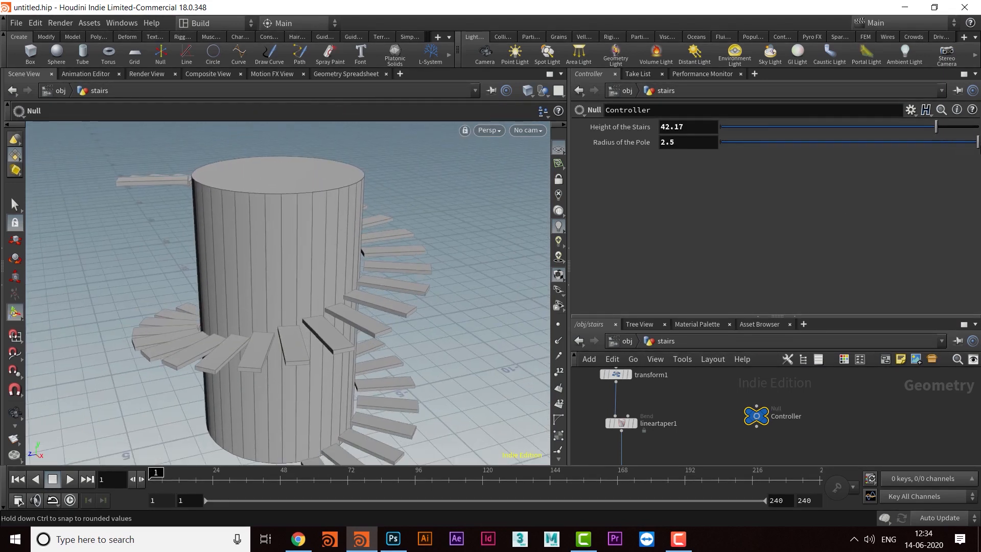
left_click_drag(320, 272, 330, 320, "alt")
key("Escape")
key("Escape")
key("Return")
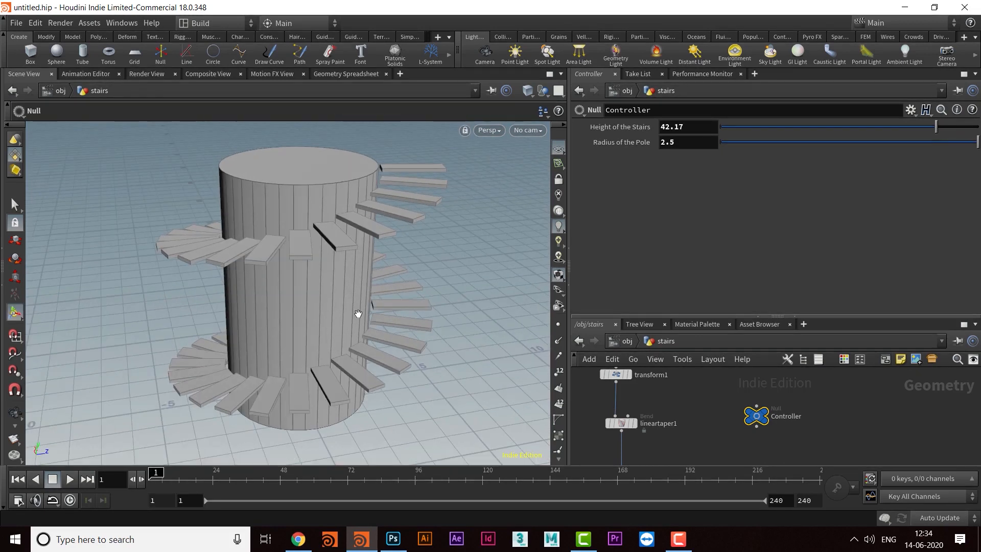
key("Escape")
left_click_drag(236, 322, 346, 278)
key("Return")
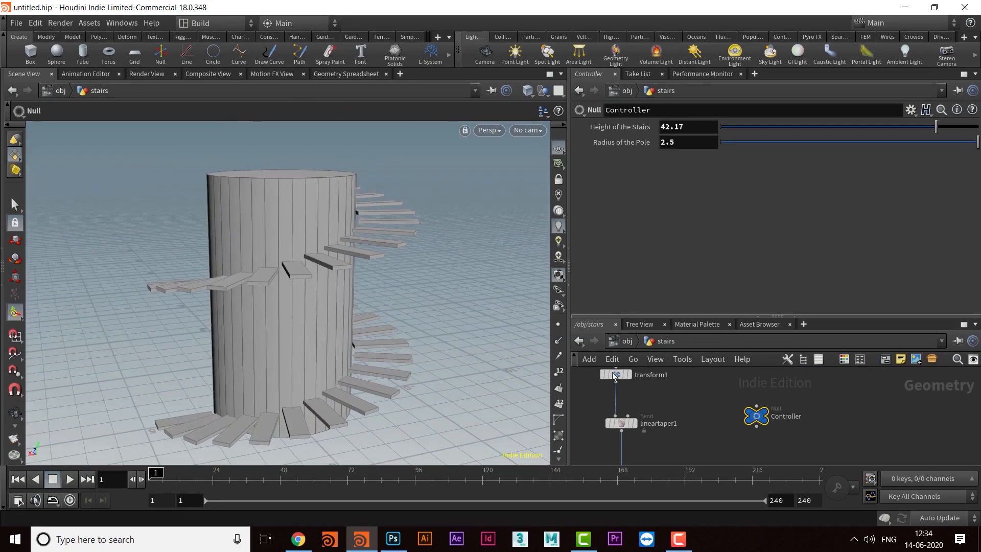
Enlarge the network editor pane to show the node chain from the pole to OUT_Stairs
left_click_drag(771, 317, 761, 225)
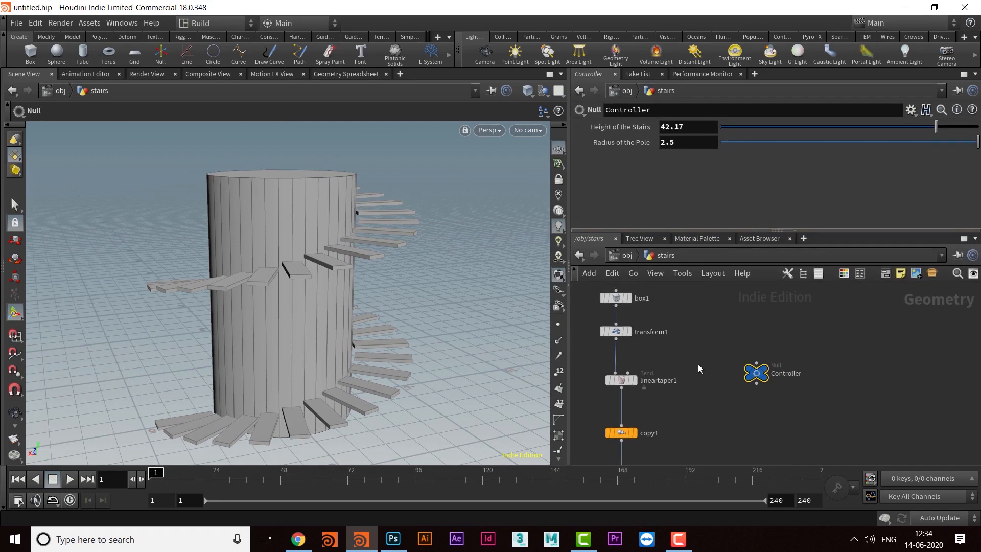
middle_click_drag(698, 428, 762, 370)
middle_click_drag(841, 362, 859, 382)
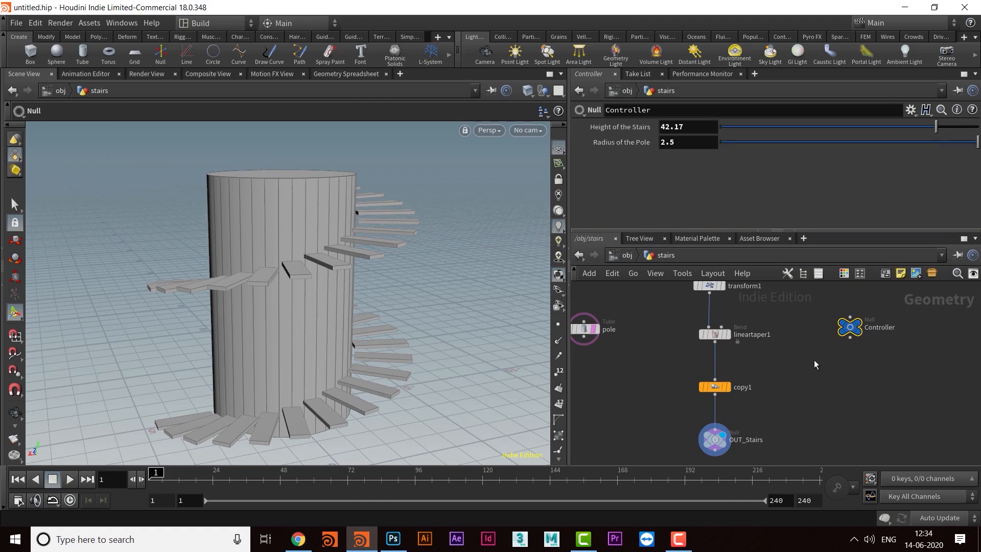
Adjust the Controller's Height of the Stairs to about 40.55 and Radius of the Pole to about 1.041, and inspect the staircase
middle_click_drag(814, 359, 811, 392)
left_click_drag(915, 126, 815, 143)
key("Escape")
left_click_drag(372, 212, 357, 281)
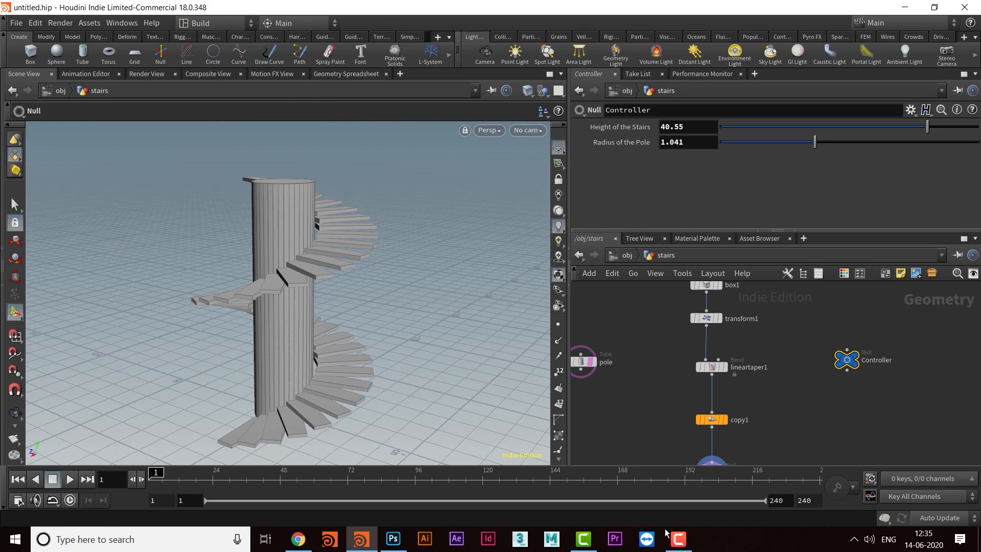
left_click(679, 539)
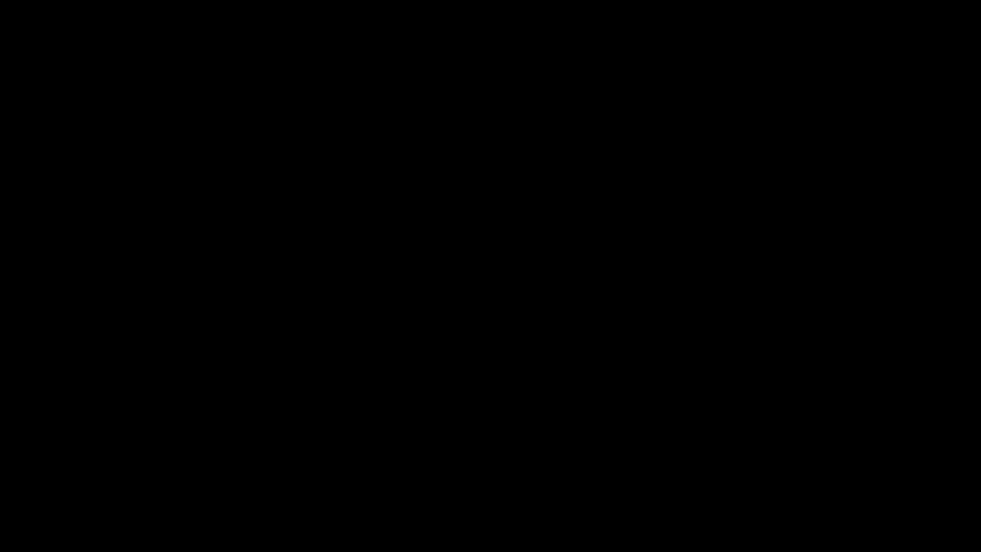